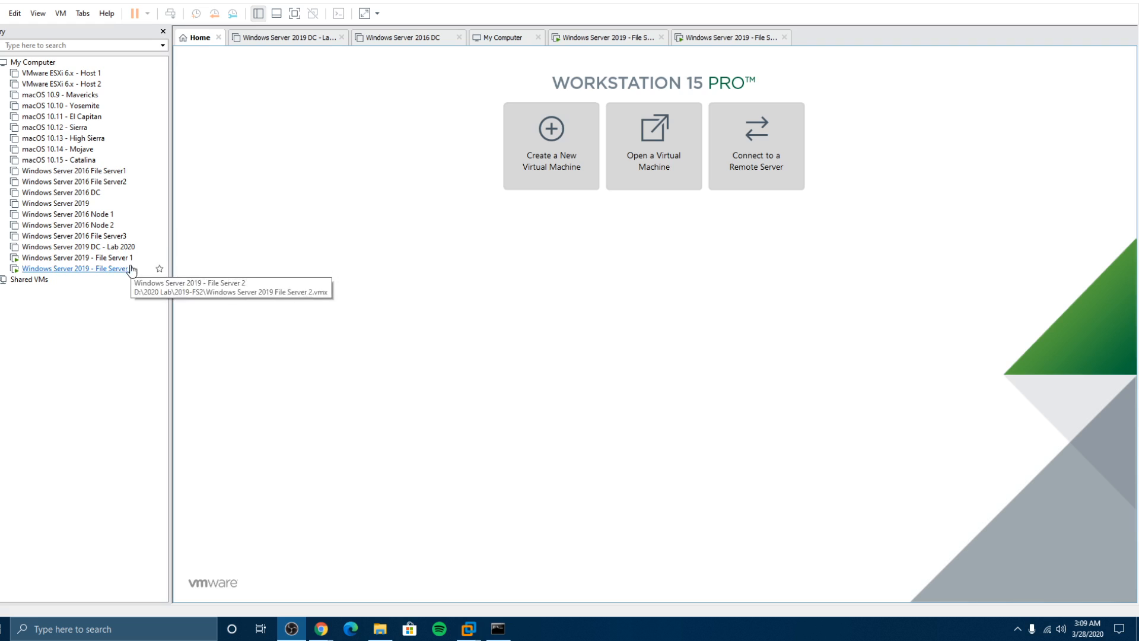
Step: Start a typical new virtual machine, choosing to install the operating system later
{"action": "left_click", "coordinate": [557, 147]}
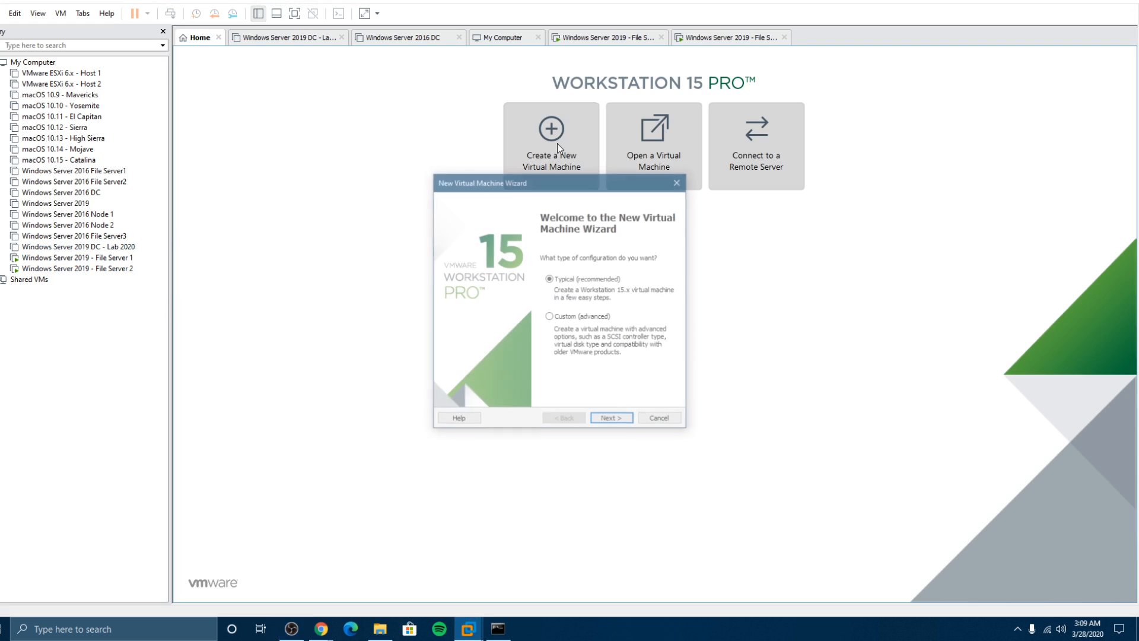
{"action": "left_click", "coordinate": [612, 421]}
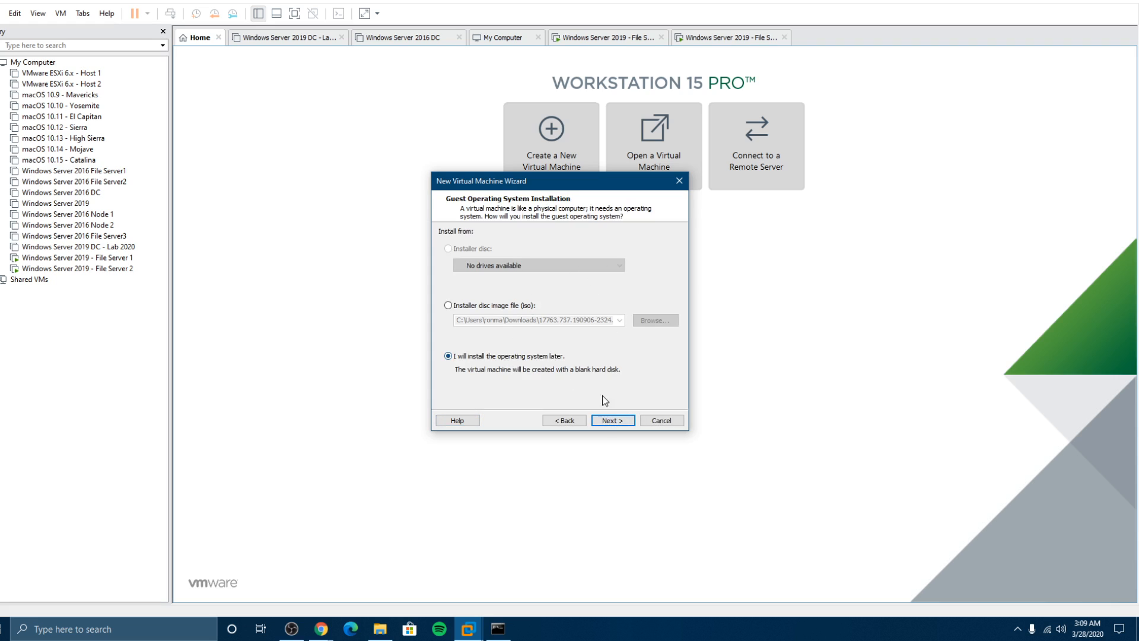
{"action": "left_click", "coordinate": [612, 420]}
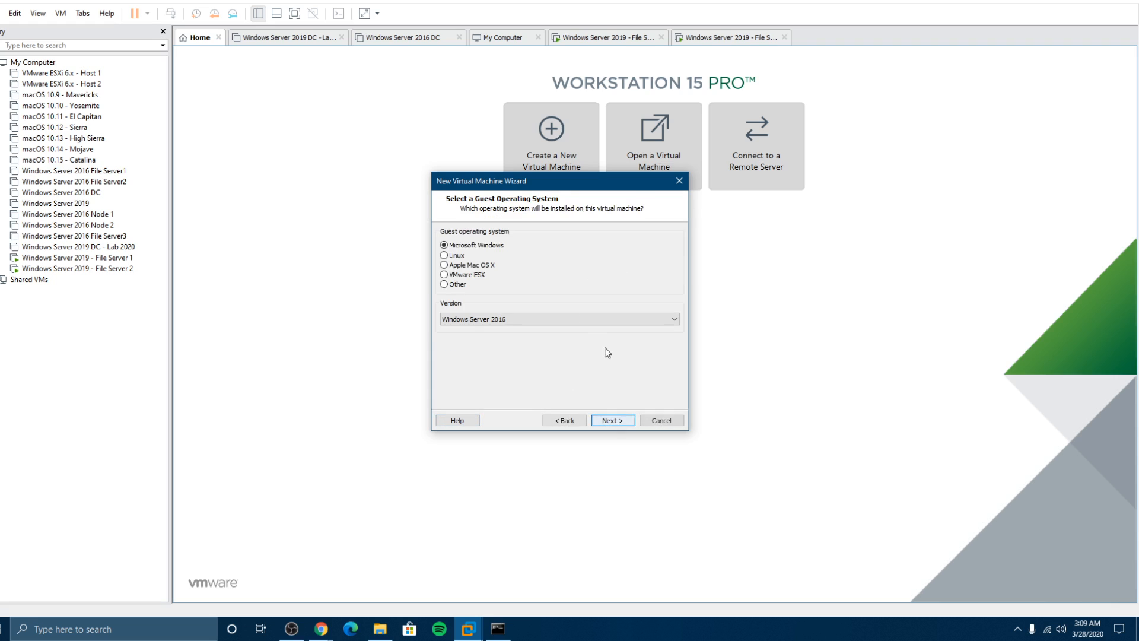
Step: Set the guest version to Windows 10 x64 and name the VM 'Windows 10 - Lab 2020'
{"action": "left_click", "coordinate": [490, 319]}
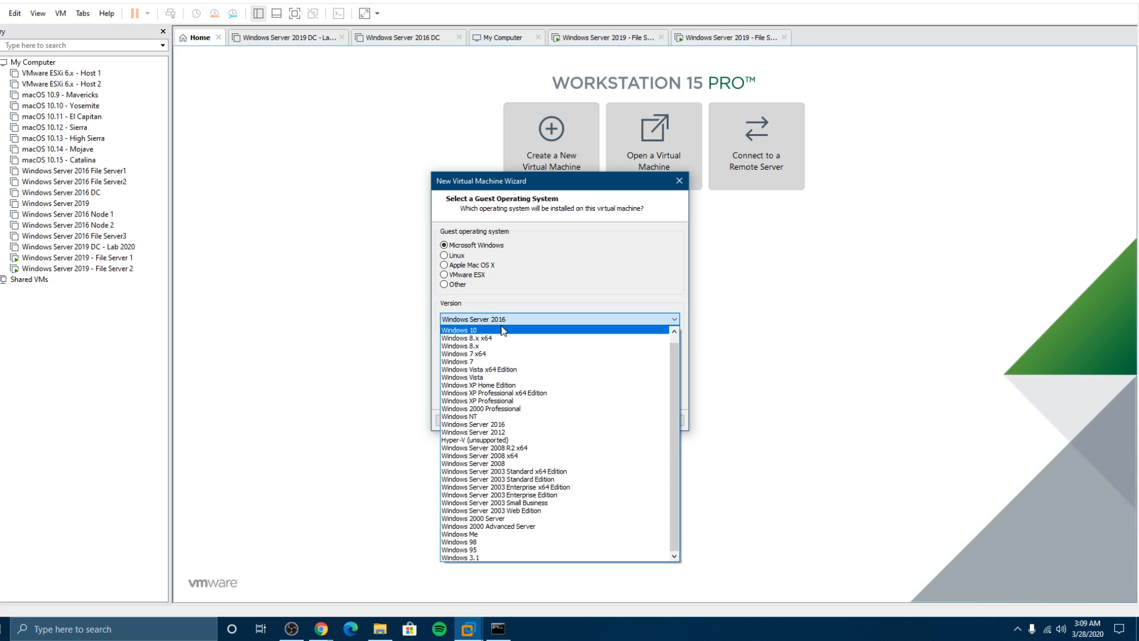
{"action": "scroll", "coordinate": [619, 335], "scroll_direction": "up", "scroll_amount": 1}
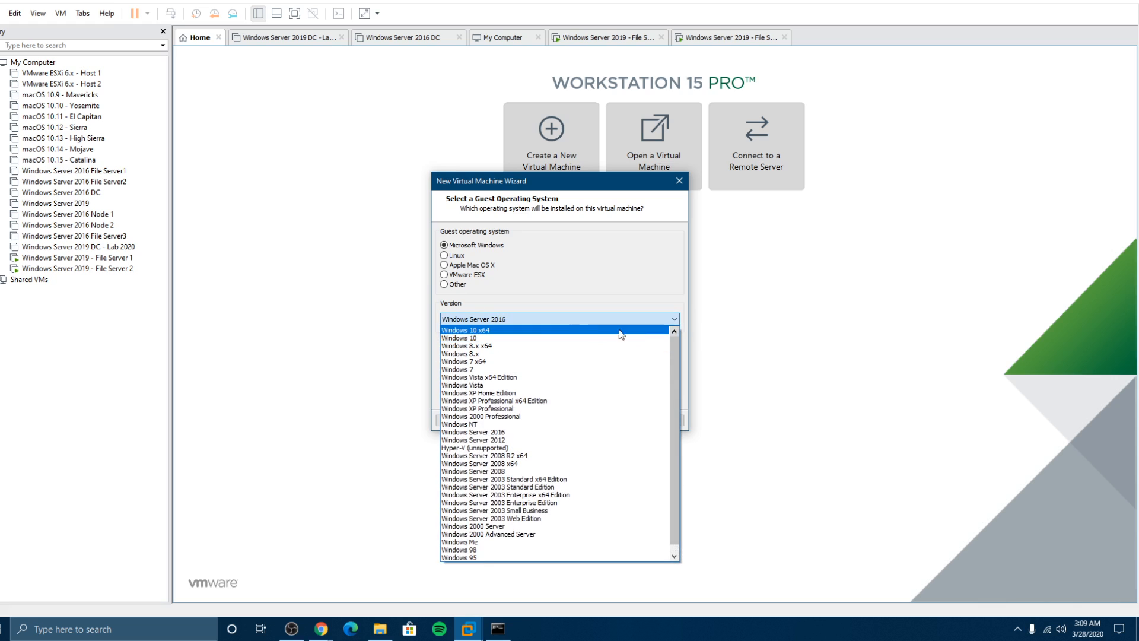
{"action": "left_click", "coordinate": [490, 331]}
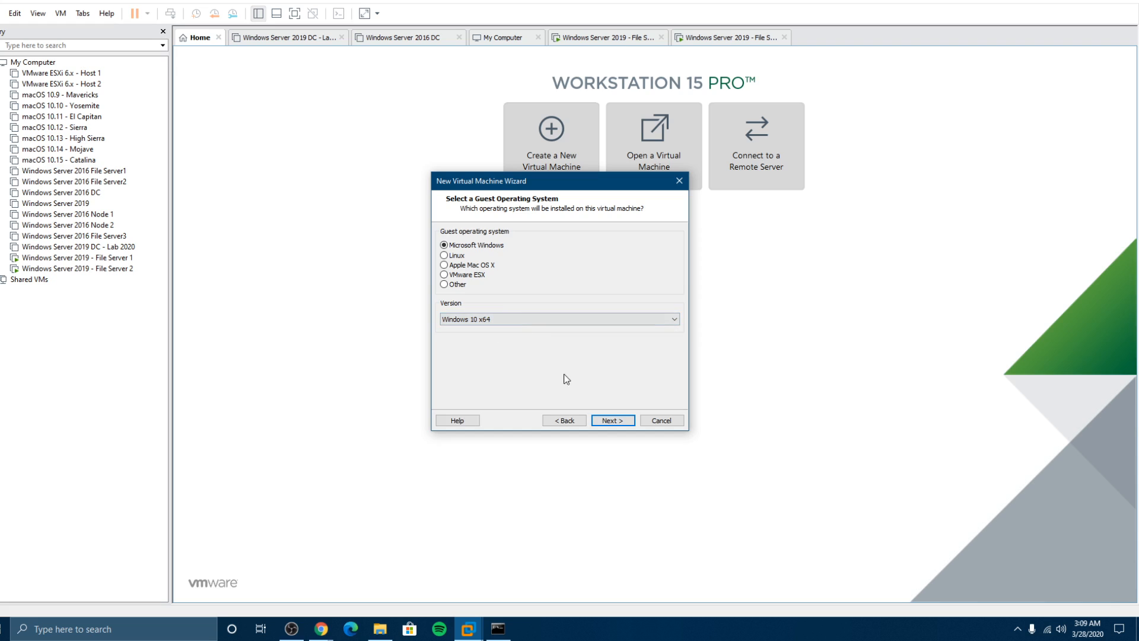
{"action": "left_click", "coordinate": [612, 422]}
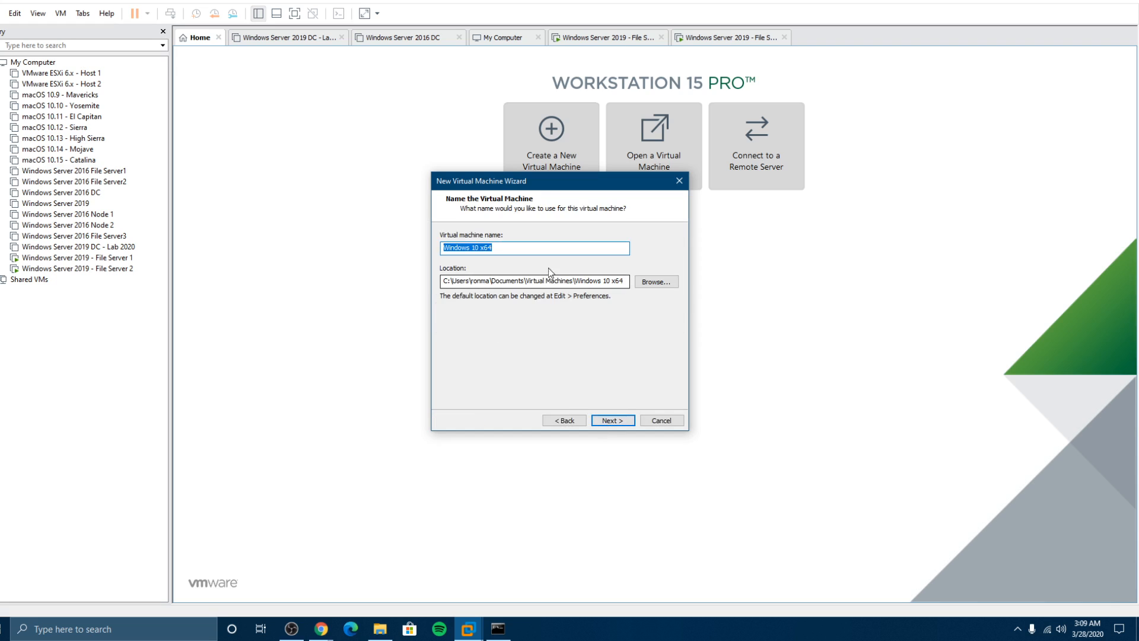
{"action": "left_click", "coordinate": [519, 247]}
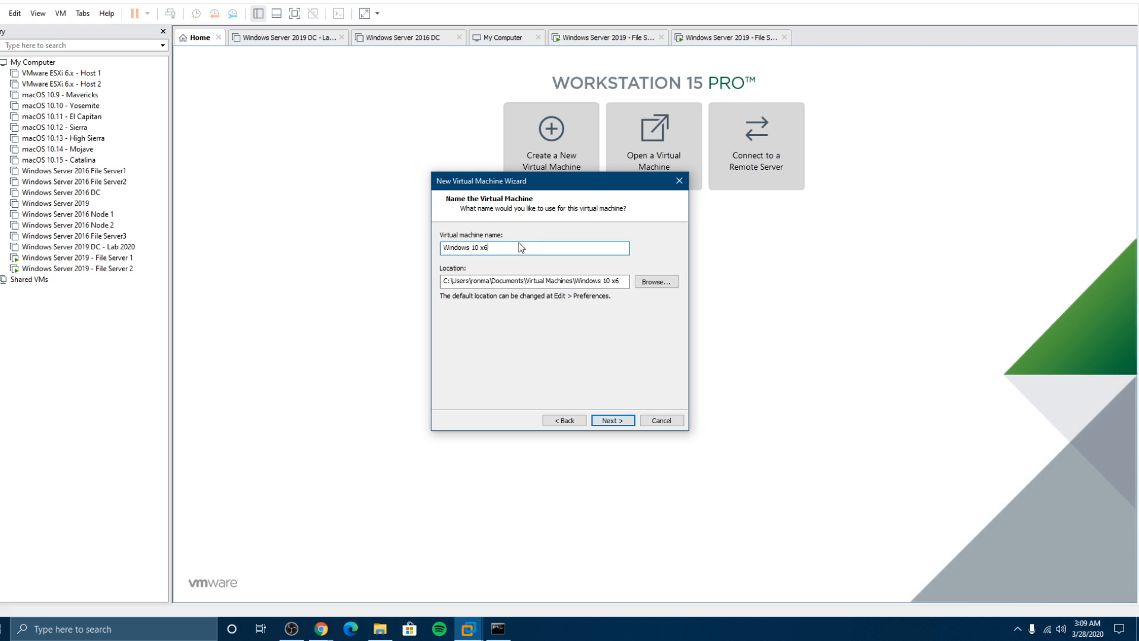
{"action": "key", "text": "BackSpace"}
{"action": "key", "text": "BackSpace"}
{"action": "key", "text": "BackSpace"}
{"action": "key", "text": "BackSpace"}
Step: Store the VM in a new folder, D:\2020 Lab\Windows 10
{"action": "left_click", "coordinate": [655, 282]}
{"action": "scroll", "coordinate": [543, 358], "scroll_direction": "down", "scroll_amount": 3}
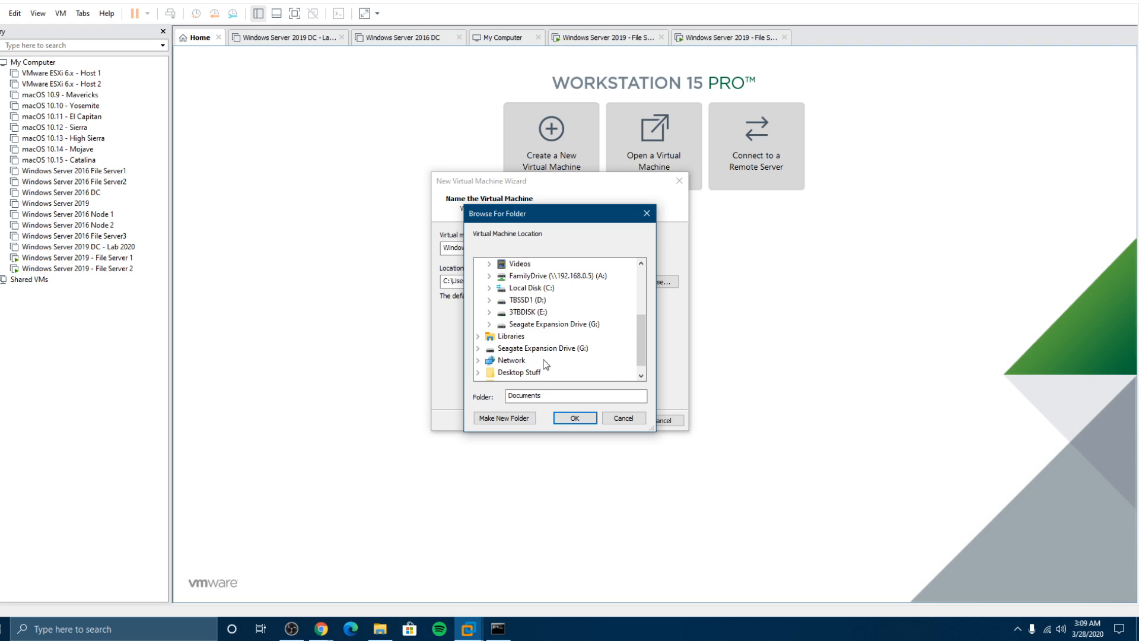
{"action": "double_click", "coordinate": [528, 299]}
{"action": "double_click", "coordinate": [532, 312]}
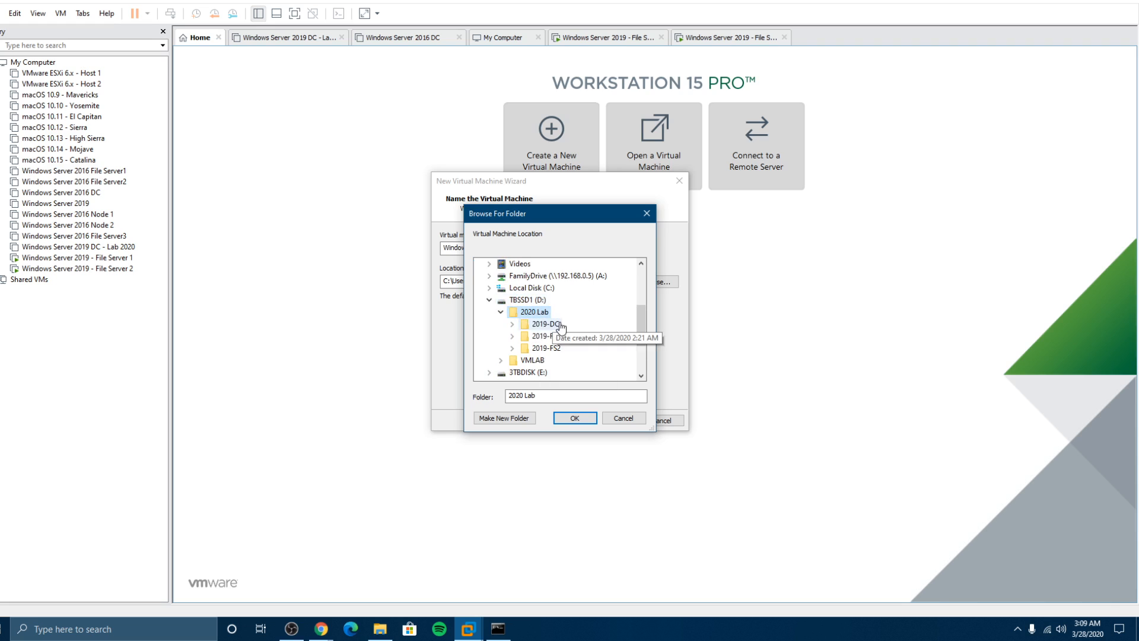
{"action": "left_click", "coordinate": [506, 418]}
{"action": "type", "text": "Windows 10"}
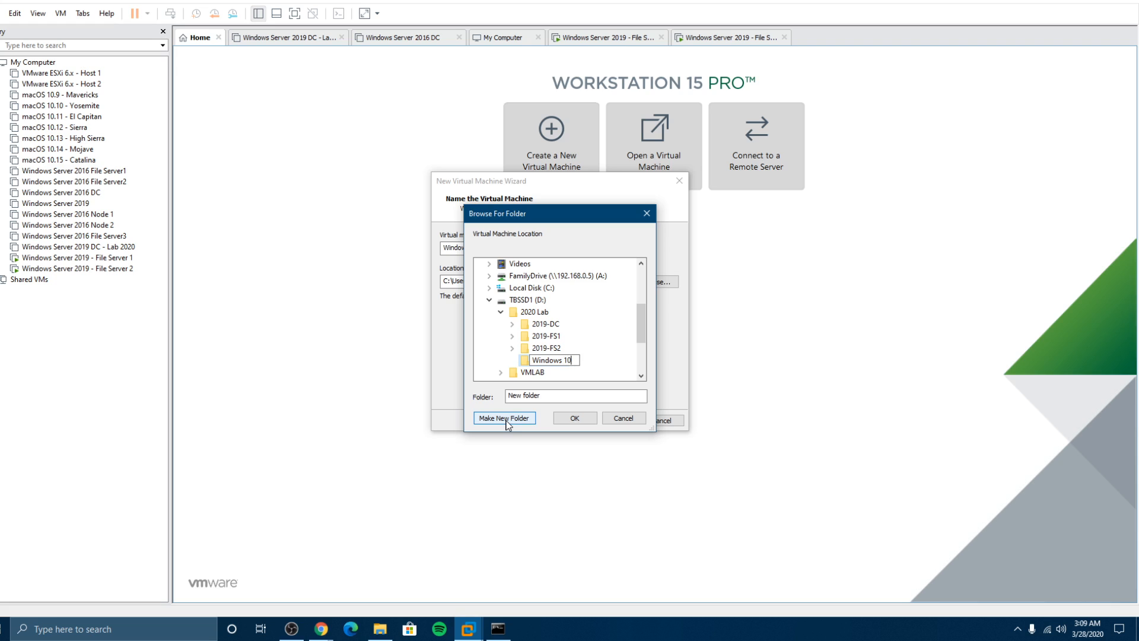
{"action": "key", "text": "Return"}
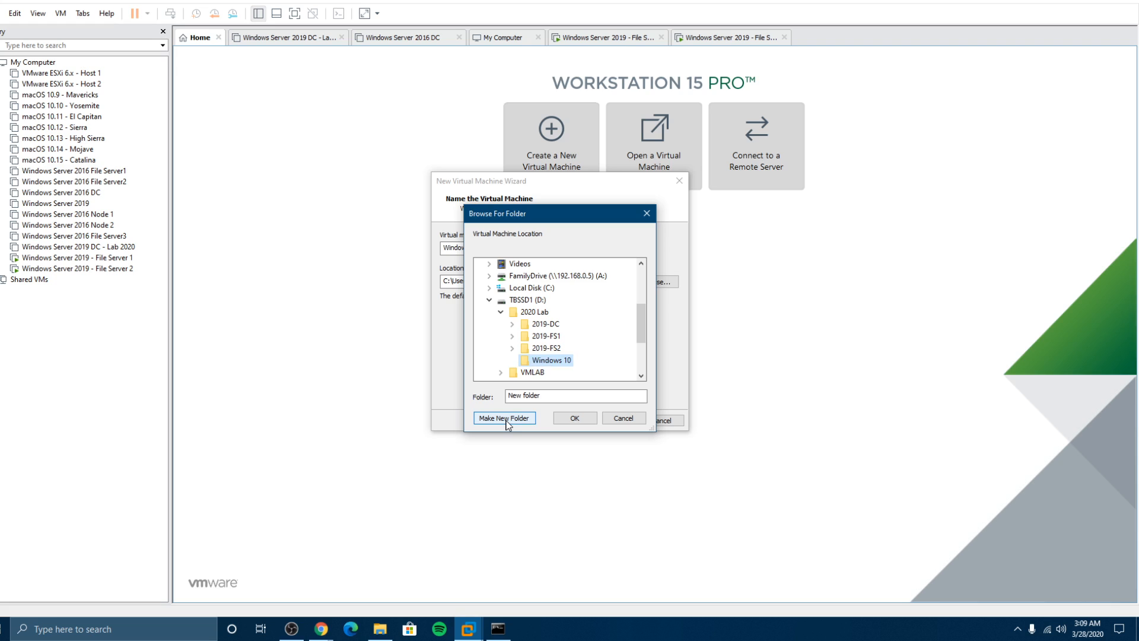
{"action": "left_click", "coordinate": [573, 419]}
Step: Keep the 60 GB virtual disk as a single file and finish creating the VM
{"action": "left_click", "coordinate": [611, 420]}
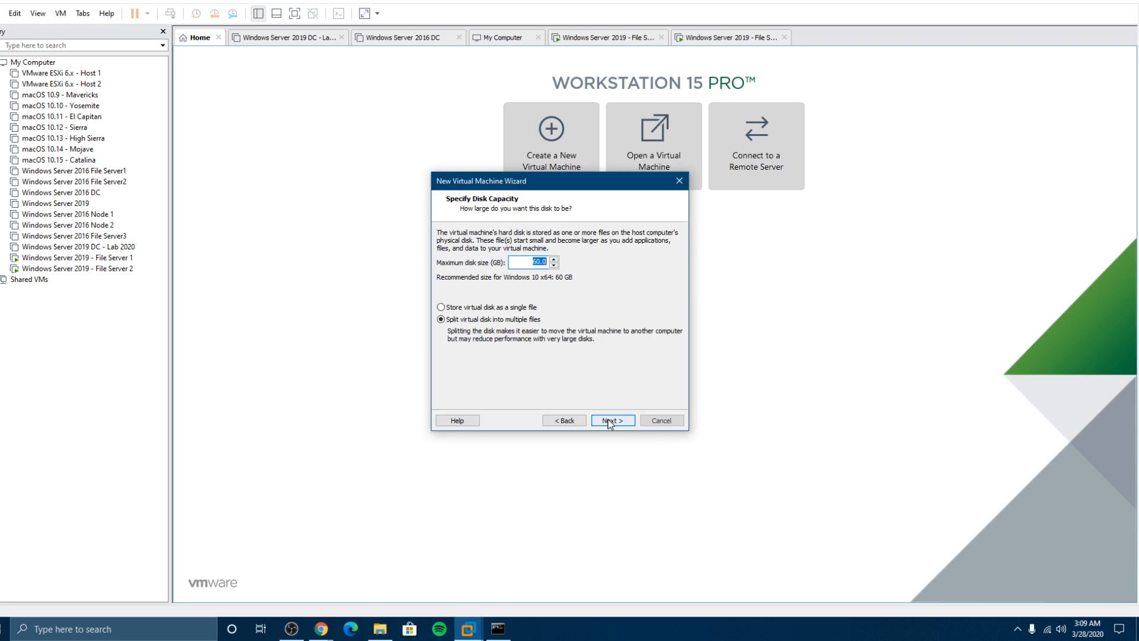
{"action": "left_click", "coordinate": [441, 307]}
{"action": "left_click", "coordinate": [610, 421]}
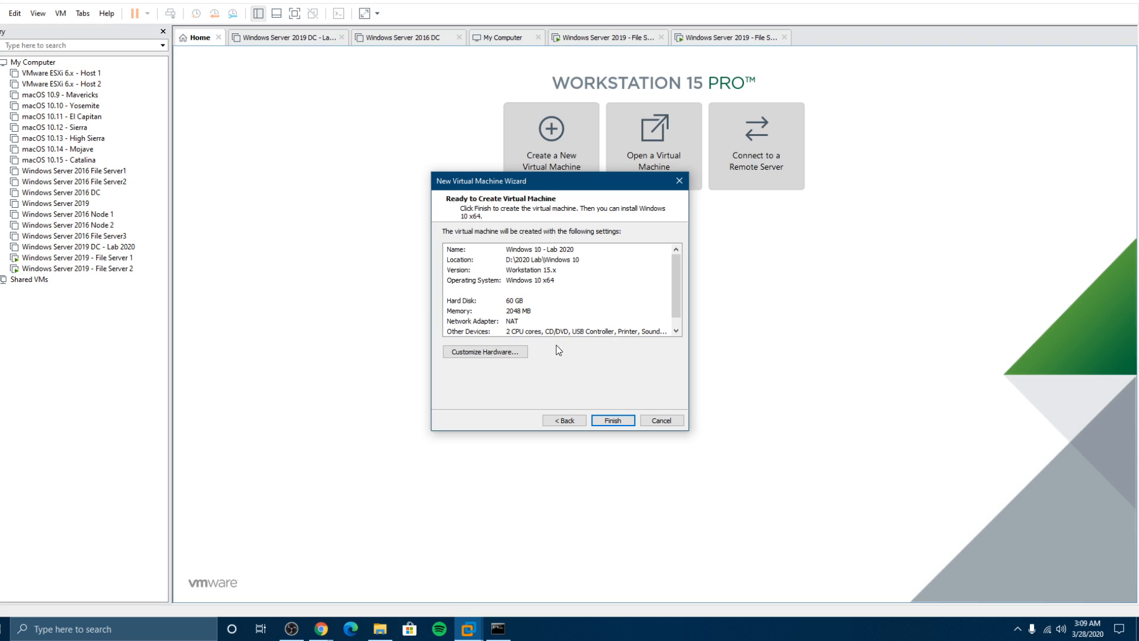
{"action": "left_click", "coordinate": [614, 421]}
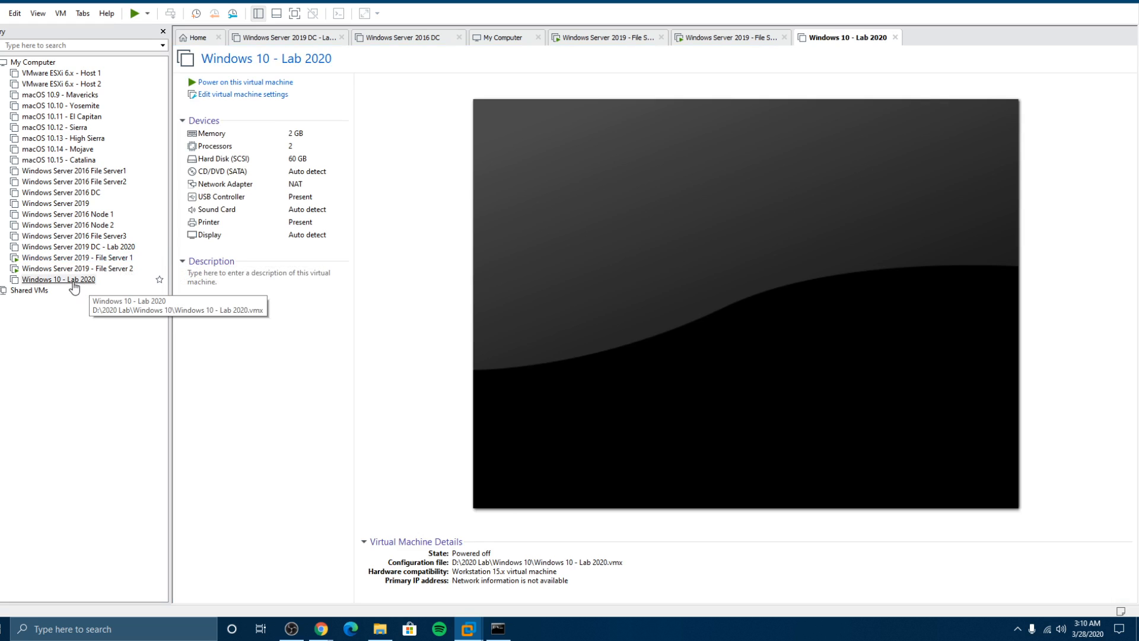
Step: Open the Windows 10 - Lab 2020 VM's settings window and move it into view
{"action": "left_click", "coordinate": [73, 282]}
{"action": "left_click", "coordinate": [261, 97]}
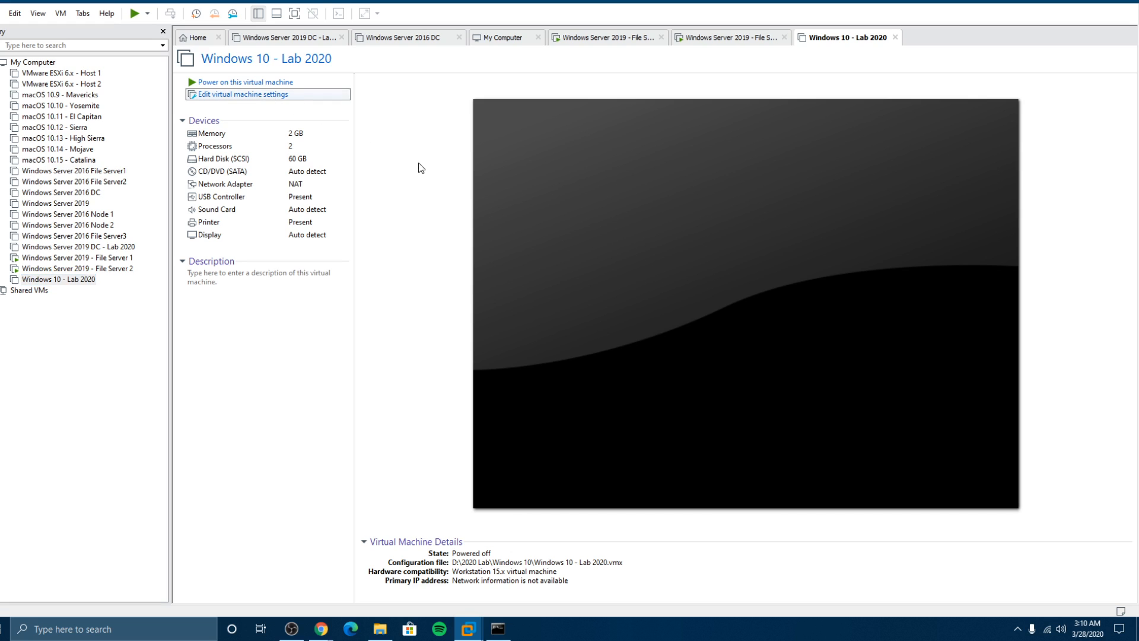
{"action": "mouse_move", "coordinate": [322, 630]}
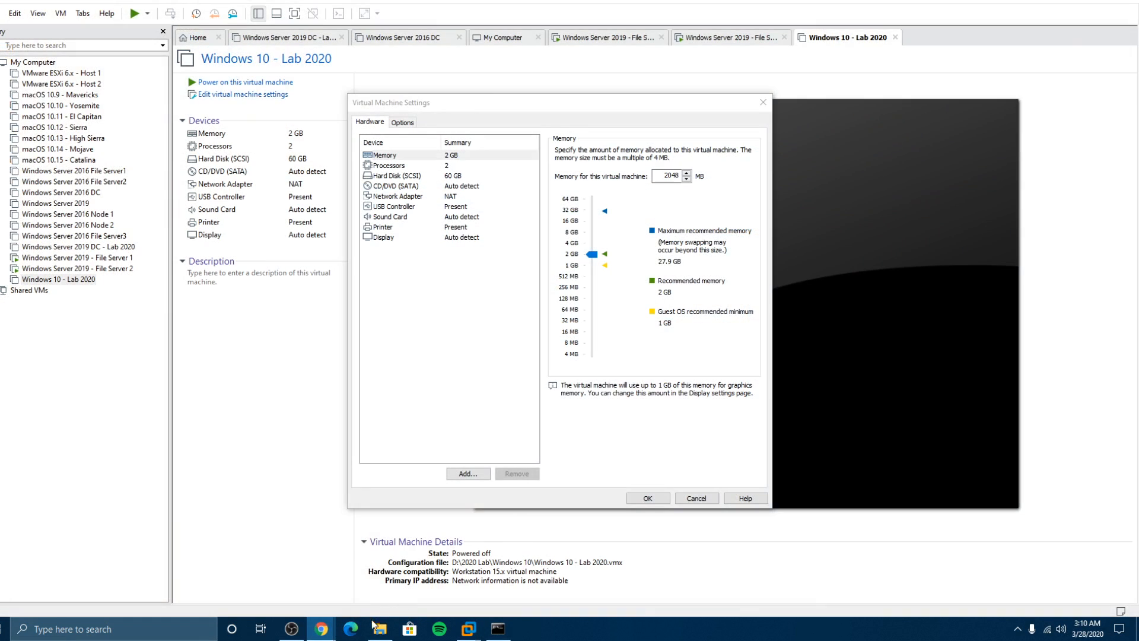
{"action": "mouse_move", "coordinate": [297, 608]}
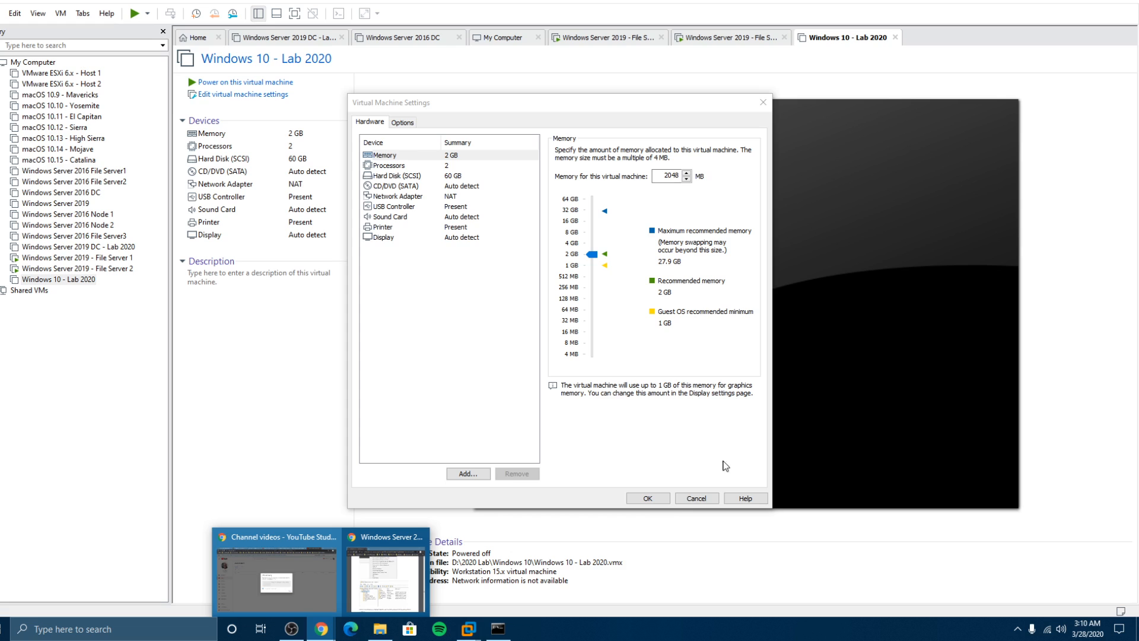
{"action": "left_click", "coordinate": [731, 531]}
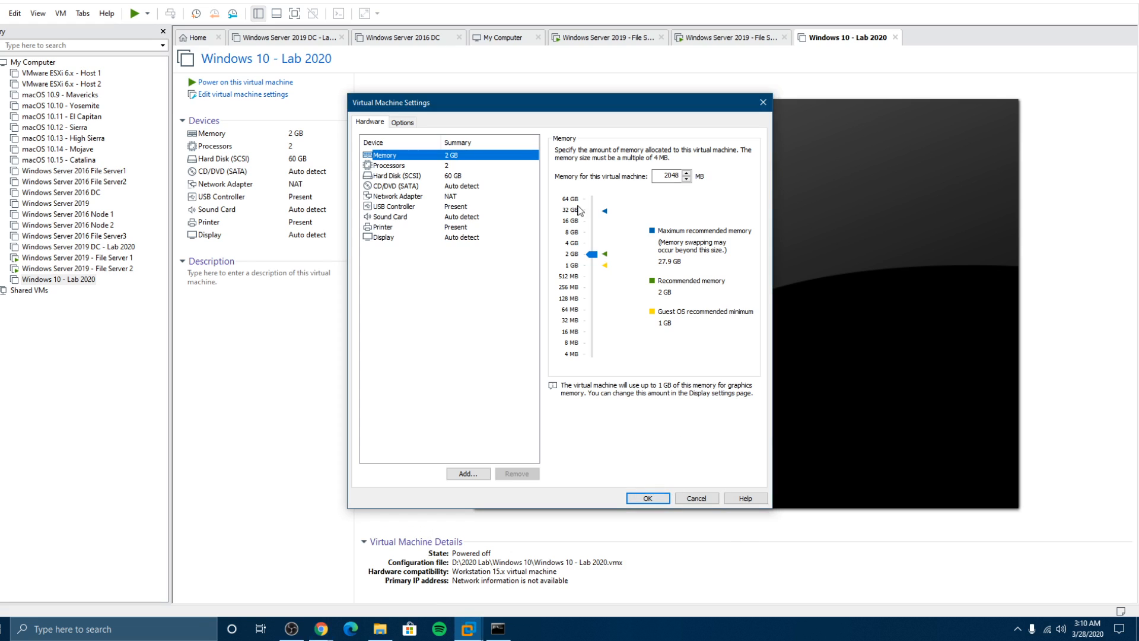
{"action": "left_click_drag", "start_coordinate": [509, 105], "coordinate": [529, 75]}
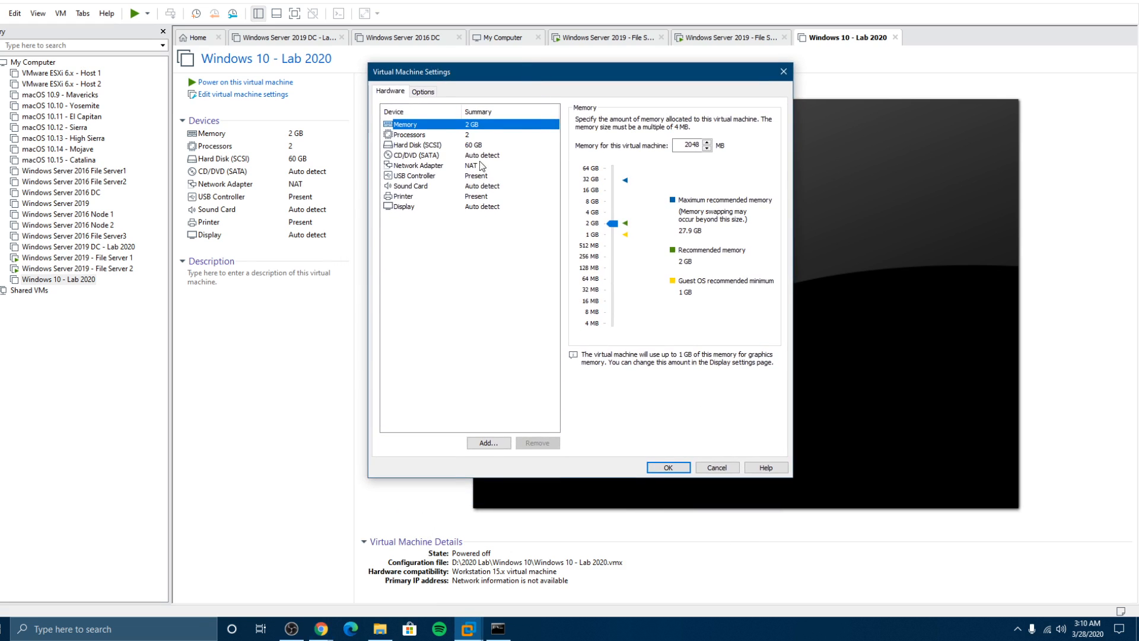
Step: Point the CD/DVD (SATA) drive at the Windows 10 evaluation ISO in Downloads
{"action": "left_click", "coordinate": [433, 156]}
{"action": "left_click", "coordinate": [586, 194]}
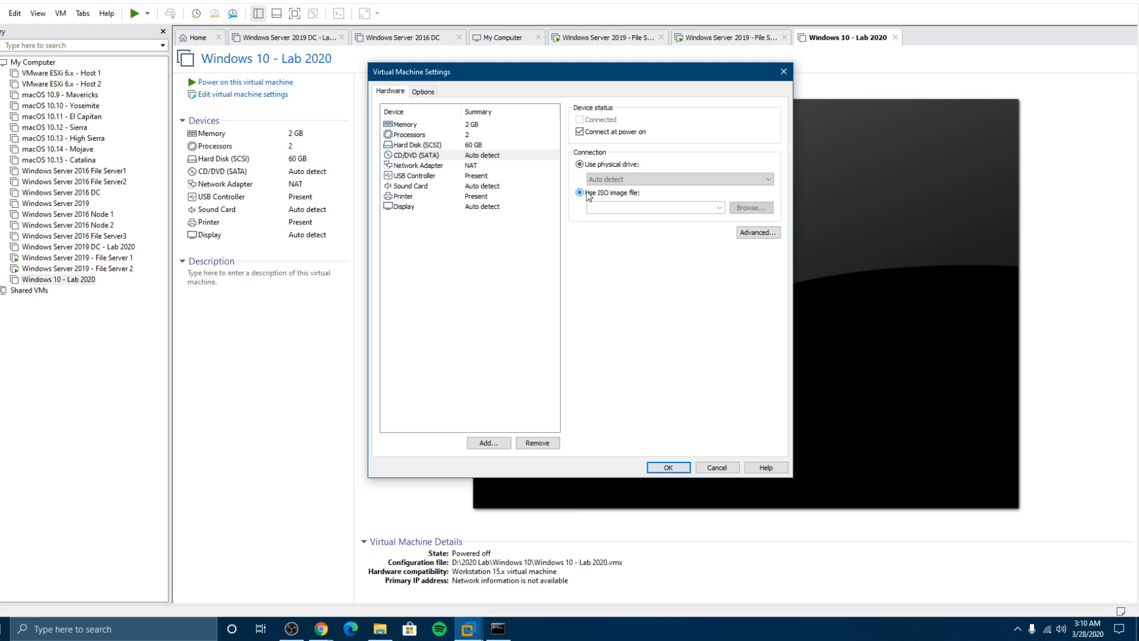
{"action": "left_click", "coordinate": [751, 208]}
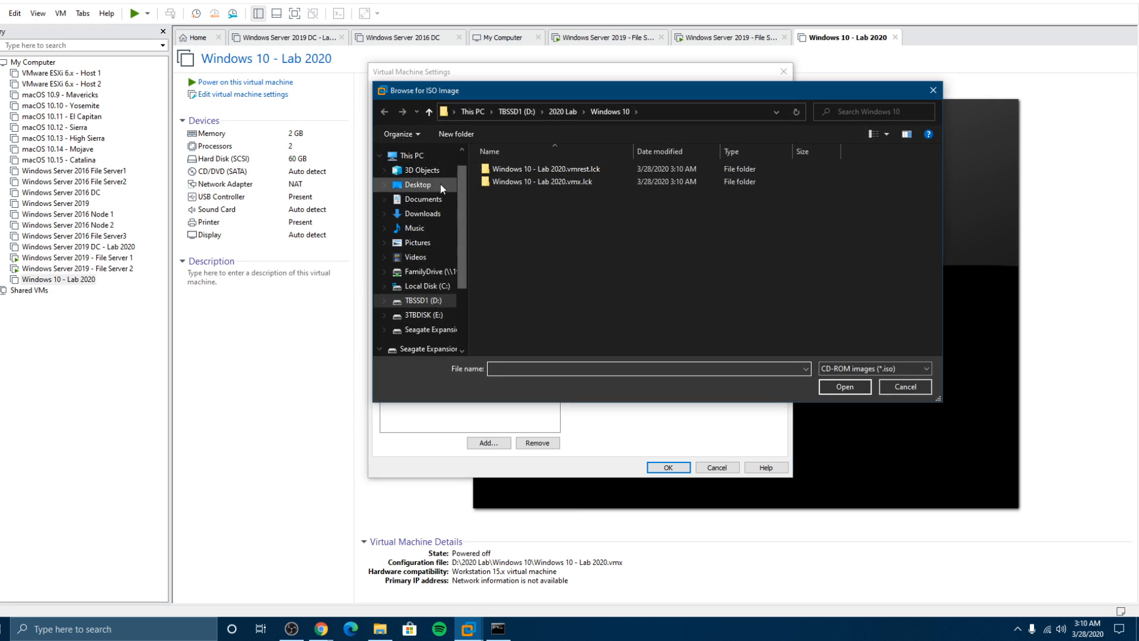
{"action": "left_click", "coordinate": [422, 214]}
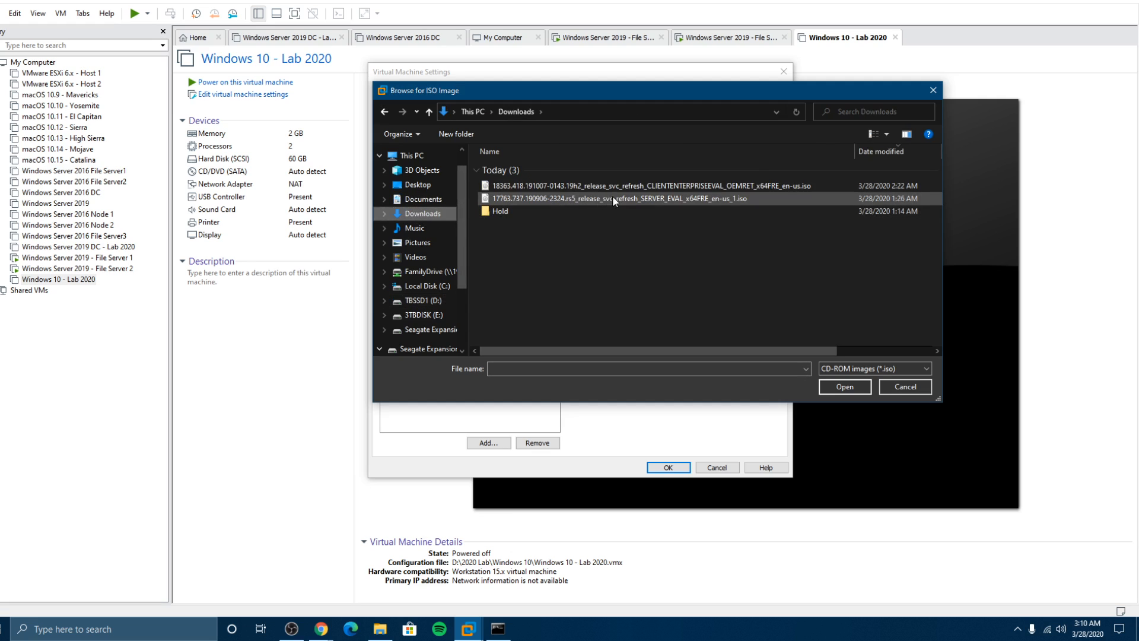
{"action": "double_click", "coordinate": [645, 186]}
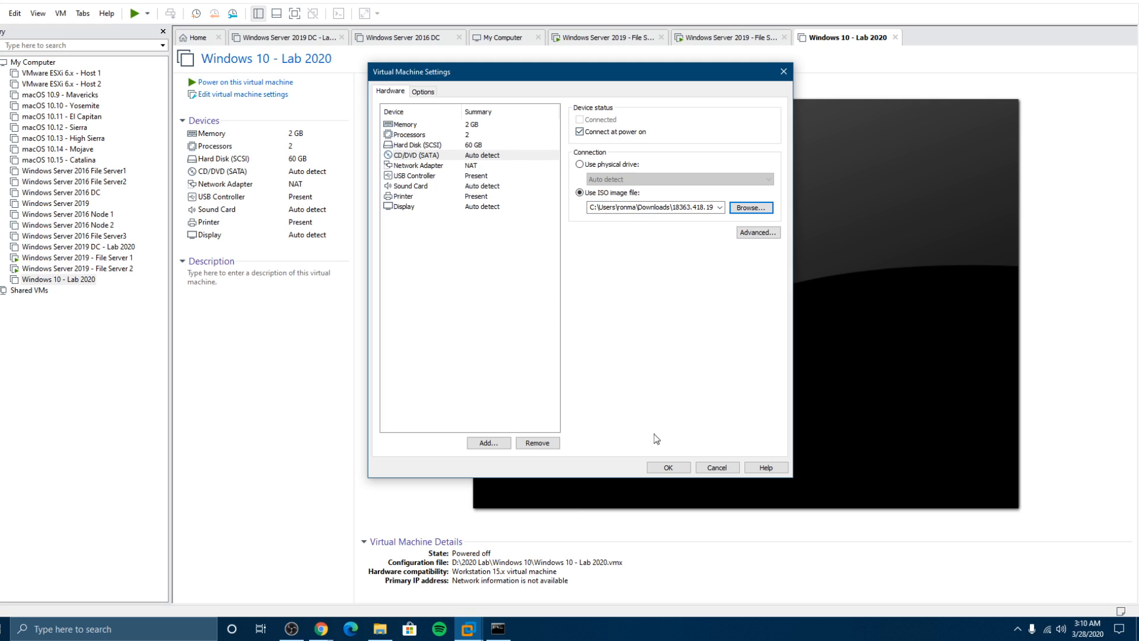
{"action": "left_click", "coordinate": [668, 468]}
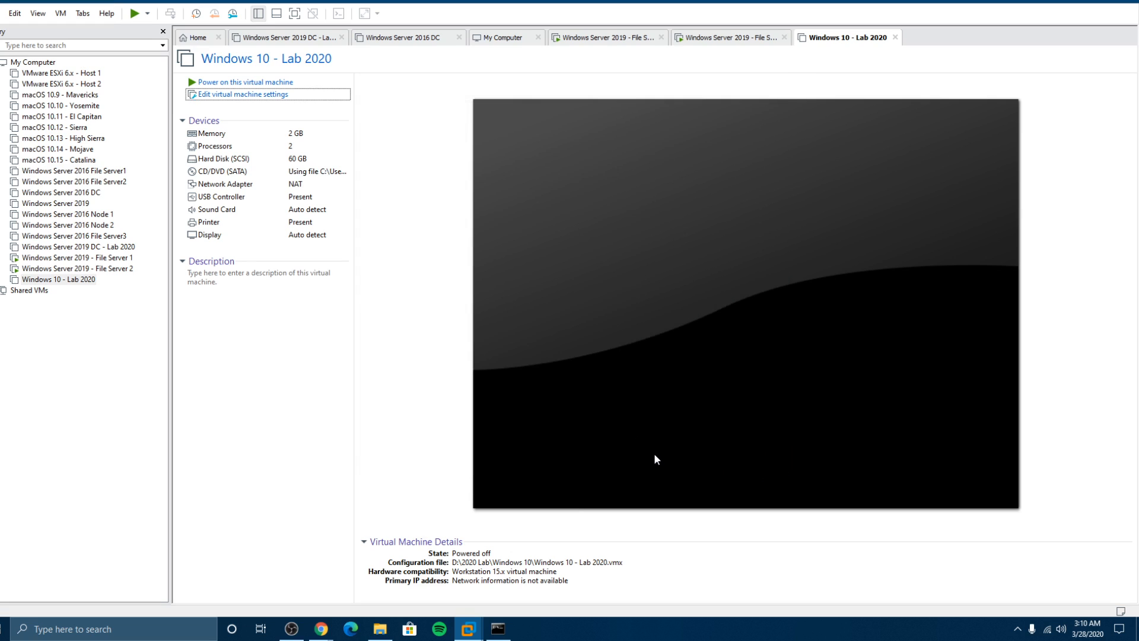
Step: Power on the Windows 10 VM and boot it from the installer ISO
{"action": "left_click", "coordinate": [215, 82]}
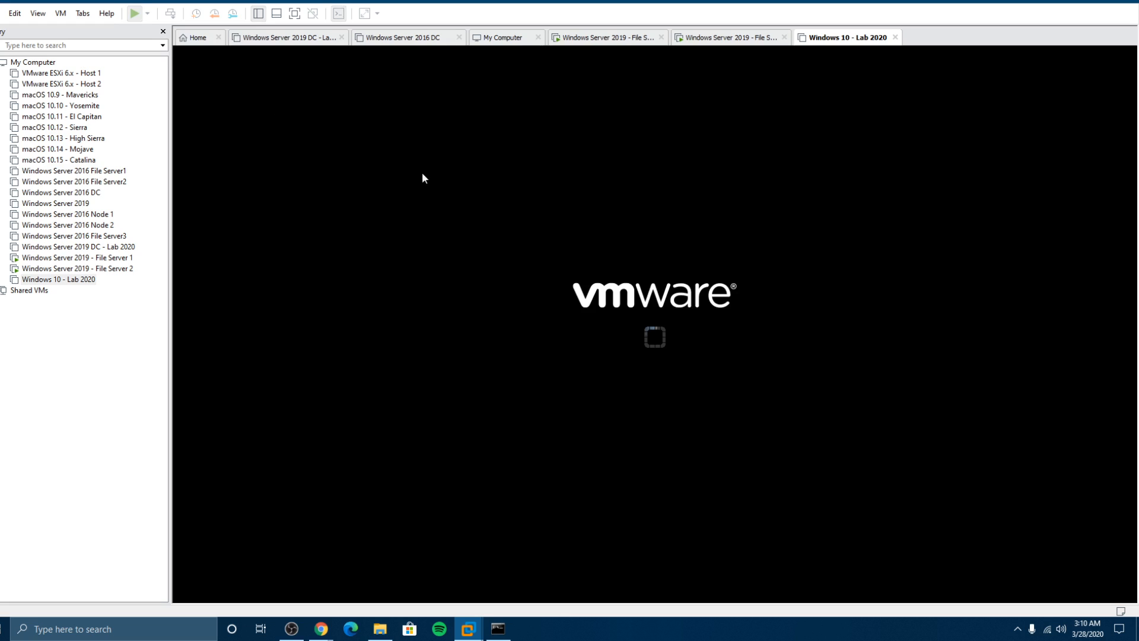
{"action": "left_click", "coordinate": [576, 261]}
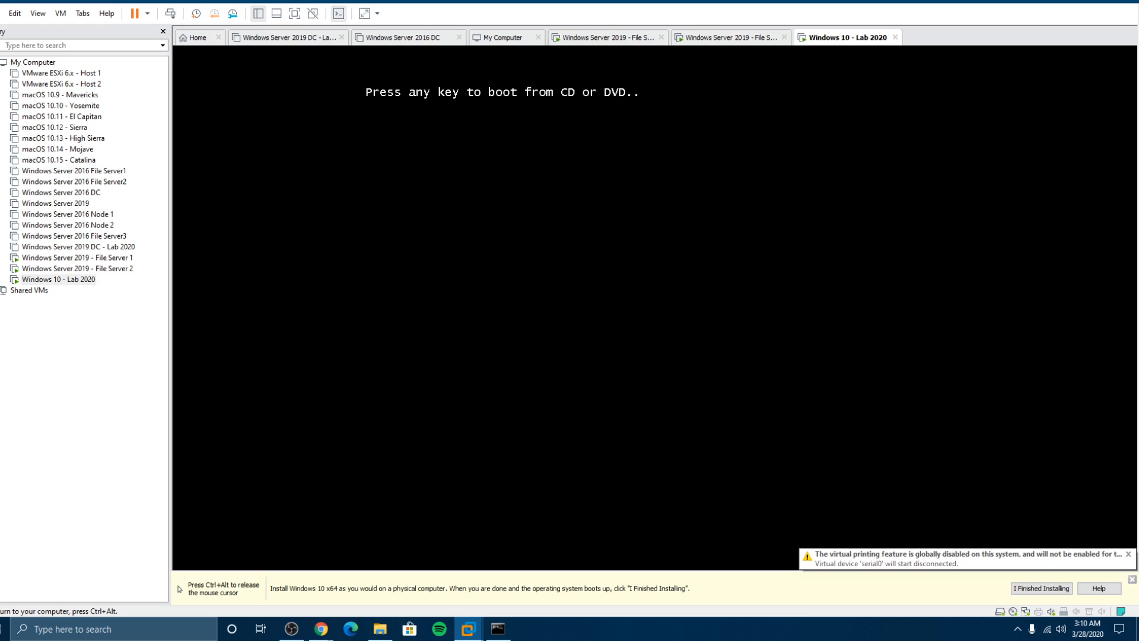
{"action": "key", "text": "Return"}
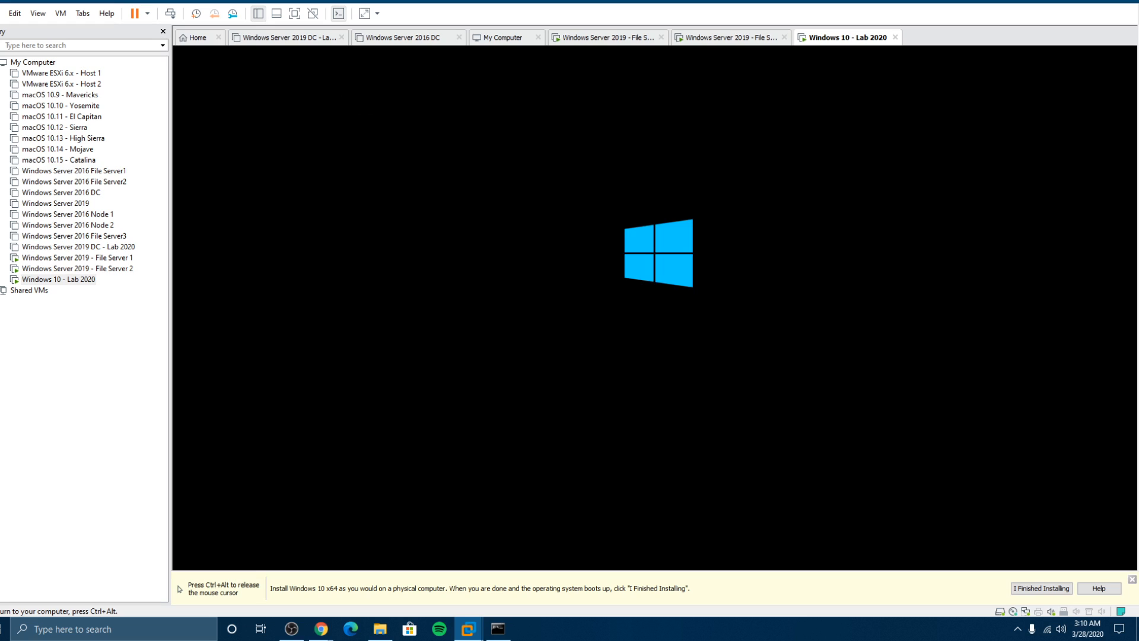
{"action": "key", "text": "ctrl+alt"}
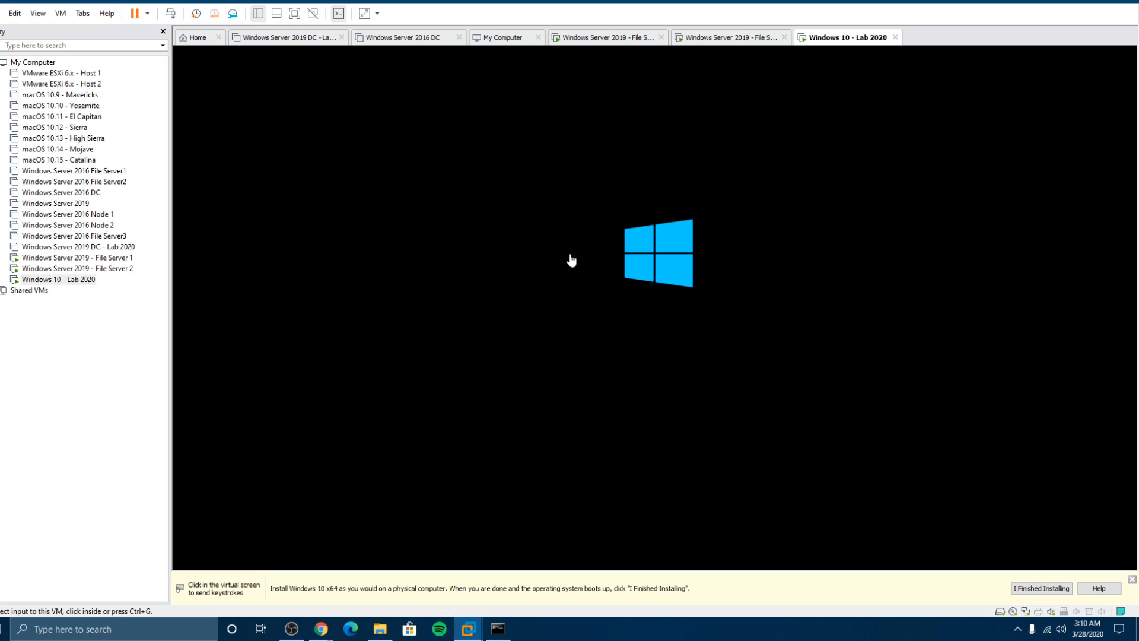
Step: Restart File Server 2's Windows Setup, then return to the Windows 10 - Lab 2020 VM
{"action": "left_click", "coordinate": [101, 259]}
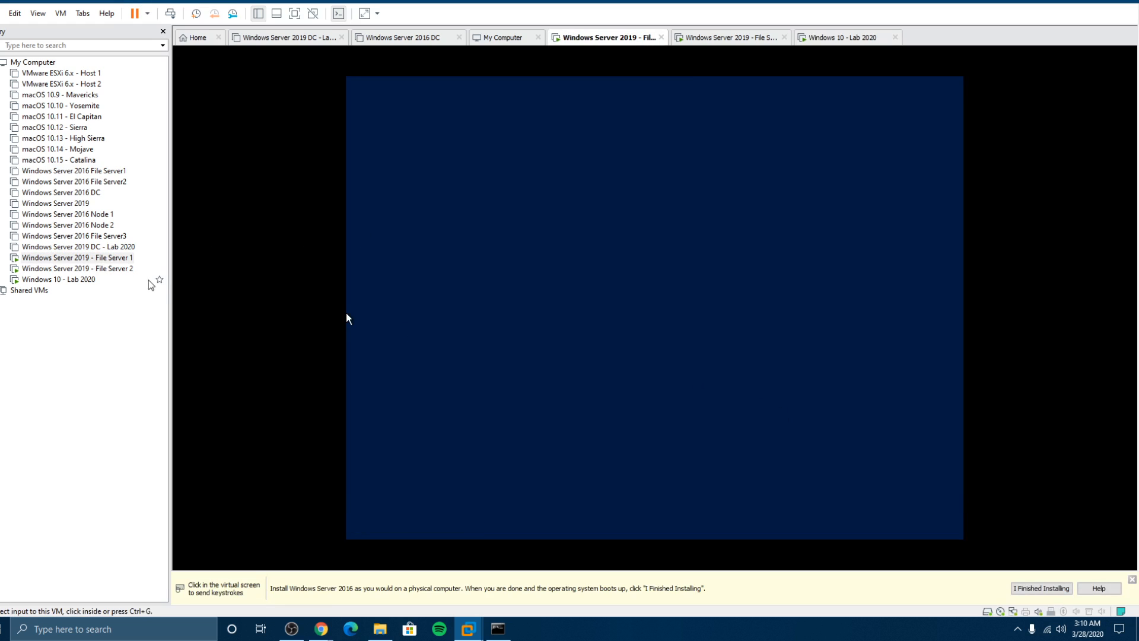
{"action": "left_click", "coordinate": [78, 268]}
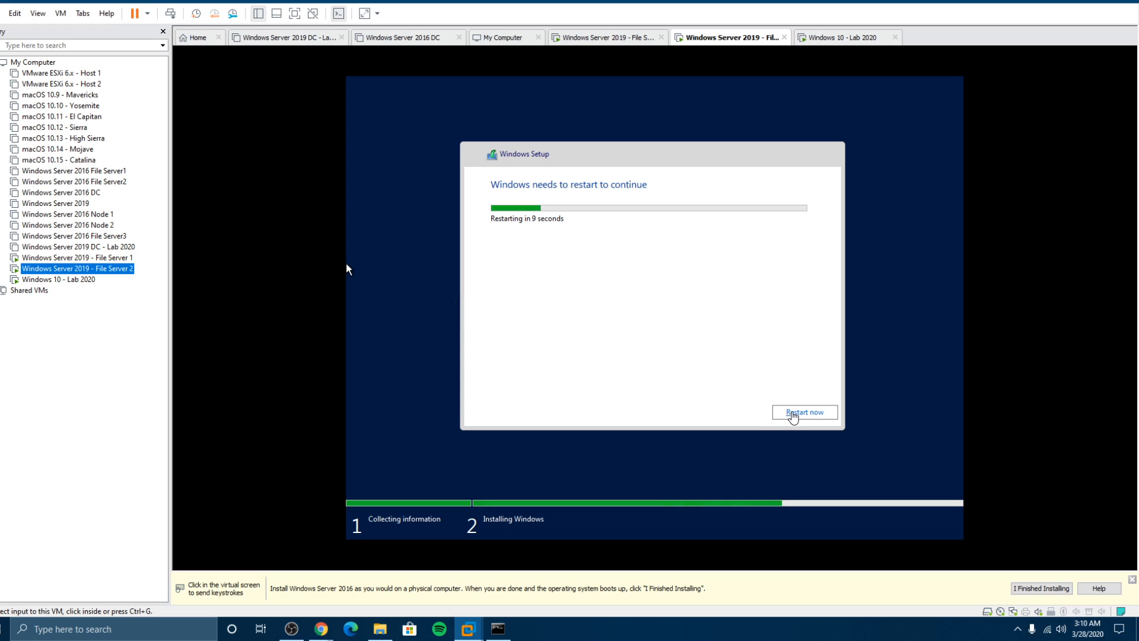
{"action": "left_click", "coordinate": [791, 412]}
{"action": "left_click", "coordinate": [84, 283]}
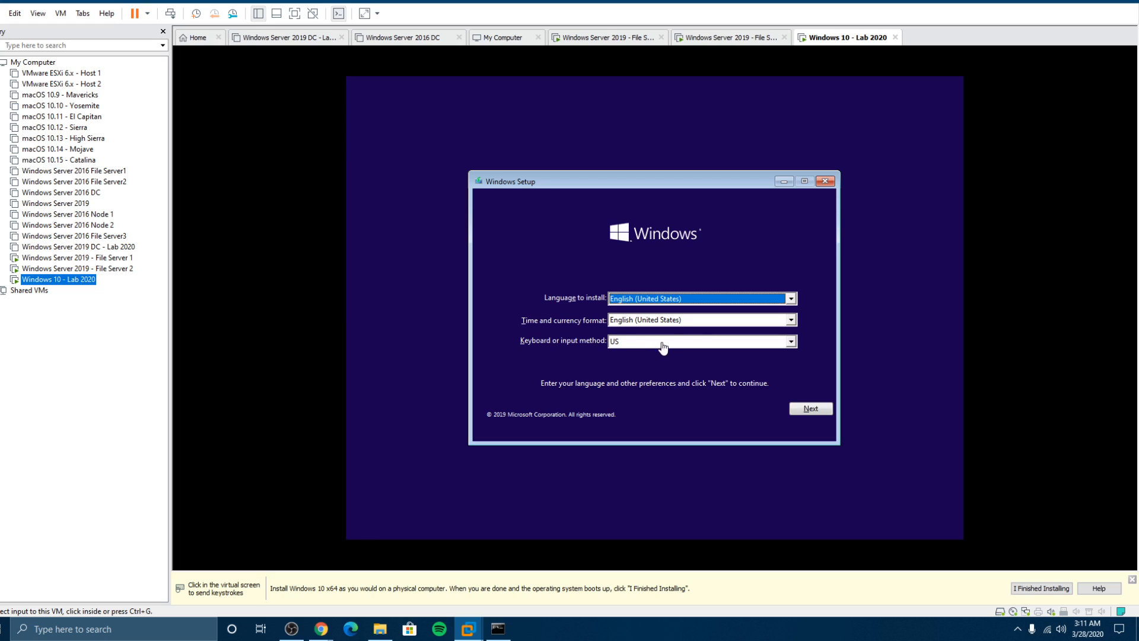
Step: Keep the default language and keyboard and start the Windows 10 installation, glancing at both file servers
{"action": "left_click", "coordinate": [811, 409]}
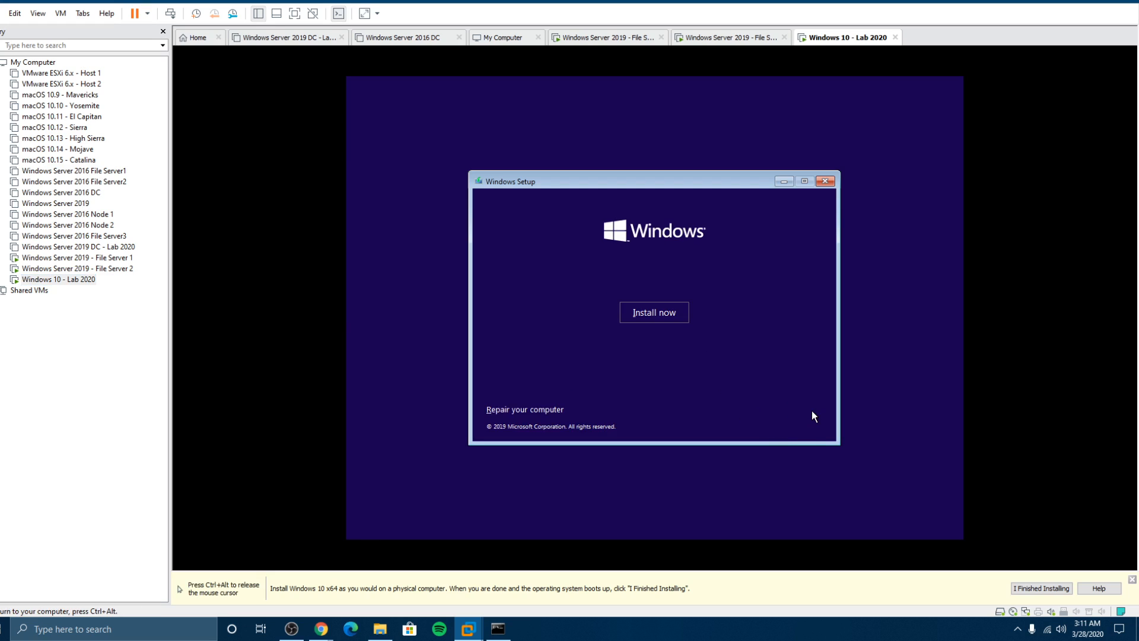
{"action": "left_click", "coordinate": [637, 304]}
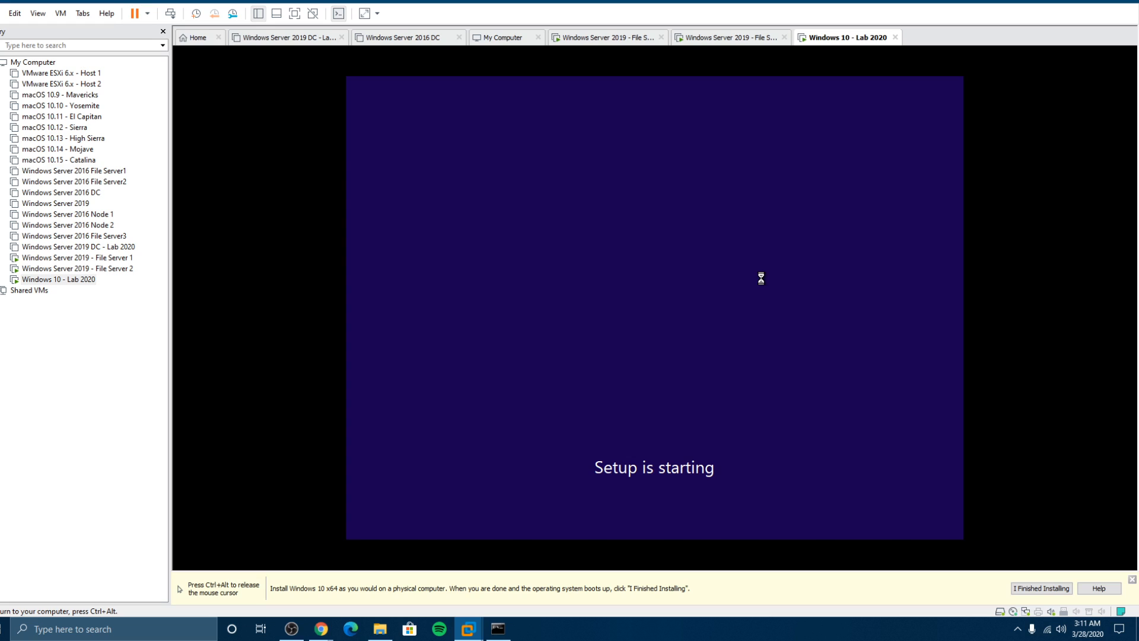
{"action": "key", "text": "ctrl+alt"}
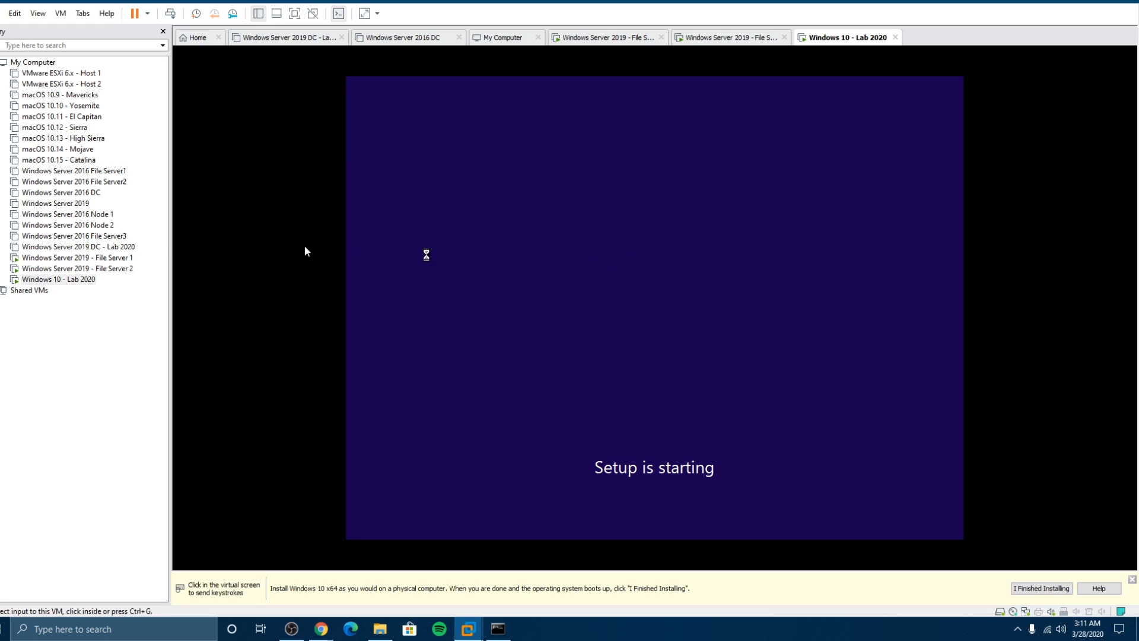
{"action": "left_click", "coordinate": [110, 259]}
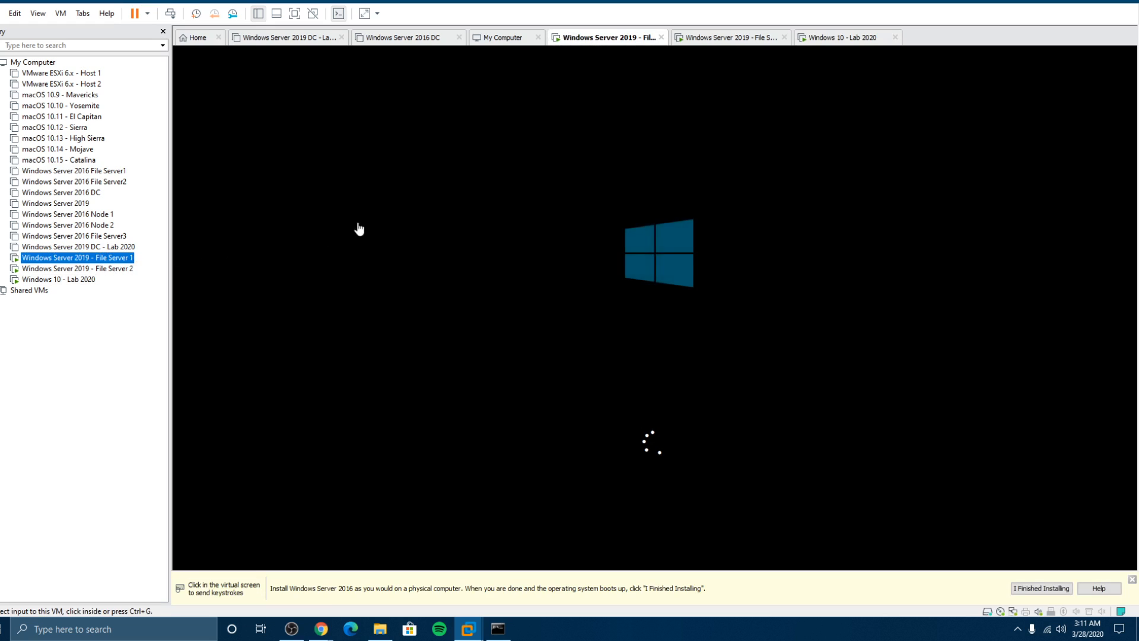
{"action": "left_click", "coordinate": [107, 268]}
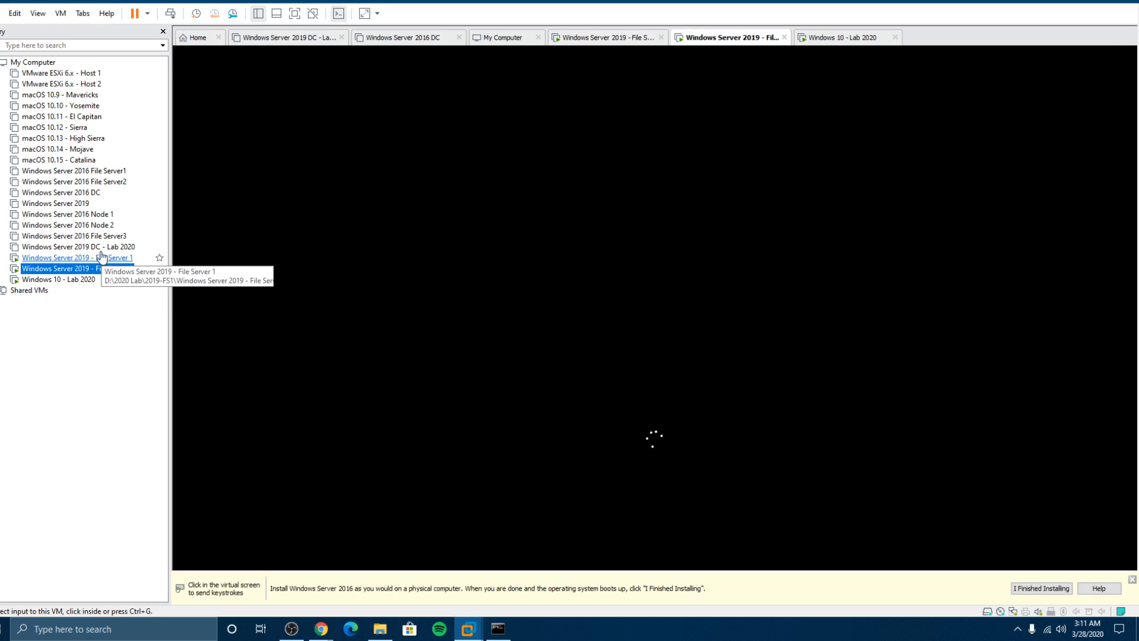
{"action": "left_click", "coordinate": [92, 280]}
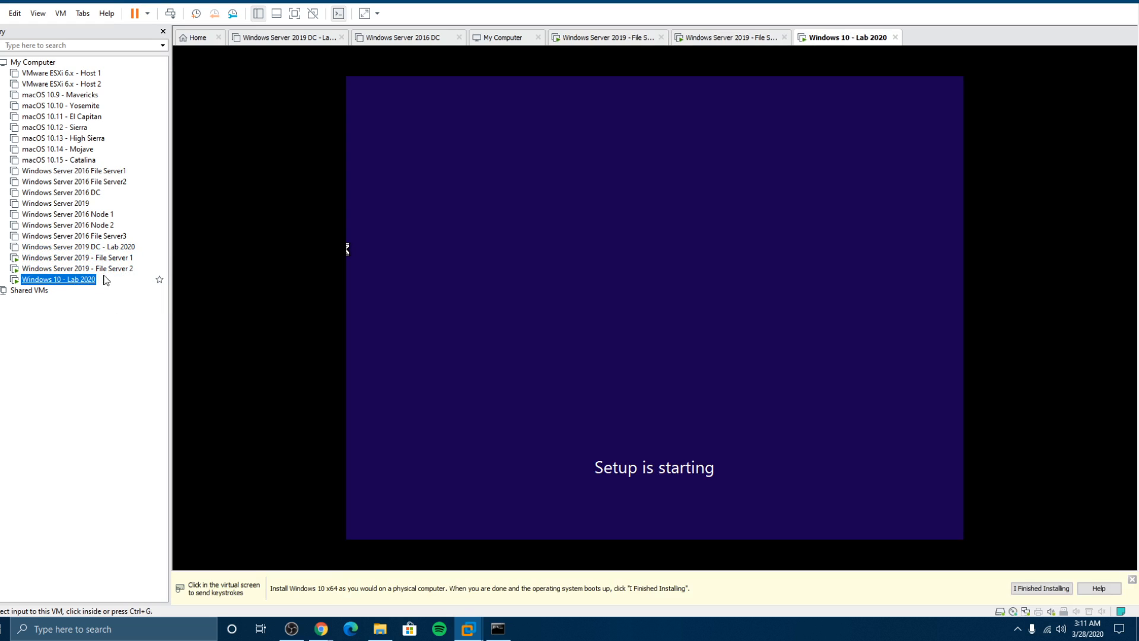
Step: Accept the license terms and run a Custom install onto the 60 GB unallocated Drive 0
{"action": "left_click", "coordinate": [504, 282]}
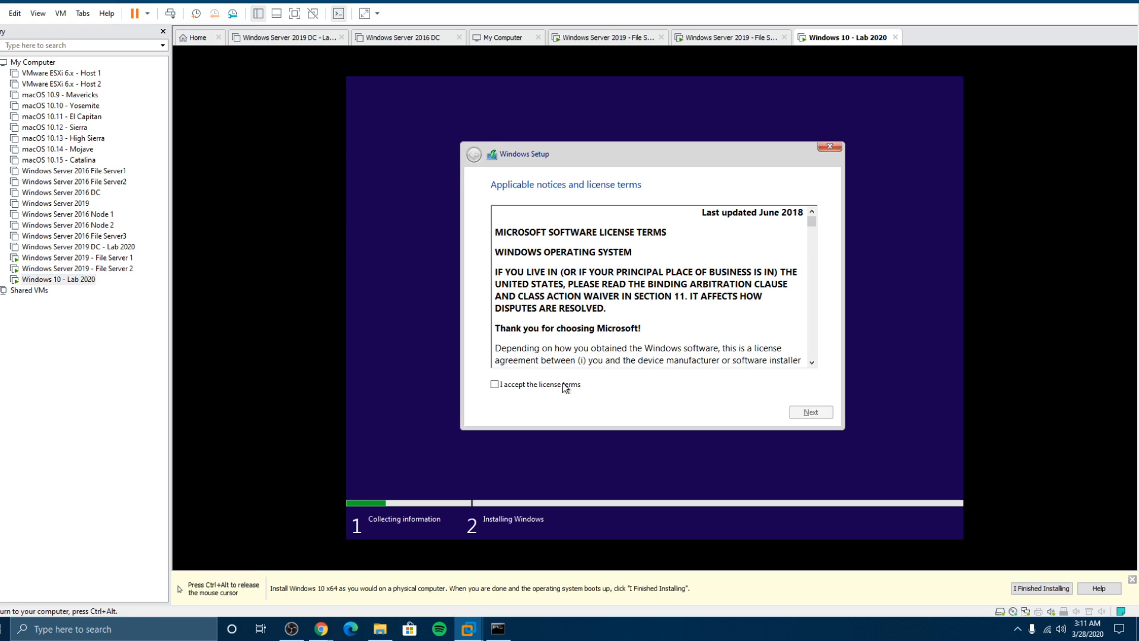
{"action": "left_click", "coordinate": [540, 384]}
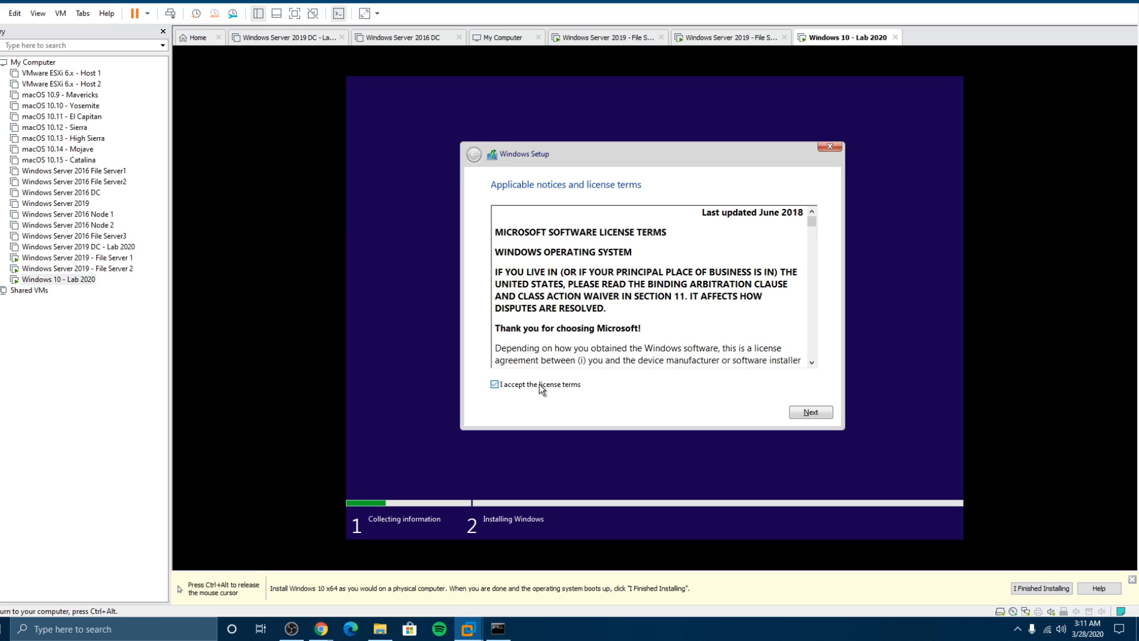
{"action": "left_click", "coordinate": [805, 413]}
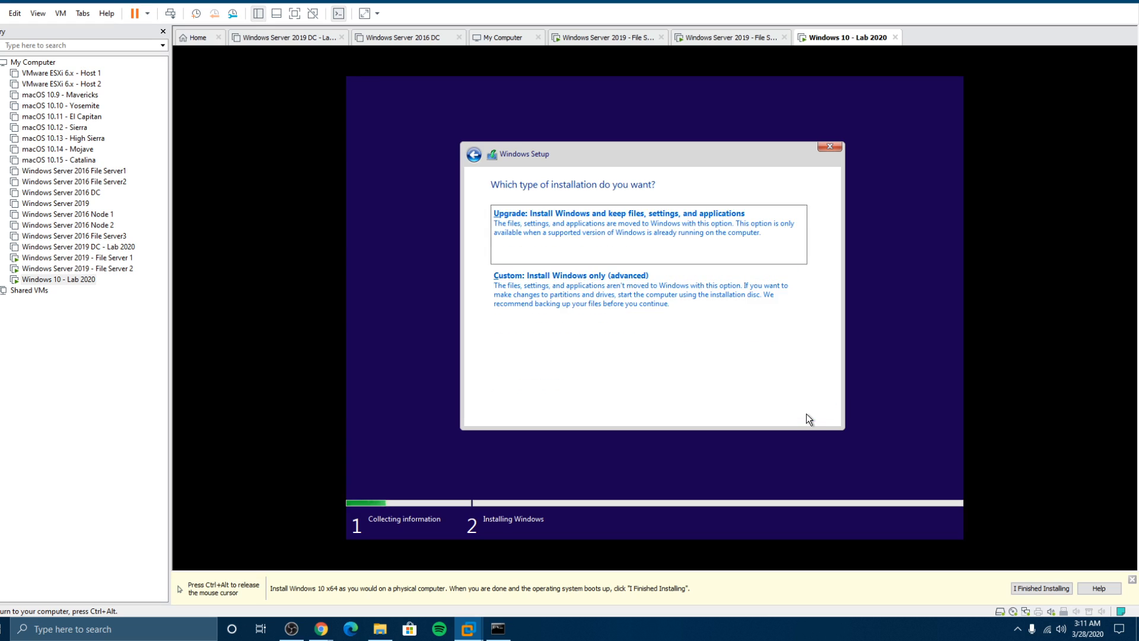
{"action": "left_click", "coordinate": [521, 279]}
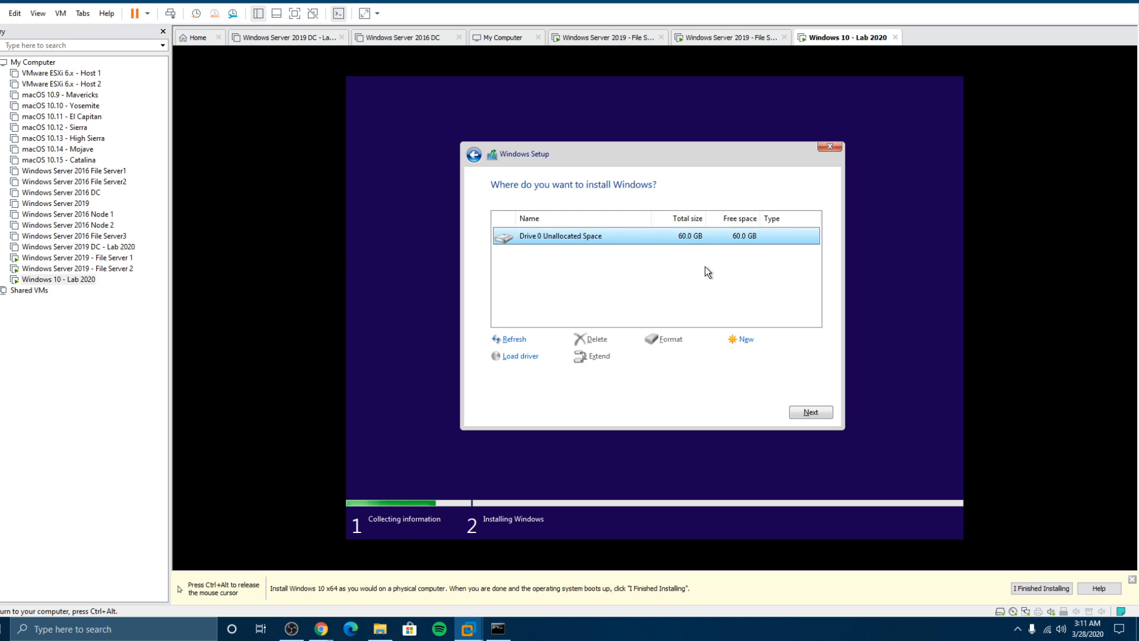
{"action": "left_click", "coordinate": [810, 412]}
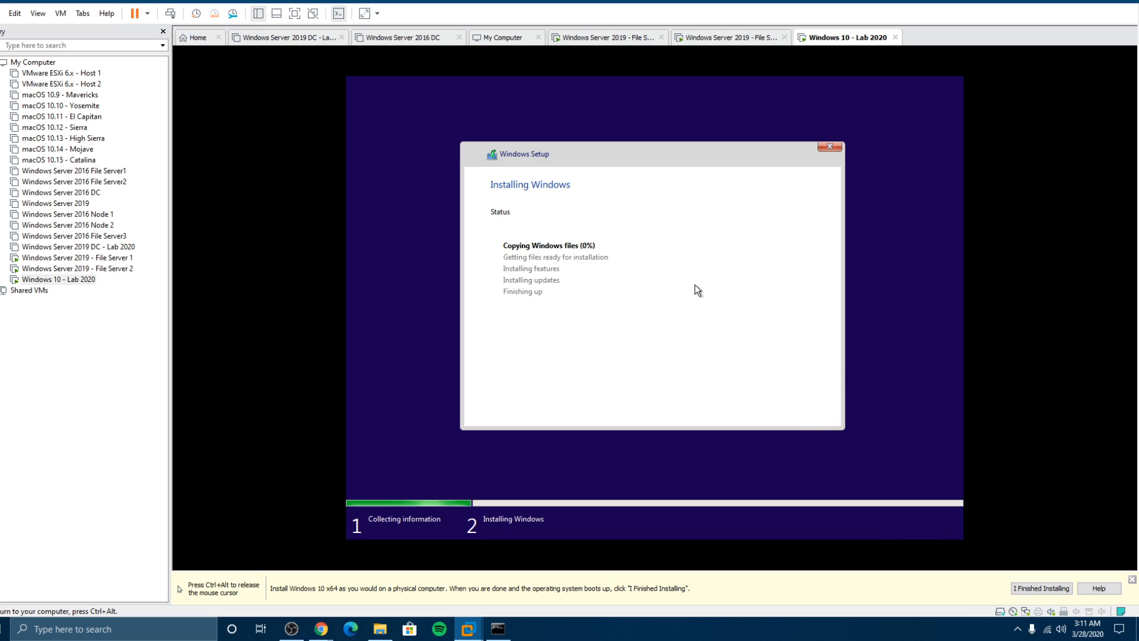
Step: Check on File Server 1 and File Server 2, then return to the Windows 10 install progress
{"action": "key", "text": "ctrl+alt"}
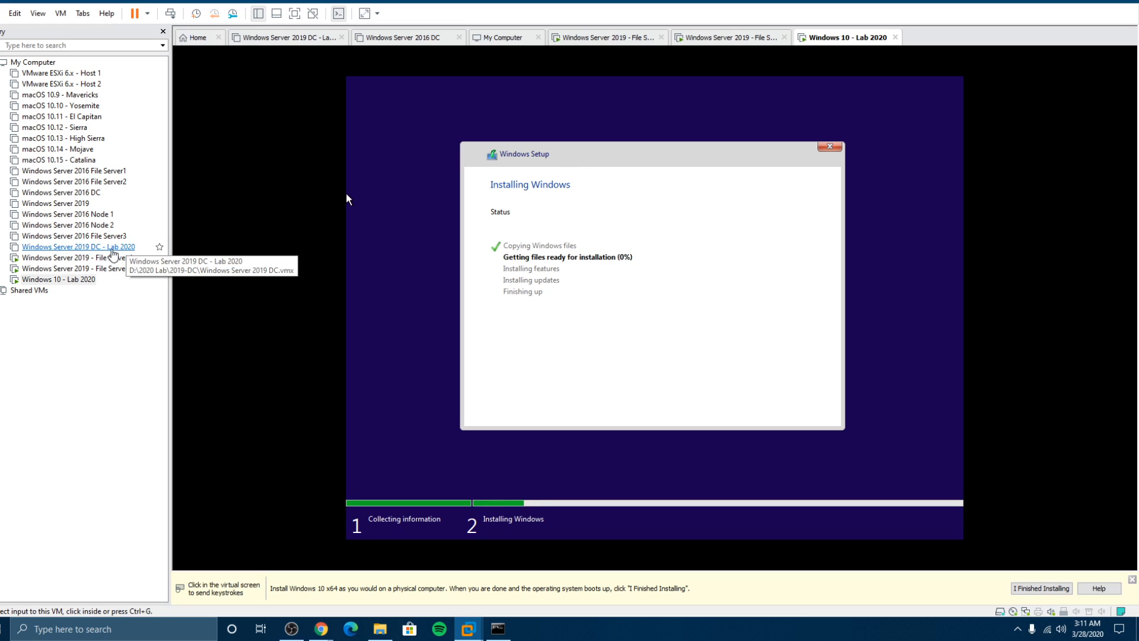
{"action": "left_click", "coordinate": [140, 258]}
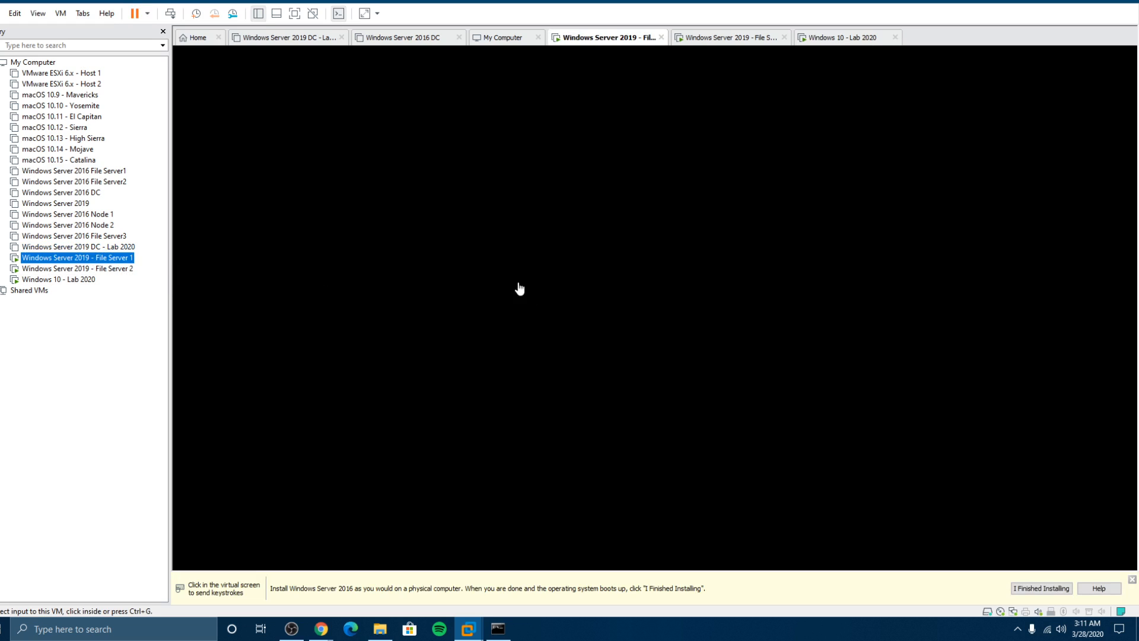
{"action": "left_click", "coordinate": [122, 269]}
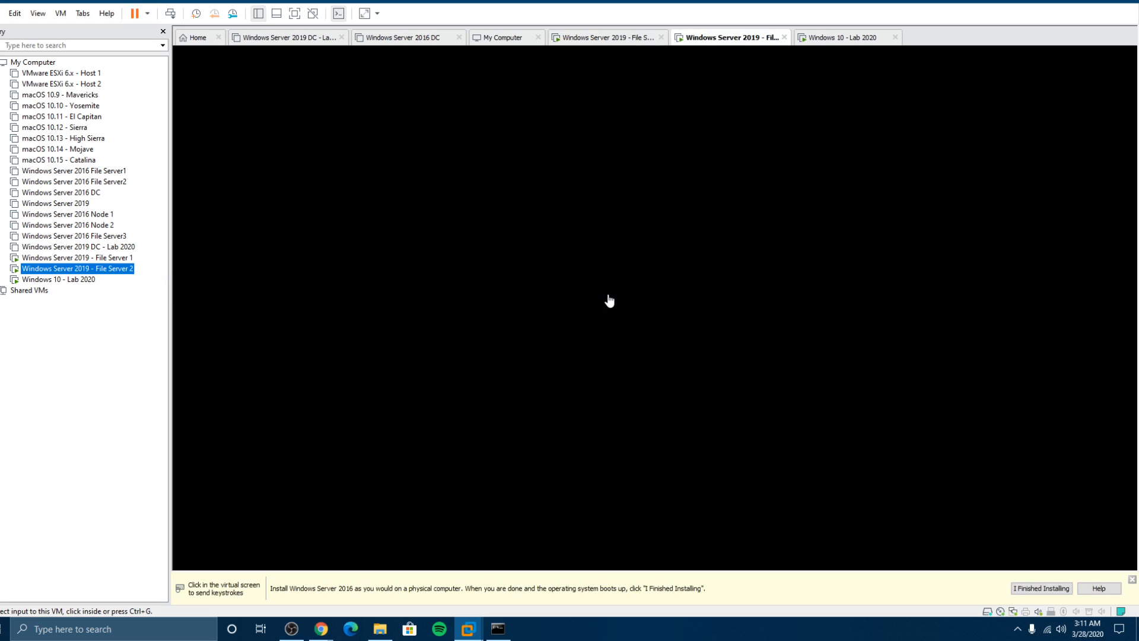
{"action": "left_click", "coordinate": [58, 280]}
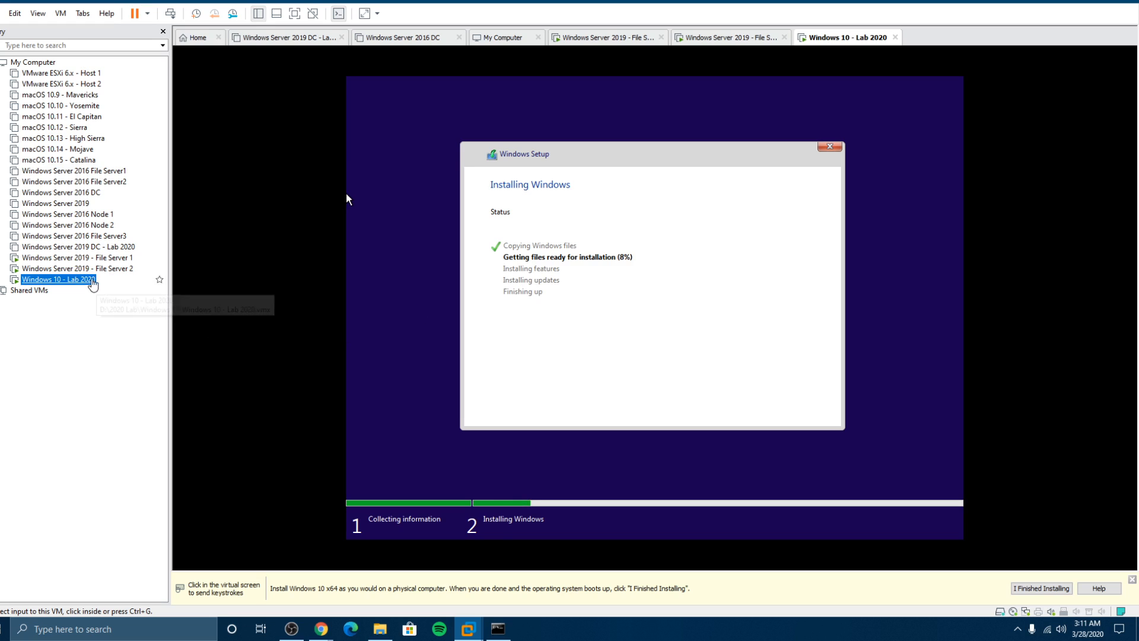
Step: Power on the Windows Server 2019 DC - Lab 2020 VM, check both file servers, and return to Windows 10 setup
{"action": "left_click", "coordinate": [64, 247]}
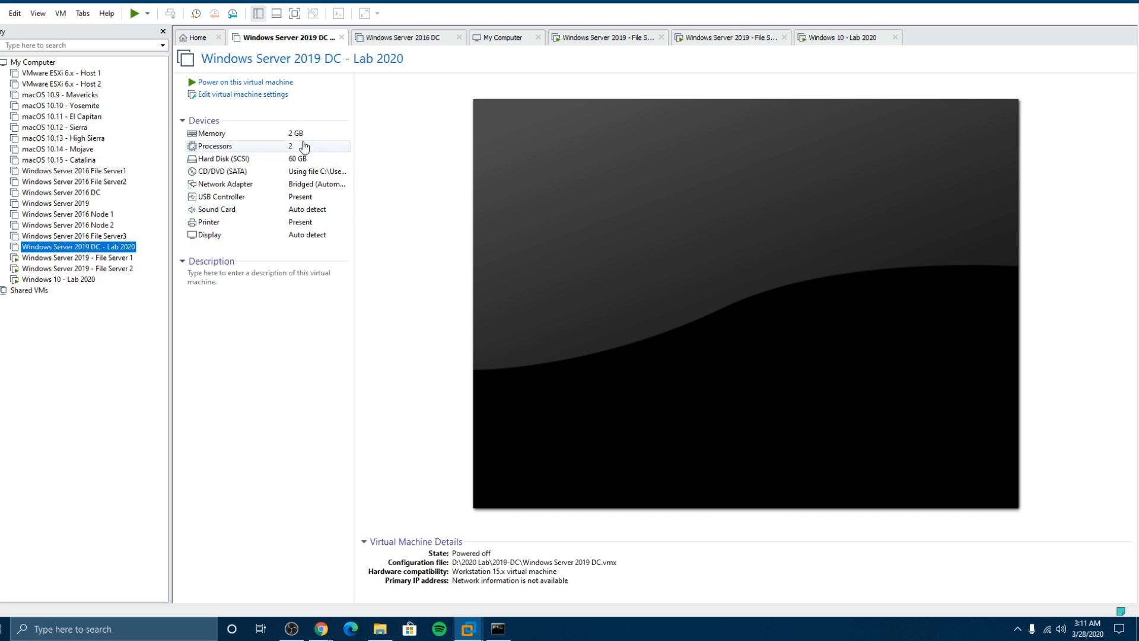
{"action": "left_click", "coordinate": [207, 85]}
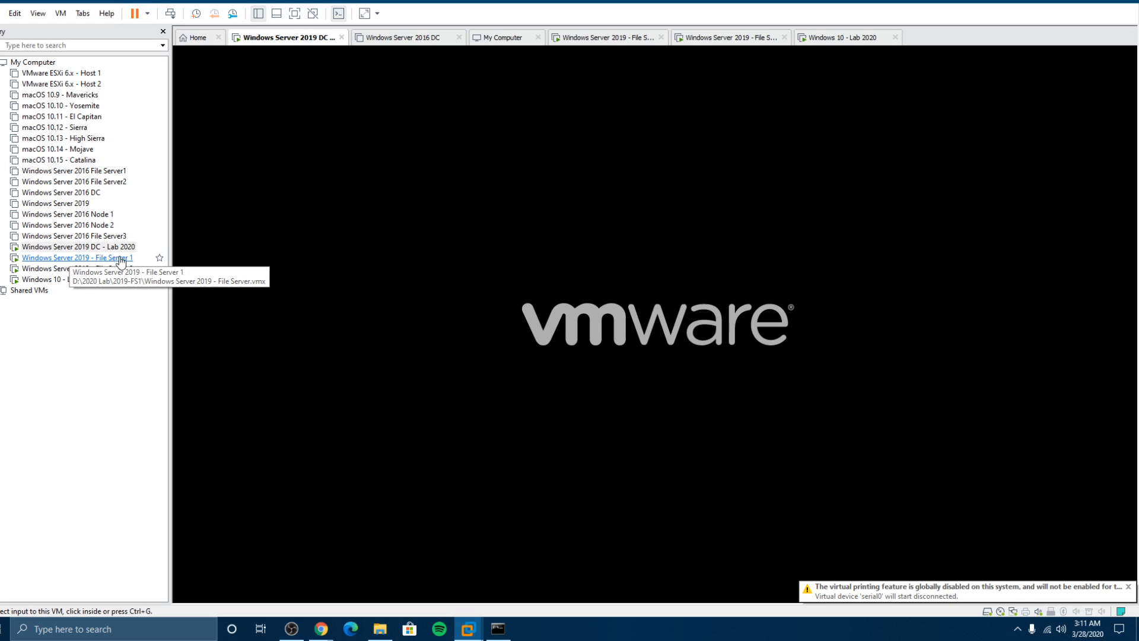
{"action": "left_click", "coordinate": [90, 257]}
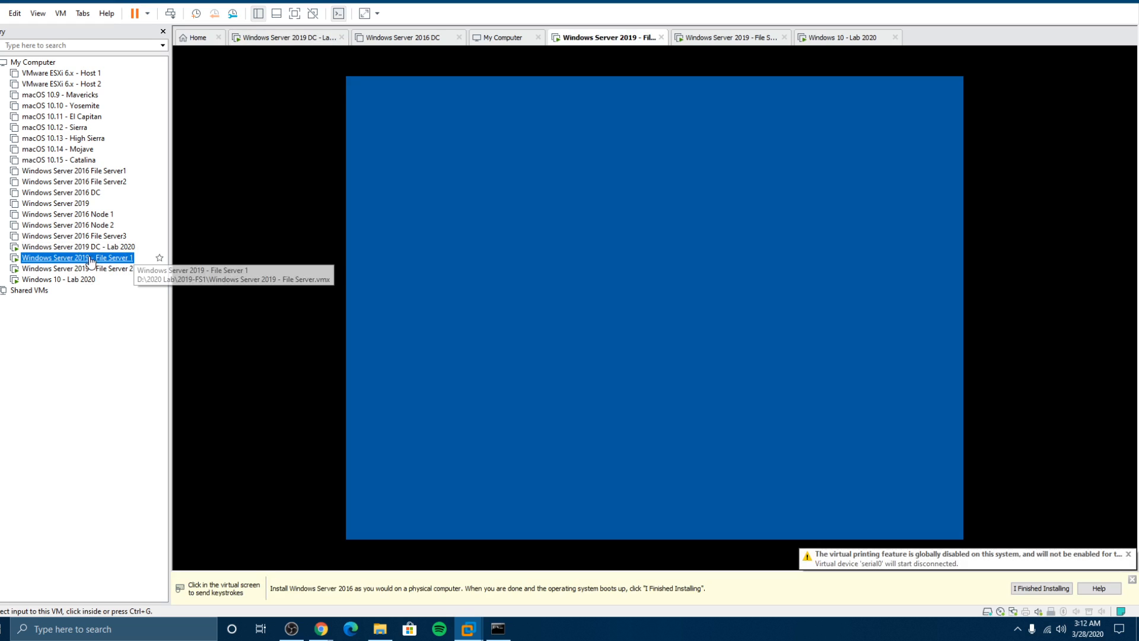
{"action": "left_click", "coordinate": [77, 268]}
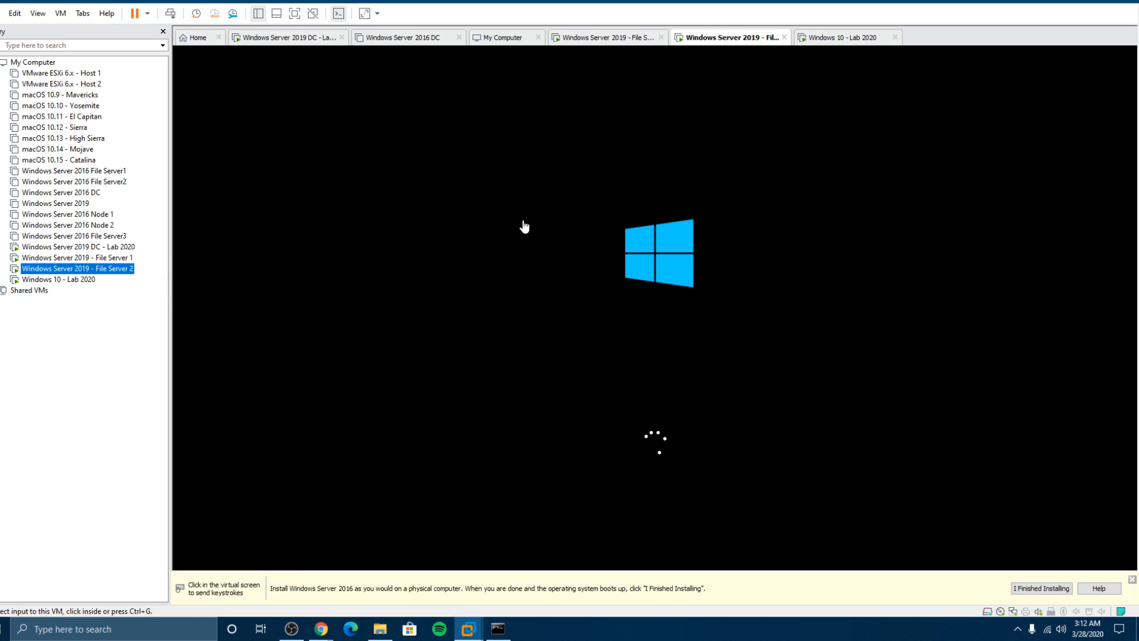
{"action": "left_click", "coordinate": [80, 283]}
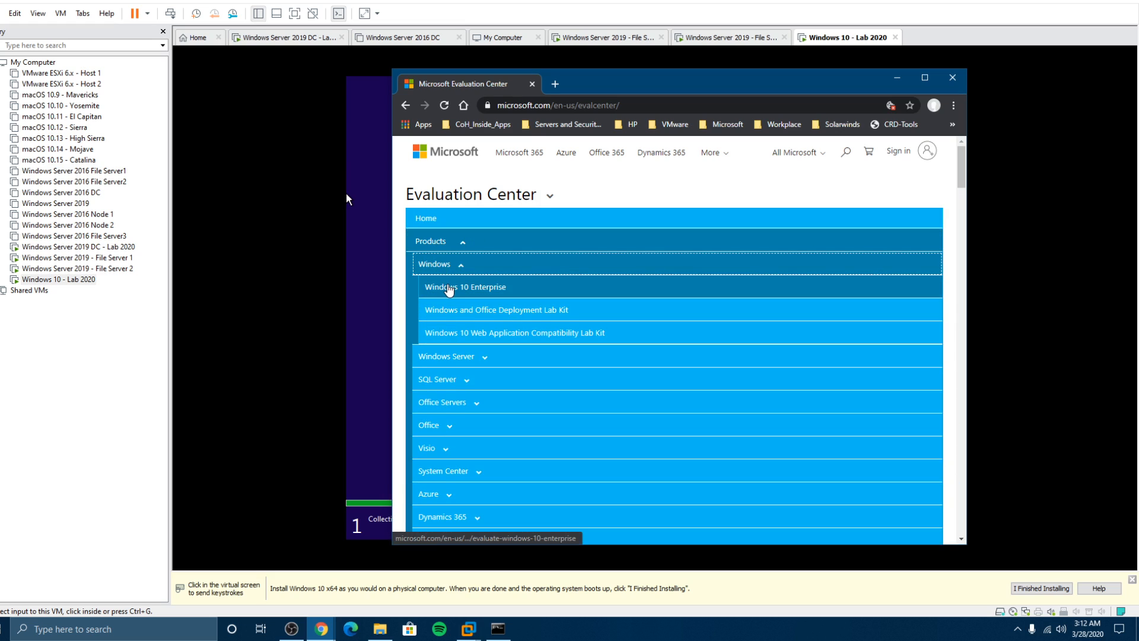
Step: Open the Windows 10 Enterprise evaluation page in Chrome, then minimize the browser
{"action": "left_click", "coordinate": [449, 289]}
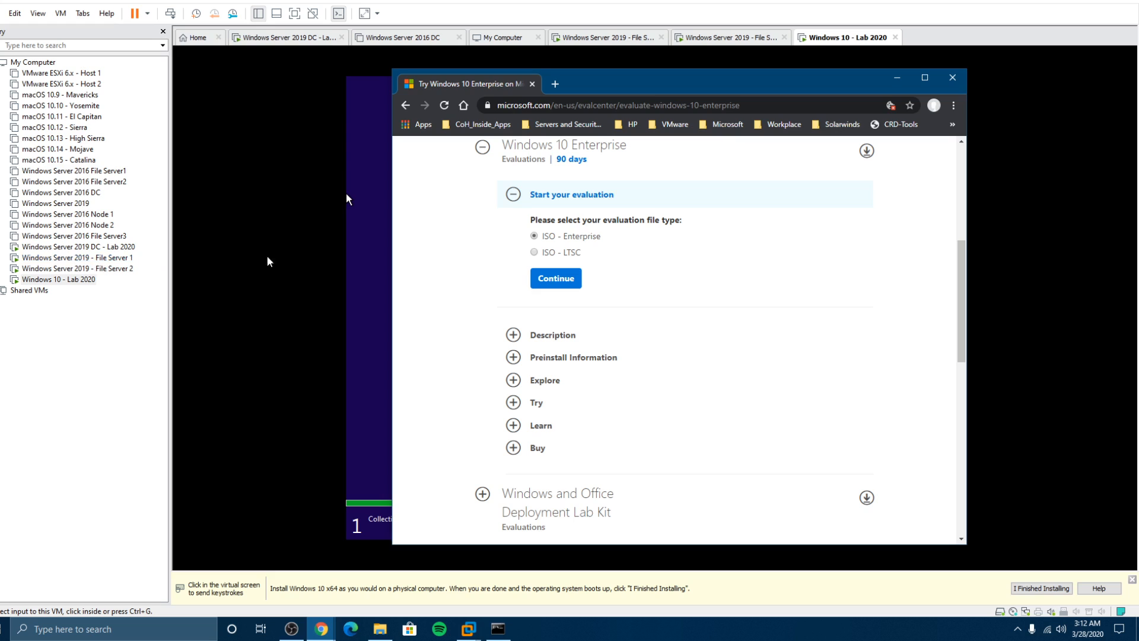
{"action": "left_click", "coordinate": [898, 78]}
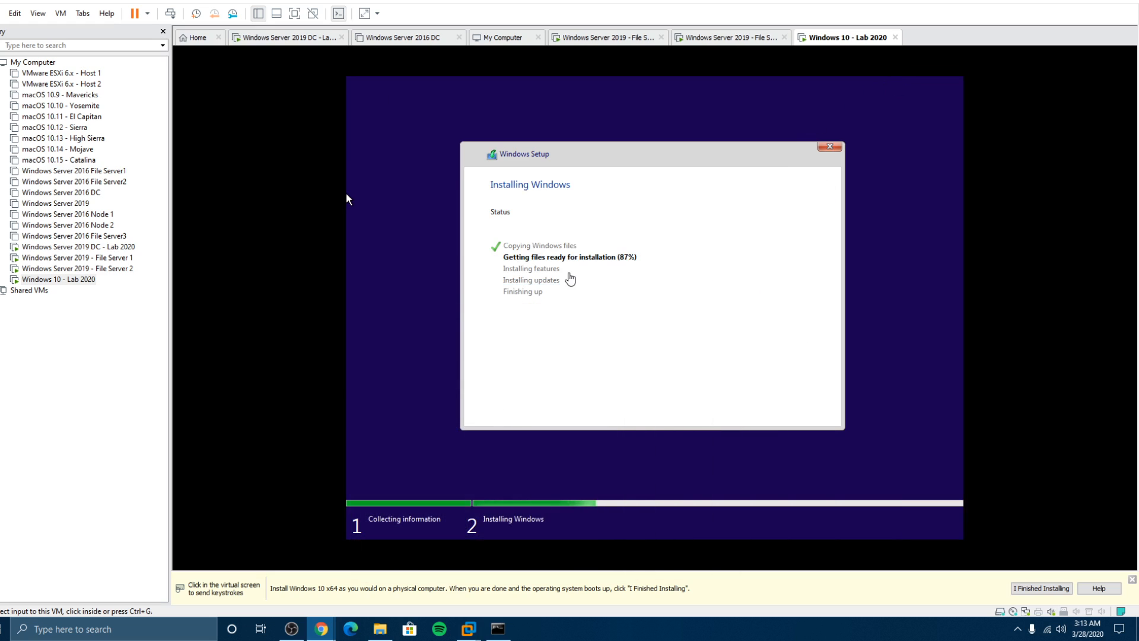
Step: Set and confirm File Server 1's Administrator password and finish its setup
{"action": "left_click", "coordinate": [125, 257]}
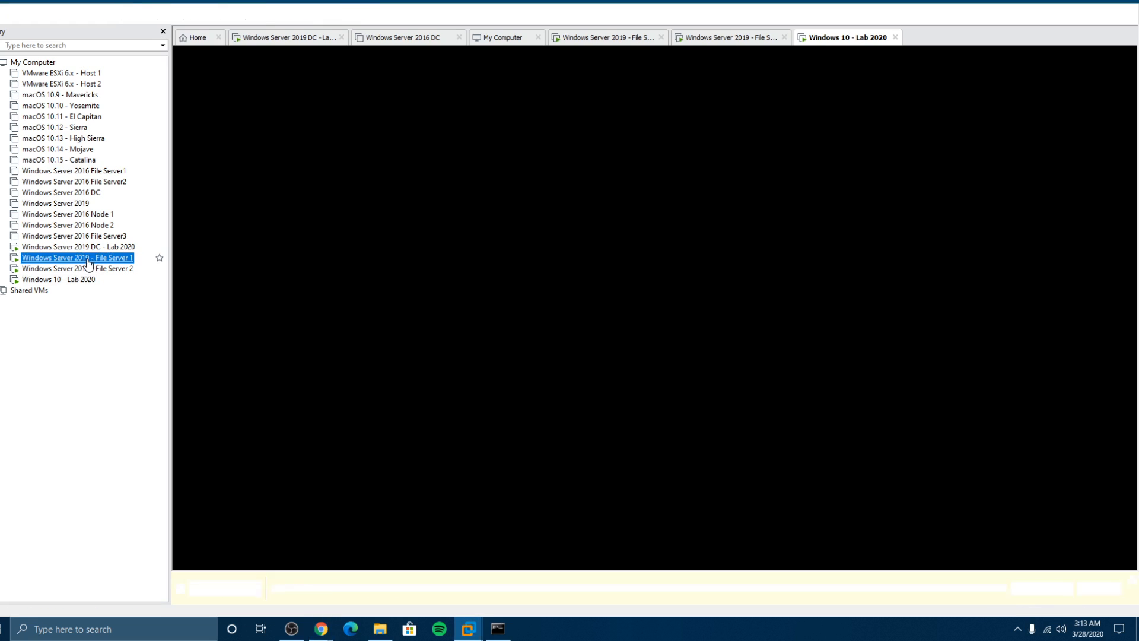
{"action": "left_click", "coordinate": [528, 260]}
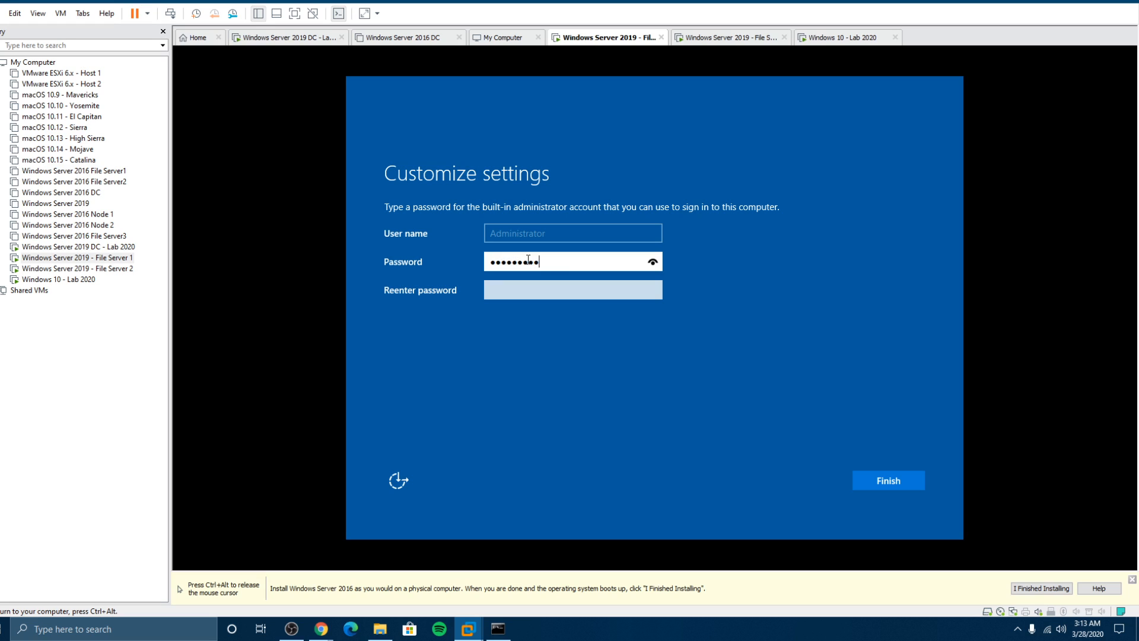
{"action": "key", "text": "Tab"}
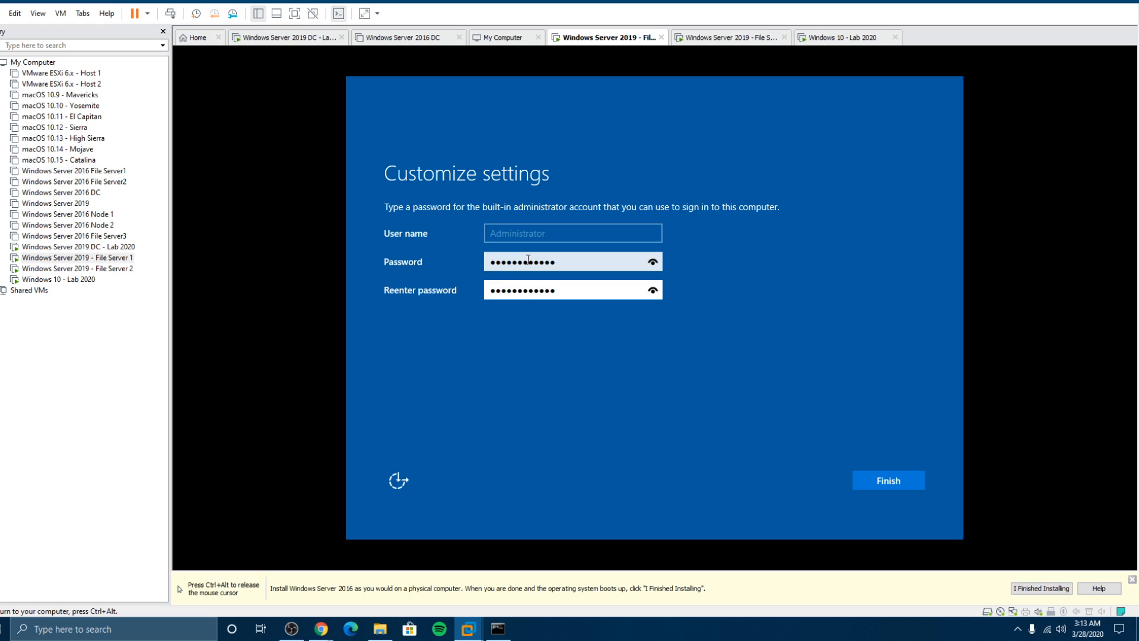
{"action": "left_click", "coordinate": [888, 483]}
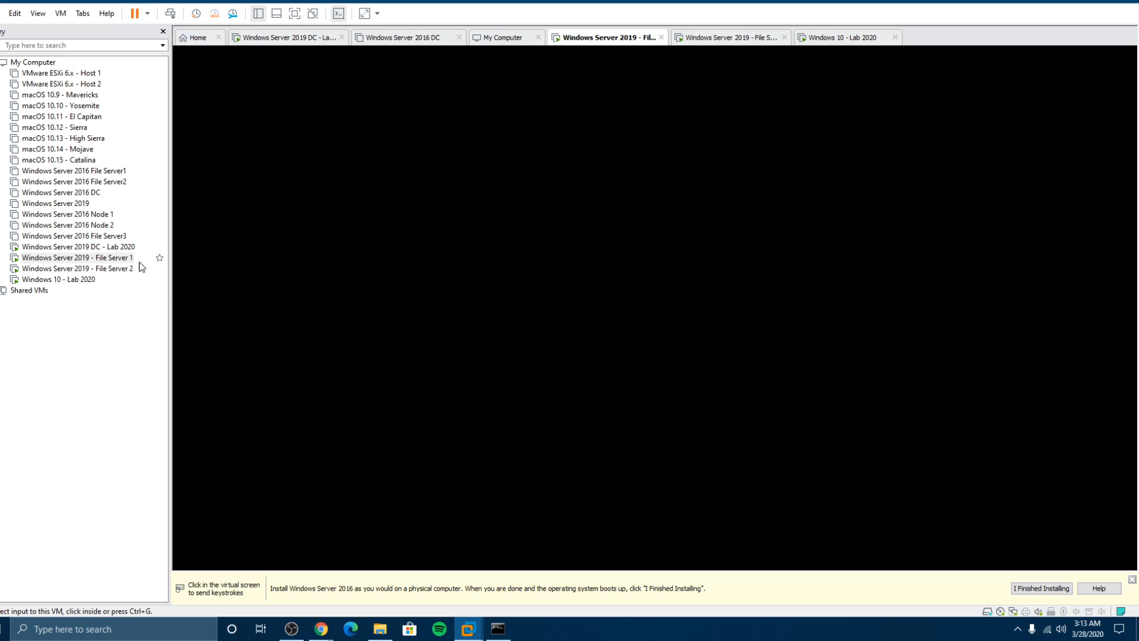
Step: Set and confirm File Server 2's Administrator password, then check File Server 1's lock screen
{"action": "left_click", "coordinate": [141, 270]}
{"action": "left_click", "coordinate": [507, 262]}
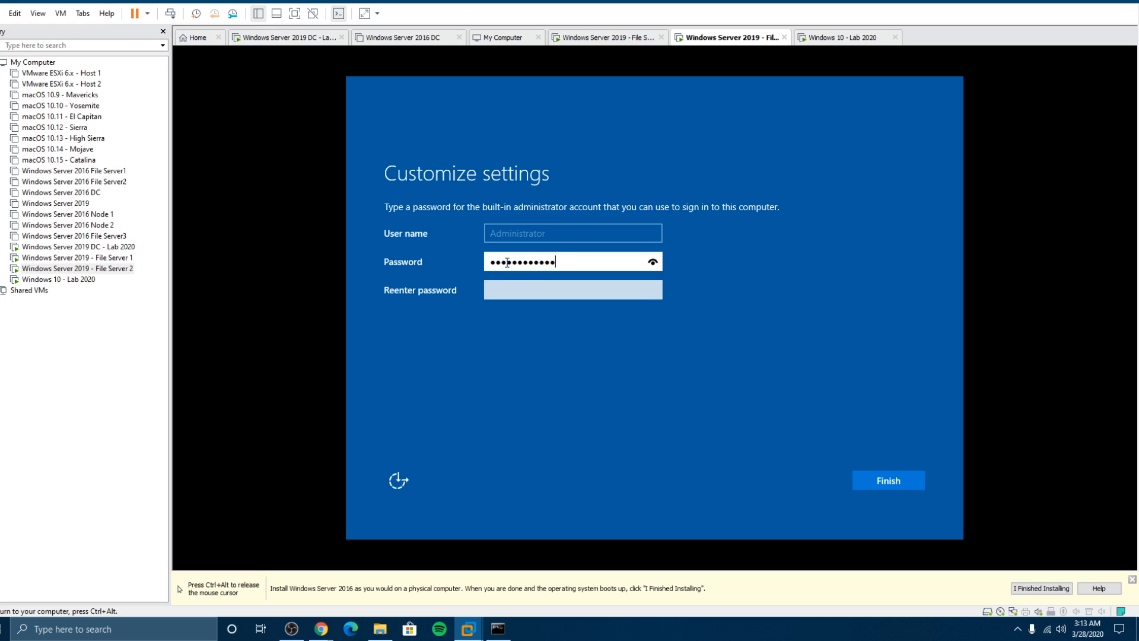
{"action": "key", "text": "Tab"}
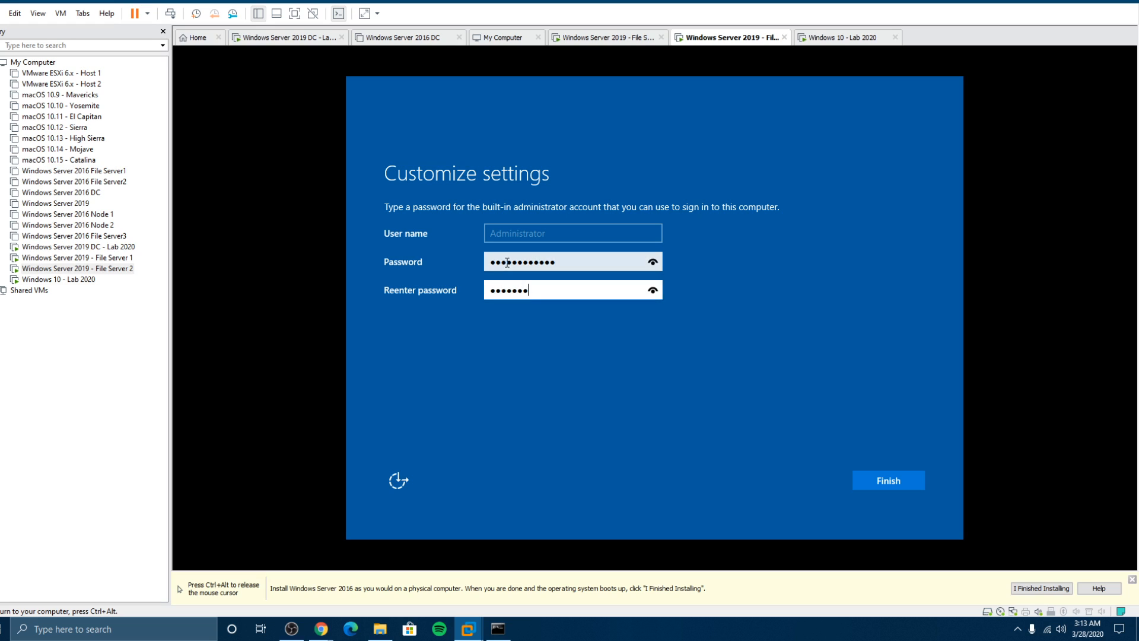
{"action": "key", "text": "Return"}
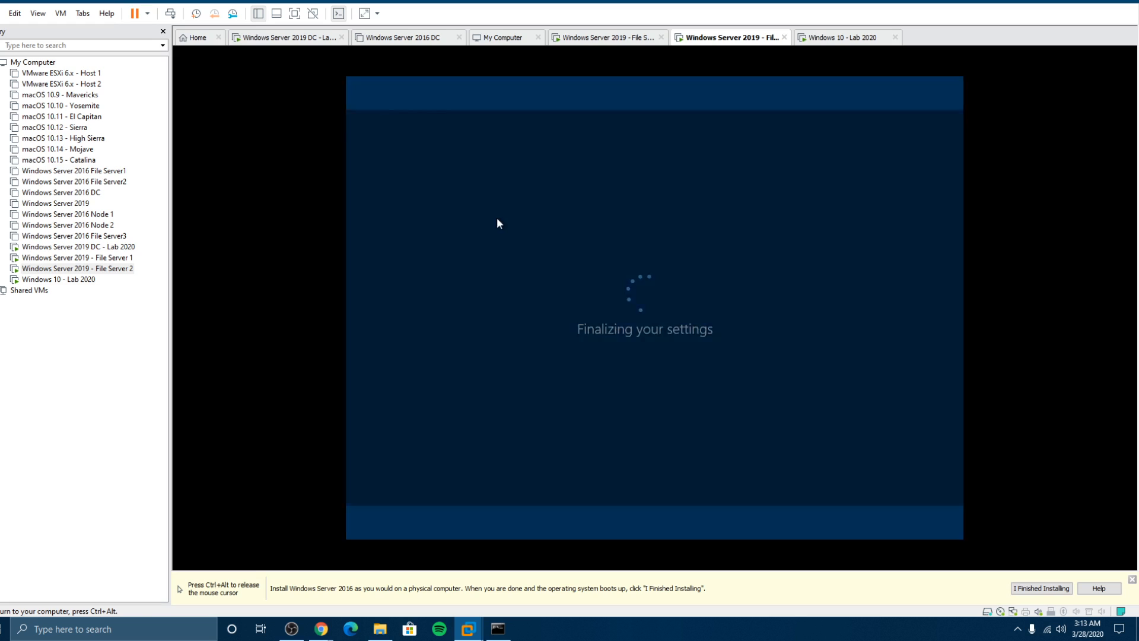
{"action": "key", "text": "ctrl+alt"}
{"action": "left_click", "coordinate": [110, 259]}
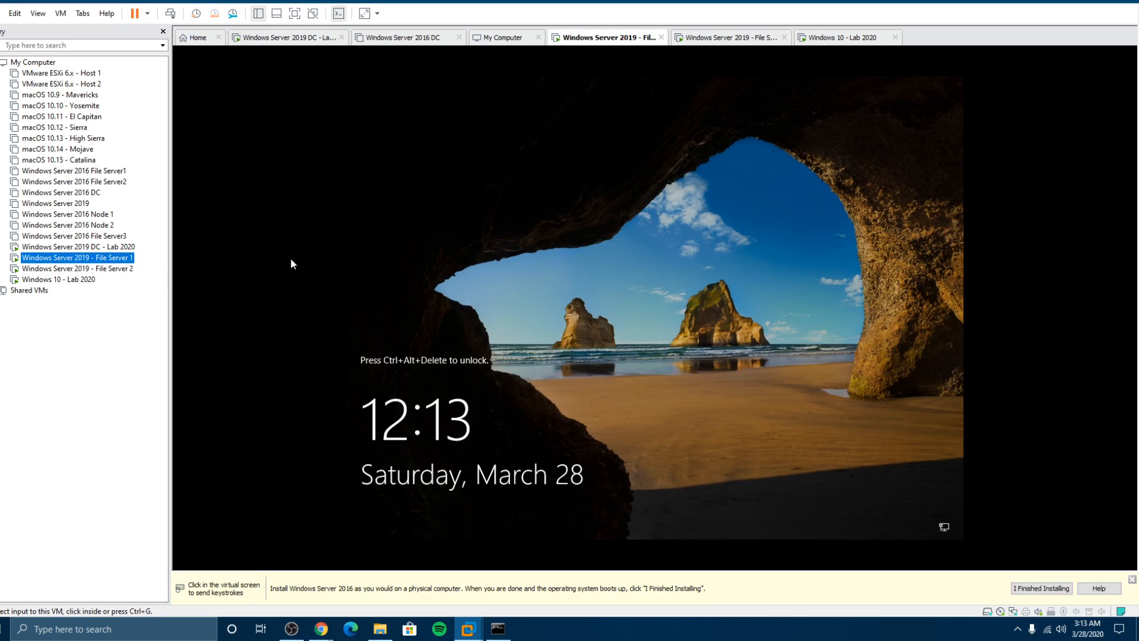
Step: Cycle through the file server VMs and return to the Windows 10 installation
{"action": "left_click", "coordinate": [111, 269]}
{"action": "left_click", "coordinate": [111, 258]}
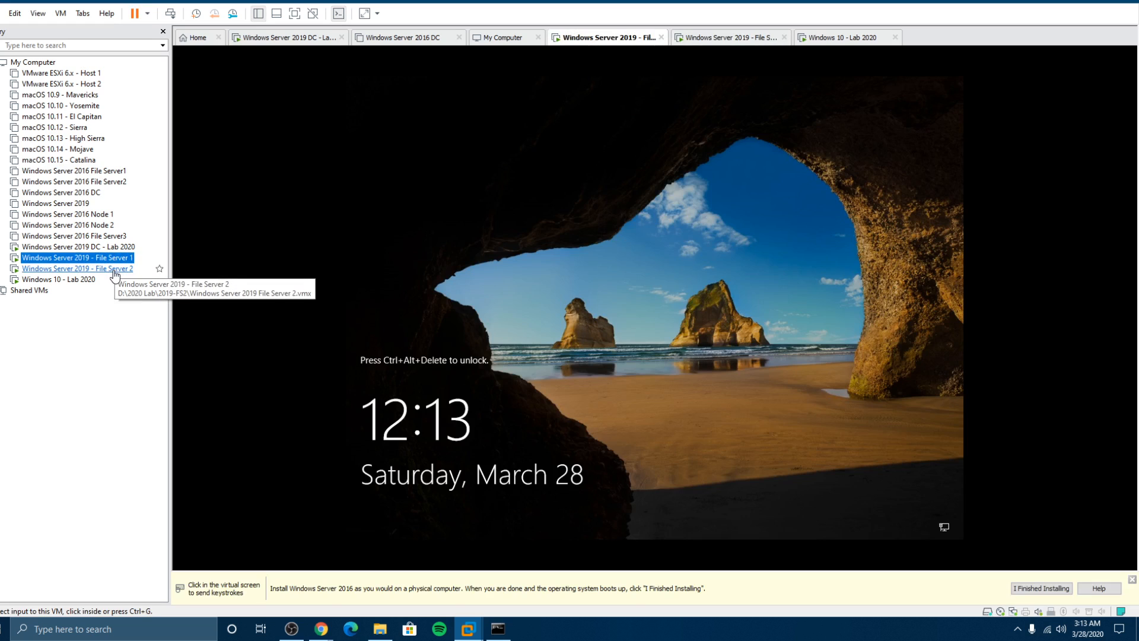
{"action": "left_click", "coordinate": [113, 269]}
{"action": "left_click", "coordinate": [65, 280]}
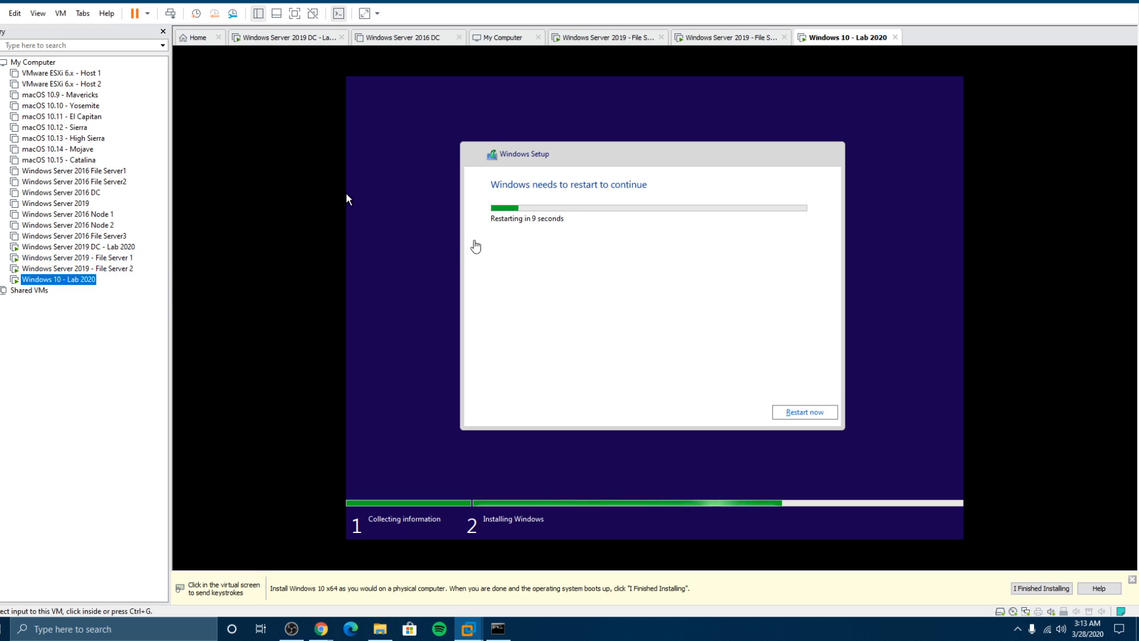
Step: Restart the Windows 10 VM to continue setup, then switch to File Server 1
{"action": "left_click", "coordinate": [810, 413]}
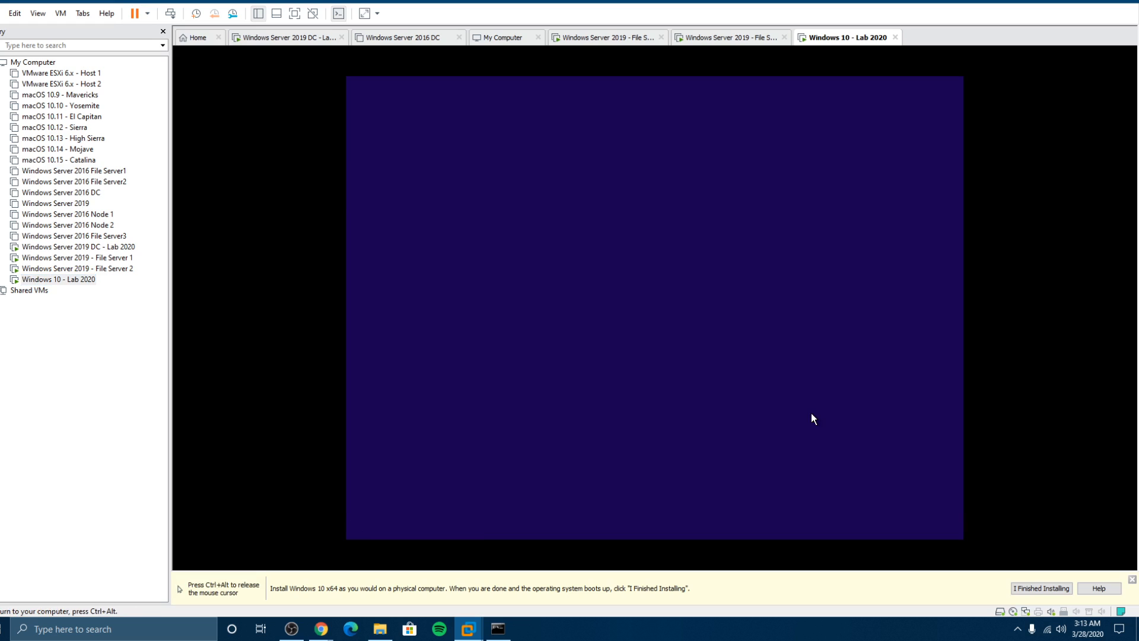
{"action": "key", "text": "ctrl+alt"}
{"action": "left_click", "coordinate": [104, 257]}
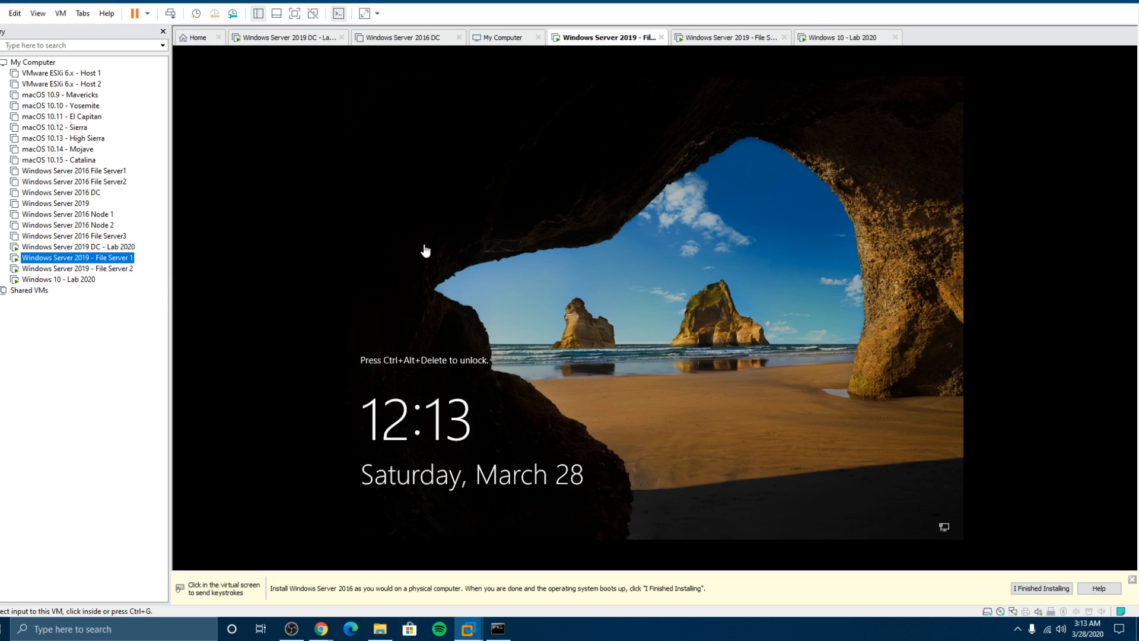
Step: Sign in to File Server 1 as Administrator, retrying the password after an incorrect attempt
{"action": "left_click", "coordinate": [495, 256]}
{"action": "key", "text": "ctrl+alt+Insert"}
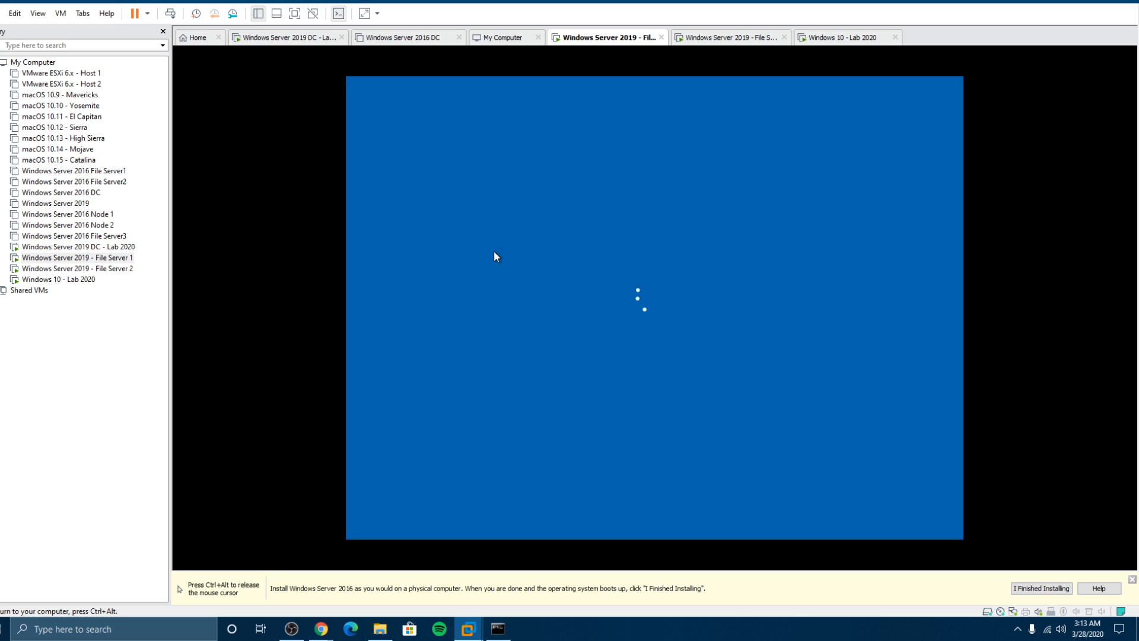
{"action": "type", "text": "************"}
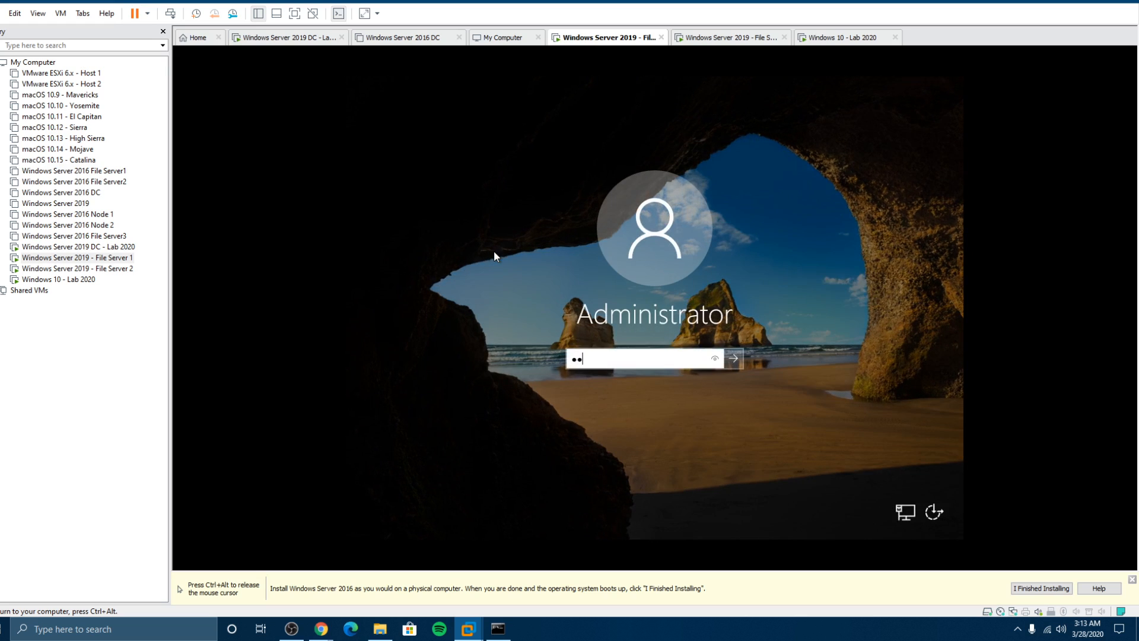
{"action": "key", "text": "Return"}
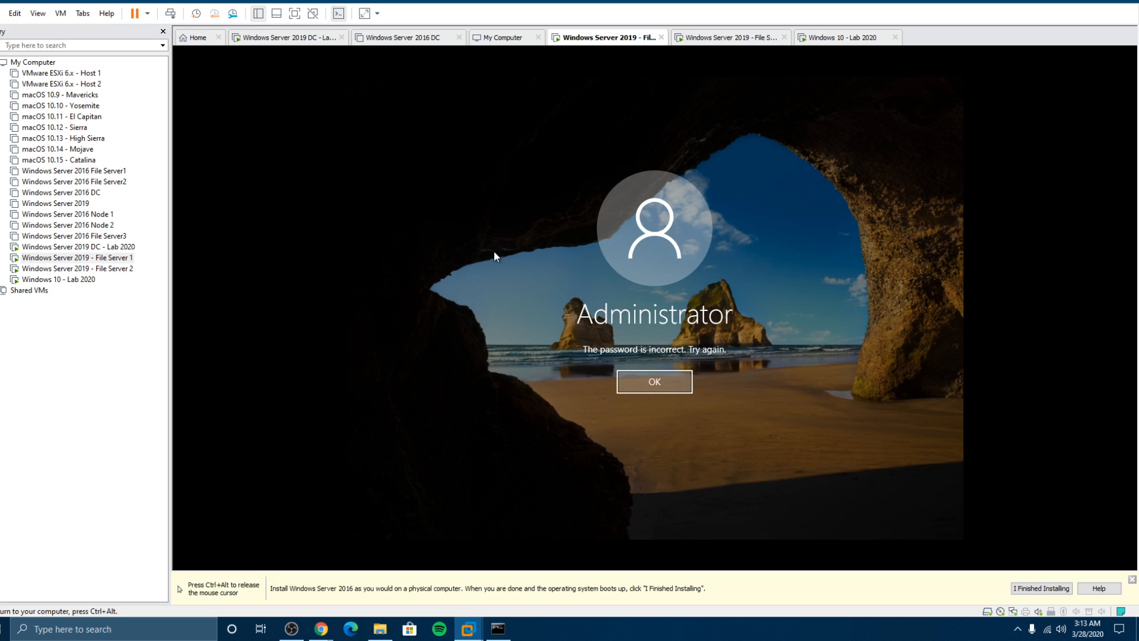
{"action": "key", "text": "Return"}
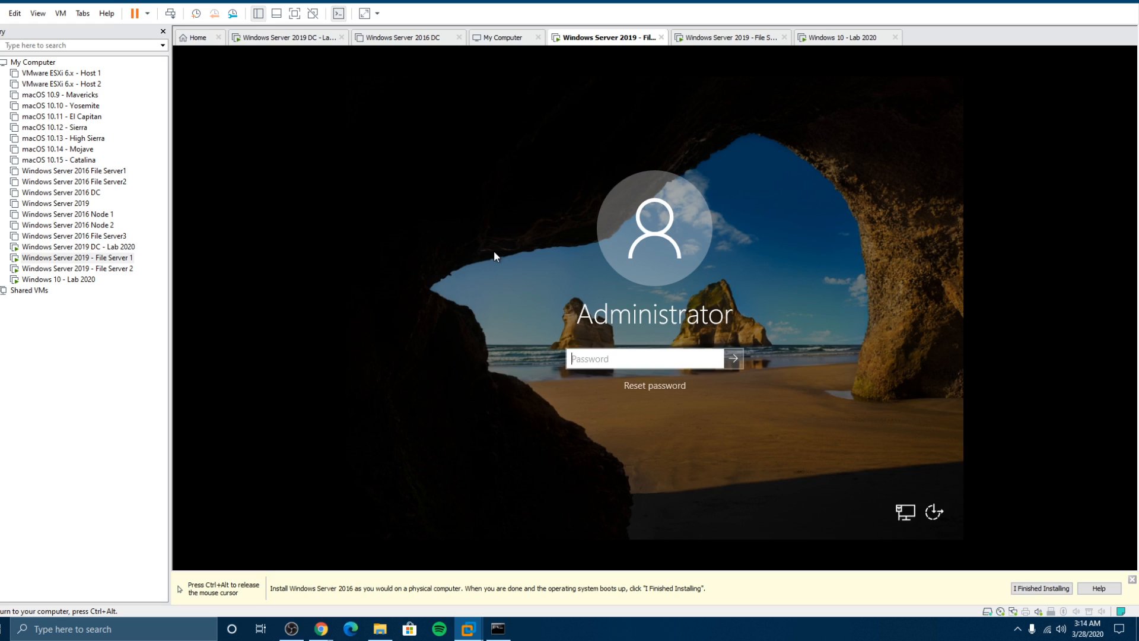
{"action": "type", "text": "**********"}
{"action": "key", "text": "Return"}
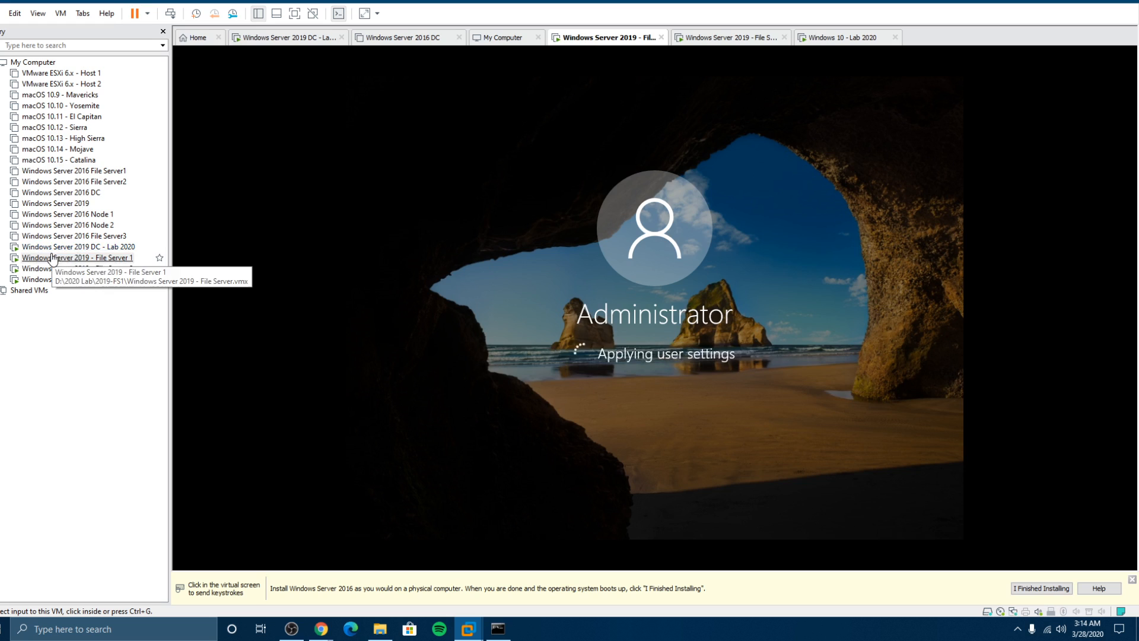
Step: Sign in to File Server 2 as Administrator and make File Server 1 discoverable on the network
{"action": "left_click", "coordinate": [55, 268]}
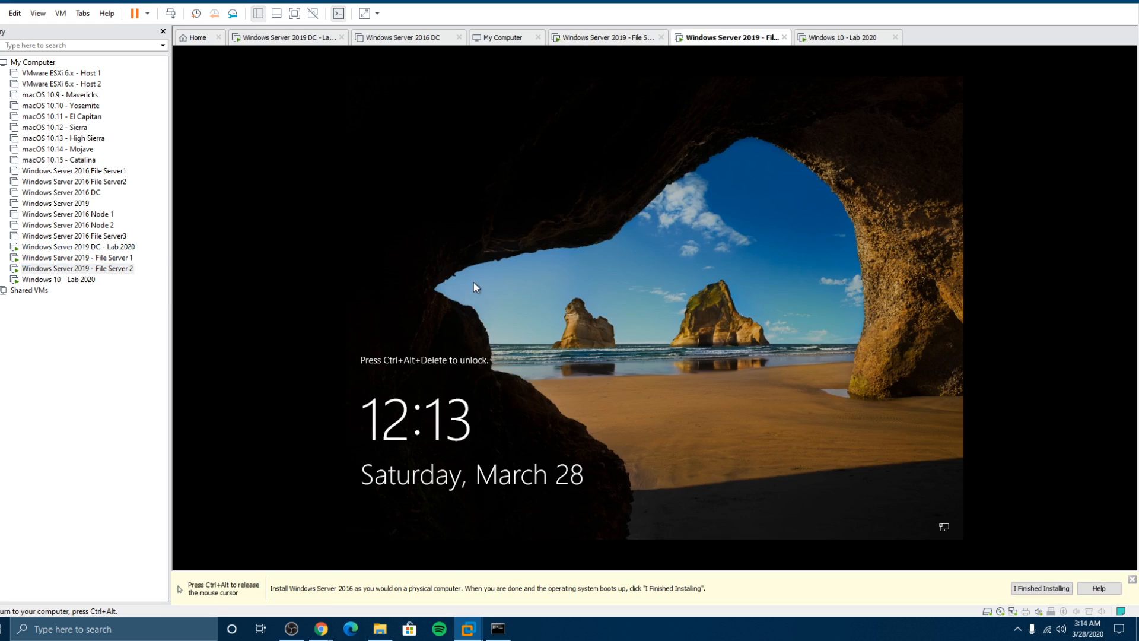
{"action": "key", "text": "ctrl+alt+Insert"}
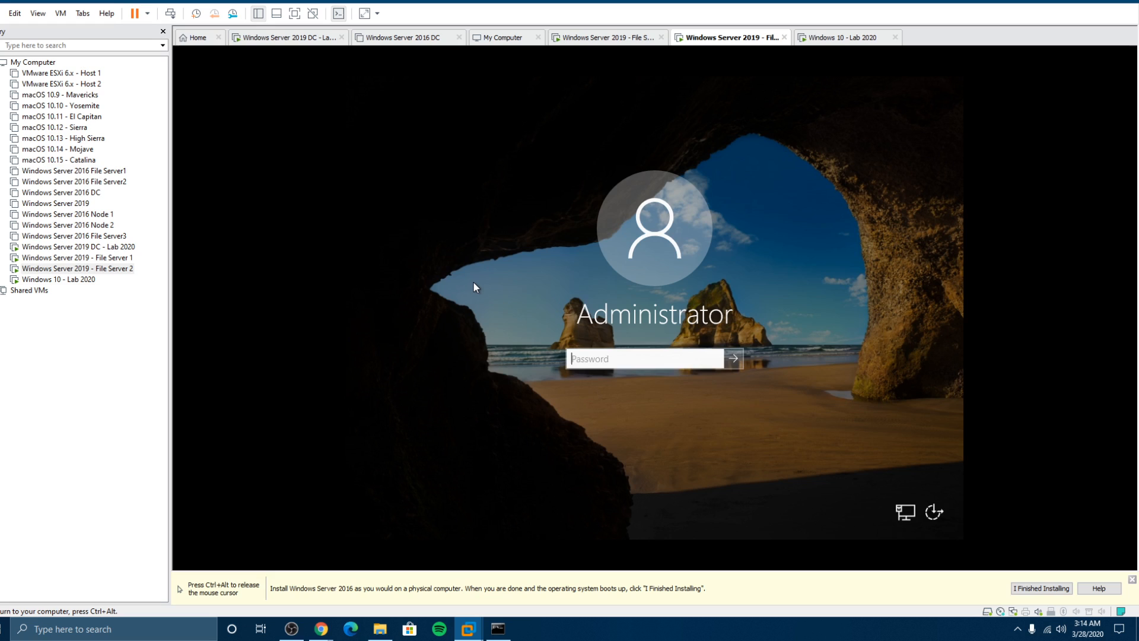
{"action": "type", "text": "Password123"}
{"action": "key", "text": "Return"}
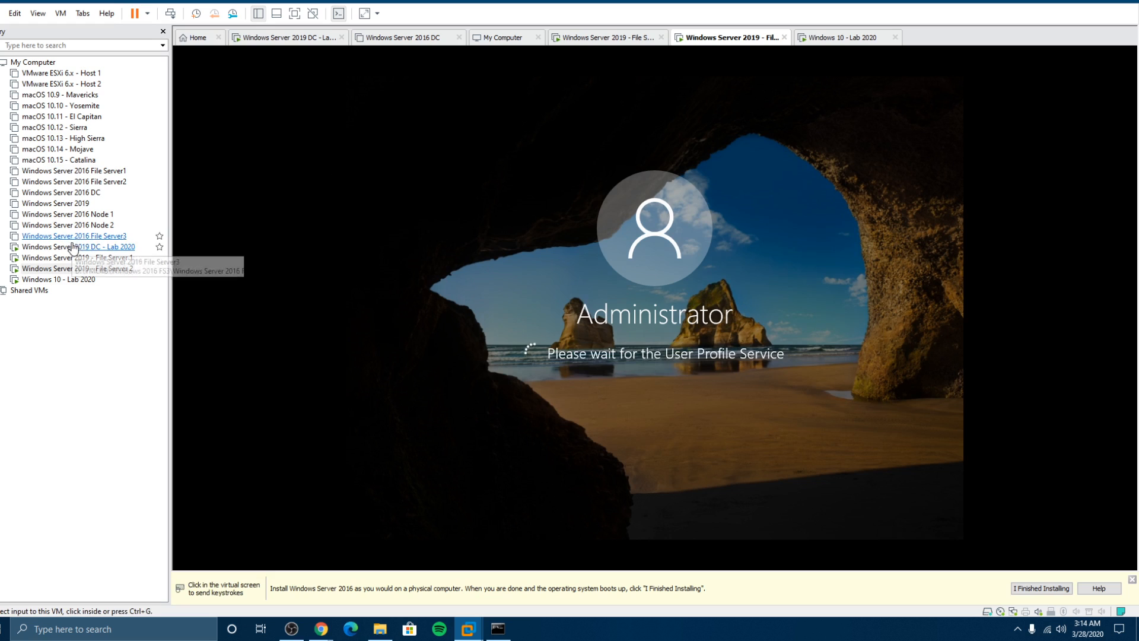
{"action": "left_click", "coordinate": [73, 259]}
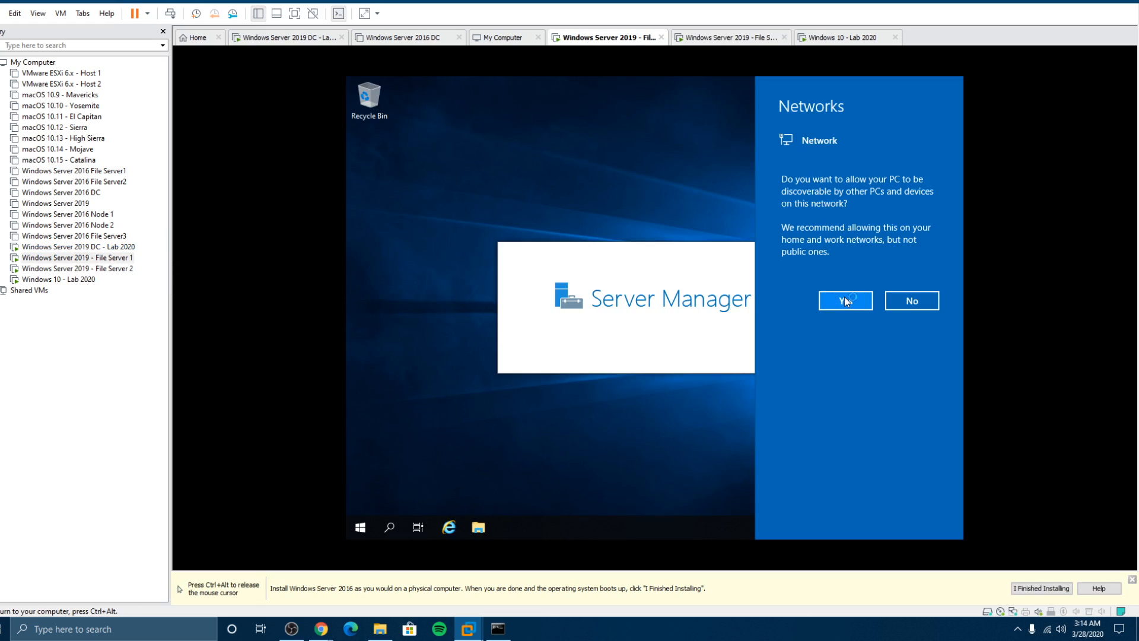
{"action": "left_click", "coordinate": [845, 301]}
{"action": "left_click", "coordinate": [117, 270]}
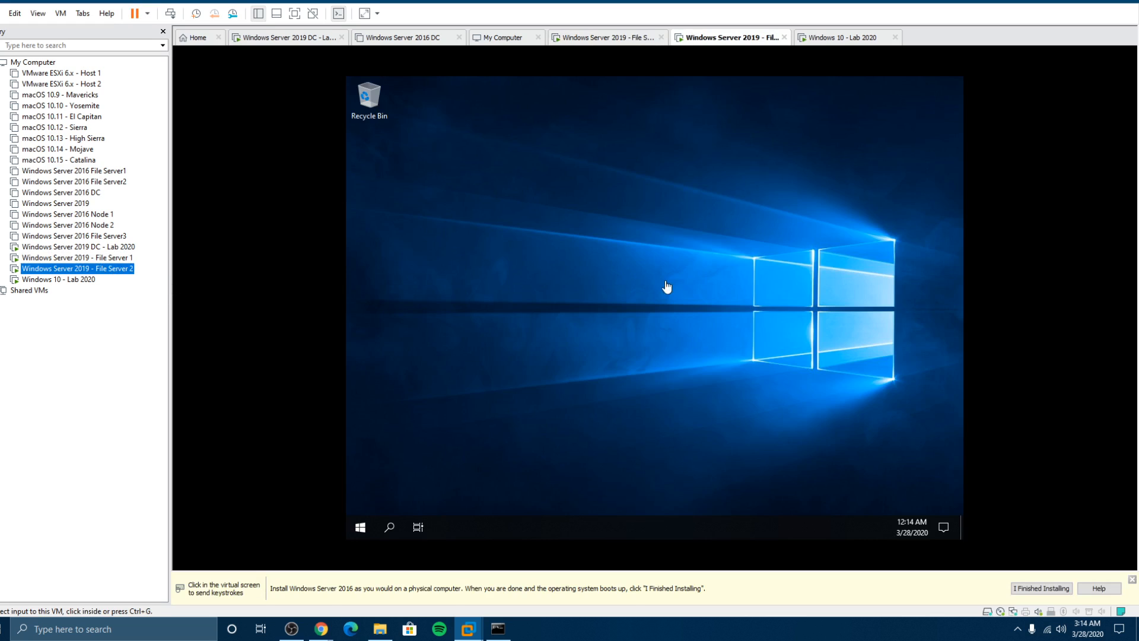
Step: Allow File Server 2 to be discoverable on the network
{"action": "left_click", "coordinate": [70, 279]}
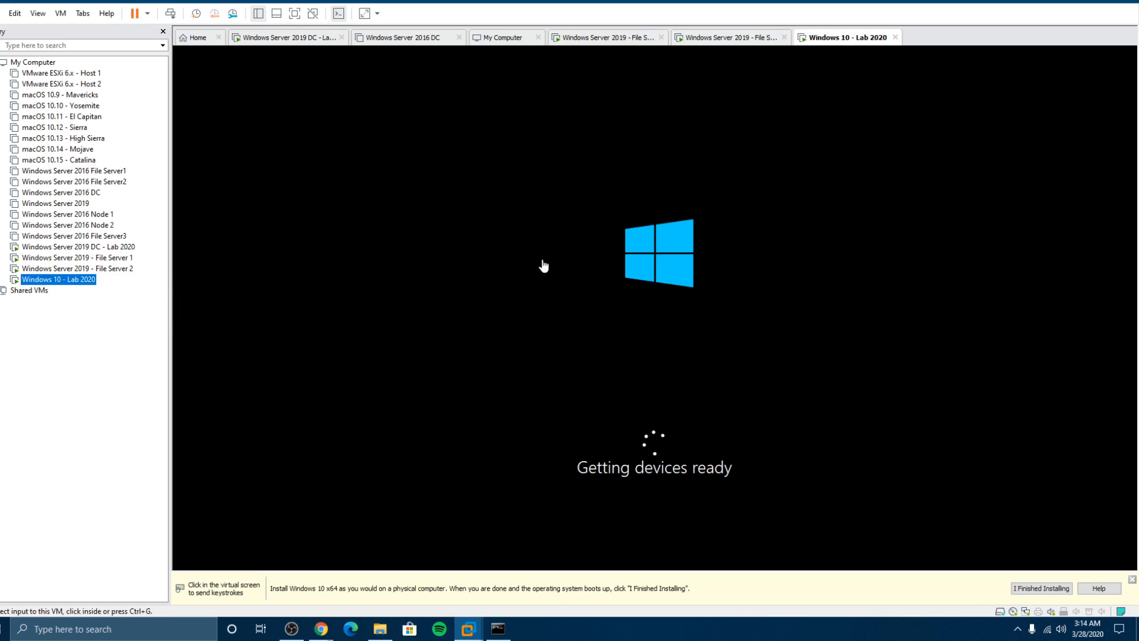
{"action": "left_click", "coordinate": [83, 269]}
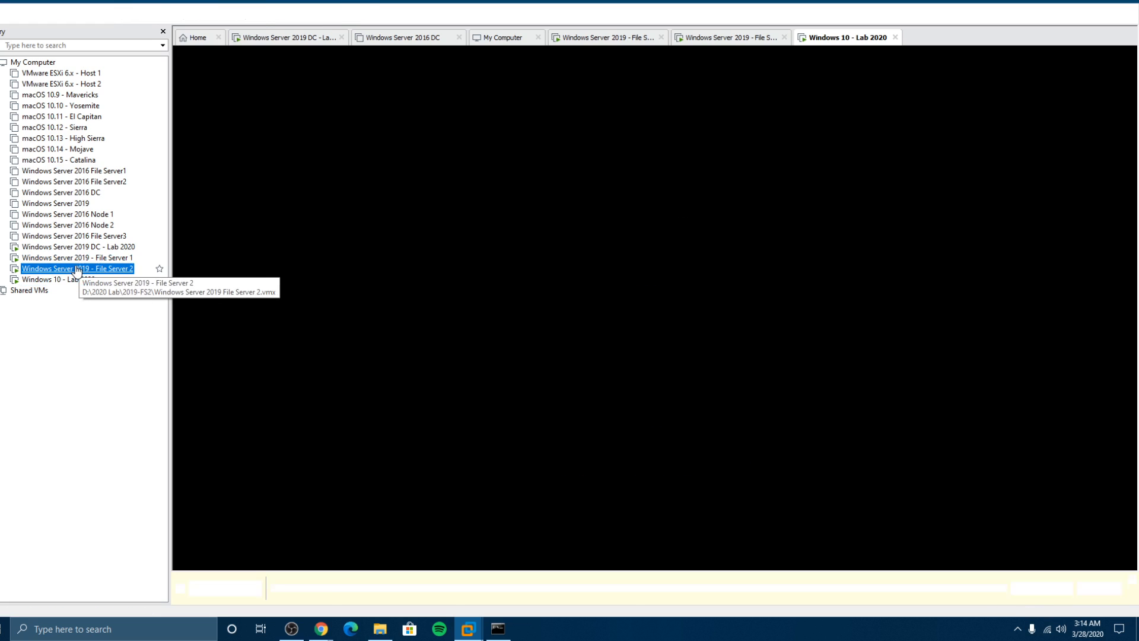
{"action": "left_click", "coordinate": [850, 304]}
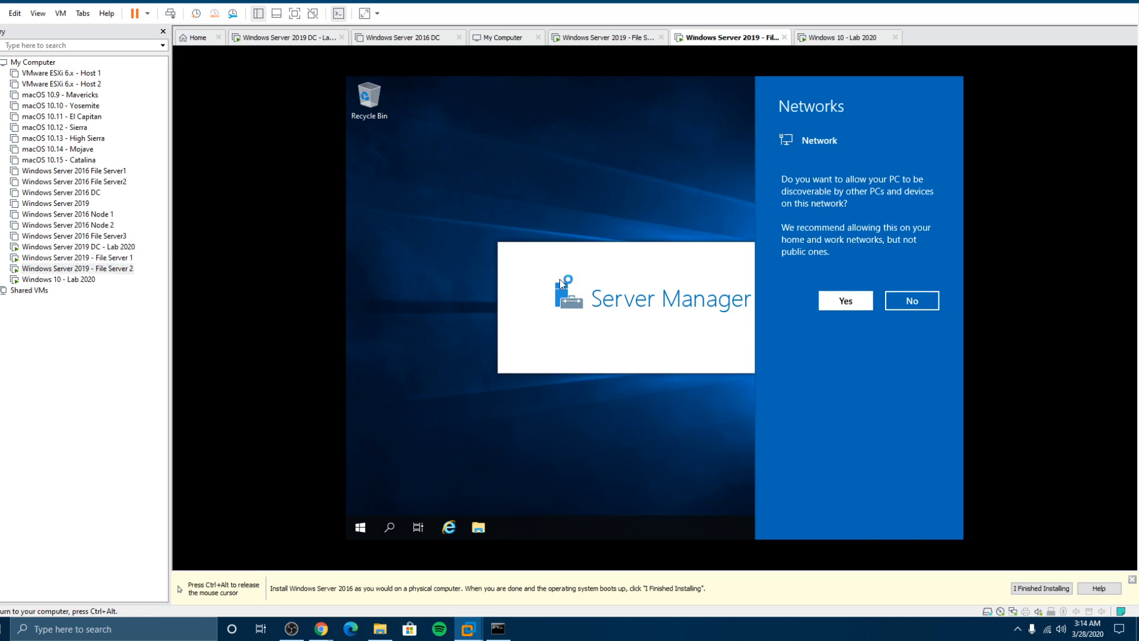
Step: Start VMware Tools installation on File Server 1 and set its Admin Center notice not to reappear
{"action": "left_click", "coordinate": [99, 262]}
{"action": "right_click", "coordinate": [98, 263]}
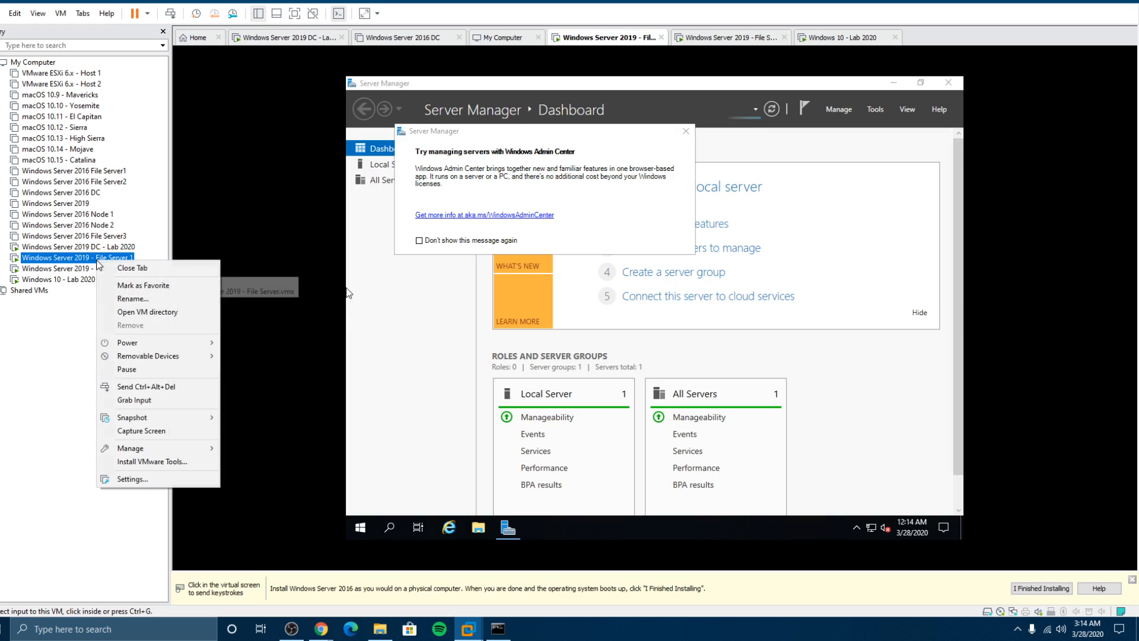
{"action": "left_click", "coordinate": [165, 465]}
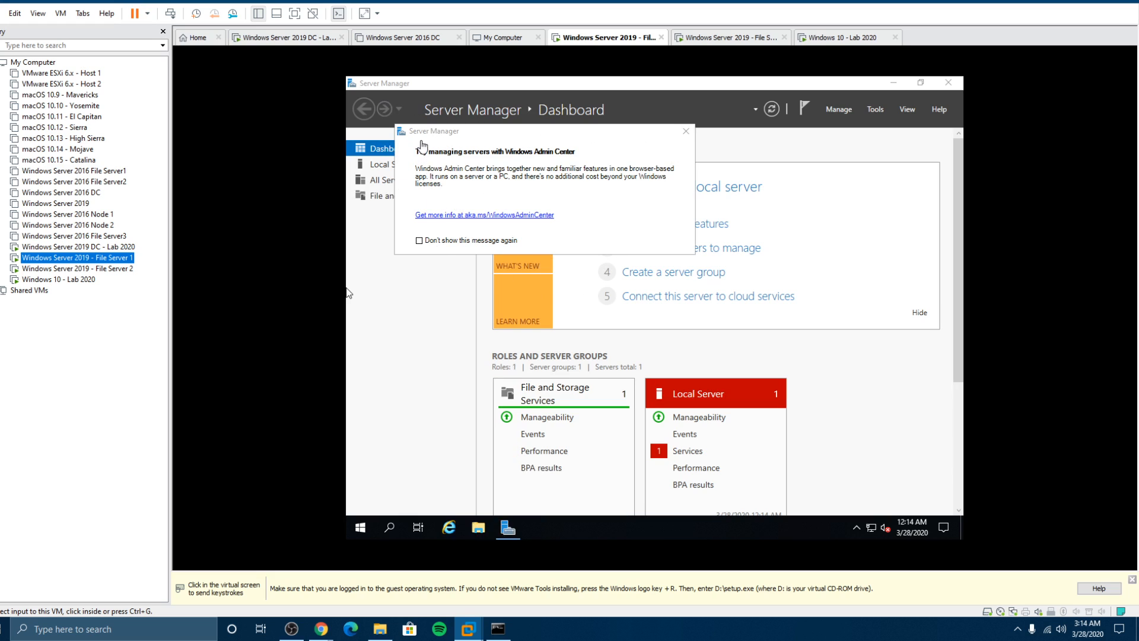
{"action": "left_click", "coordinate": [430, 243]}
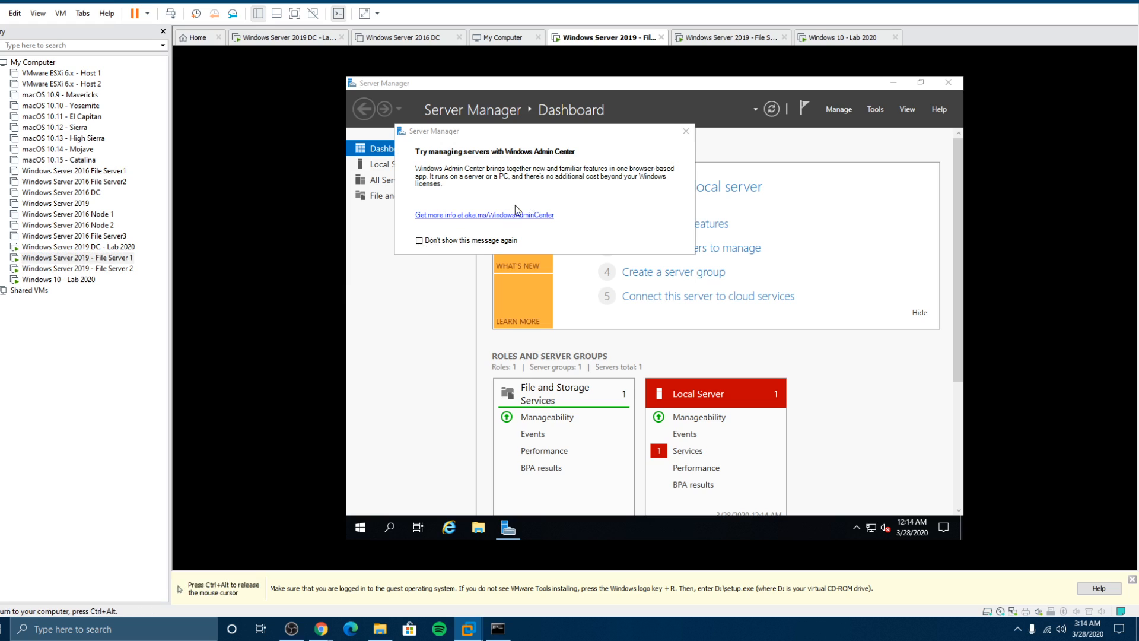
{"action": "left_click", "coordinate": [420, 241]}
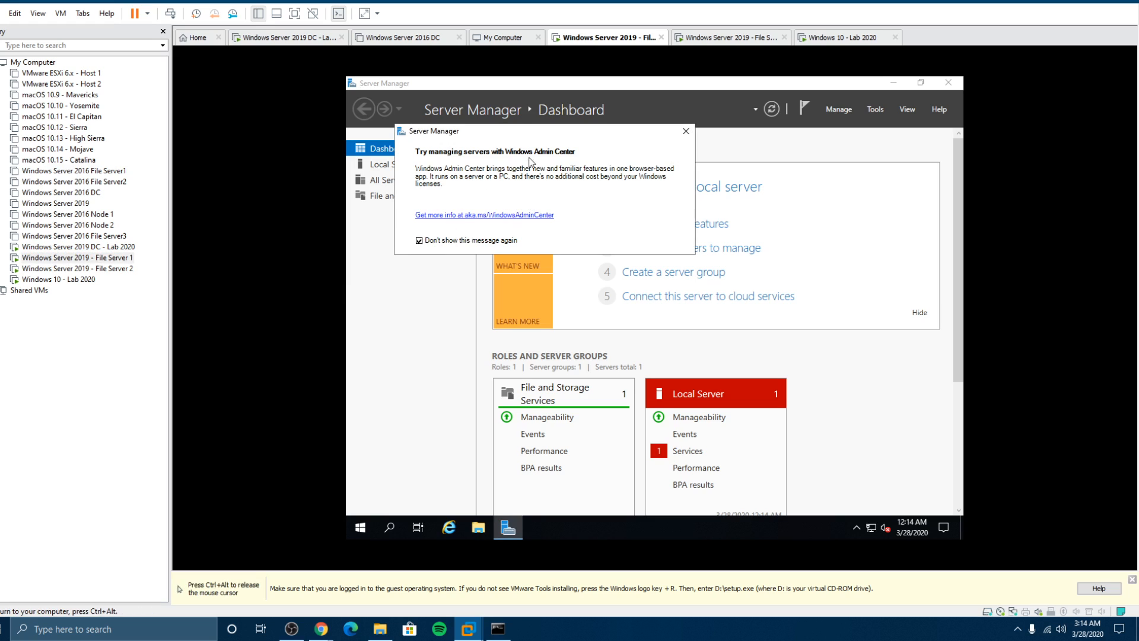
Step: On File Server 1, close the Admin Center notice, minimize Server Manager, and show This PC's drives
{"action": "left_click", "coordinate": [685, 131]}
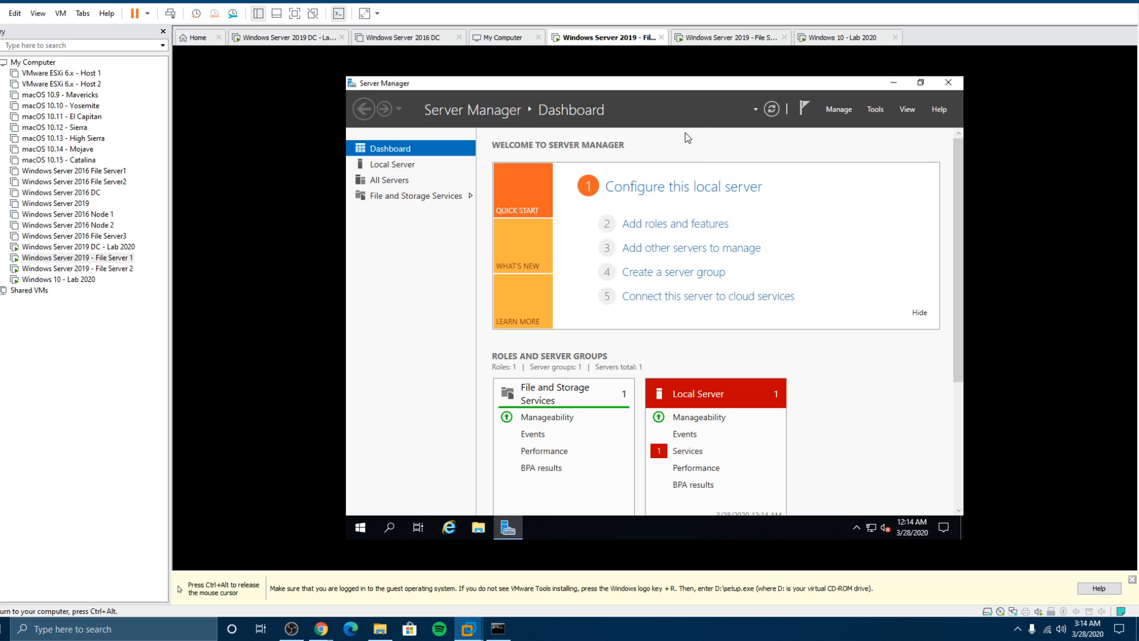
{"action": "left_click", "coordinate": [894, 82]}
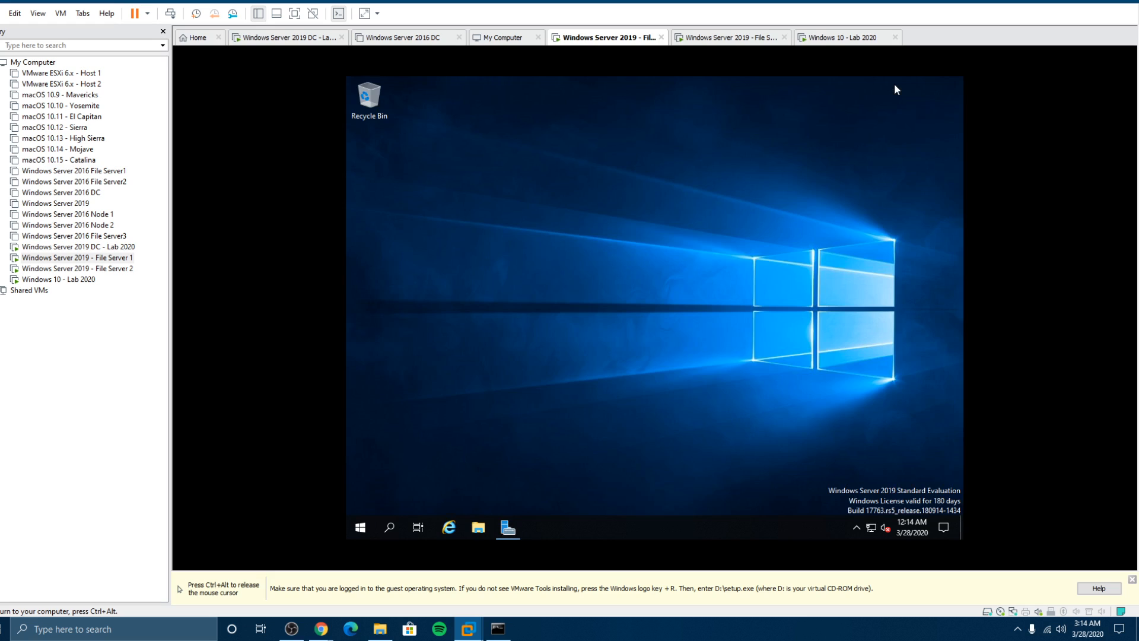
{"action": "left_click", "coordinate": [470, 528]}
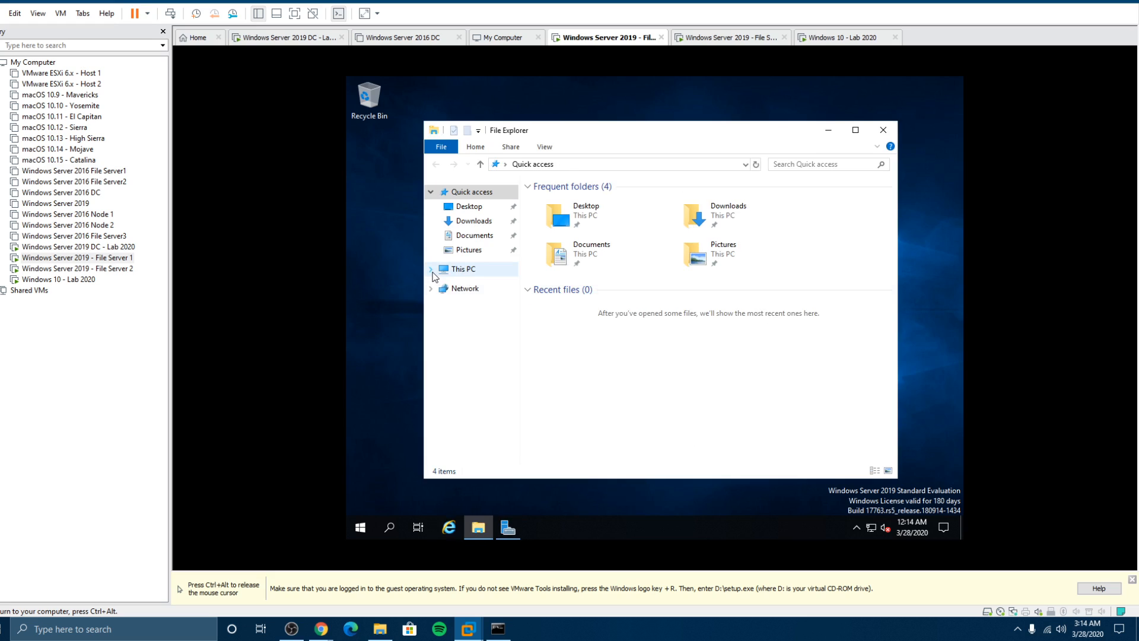
{"action": "left_click", "coordinate": [431, 269]}
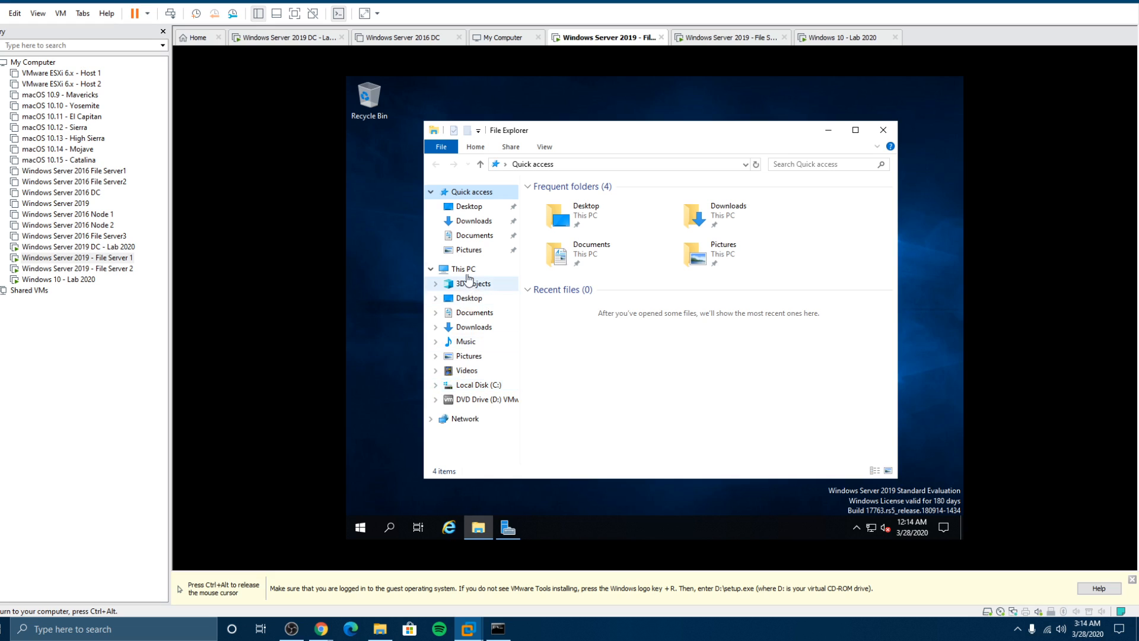
{"action": "left_click", "coordinate": [464, 269]}
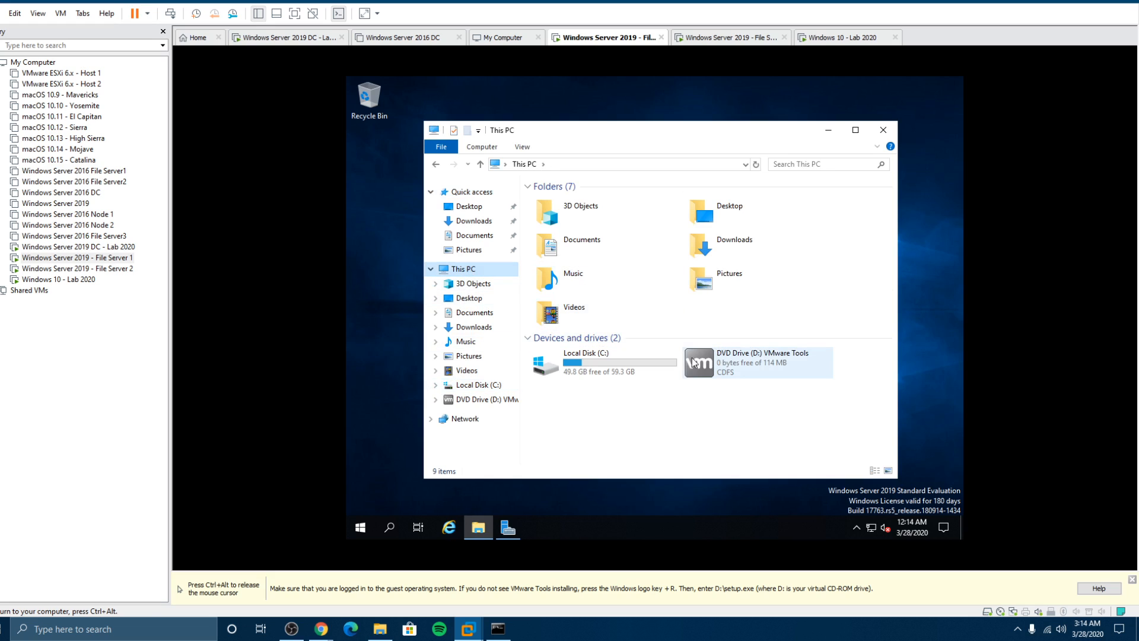
{"action": "key", "text": "ctrl+alt"}
Step: On File Server 2, set the Admin Center notice not to reappear, close it, and minimize Server Manager
{"action": "left_click", "coordinate": [67, 271]}
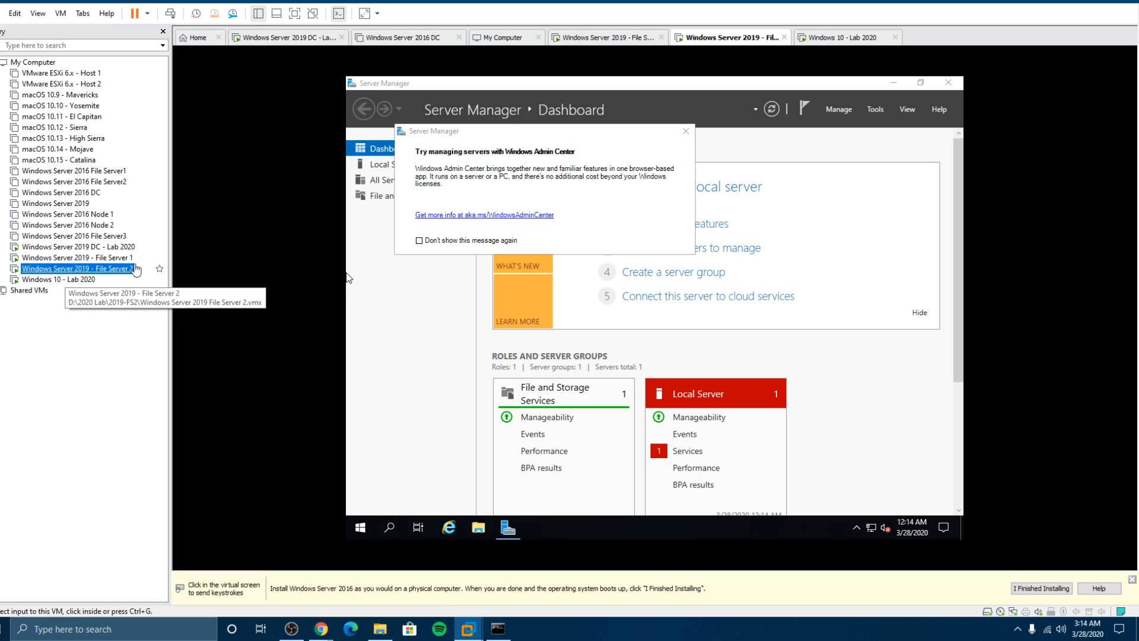
{"action": "left_click", "coordinate": [422, 245]}
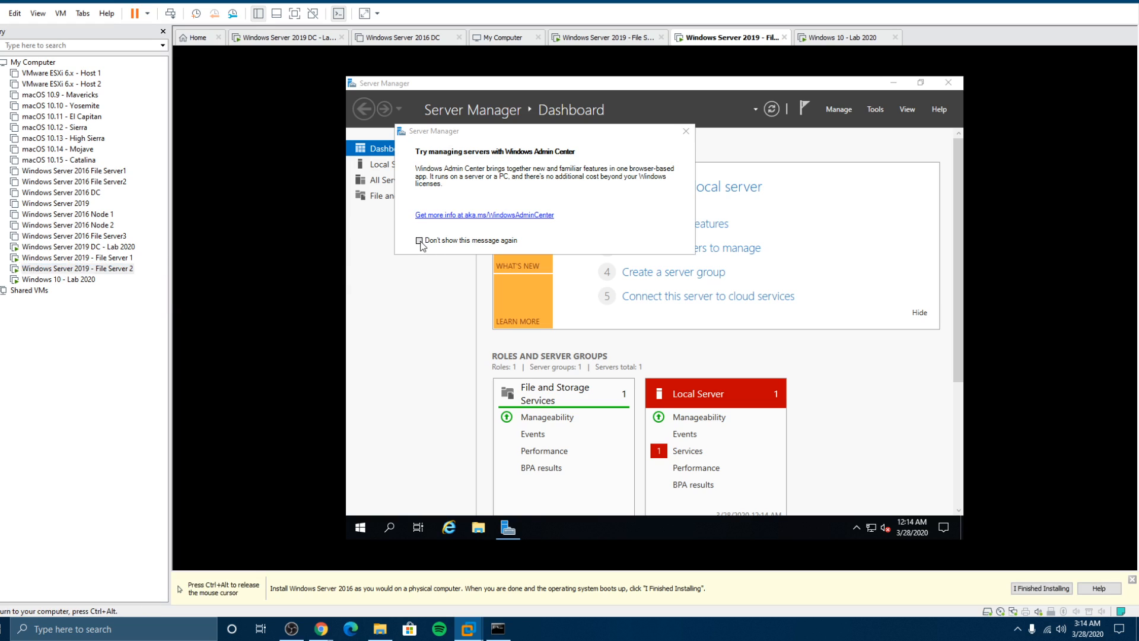
{"action": "left_click", "coordinate": [420, 242]}
{"action": "left_click", "coordinate": [686, 131]}
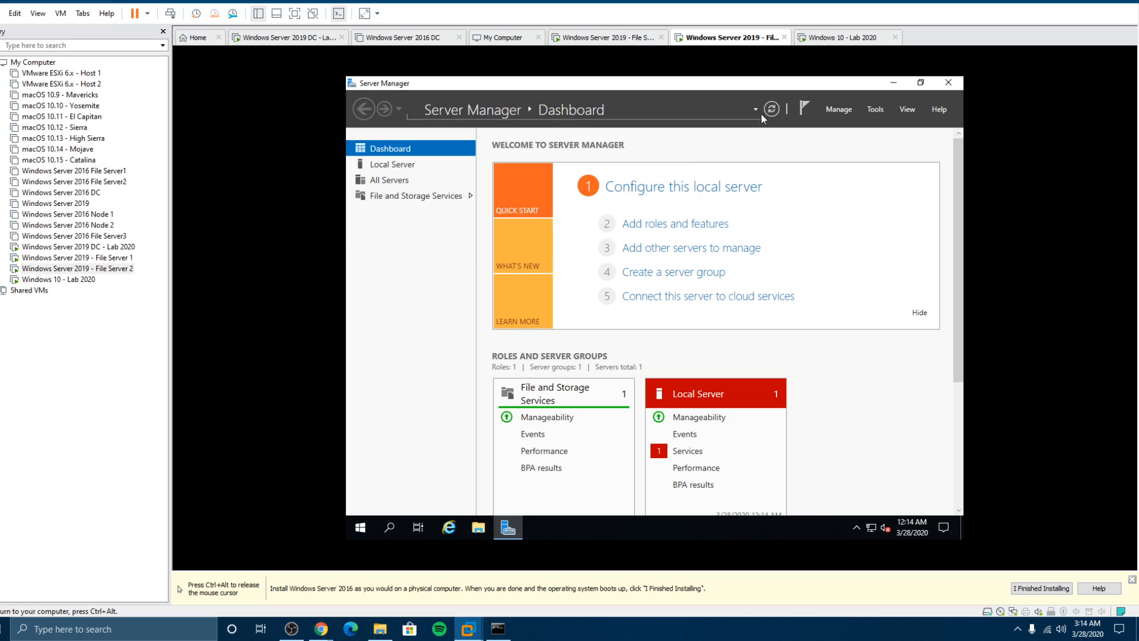
{"action": "left_click", "coordinate": [894, 82]}
{"action": "key", "text": "ctrl+alt"}
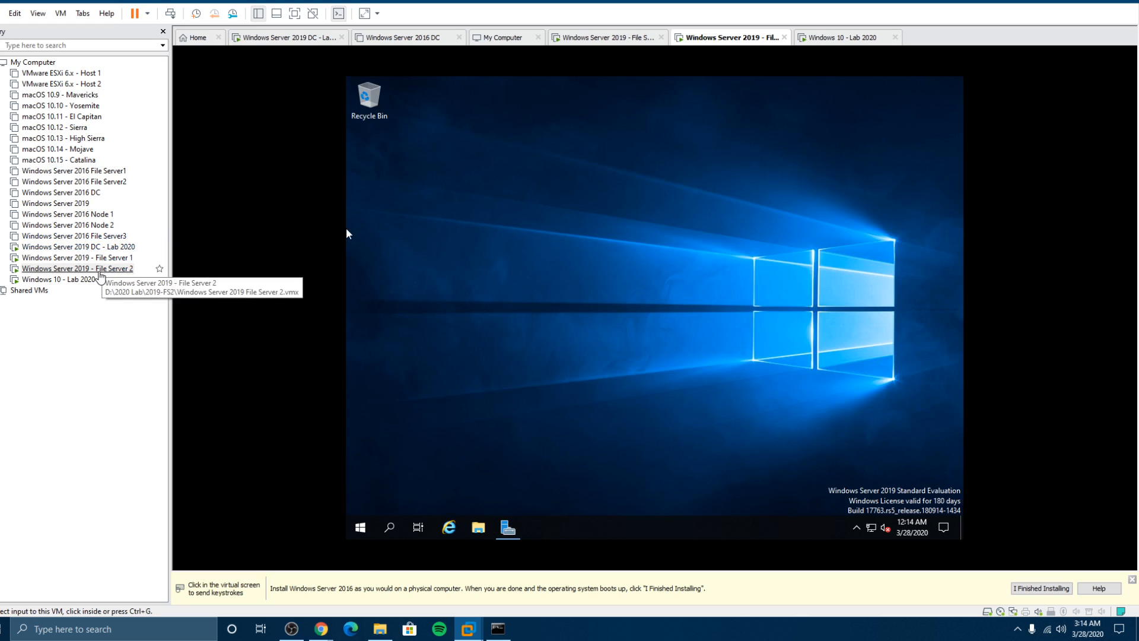
Step: Start VMware Tools installation on File Server 2 and select File Server 1's VMware Tools DVD drive
{"action": "right_click", "coordinate": [99, 270]}
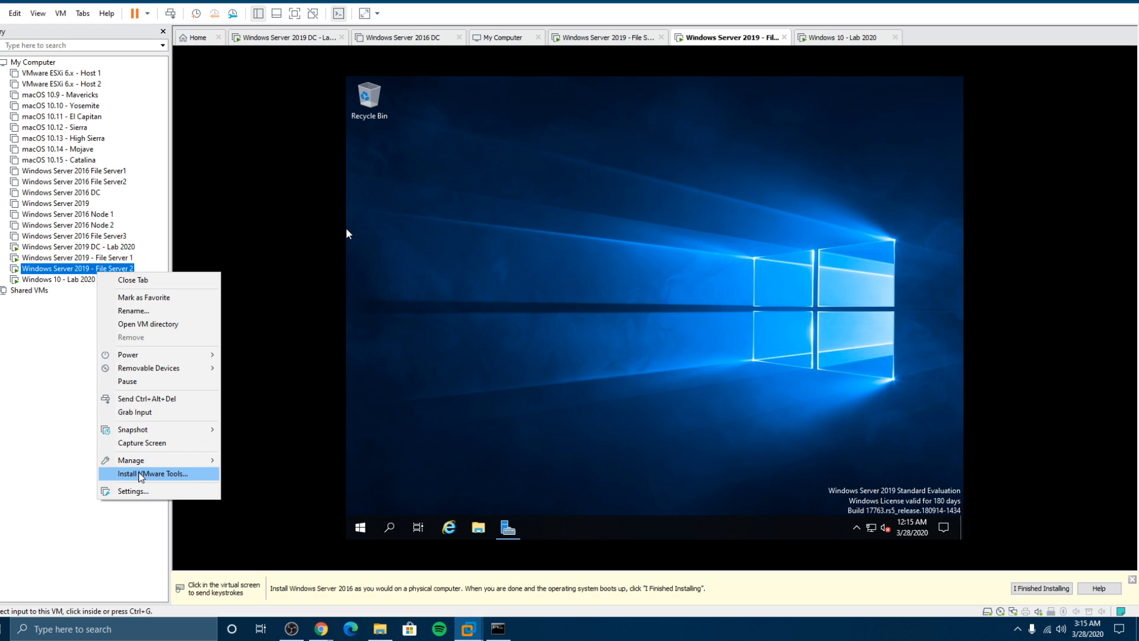
{"action": "left_click", "coordinate": [152, 473]}
{"action": "left_click", "coordinate": [78, 257]}
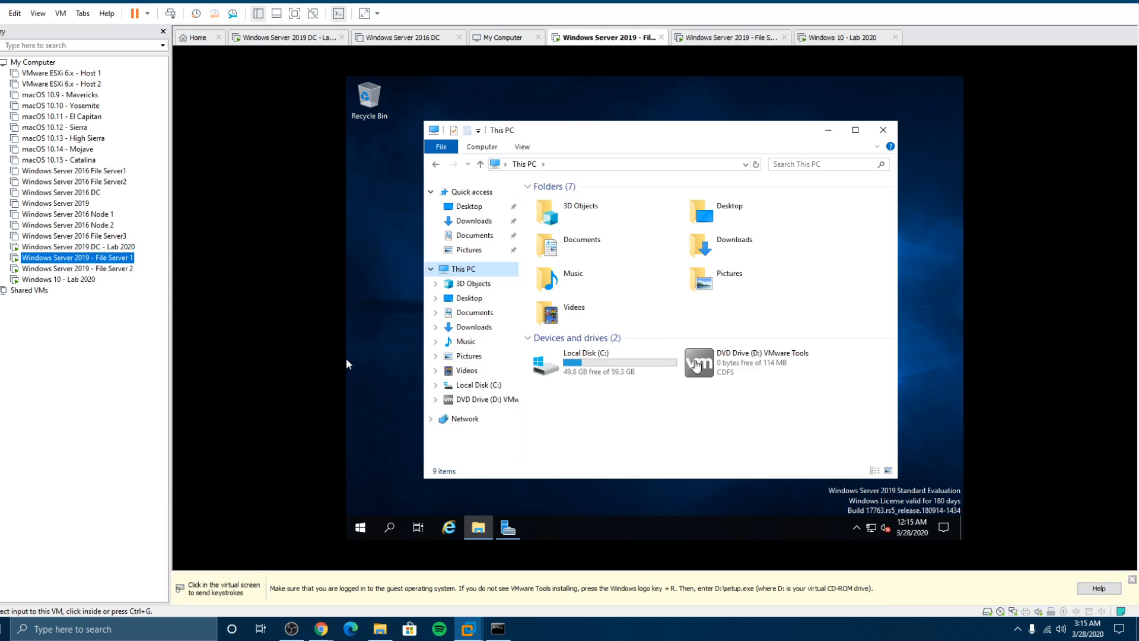
{"action": "left_click", "coordinate": [693, 361]}
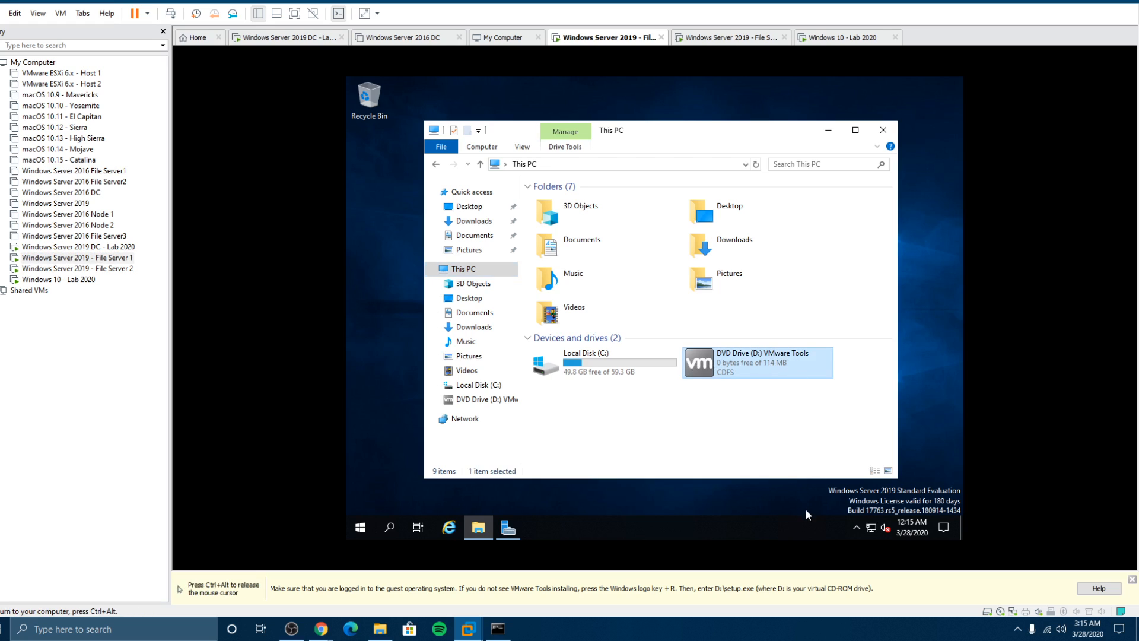
{"action": "key", "text": "ctrl+alt"}
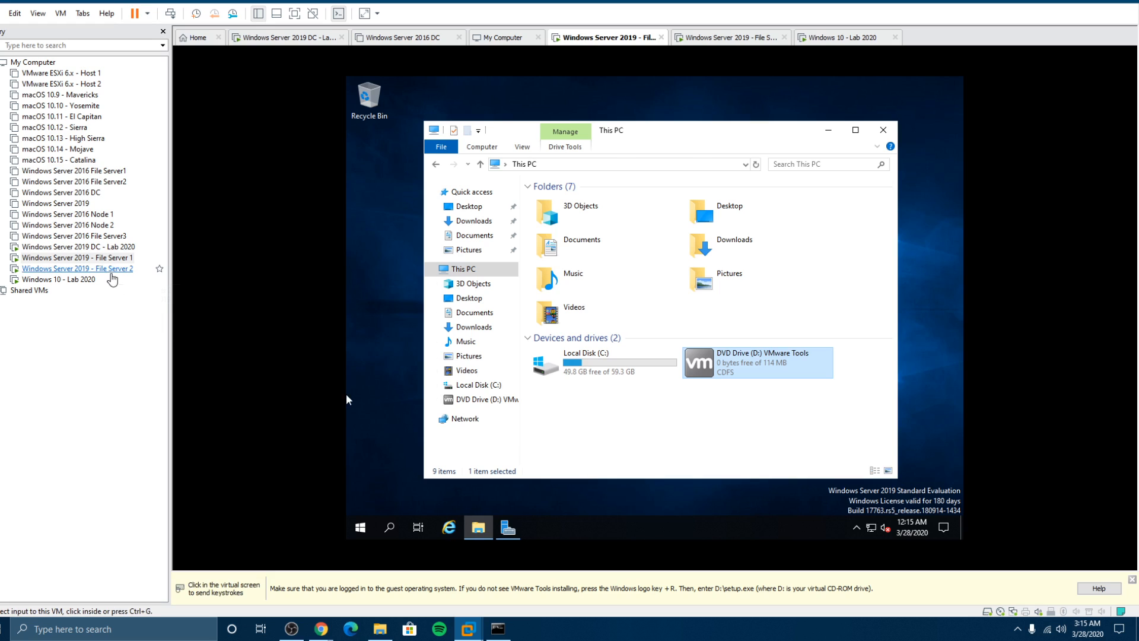
Step: On File Server 2, launch the installer from the VMware Tools DVD drive in This PC
{"action": "left_click", "coordinate": [112, 269]}
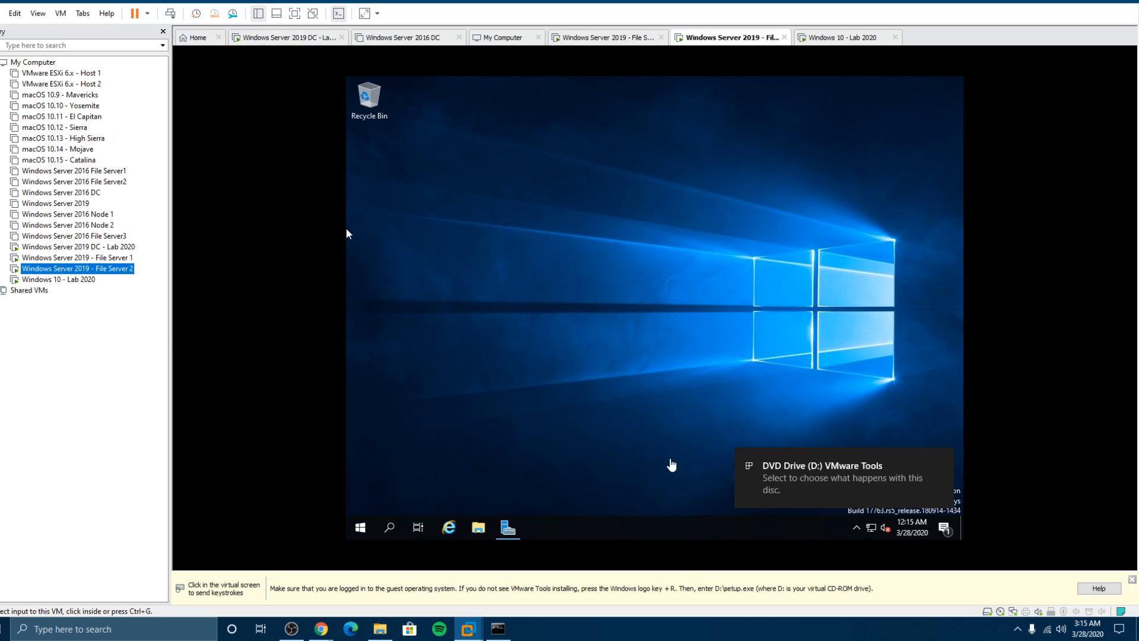
{"action": "left_click", "coordinate": [478, 527]}
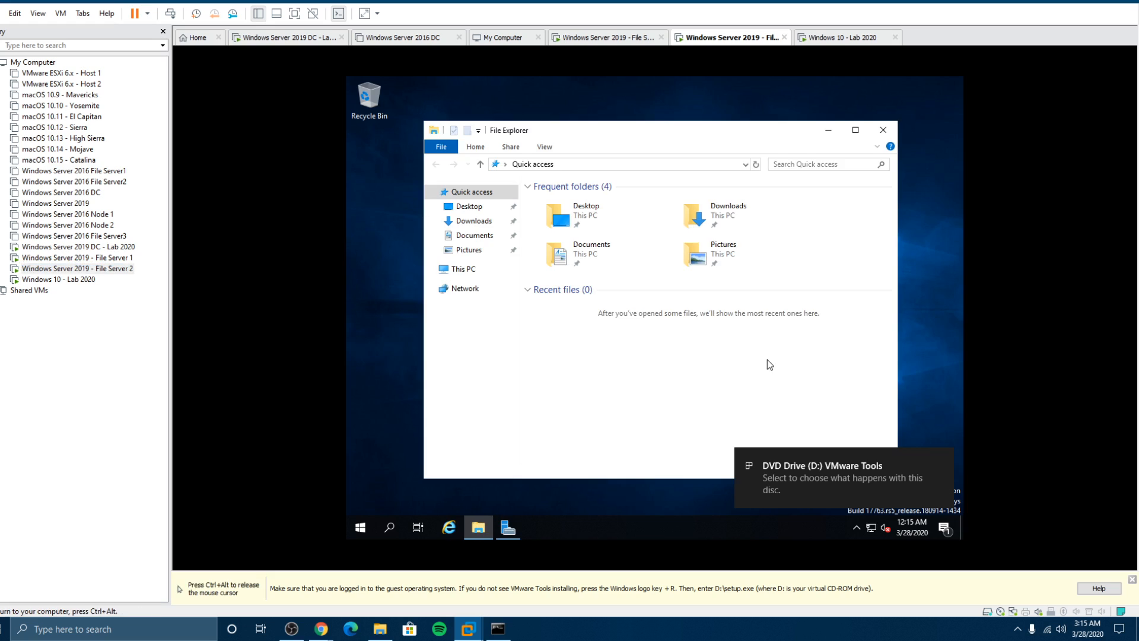
{"action": "left_click", "coordinate": [431, 269]}
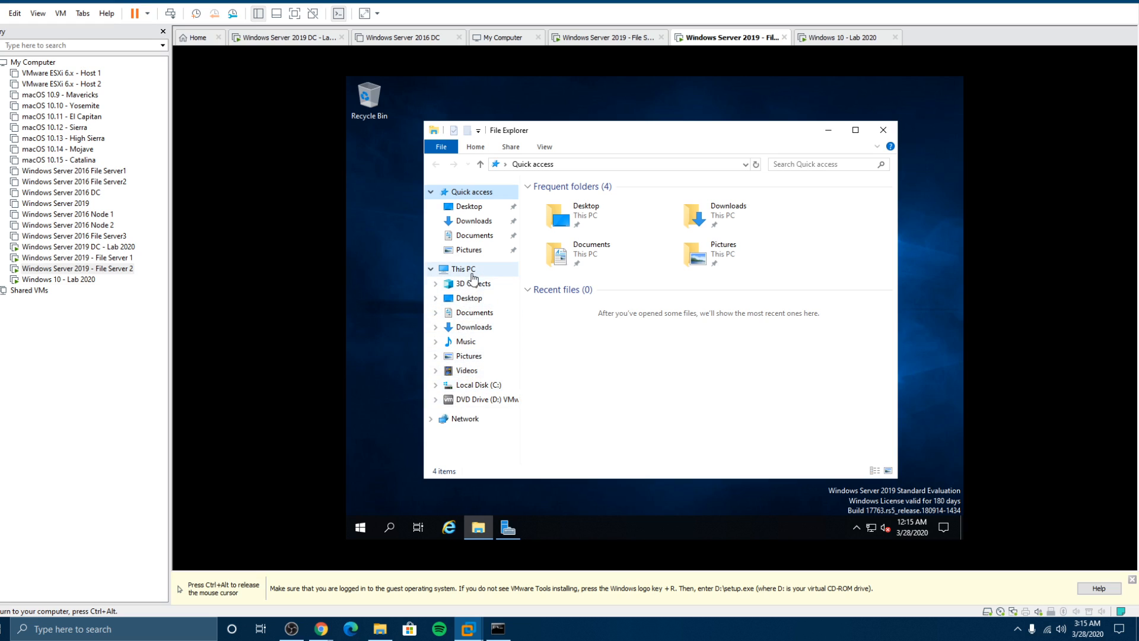
{"action": "left_click", "coordinate": [471, 271]}
{"action": "double_click", "coordinate": [706, 365]}
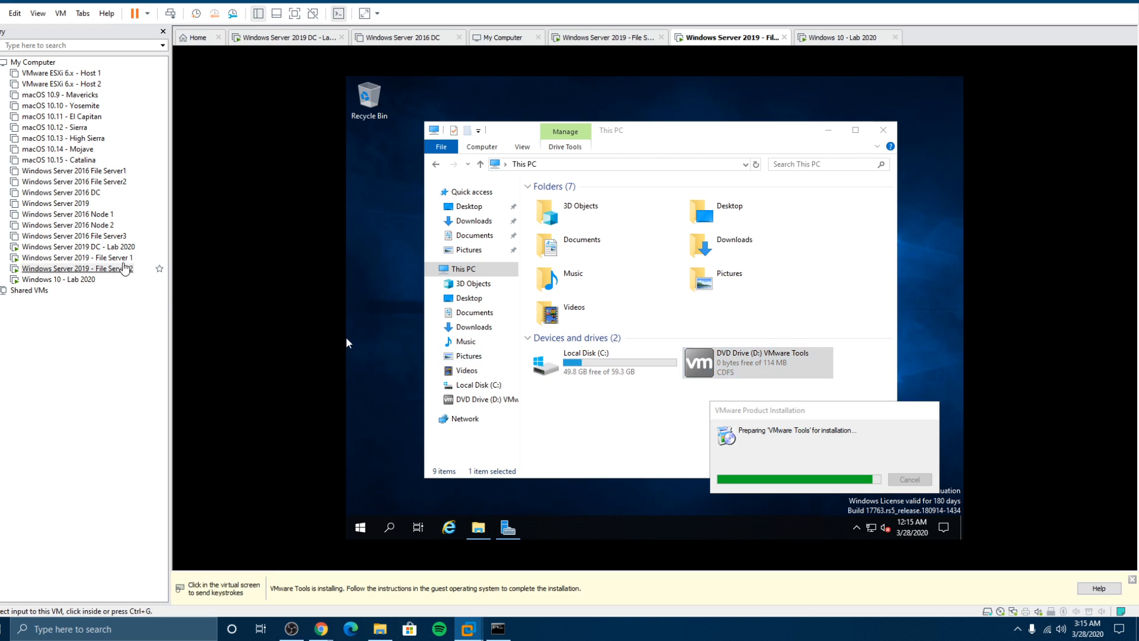
{"action": "left_click", "coordinate": [119, 259]}
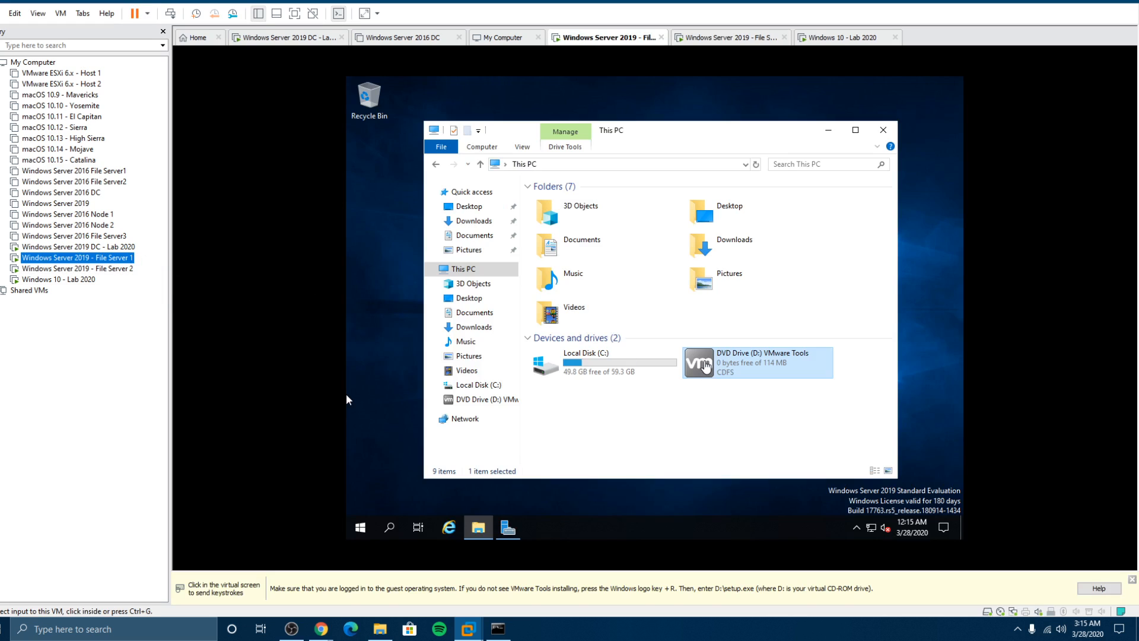
{"action": "left_click", "coordinate": [347, 396]}
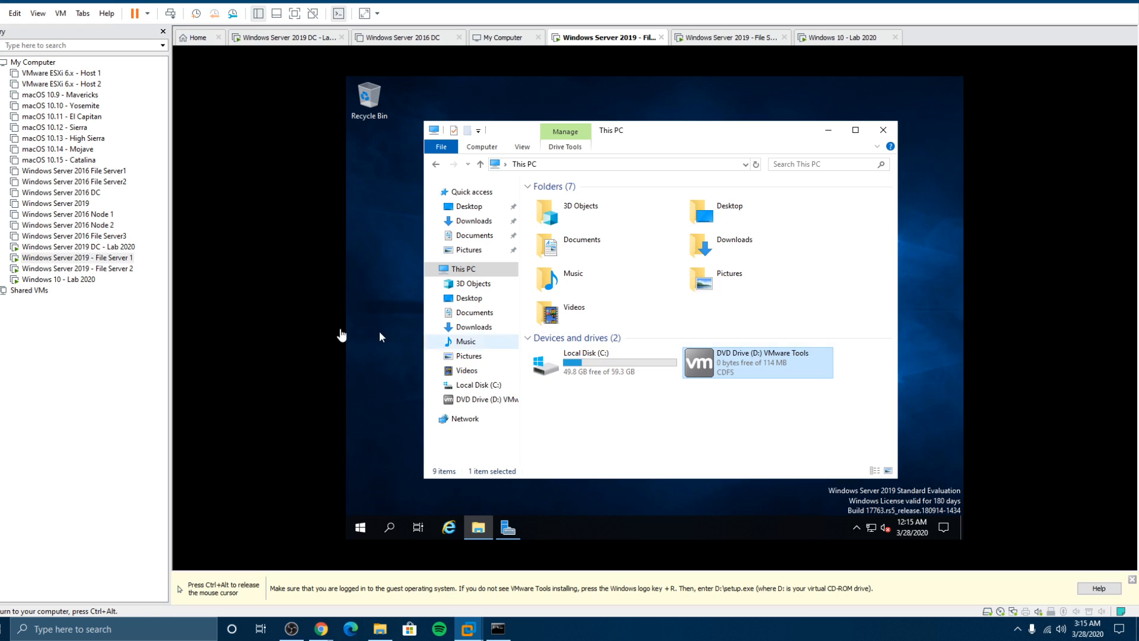
{"action": "key", "text": "ctrl+alt"}
Step: On File Server 1, open the VMware Tools D: drive and run setup64
{"action": "left_click", "coordinate": [88, 282]}
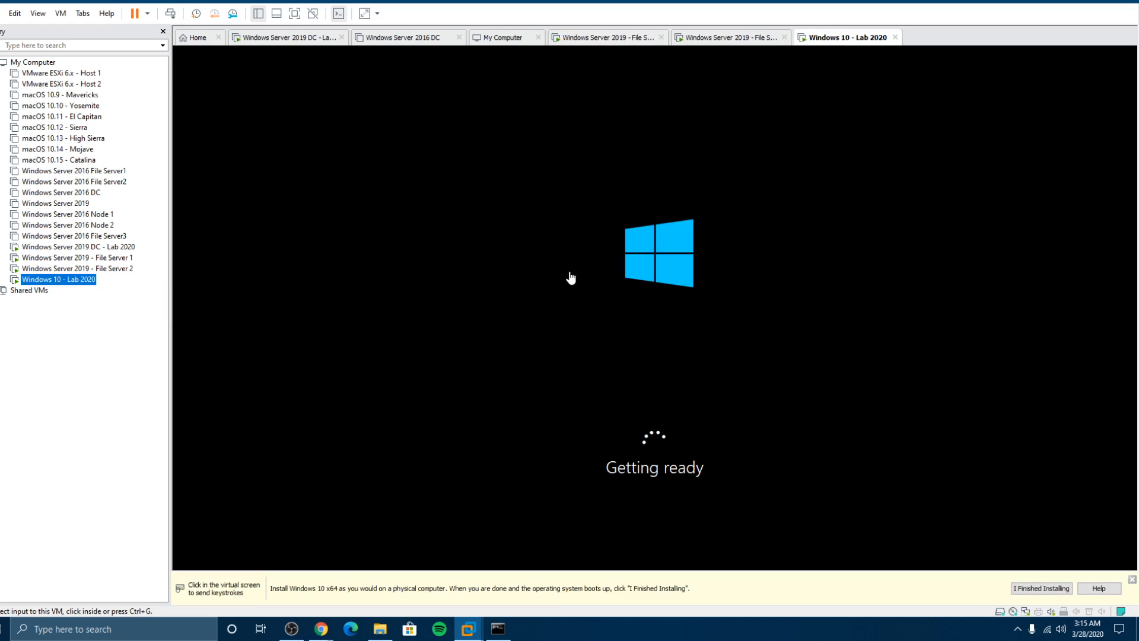
{"action": "left_click", "coordinate": [76, 258]}
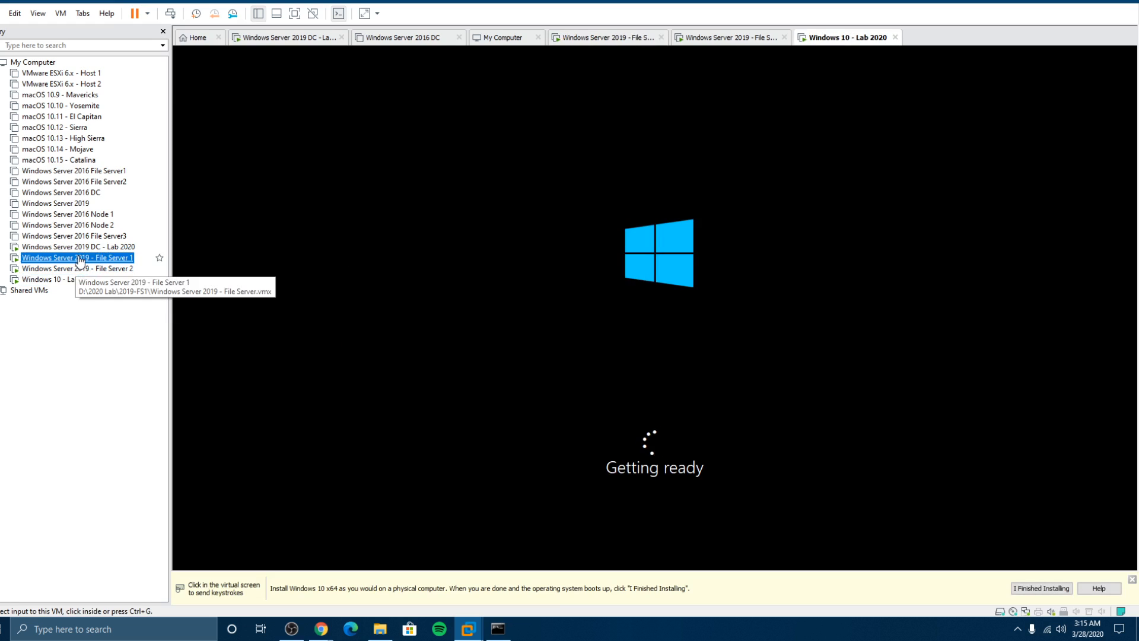
{"action": "left_click", "coordinate": [348, 333]}
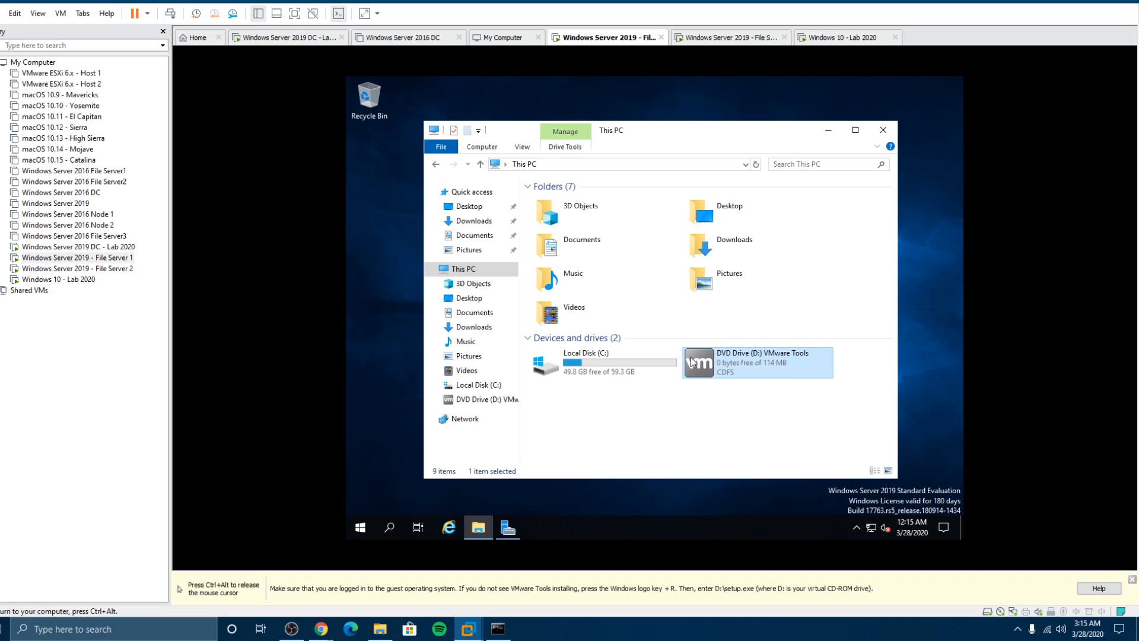
{"action": "right_click", "coordinate": [706, 365]}
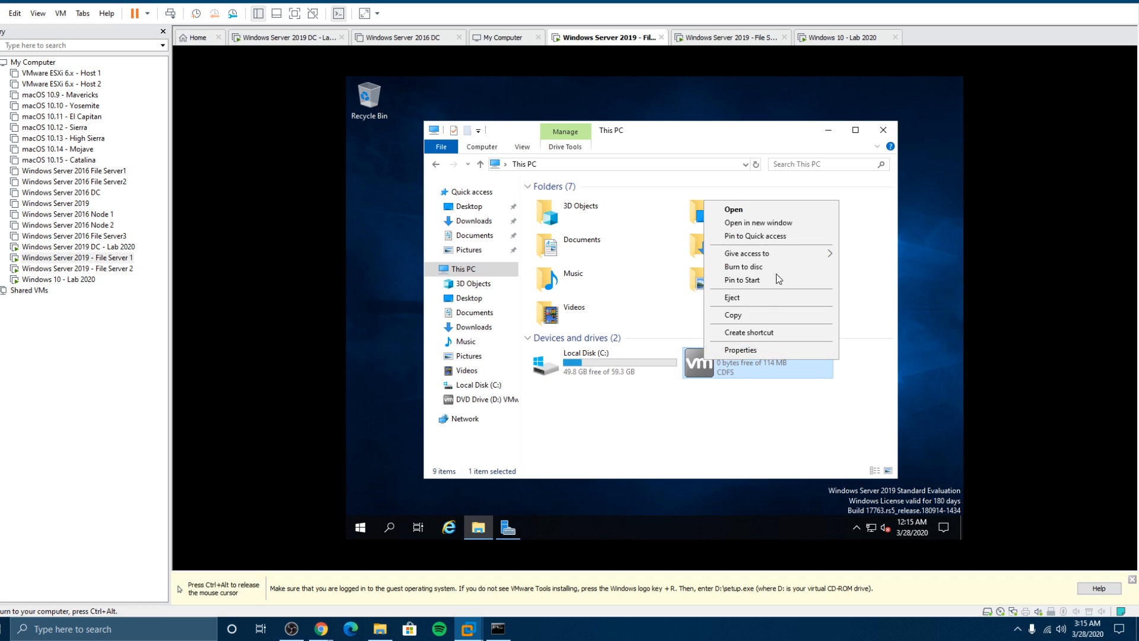
{"action": "left_click", "coordinate": [747, 212]}
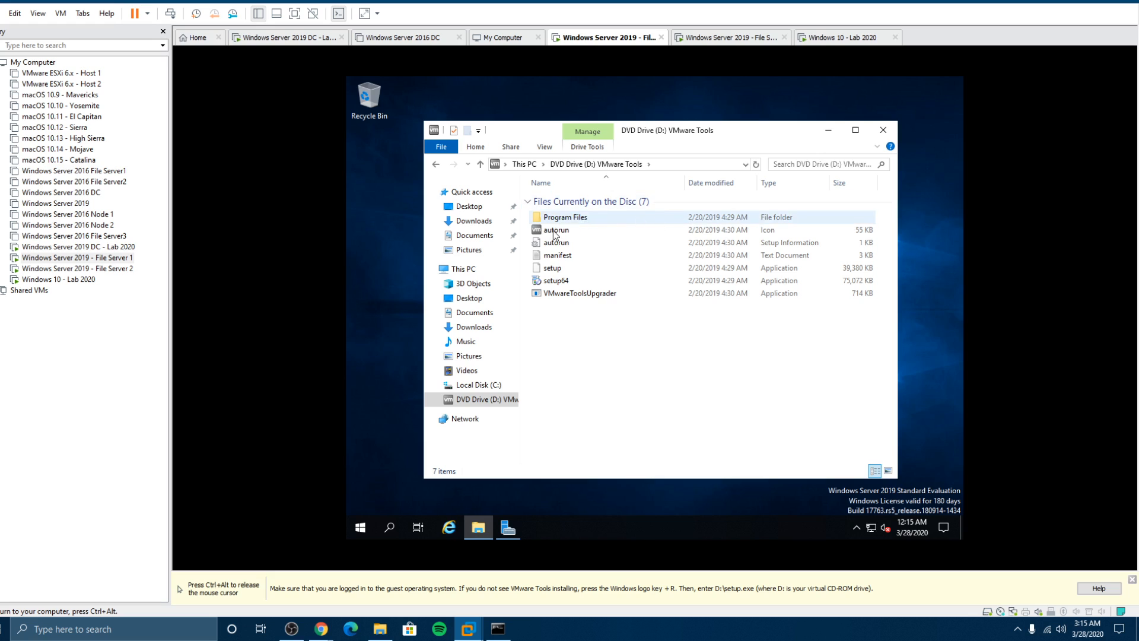
{"action": "double_click", "coordinate": [550, 282]}
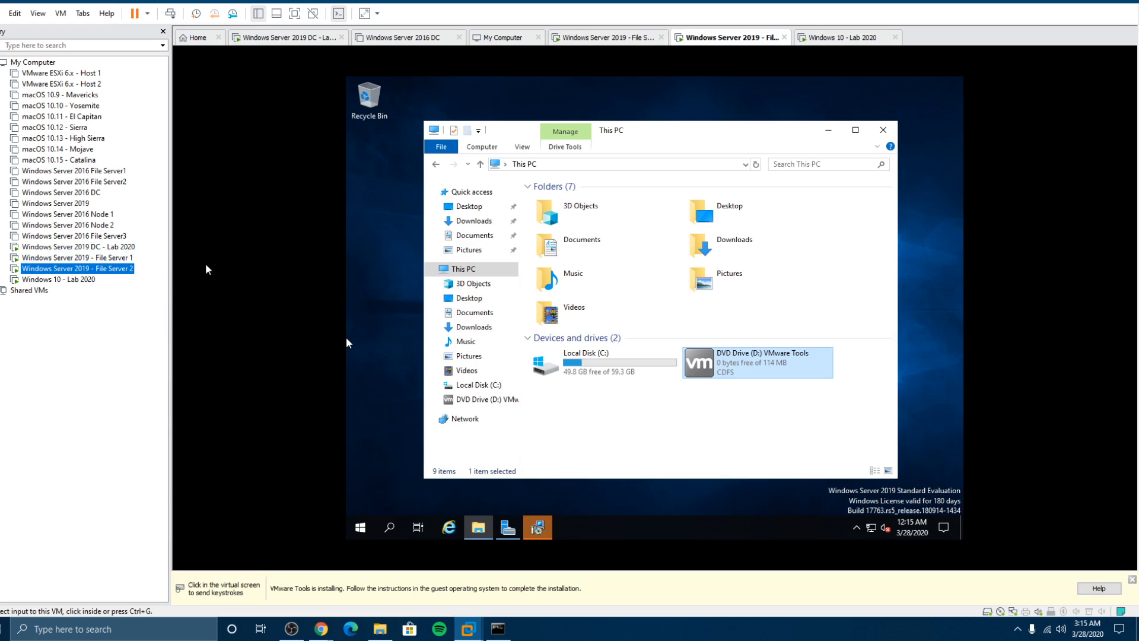
Step: Step through the VMware Tools setup wizard with the default setup type and start installing
{"action": "left_click", "coordinate": [538, 522]}
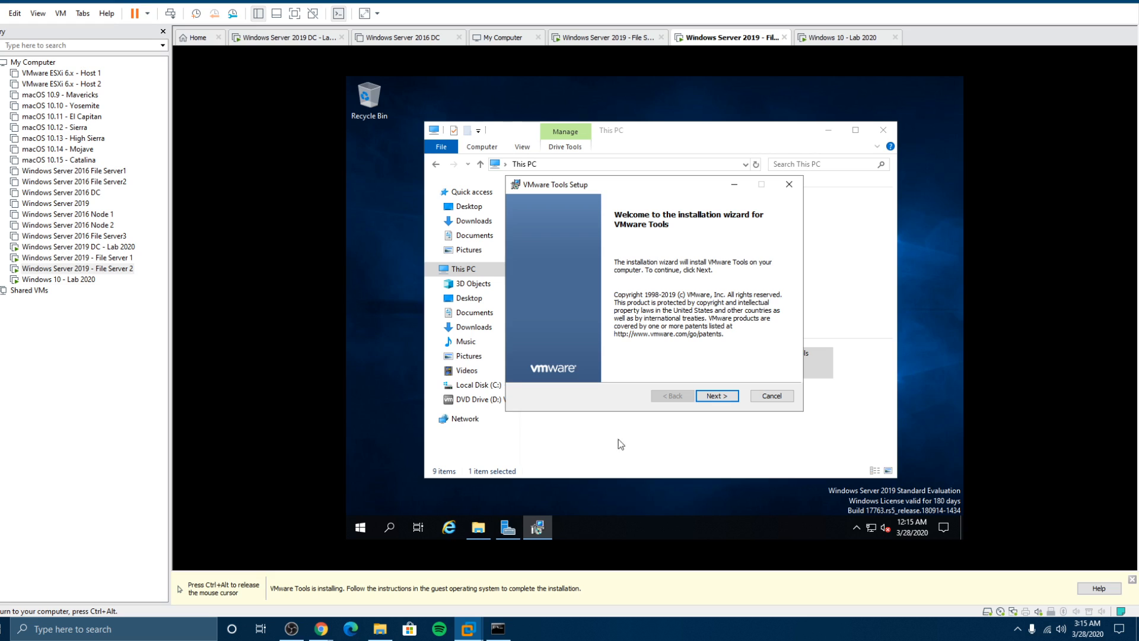
{"action": "left_click", "coordinate": [723, 397]}
{"action": "left_click", "coordinate": [725, 397]}
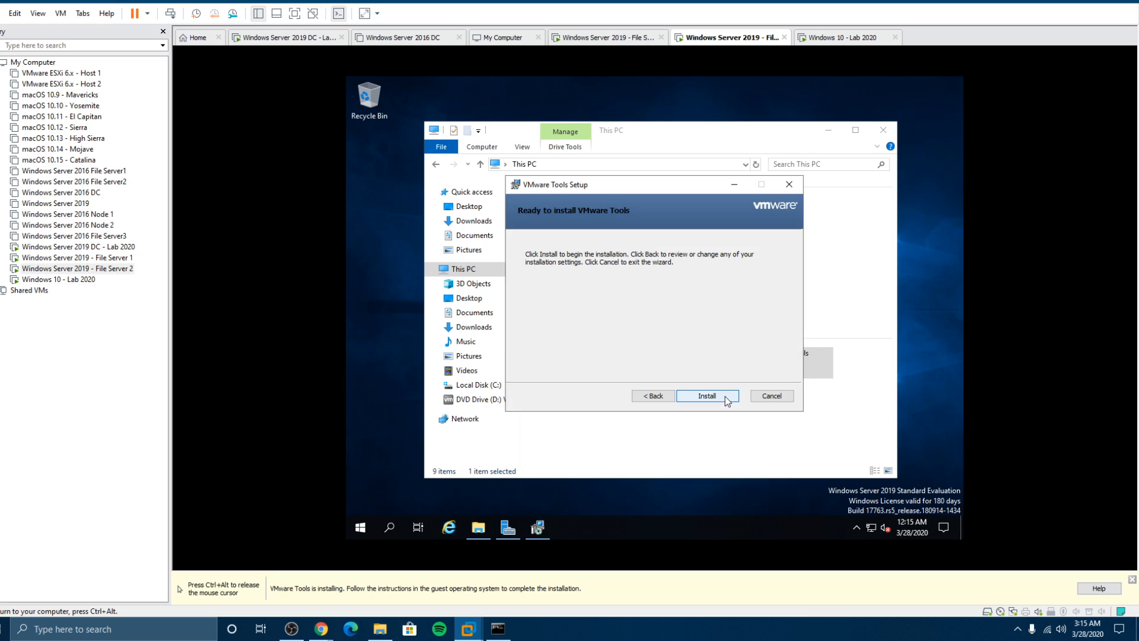
{"action": "left_click", "coordinate": [723, 396]}
{"action": "key", "text": "ctrl+alt"}
Step: On File Server 1, minimize Explorer and run the VMware Tools wizard through to Install
{"action": "left_click", "coordinate": [89, 258]}
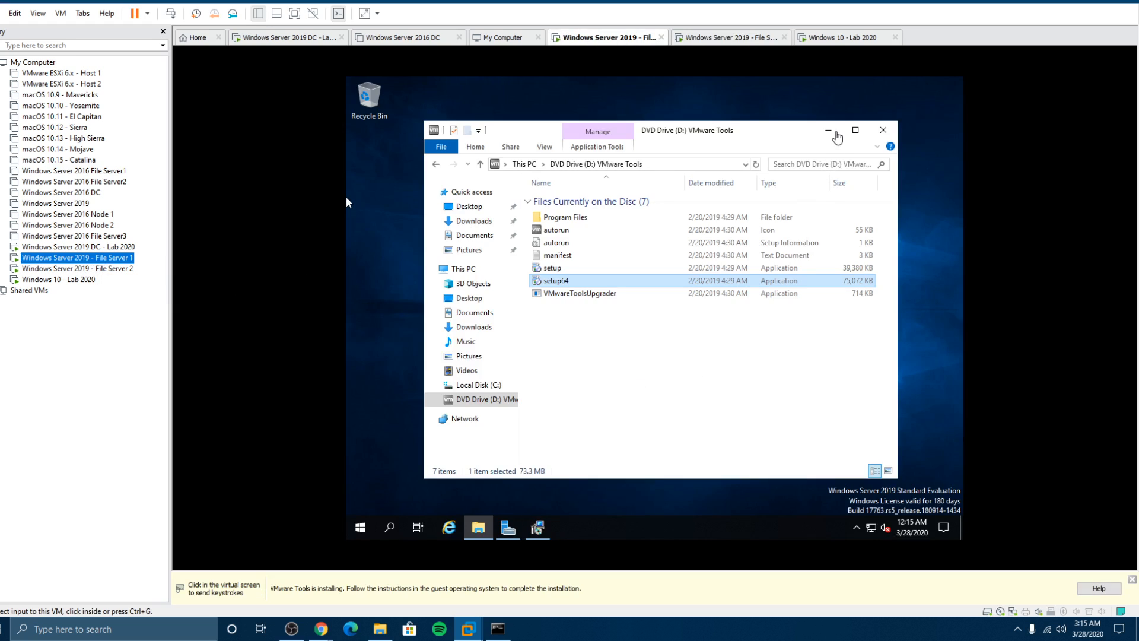
{"action": "left_click", "coordinate": [828, 129]}
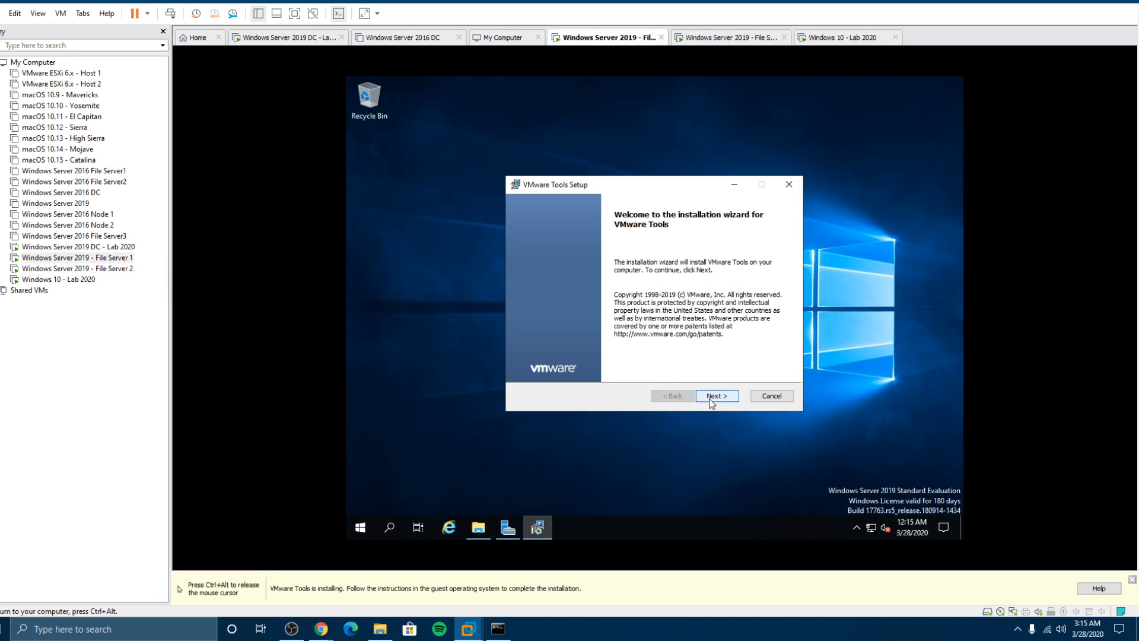
{"action": "left_click", "coordinate": [711, 396]}
{"action": "left_click", "coordinate": [712, 396]}
{"action": "left_click", "coordinate": [713, 397]}
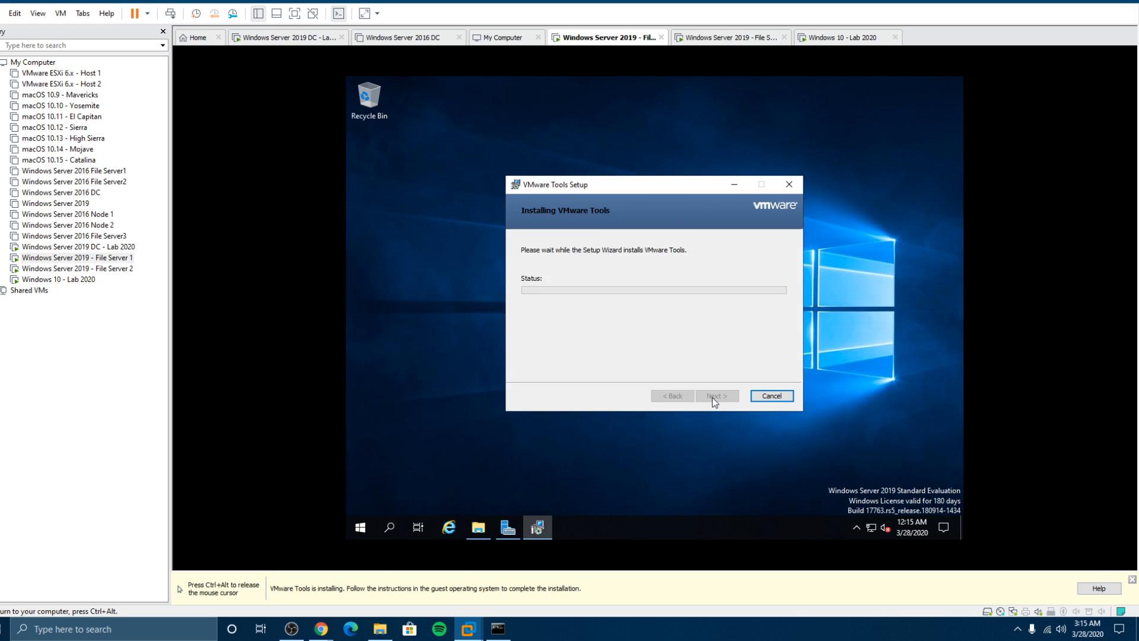
{"action": "key", "text": "ctrl+alt"}
{"action": "left_click", "coordinate": [71, 279]}
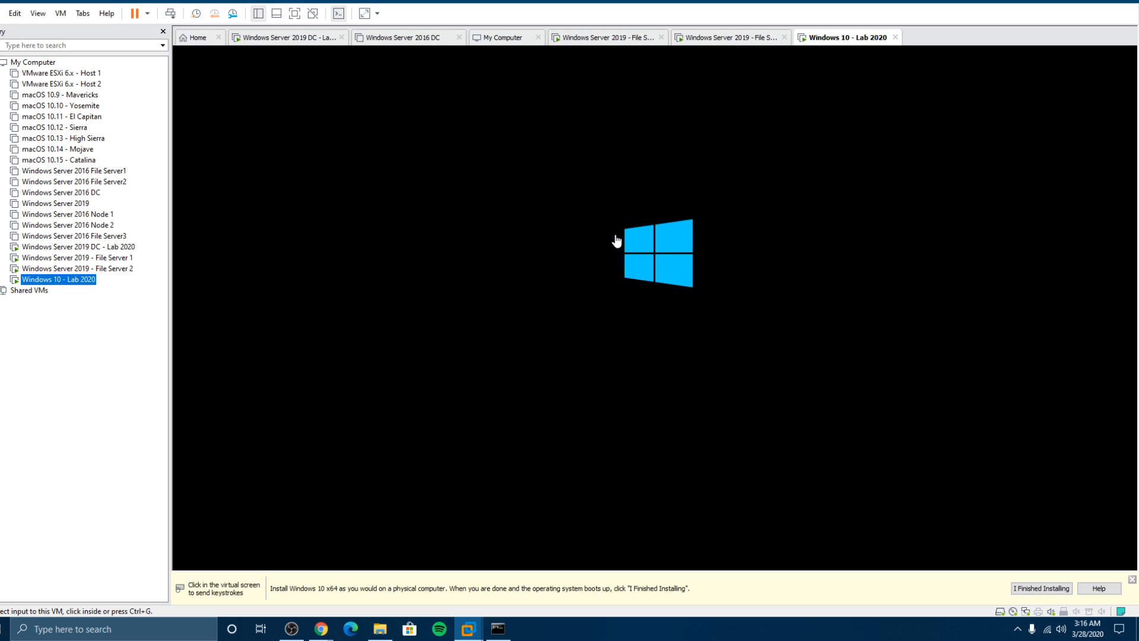
Step: Check the Windows 10 VM's boot progress, then return to the DC VM's lock screen
{"action": "left_click", "coordinate": [113, 247]}
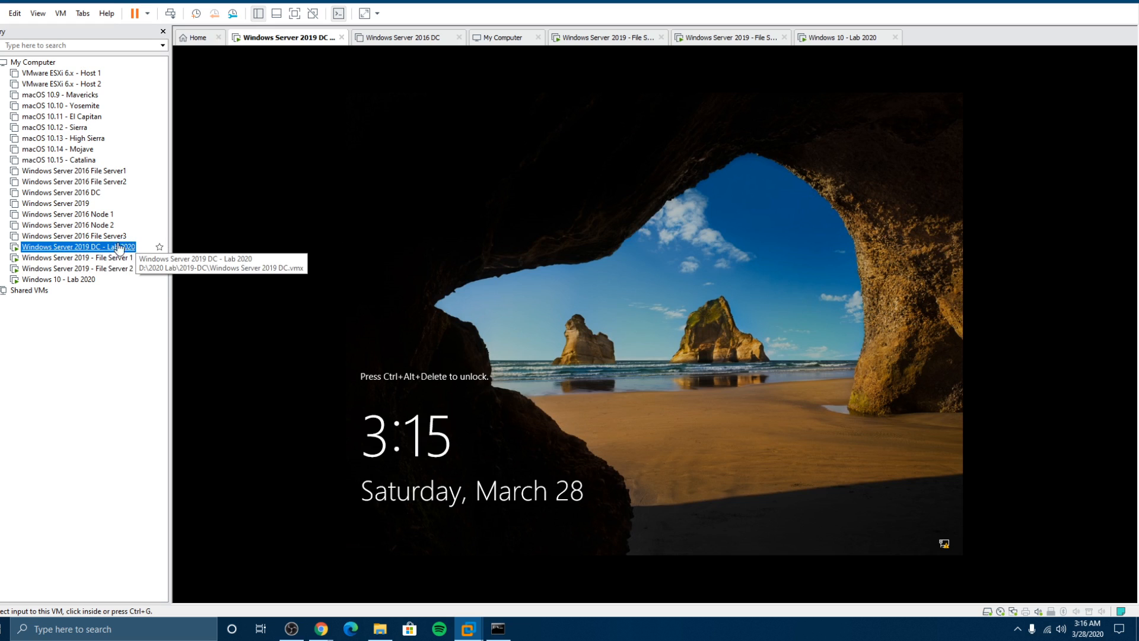
{"action": "left_click", "coordinate": [69, 283]}
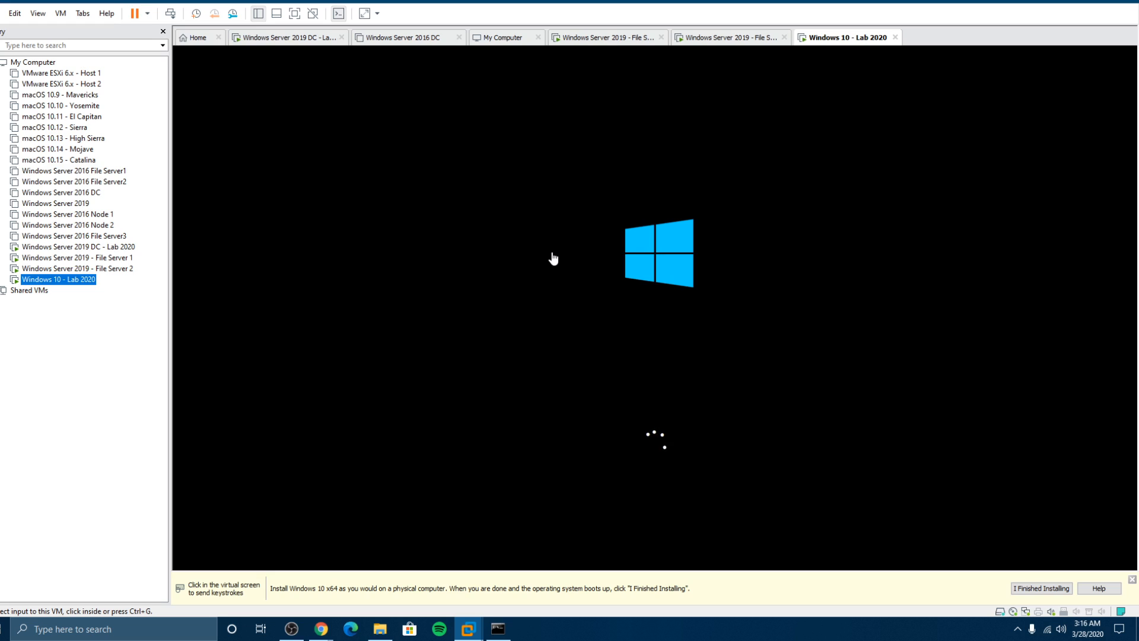
{"action": "left_click", "coordinate": [118, 250]}
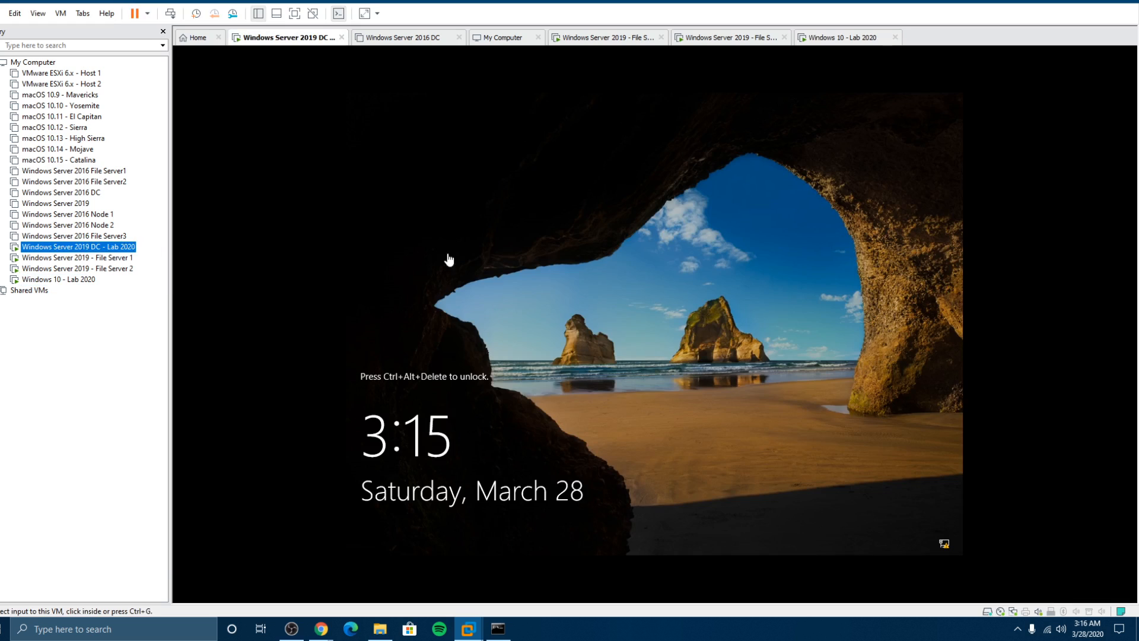
Step: Send Ctrl+Alt+Del to the DC VM to bring up its sign-in screen
{"action": "key", "text": "ctrl+alt+Insert"}
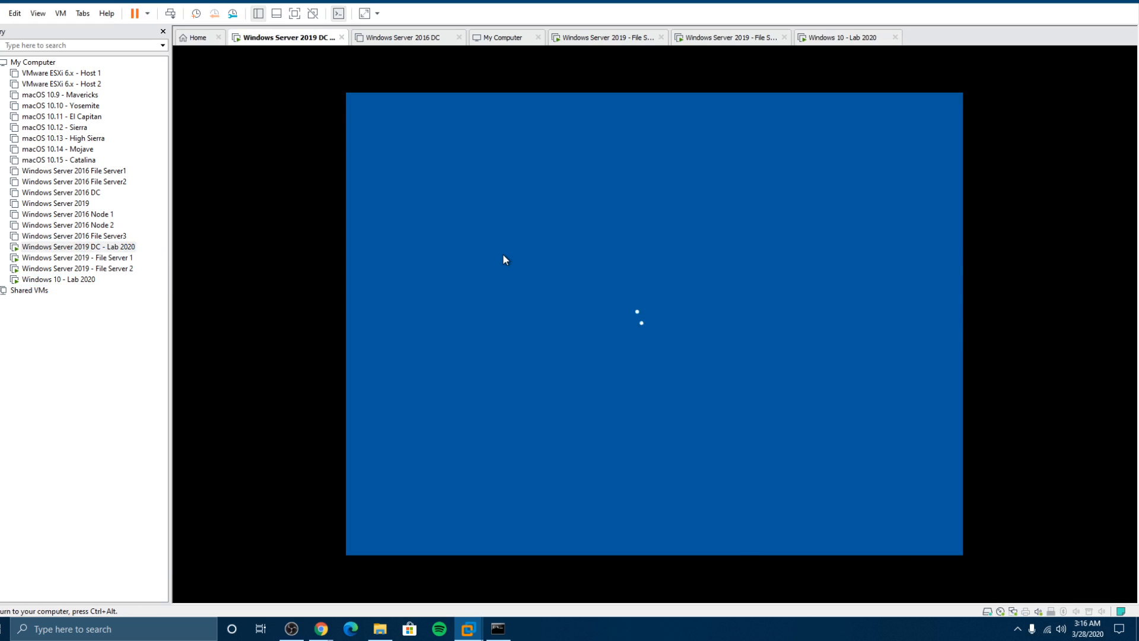
{"action": "type", "text": "P@ssw0rd"}
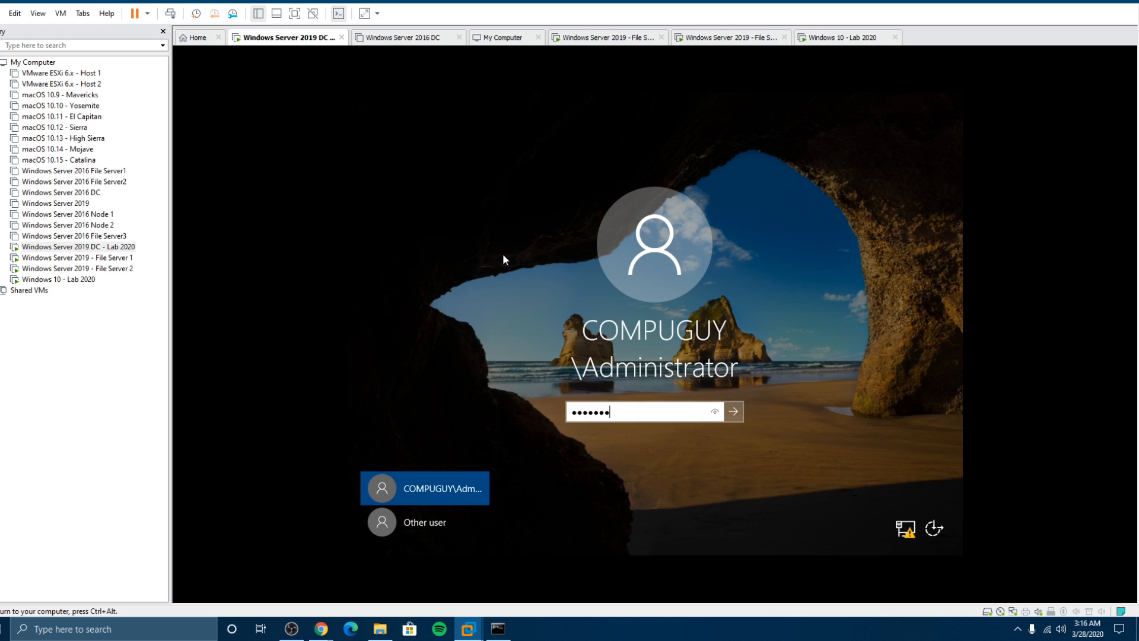
{"action": "key", "text": "BackSpace"}
{"action": "key", "text": "BackSpace"}
{"action": "key", "text": "BackSpace"}
{"action": "key", "text": "BackSpace"}
{"action": "key", "text": "BackSpace"}
{"action": "key", "text": "BackSpace"}
{"action": "key", "text": "BackSpace"}
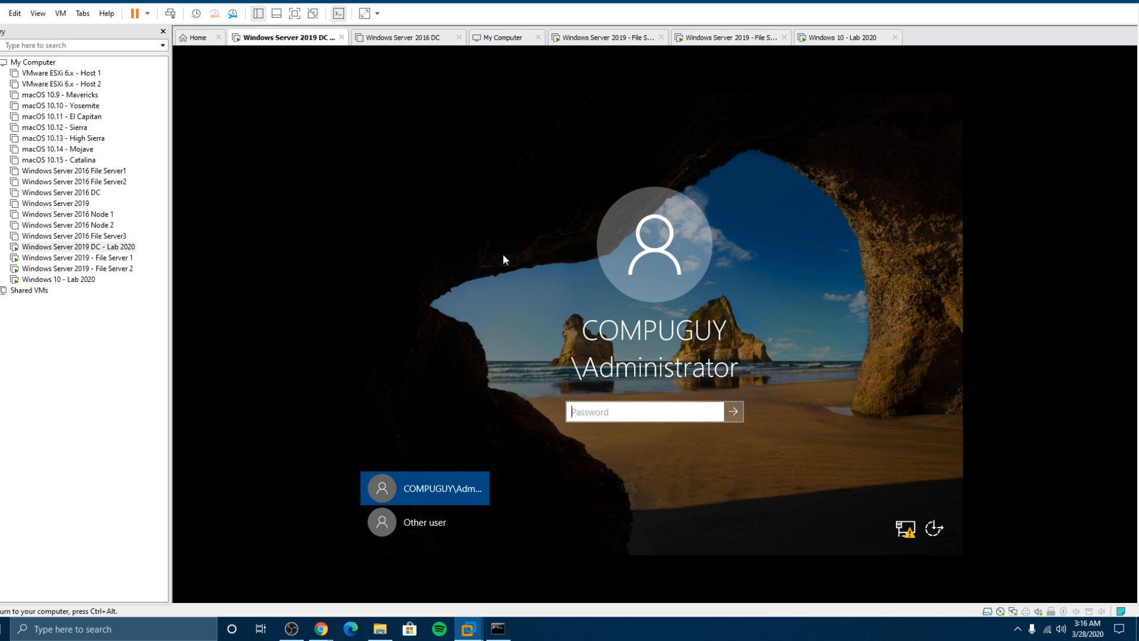
Step: Sign in to the DC as another domain user, retrying after an incorrect password
{"action": "left_click", "coordinate": [407, 529]}
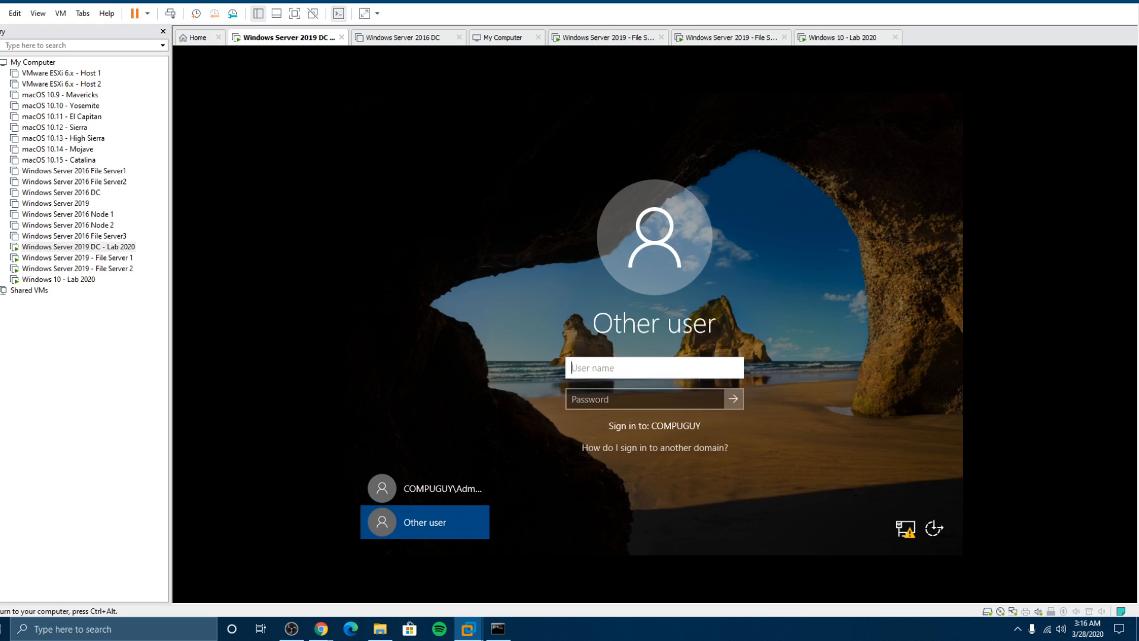
{"action": "type", "text": "compuguy"}
{"action": "key", "text": "Tab"}
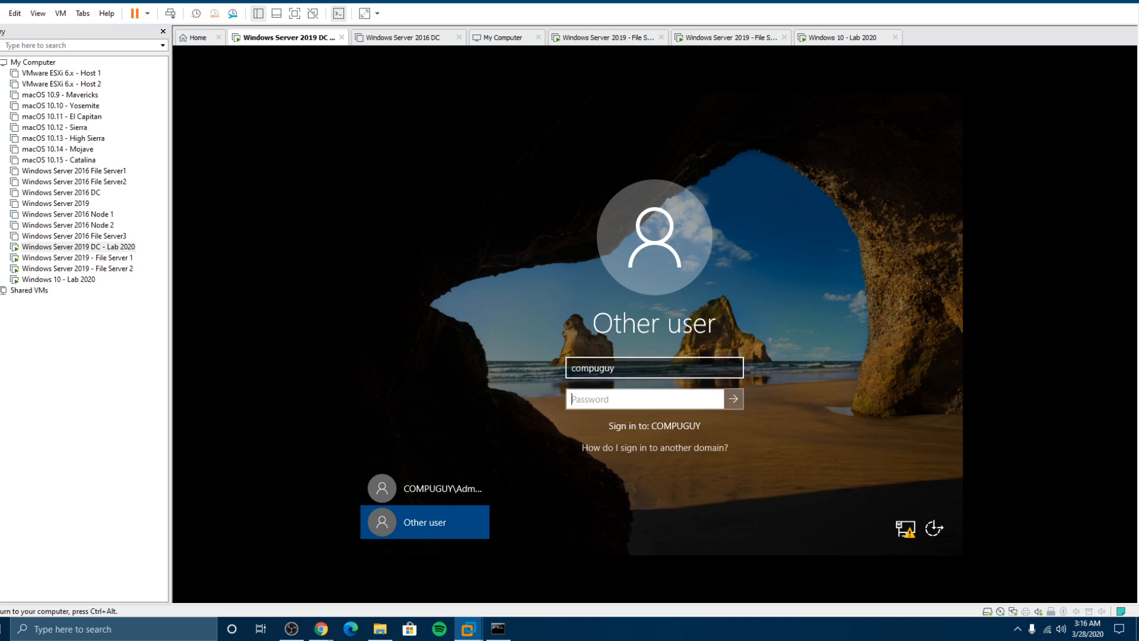
{"action": "type", "text": "••••••••••"}
{"action": "key", "text": "Return"}
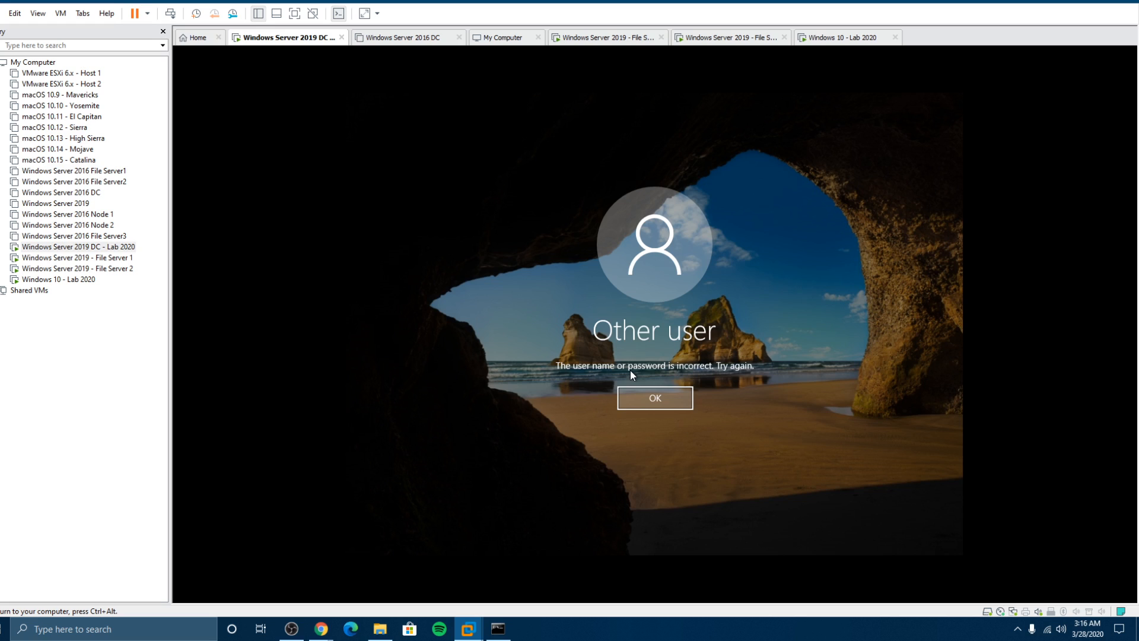
{"action": "left_click", "coordinate": [643, 398]}
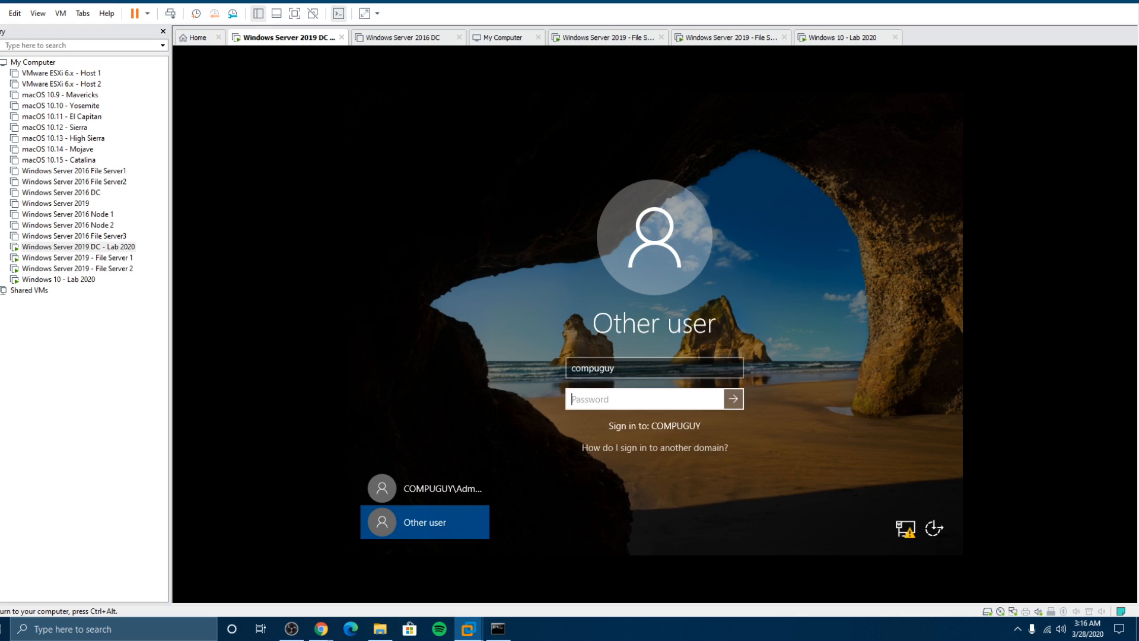
{"action": "type", "text": "•••••••••••"}
{"action": "key", "text": "Return"}
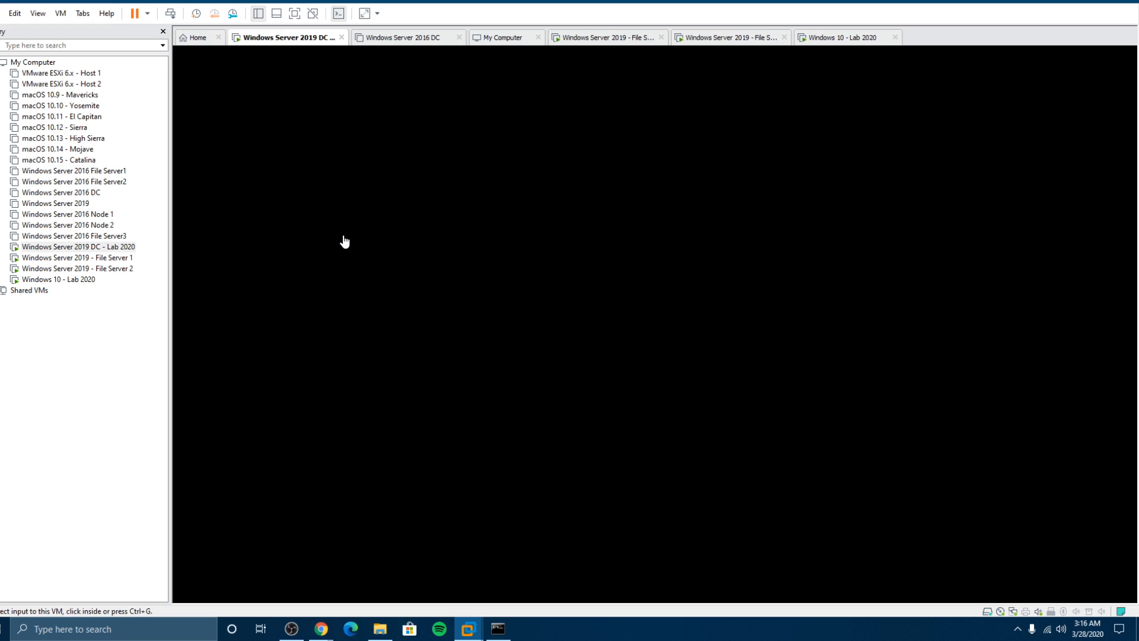
{"action": "left_click", "coordinate": [67, 279]}
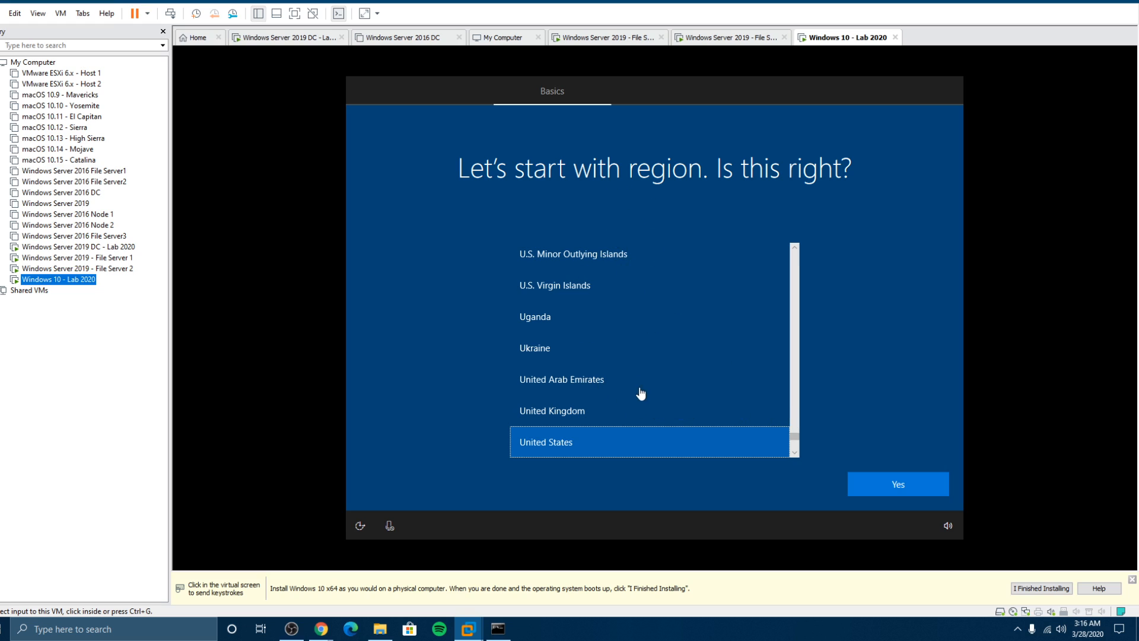
Step: Confirm United States as the region, accept the US keyboard layout, and skip a second layout
{"action": "left_click", "coordinate": [880, 486]}
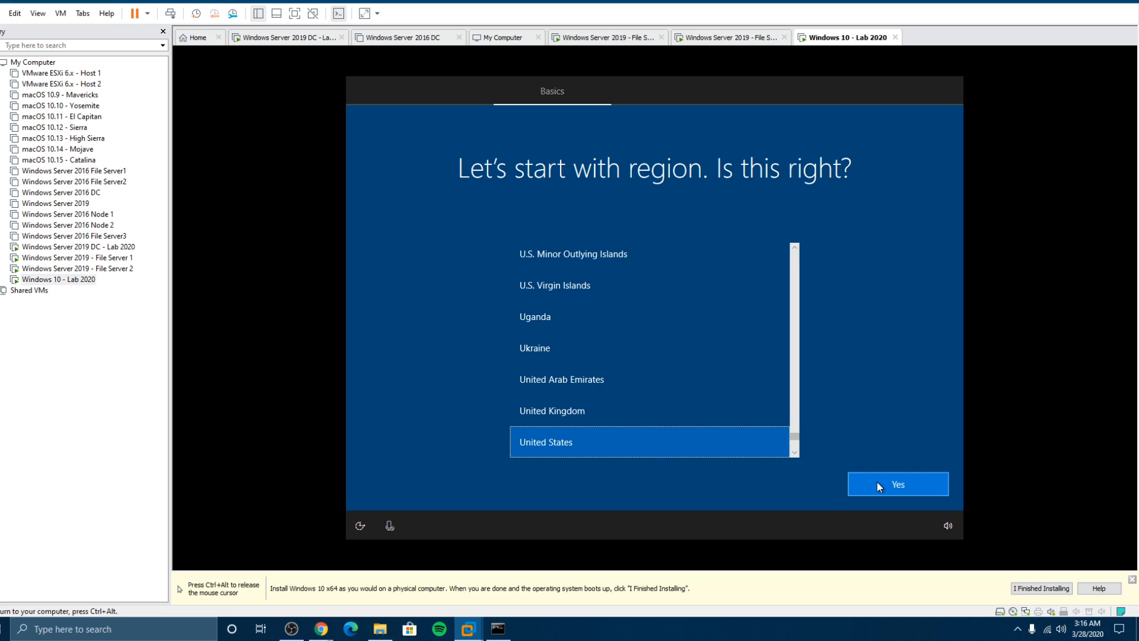
{"action": "left_click", "coordinate": [877, 483]}
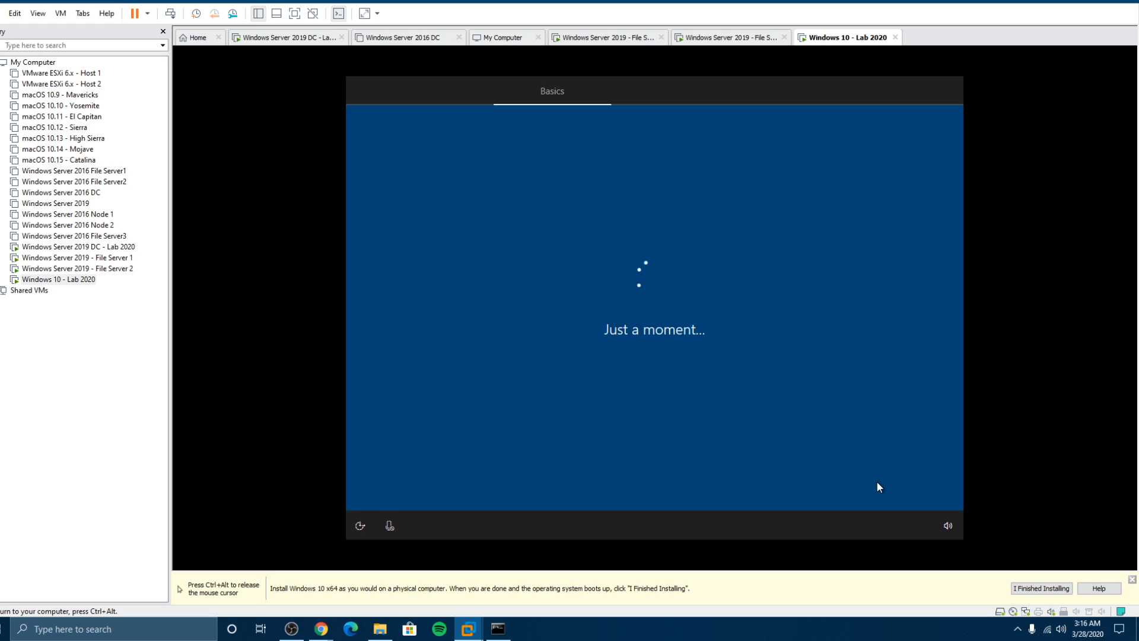
{"action": "key", "text": "ctrl+alt"}
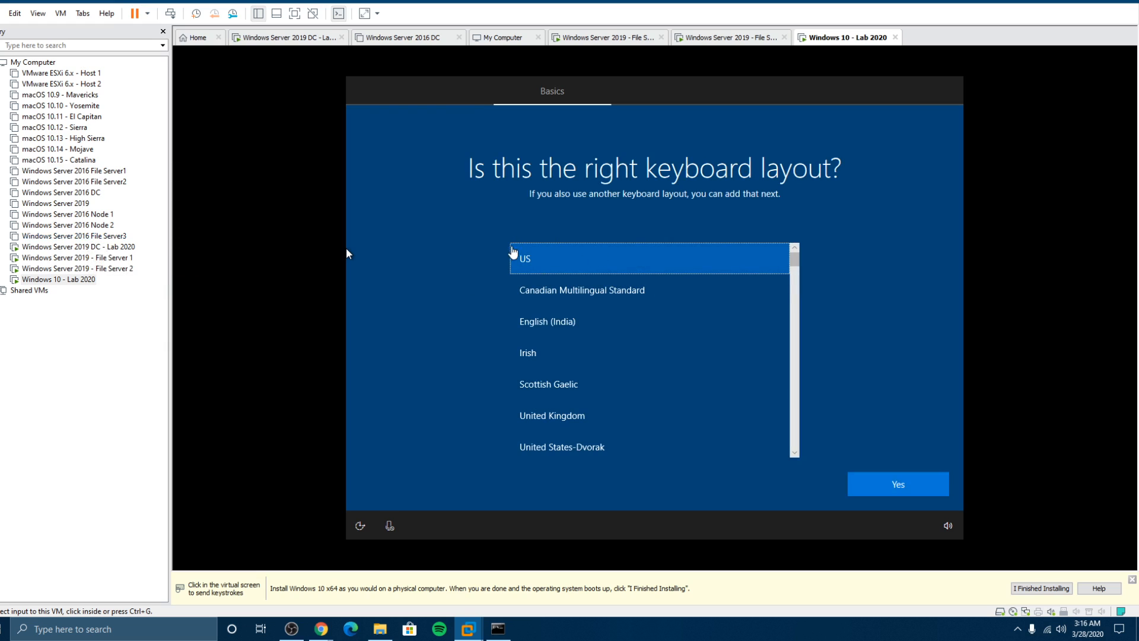
{"action": "left_click", "coordinate": [737, 416]}
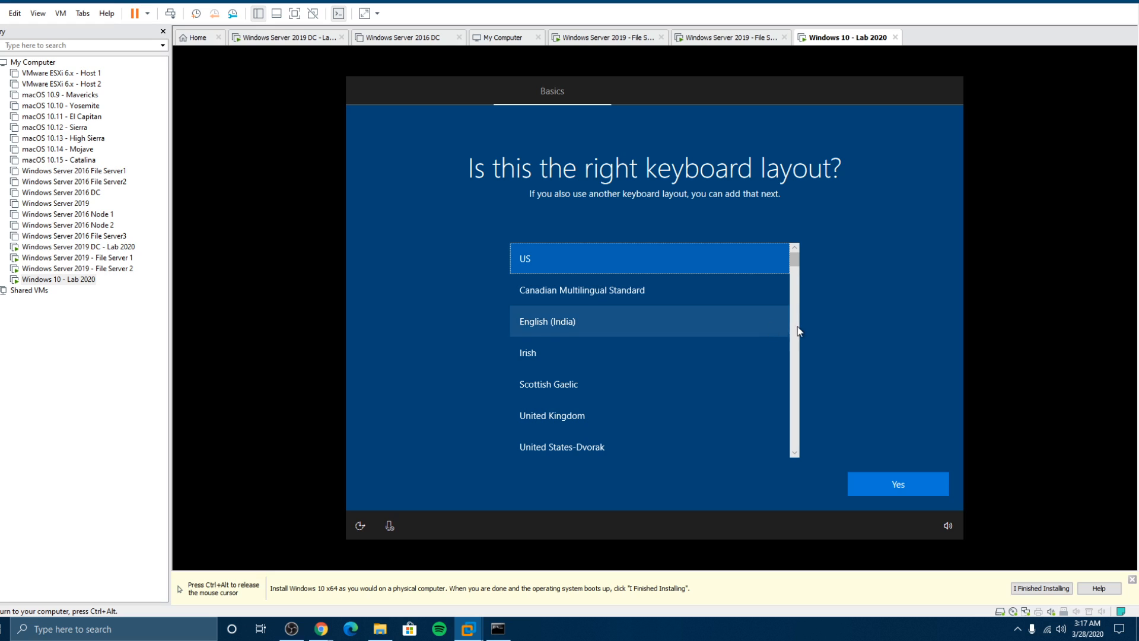
{"action": "left_click", "coordinate": [885, 484]}
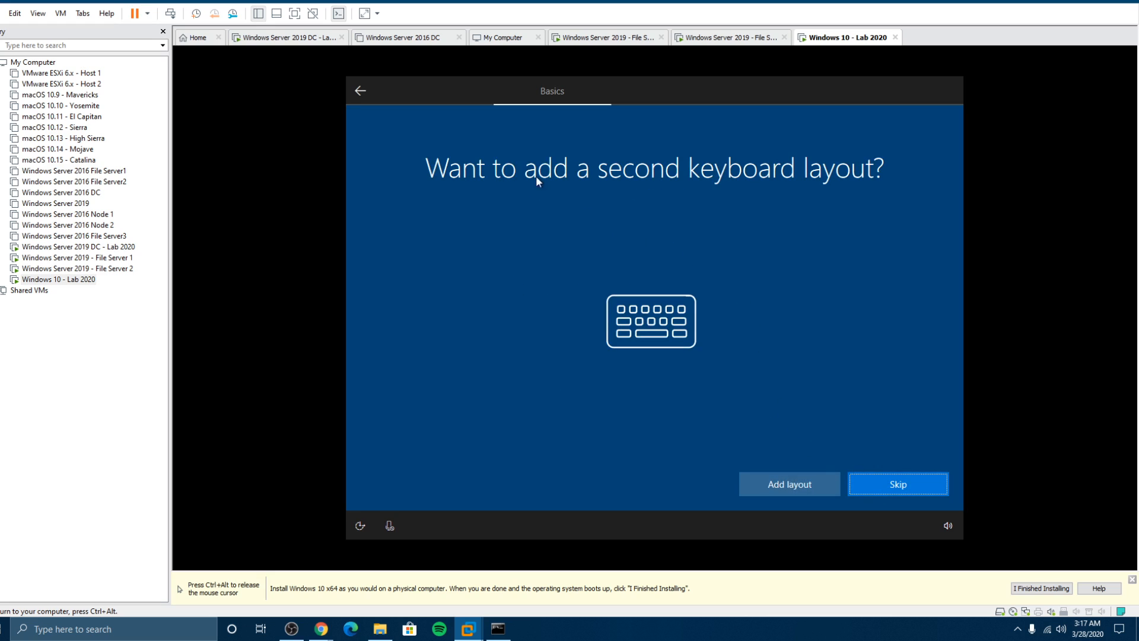
{"action": "left_click", "coordinate": [909, 488]}
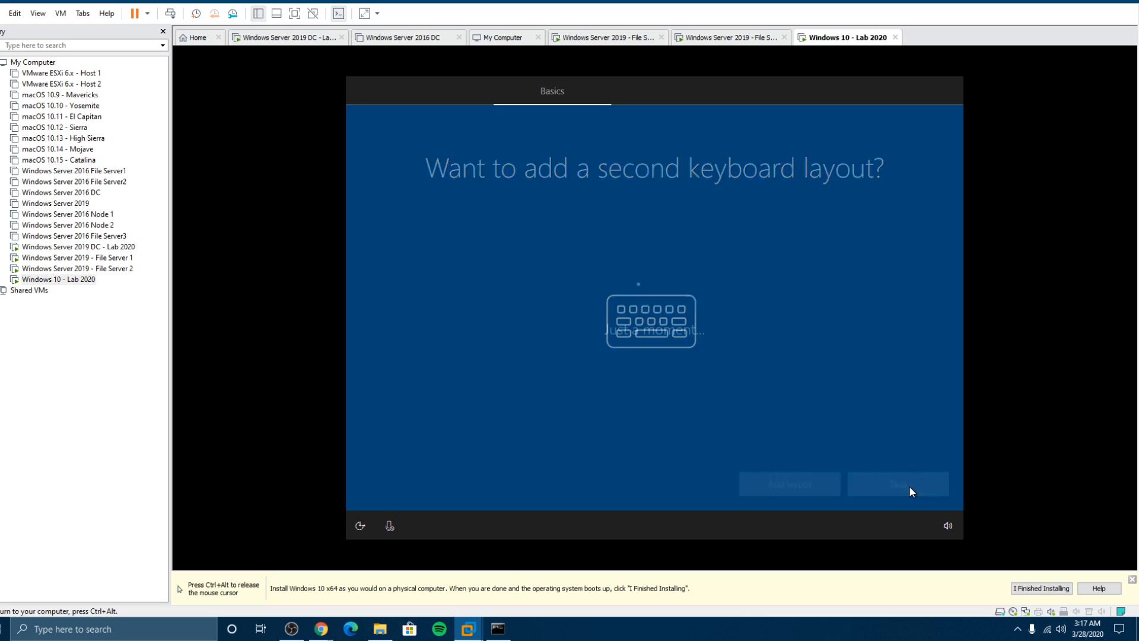
{"action": "key", "text": "ctrl+alt"}
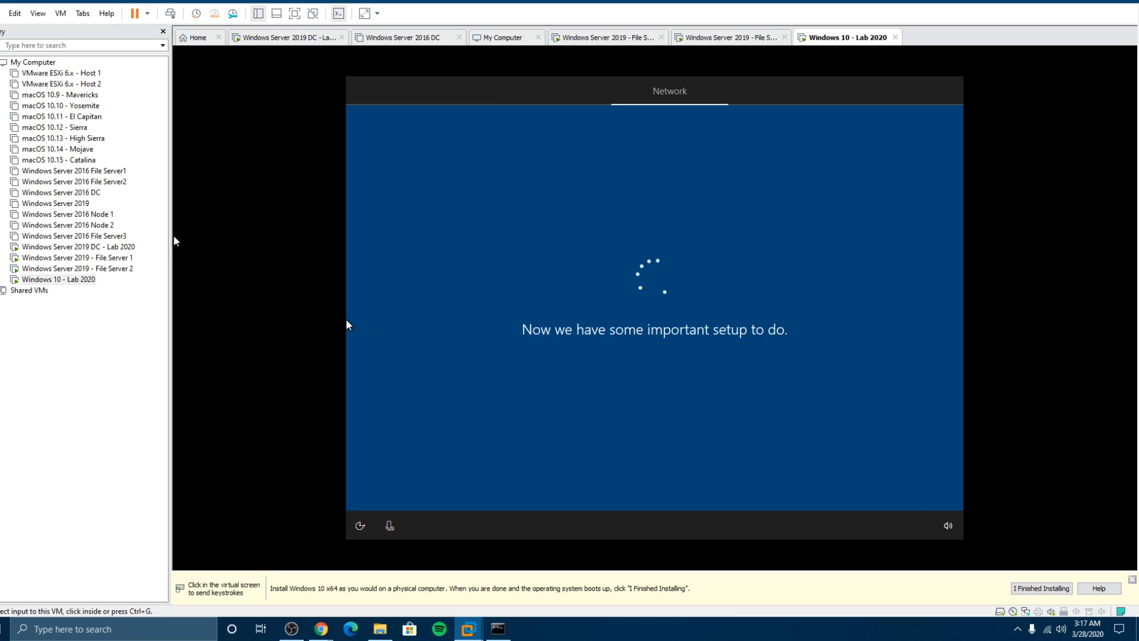
Step: On the DC, close Server Manager and view compuguy.info's Computers container in Active Directory Users and Computers
{"action": "left_click", "coordinate": [74, 246]}
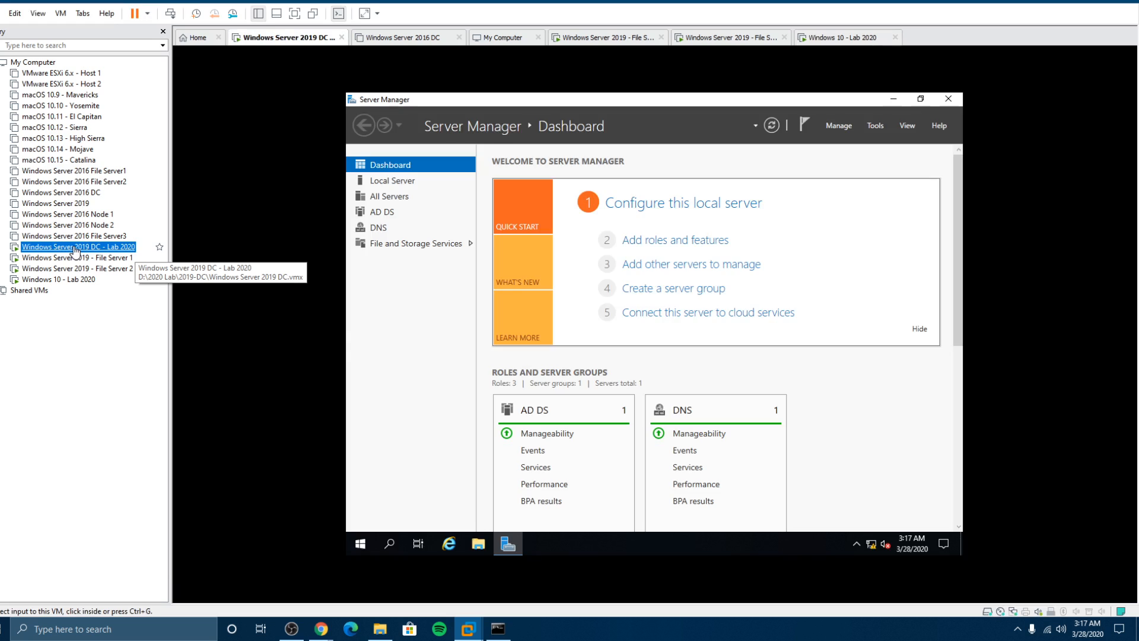
{"action": "left_click", "coordinate": [948, 99]}
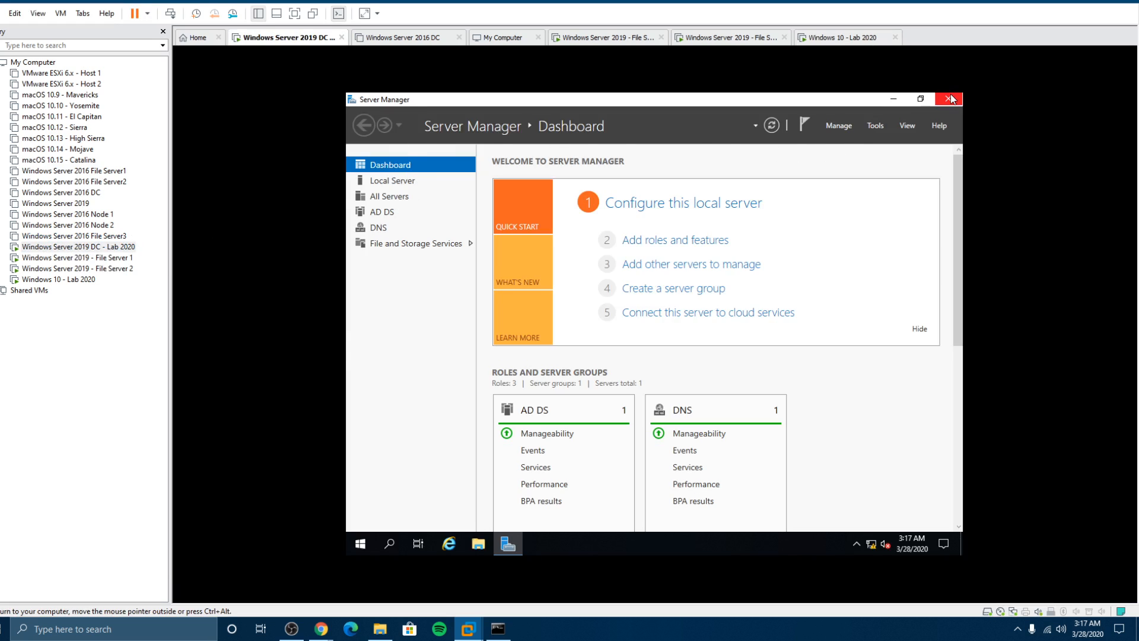
{"action": "left_click", "coordinate": [948, 99]}
{"action": "left_click", "coordinate": [361, 544]}
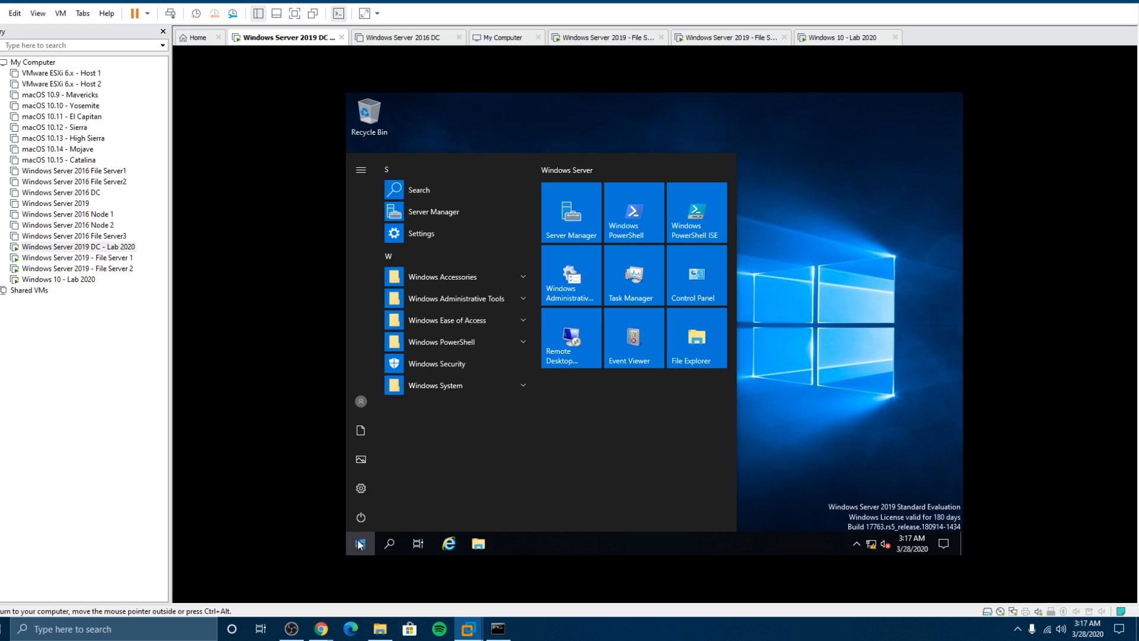
{"action": "left_click", "coordinate": [472, 301]}
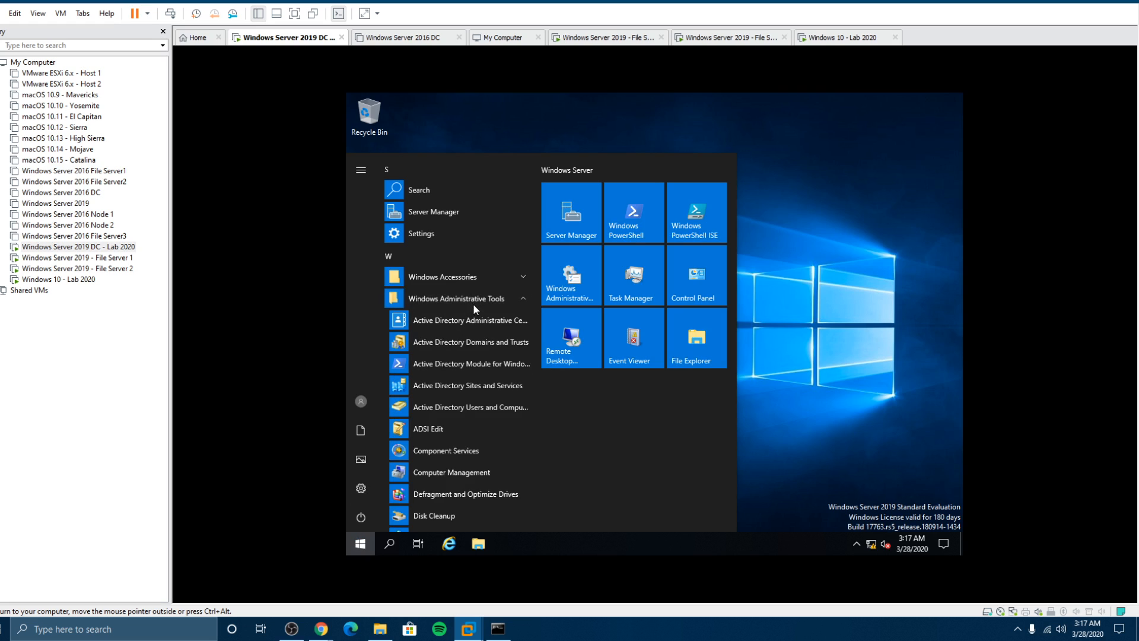
{"action": "left_click", "coordinate": [470, 409]}
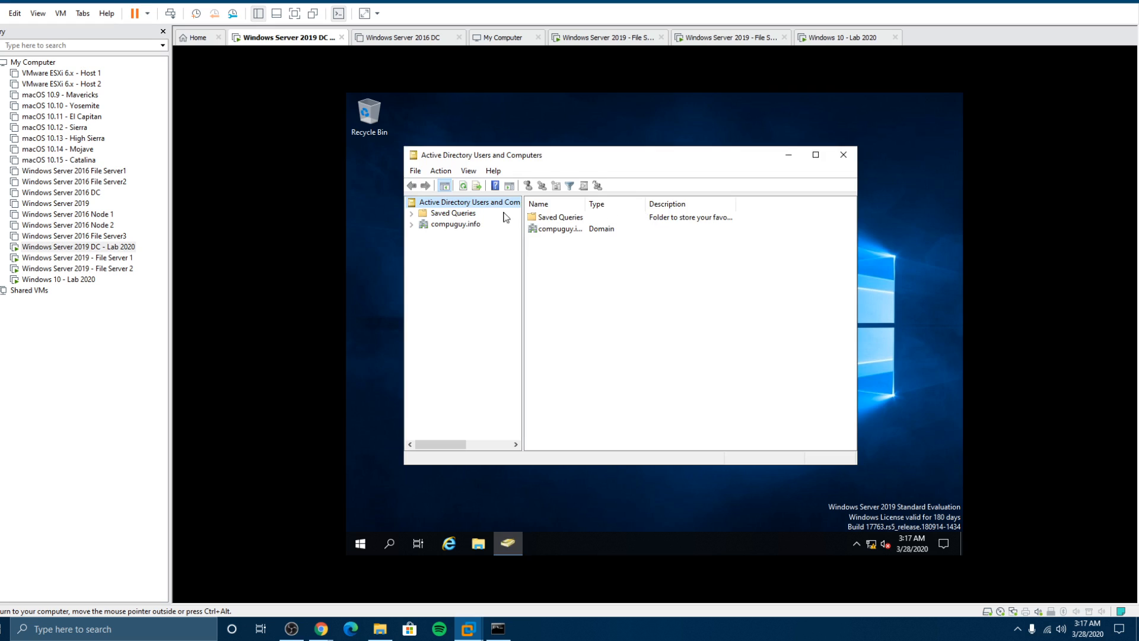
{"action": "left_click", "coordinate": [412, 223]}
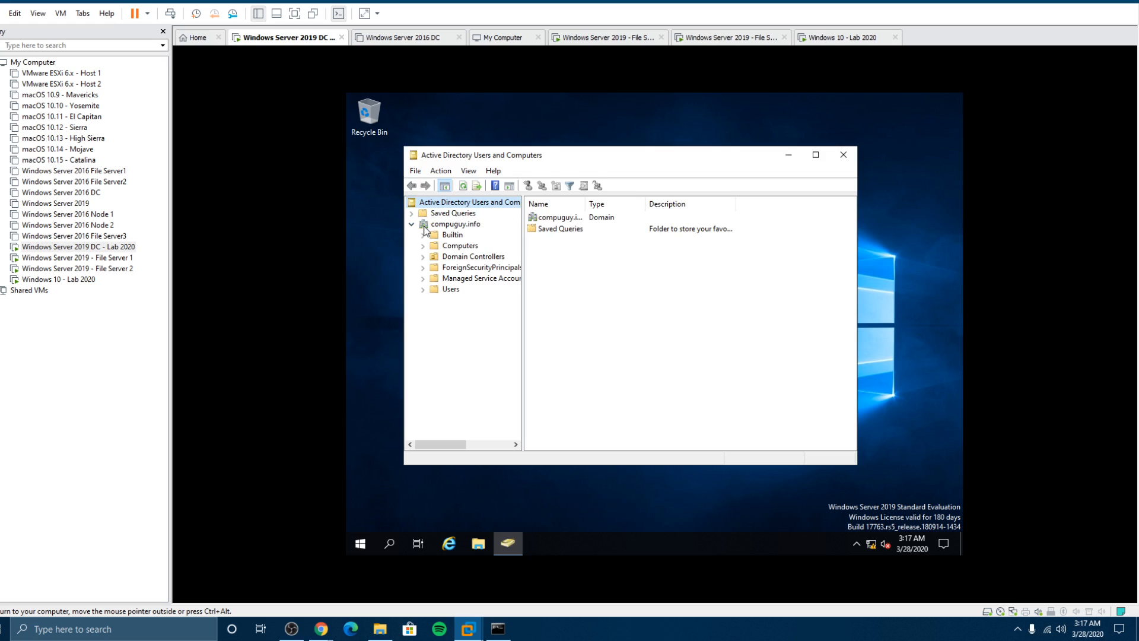
{"action": "left_click", "coordinate": [449, 246]}
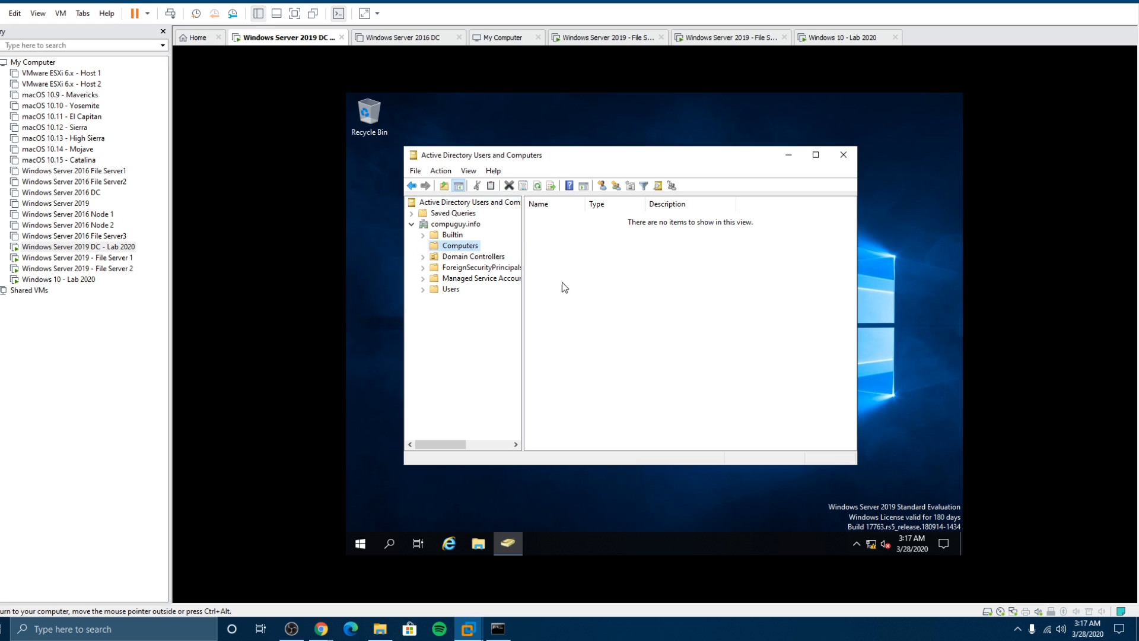
{"action": "left_click", "coordinate": [83, 280]}
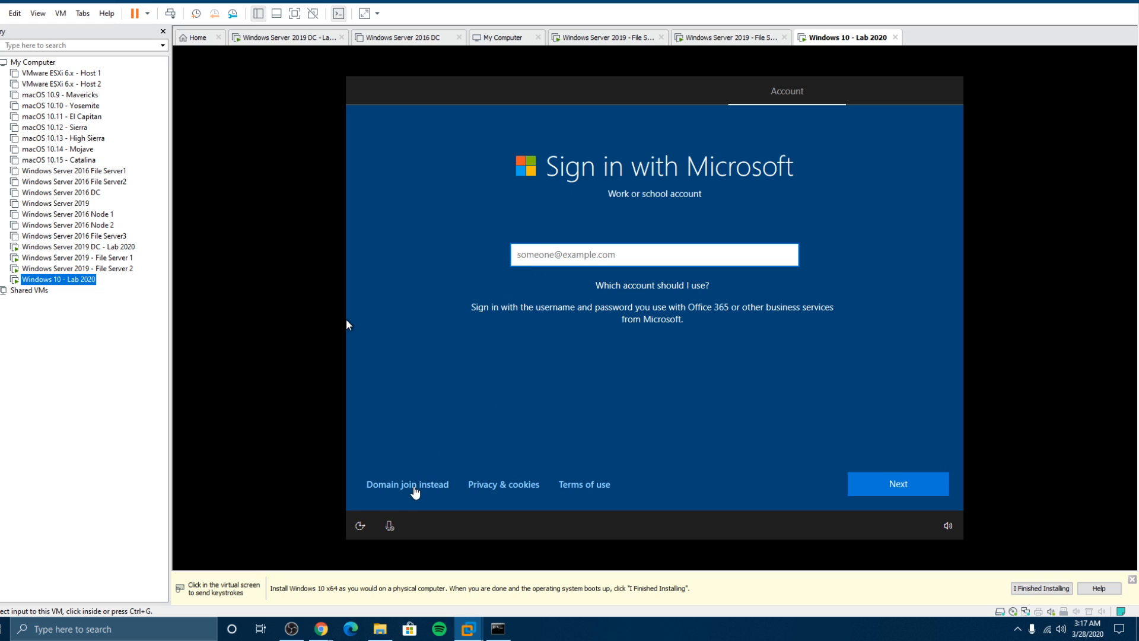
Step: Choose Domain join instead and enter the local account user name
{"action": "left_click", "coordinate": [414, 486]}
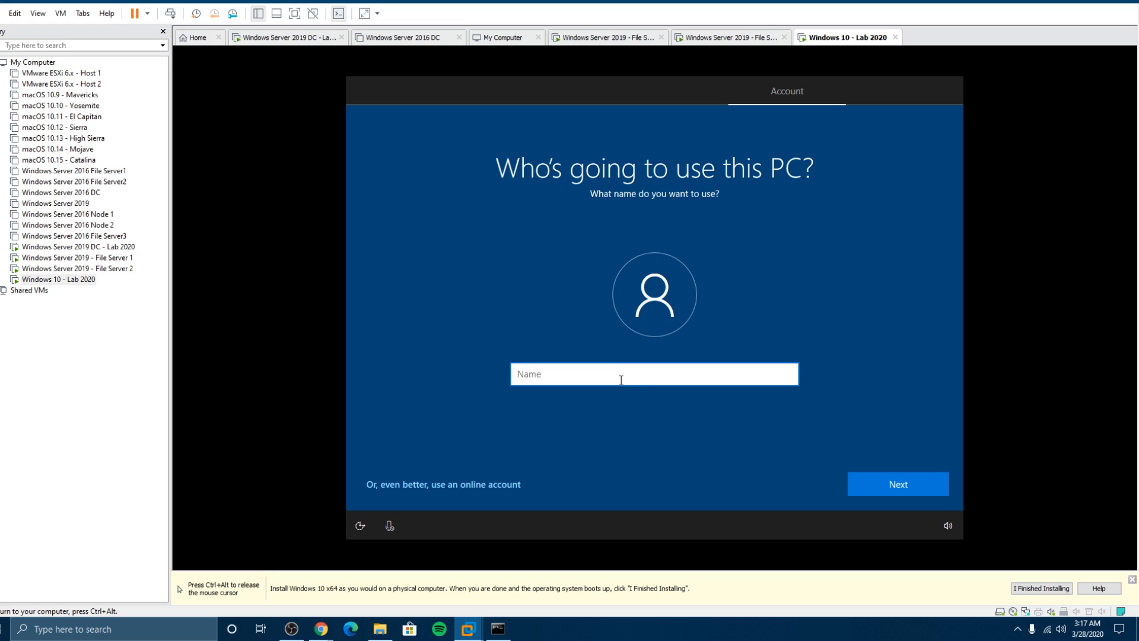
{"action": "type", "text": "compuguy"}
{"action": "left_click", "coordinate": [876, 480]}
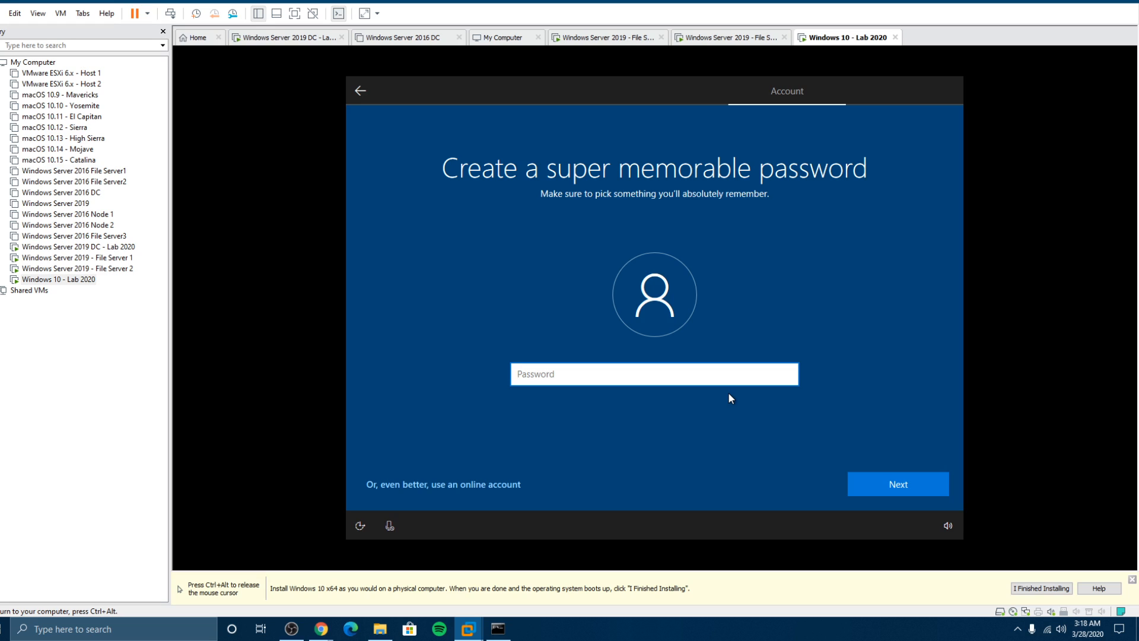
Step: Set and confirm the local account password
{"action": "type", "text": "P"}
{"action": "key", "text": "BackSpace"}
{"action": "key", "text": "BackSpace"}
{"action": "type", "text": "Password123"}
{"action": "key", "text": "Return"}
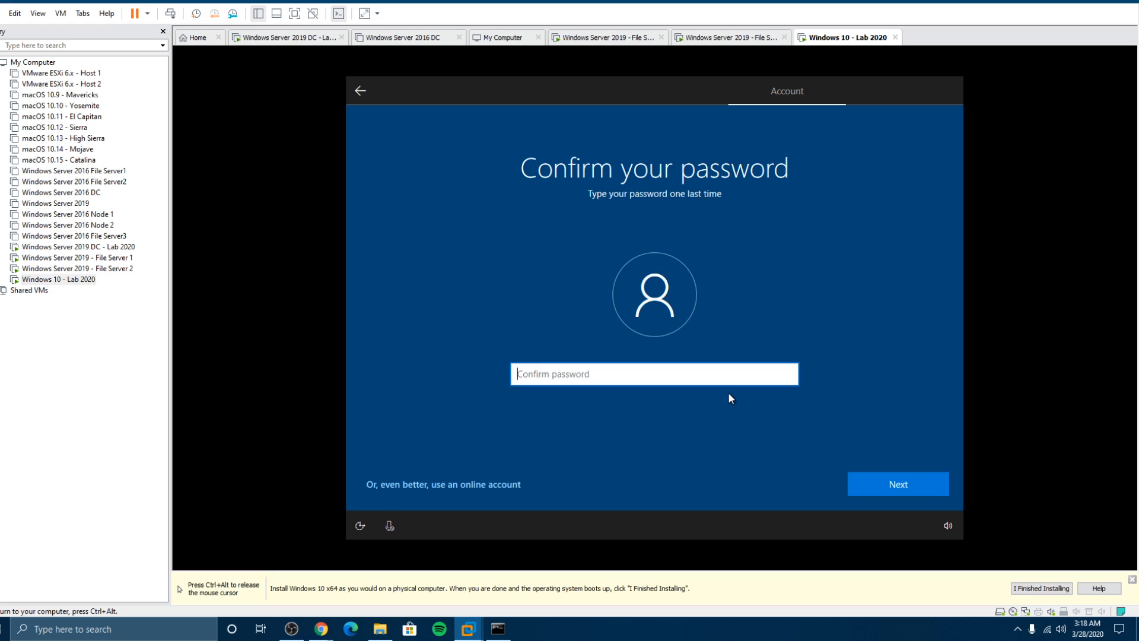
{"action": "type", "text": "Password123"}
{"action": "key", "text": "Return"}
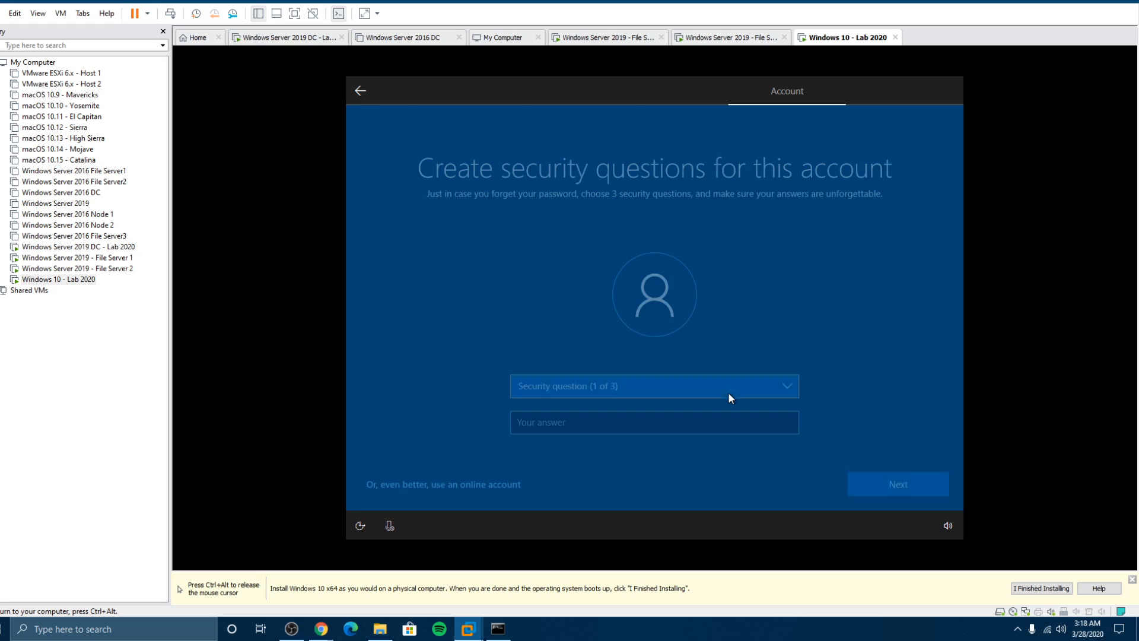
Step: Choose the first pet's name security question and enter its answer
{"action": "left_click", "coordinate": [615, 427]}
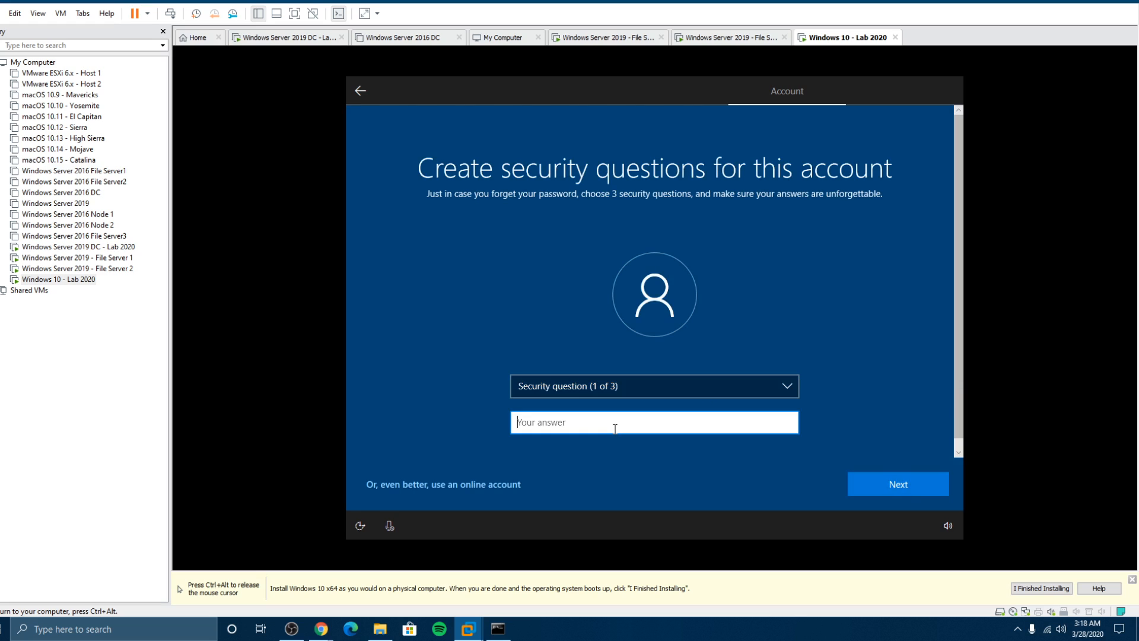
{"action": "left_click", "coordinate": [904, 488]}
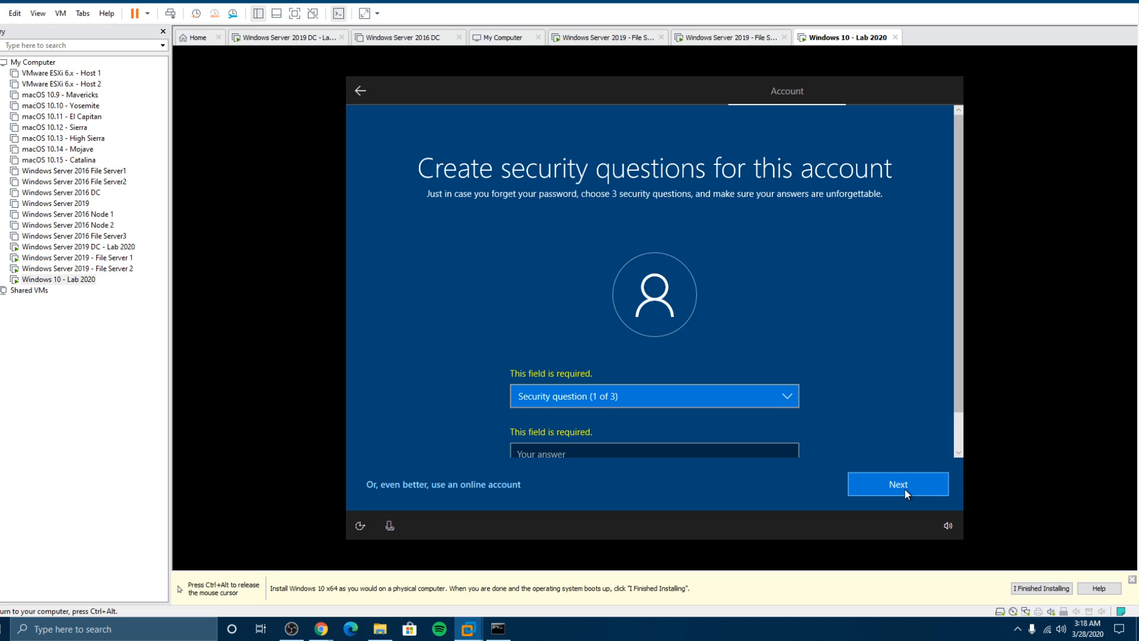
{"action": "scroll", "coordinate": [720, 415], "scroll_direction": "down", "scroll_amount": 1}
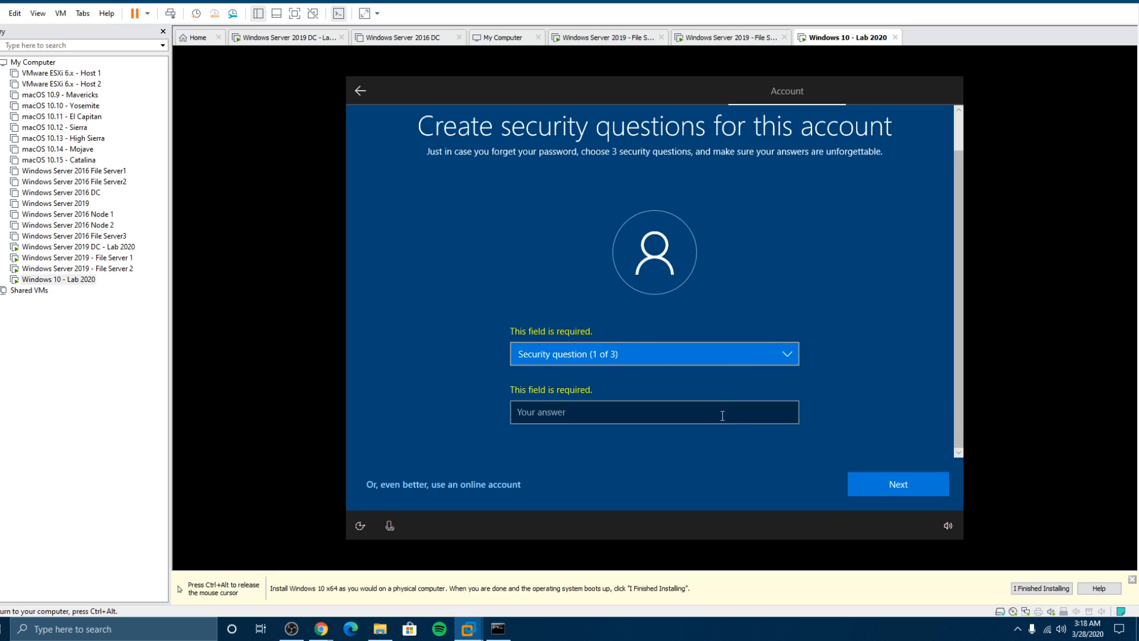
{"action": "left_click", "coordinate": [621, 353]}
{"action": "left_click", "coordinate": [617, 366]}
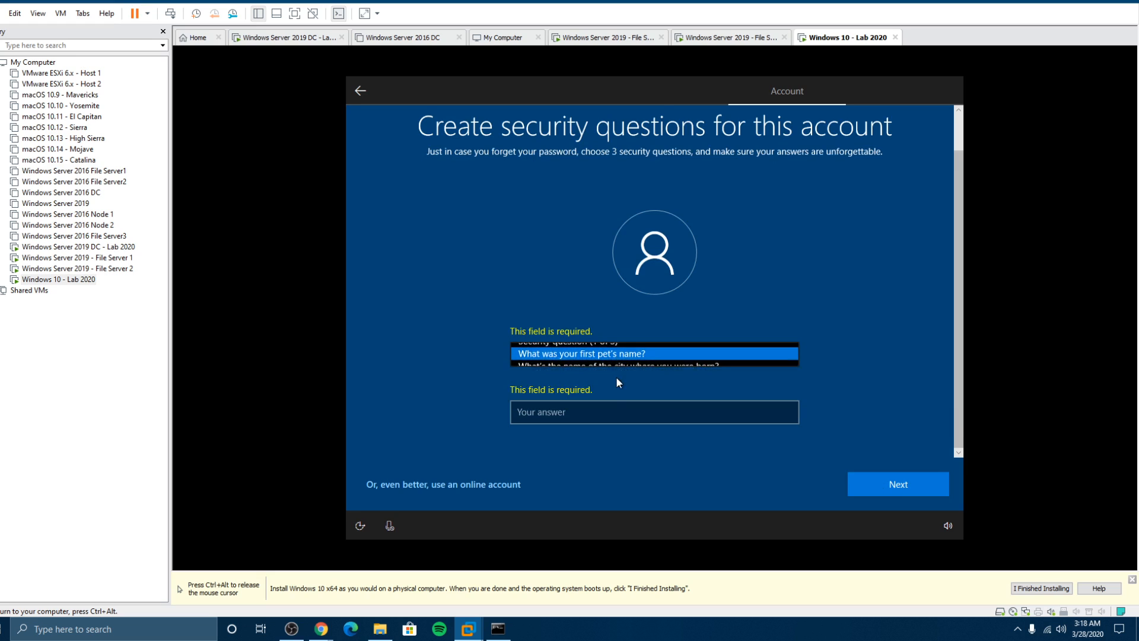
{"action": "left_click", "coordinate": [614, 411]}
{"action": "type", "text": "spot"}
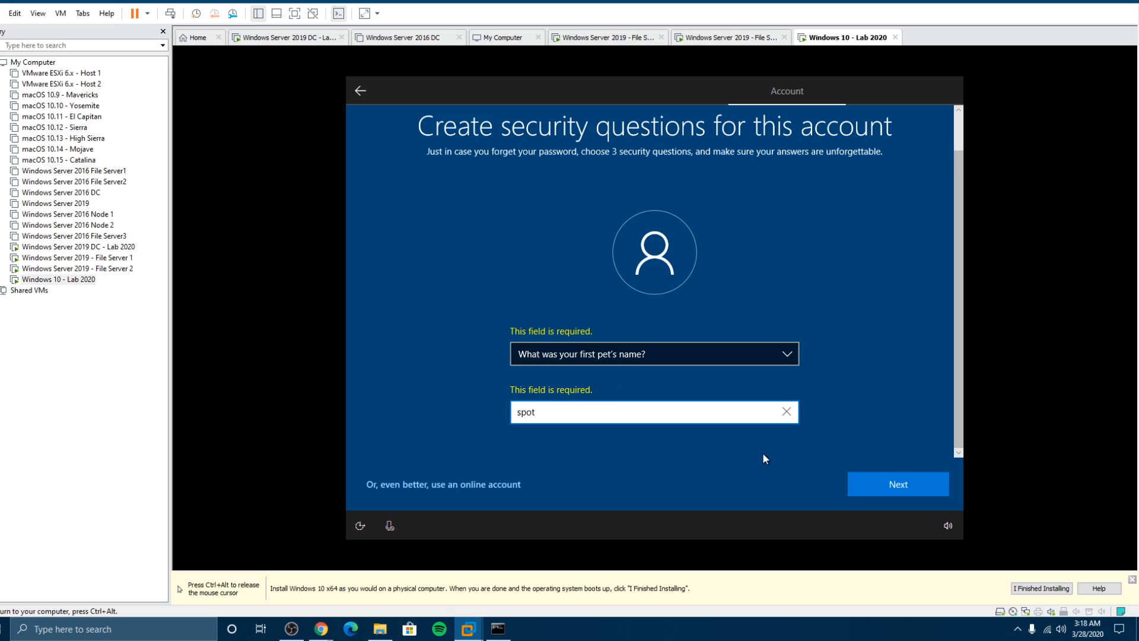
{"action": "left_click", "coordinate": [899, 486]}
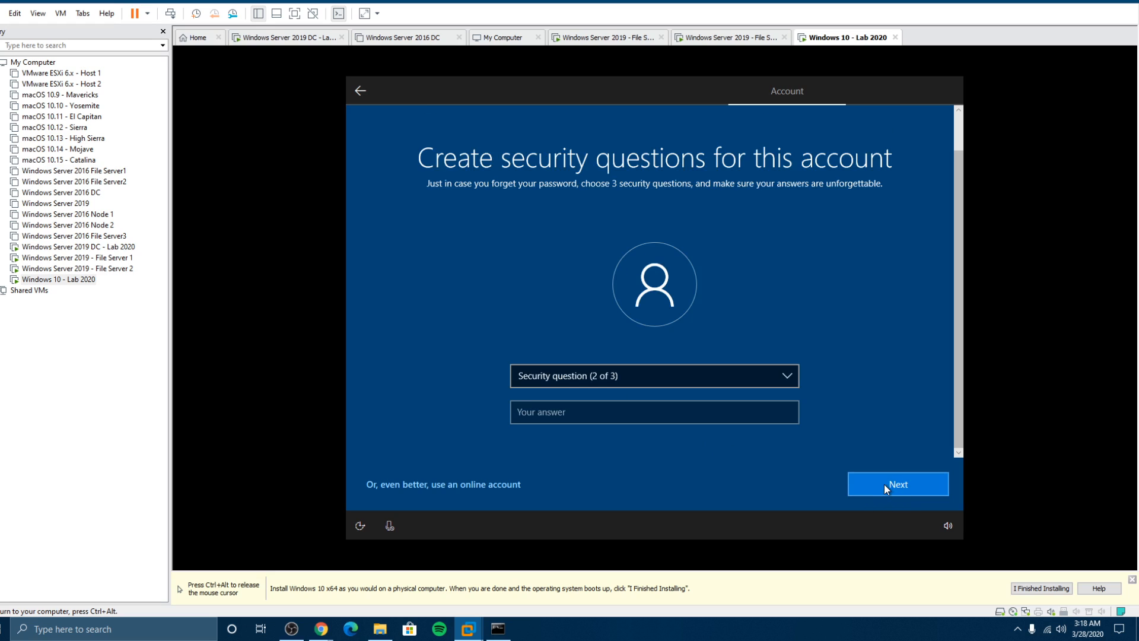
Step: Choose the city where you were born question and enter its answer
{"action": "left_click", "coordinate": [634, 377]}
{"action": "left_click", "coordinate": [621, 390]}
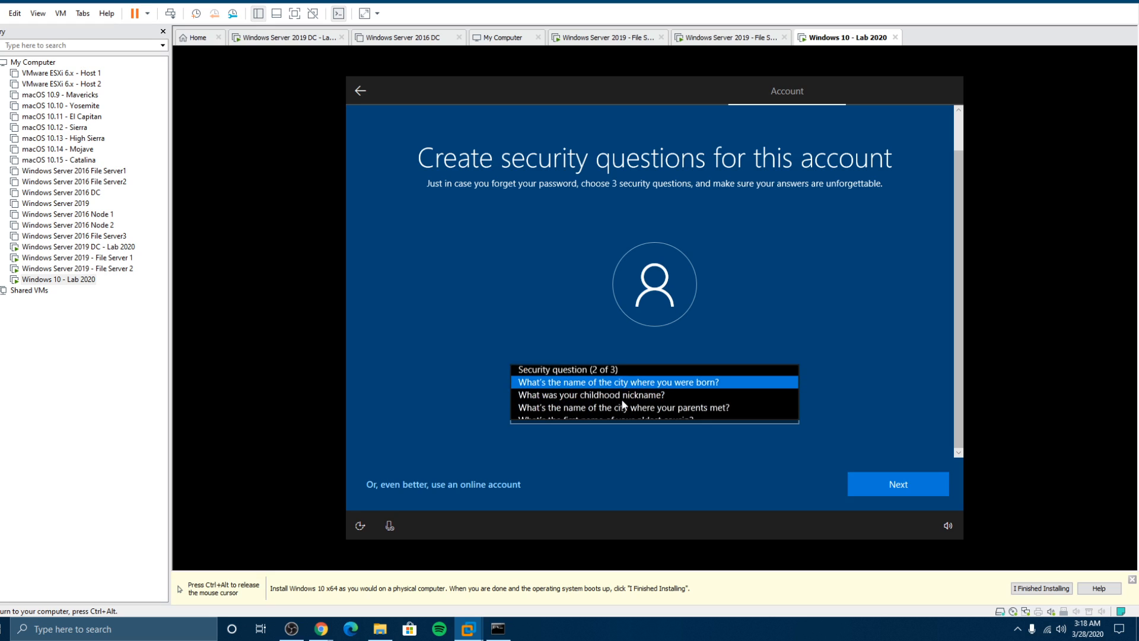
{"action": "left_click", "coordinate": [619, 411]}
{"action": "type", "text": "toronto"}
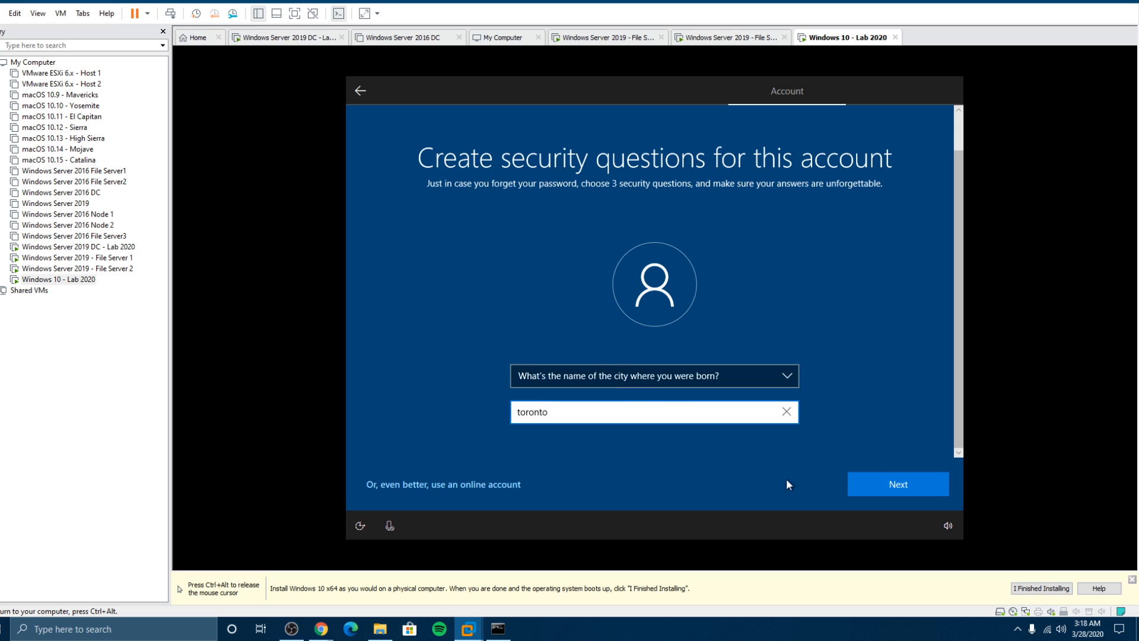
{"action": "left_click", "coordinate": [901, 479]}
Step: Choose the childhood nickname question and enter its answer
{"action": "left_click", "coordinate": [643, 377]}
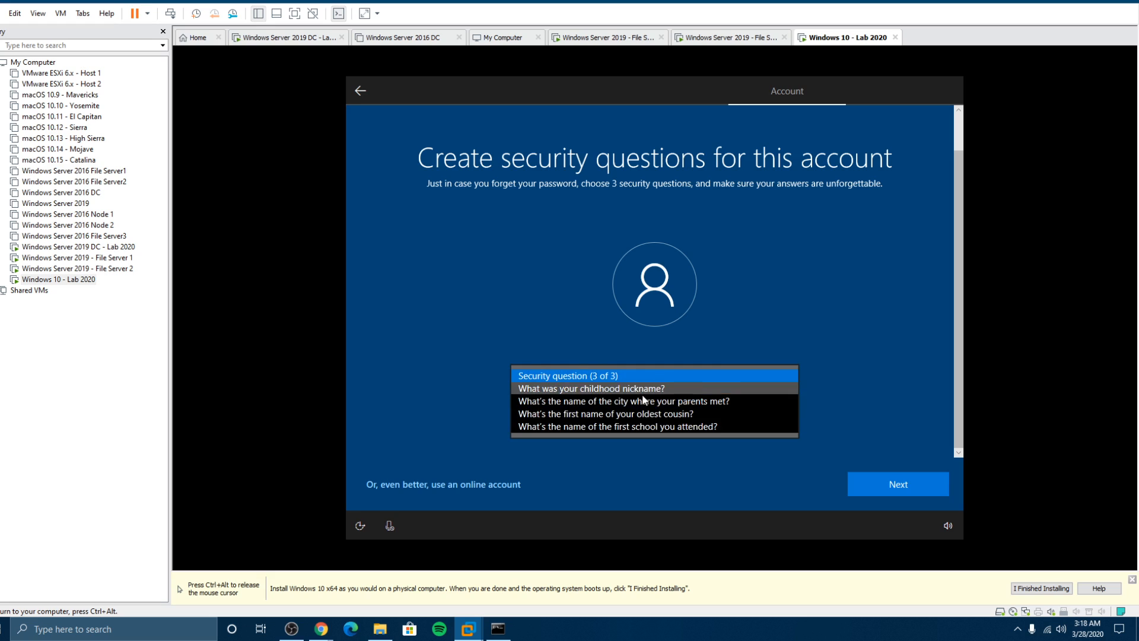
{"action": "left_click", "coordinate": [638, 390]}
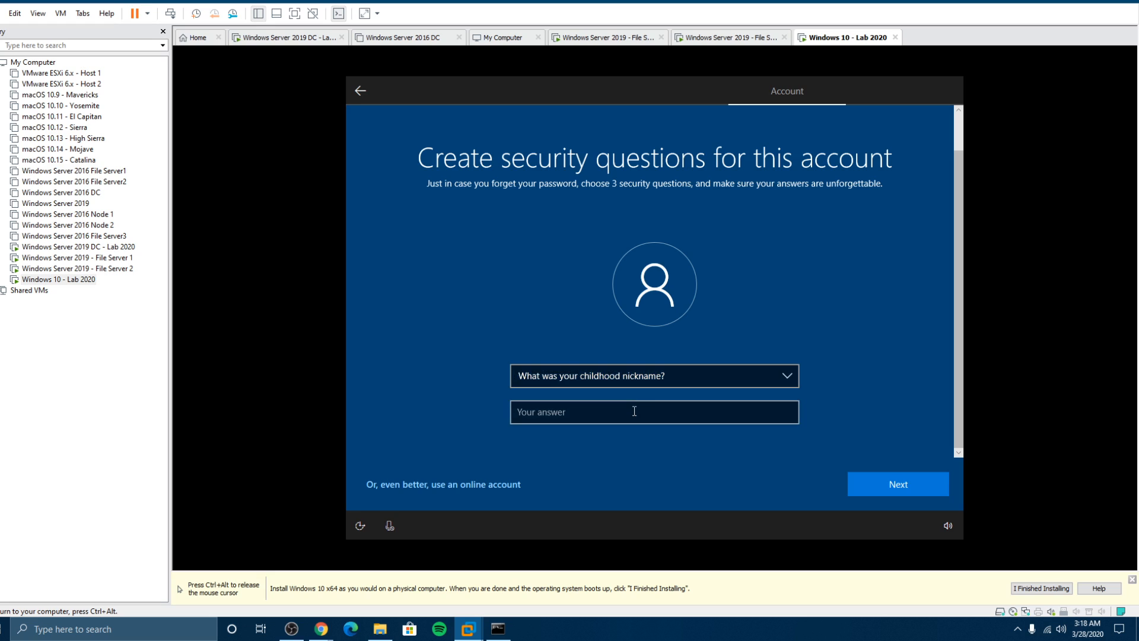
{"action": "left_click", "coordinate": [634, 411]}
{"action": "type", "text": "compuguy"}
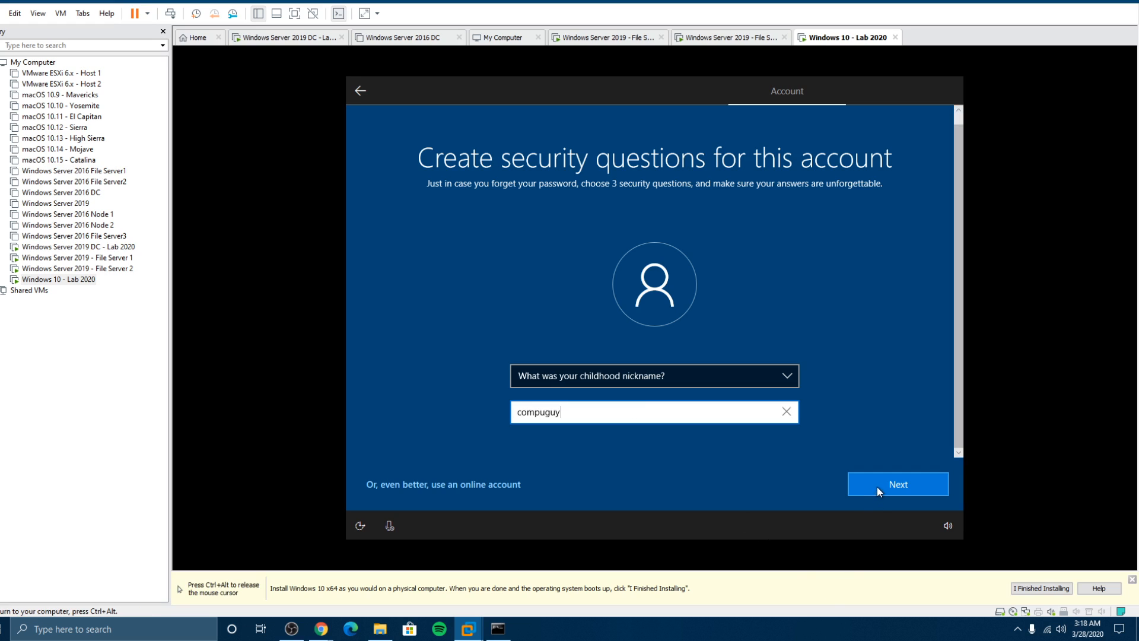
{"action": "left_click", "coordinate": [877, 486]}
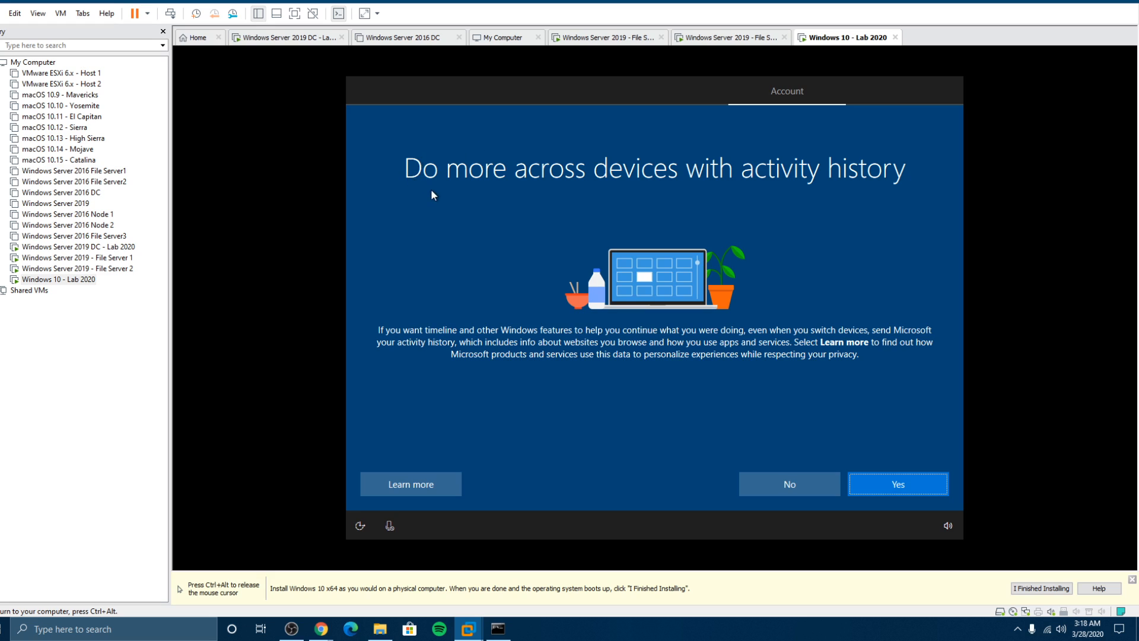
Step: Decline activity history and the Cortana digital assistant
{"action": "left_click", "coordinate": [806, 481]}
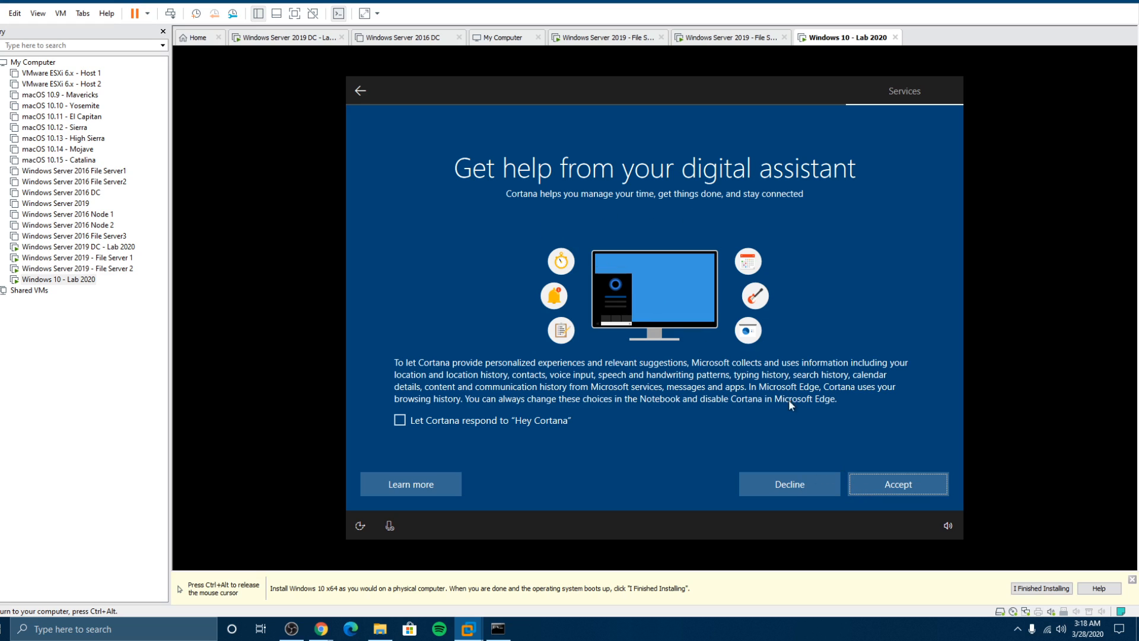
{"action": "left_click", "coordinate": [802, 498]}
{"action": "left_click", "coordinate": [798, 488]}
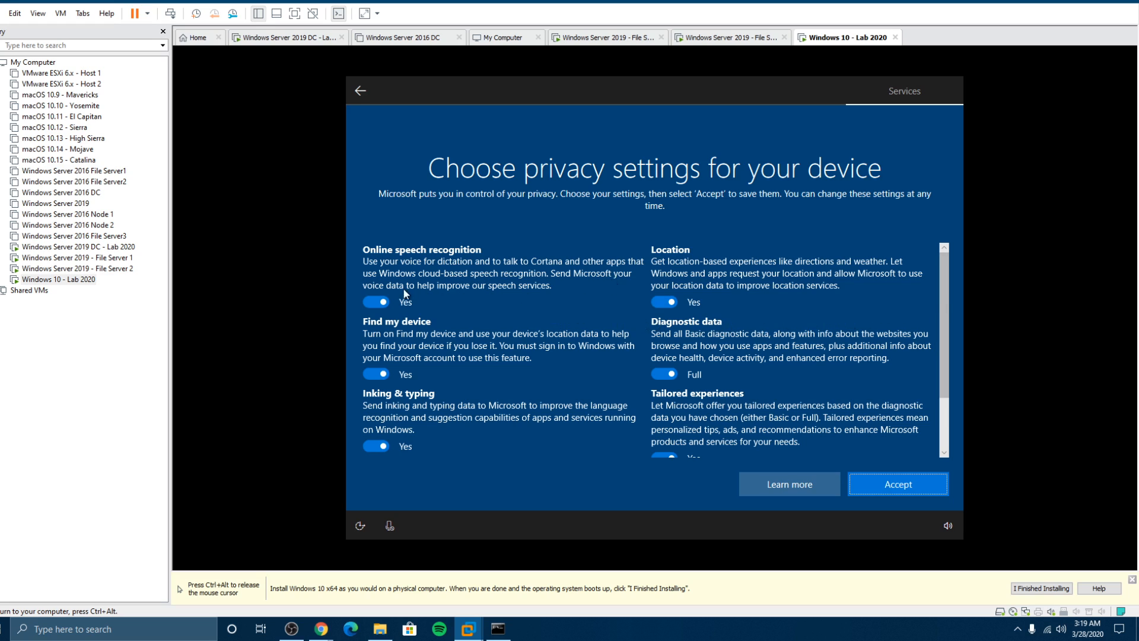
Step: Turn off speech, Find my device, inking, location, tailored experiences and advertising ID; set Basic diagnostics; accept
{"action": "left_click", "coordinate": [376, 302]}
{"action": "left_click", "coordinate": [366, 386]}
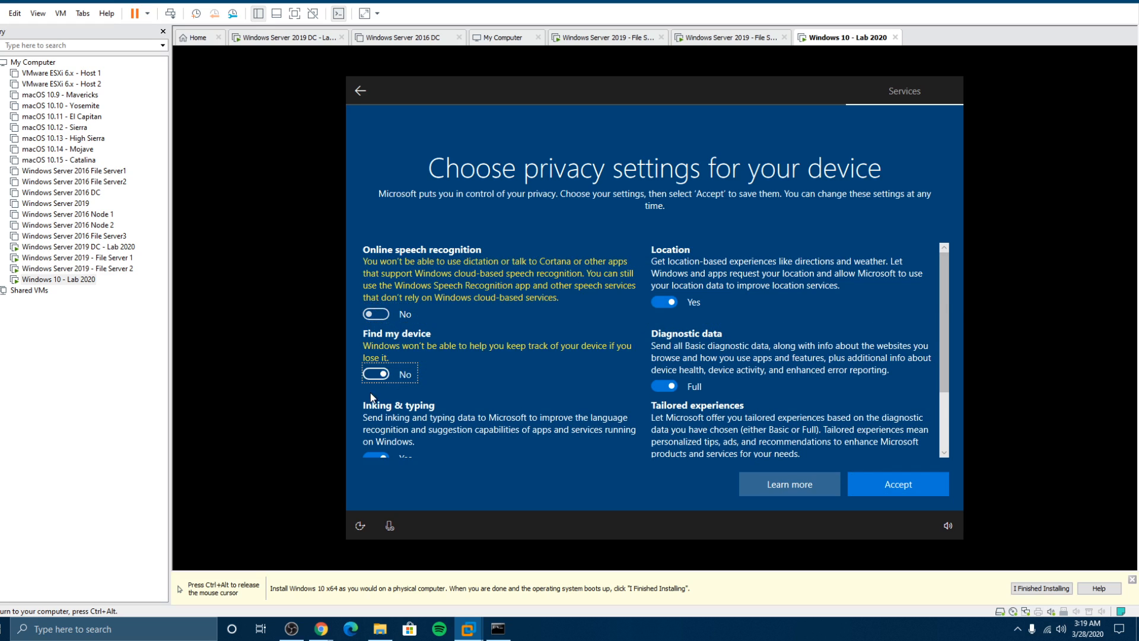
{"action": "left_click", "coordinate": [374, 454]}
{"action": "left_click", "coordinate": [664, 386]}
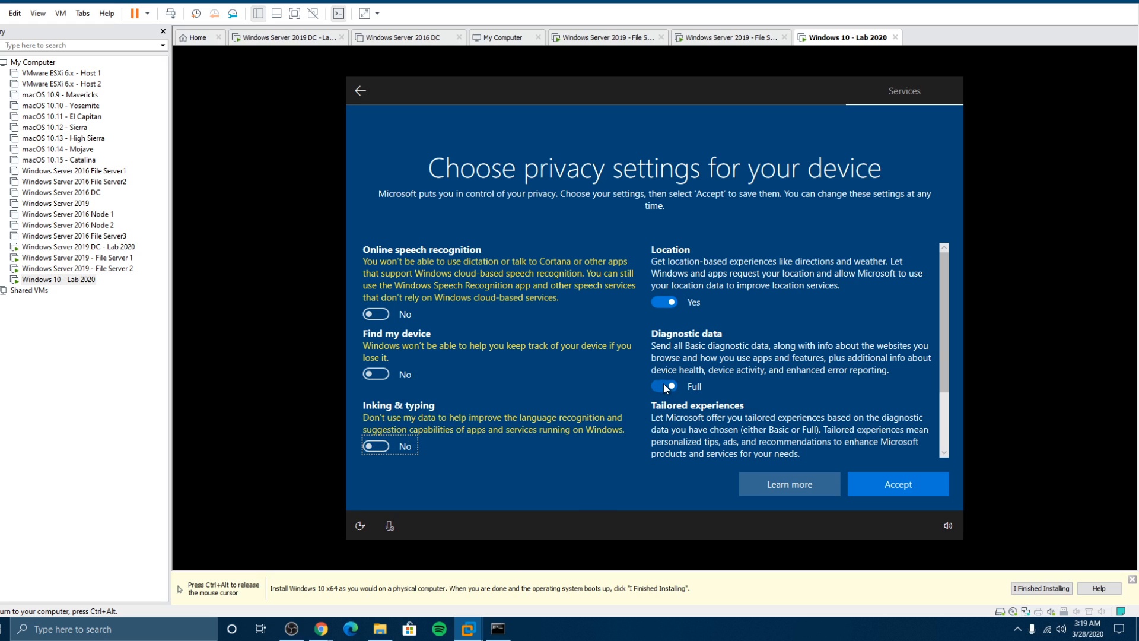
{"action": "left_click", "coordinate": [656, 304]}
{"action": "scroll", "coordinate": [635, 320], "scroll_direction": "down", "scroll_amount": 3}
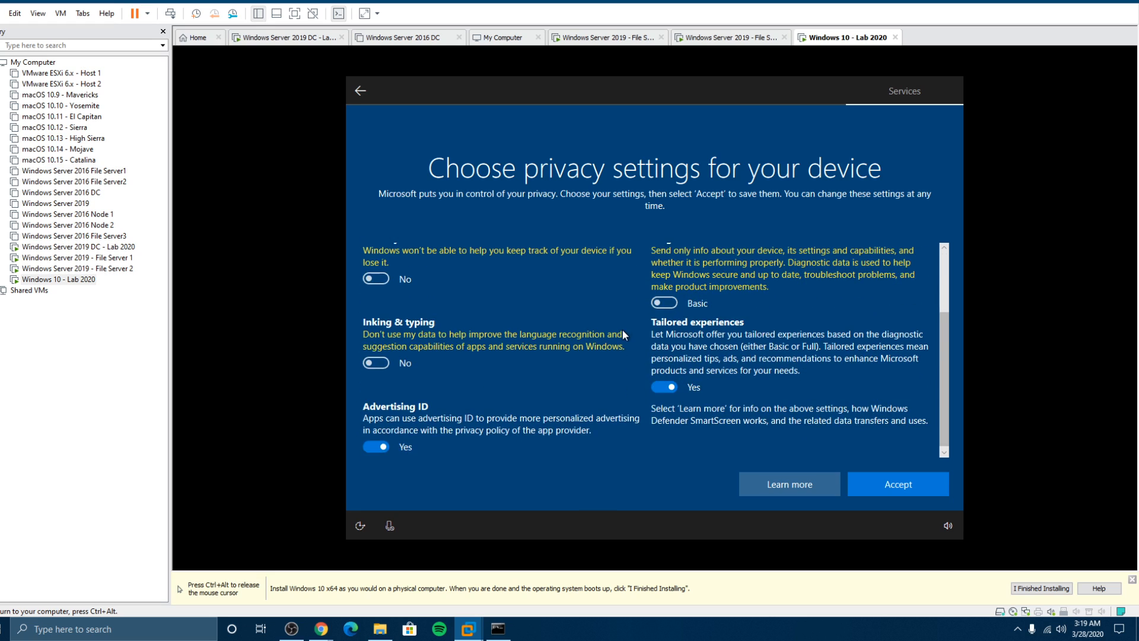
{"action": "left_click", "coordinate": [653, 385]}
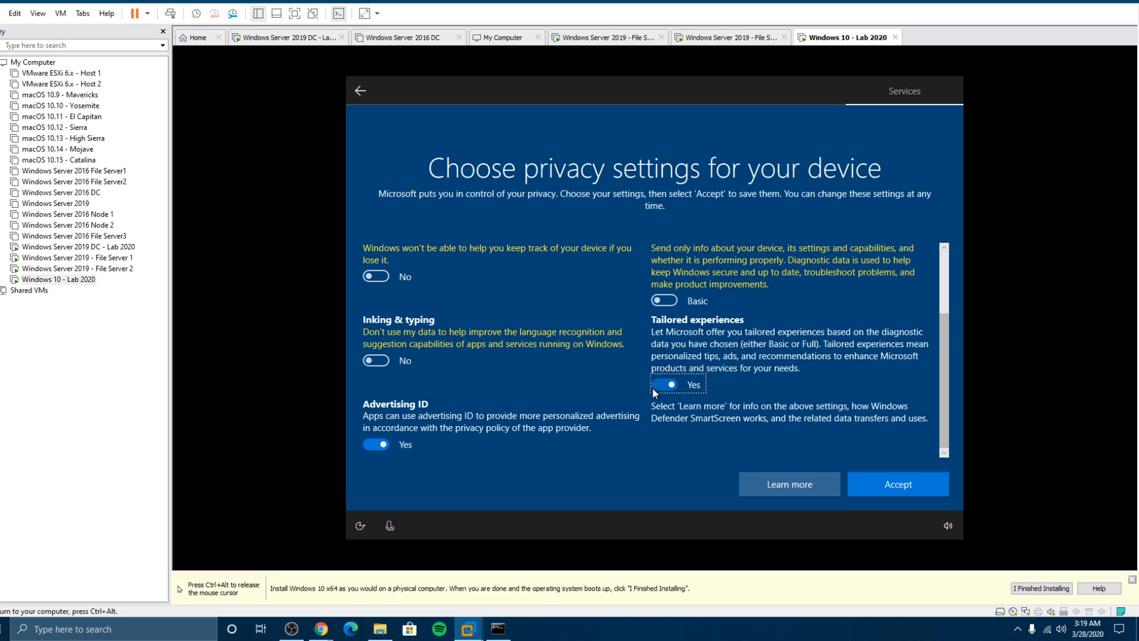
{"action": "left_click", "coordinate": [374, 445]}
{"action": "left_click", "coordinate": [909, 485]}
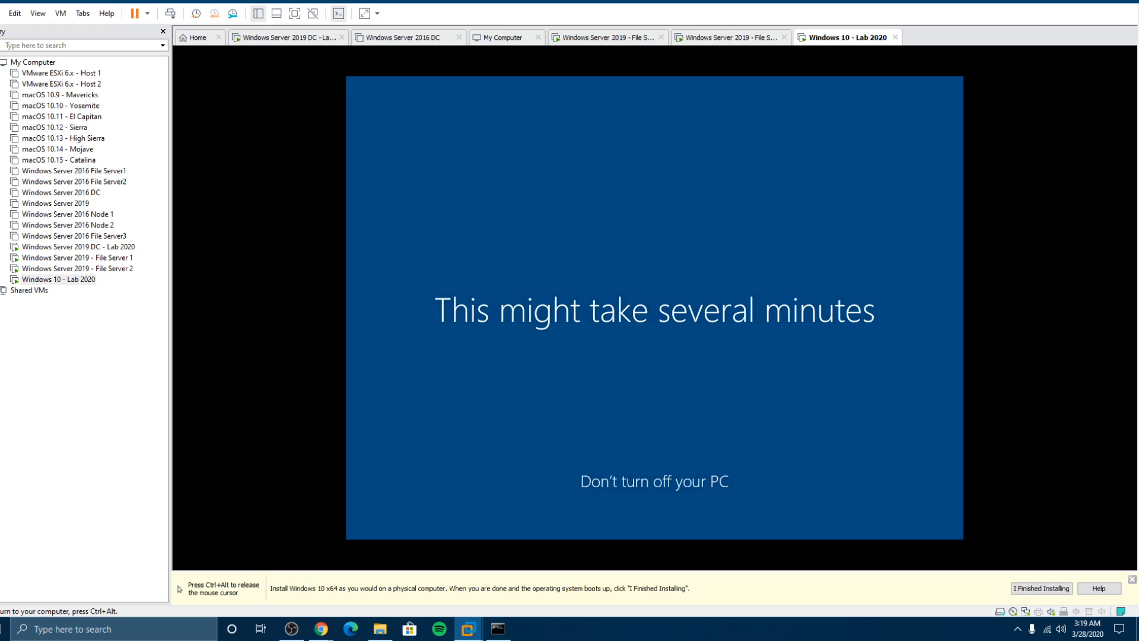
{"action": "key", "text": "ctrl+alt"}
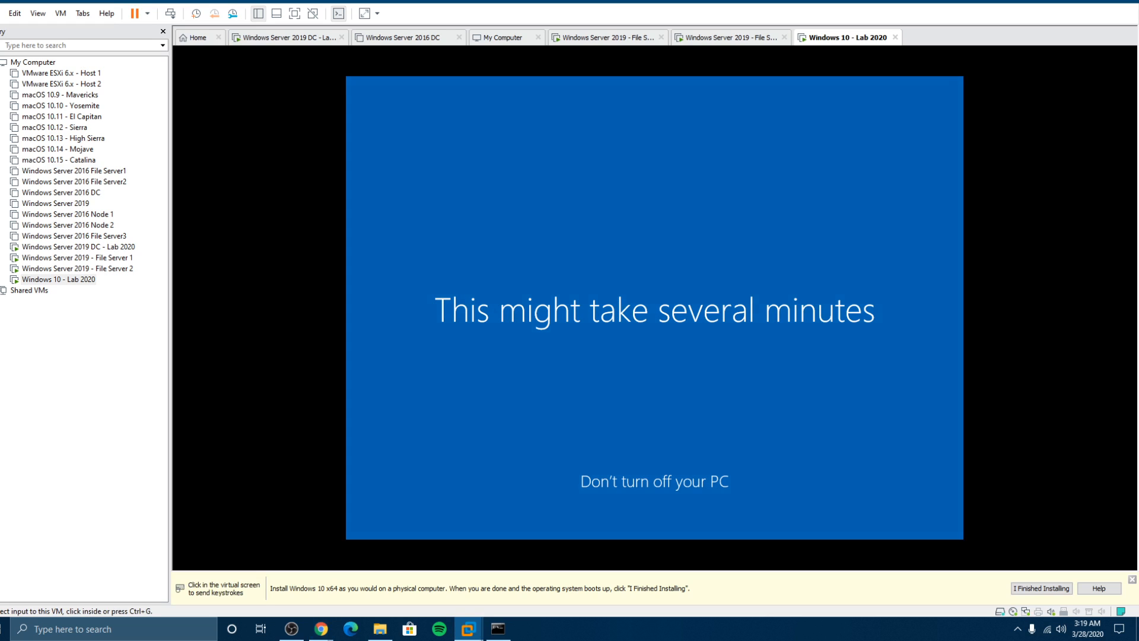
{"action": "key", "text": "alt+Tab"}
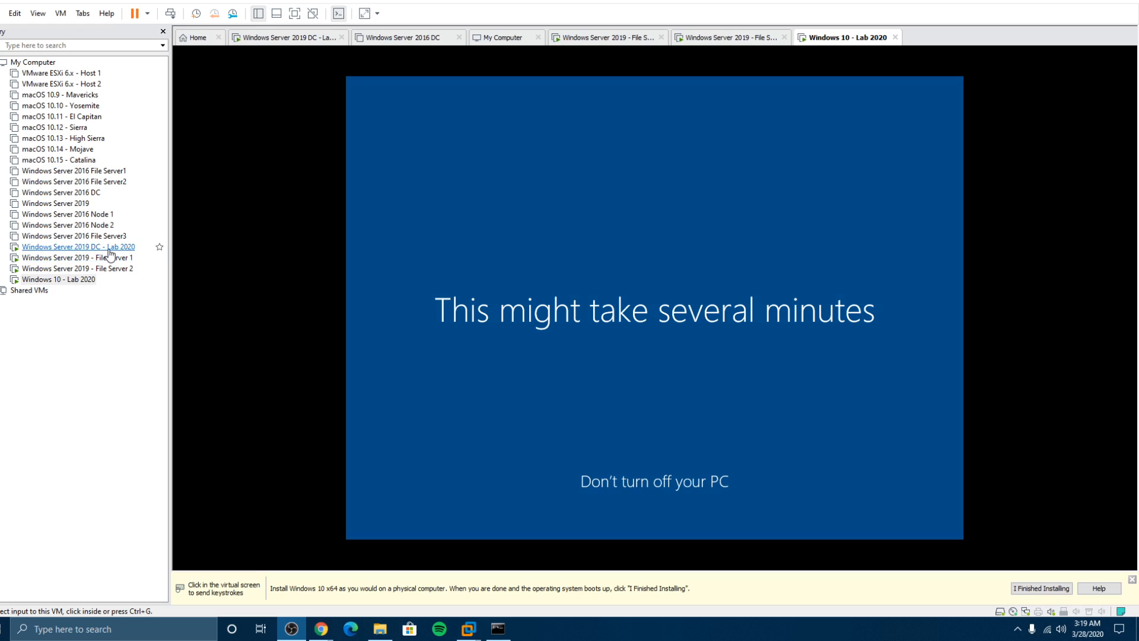
{"action": "left_click", "coordinate": [137, 246]}
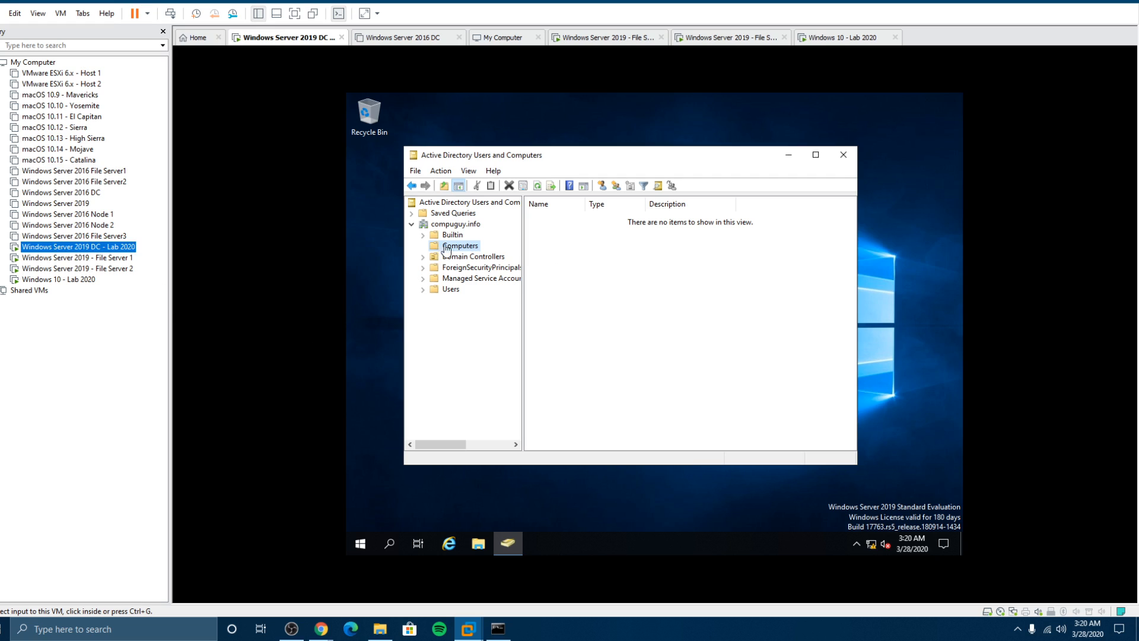
{"action": "left_click", "coordinate": [65, 279]}
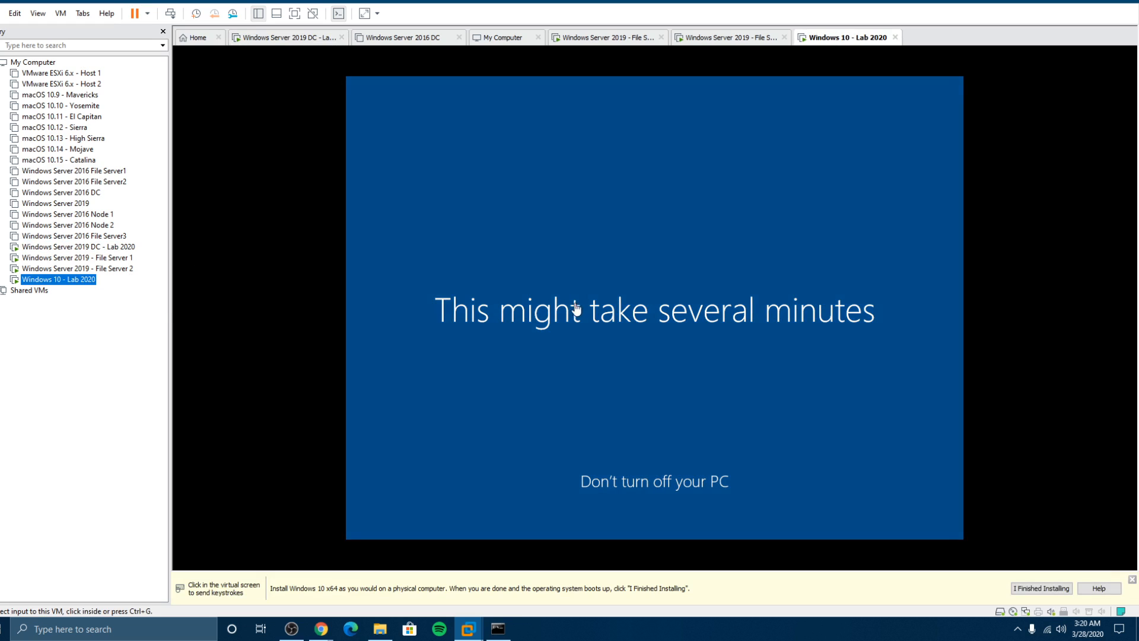
Step: Finish VMware Tools setup and restart File Server 1 and File Server 2, then return to Windows 10 - Lab 2020
{"action": "left_click", "coordinate": [89, 259]}
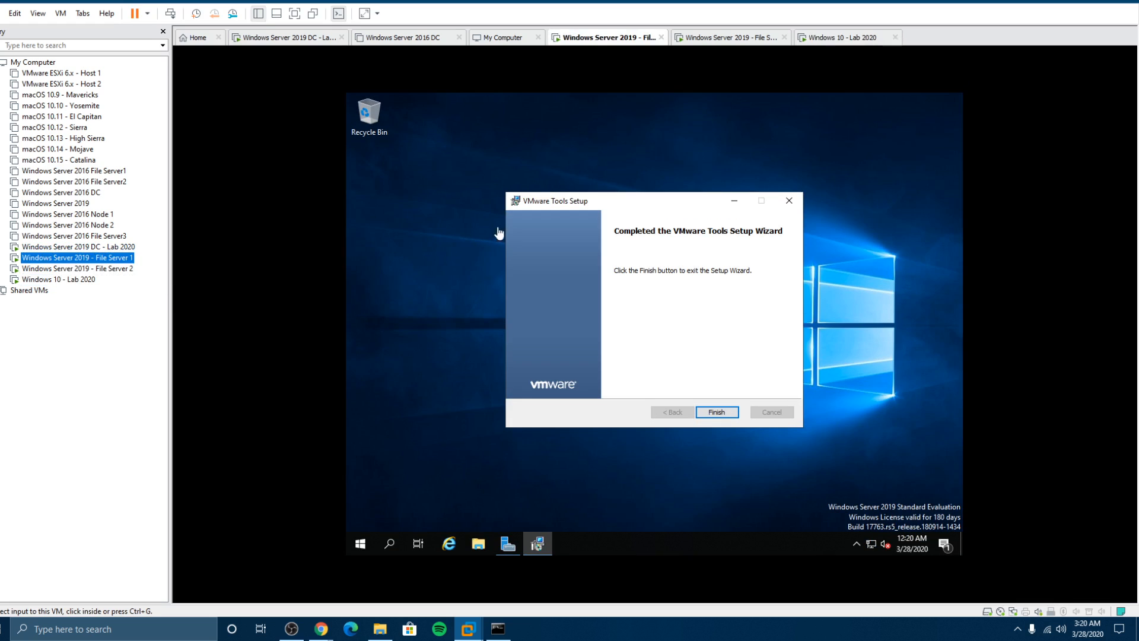
{"action": "left_click", "coordinate": [711, 412]}
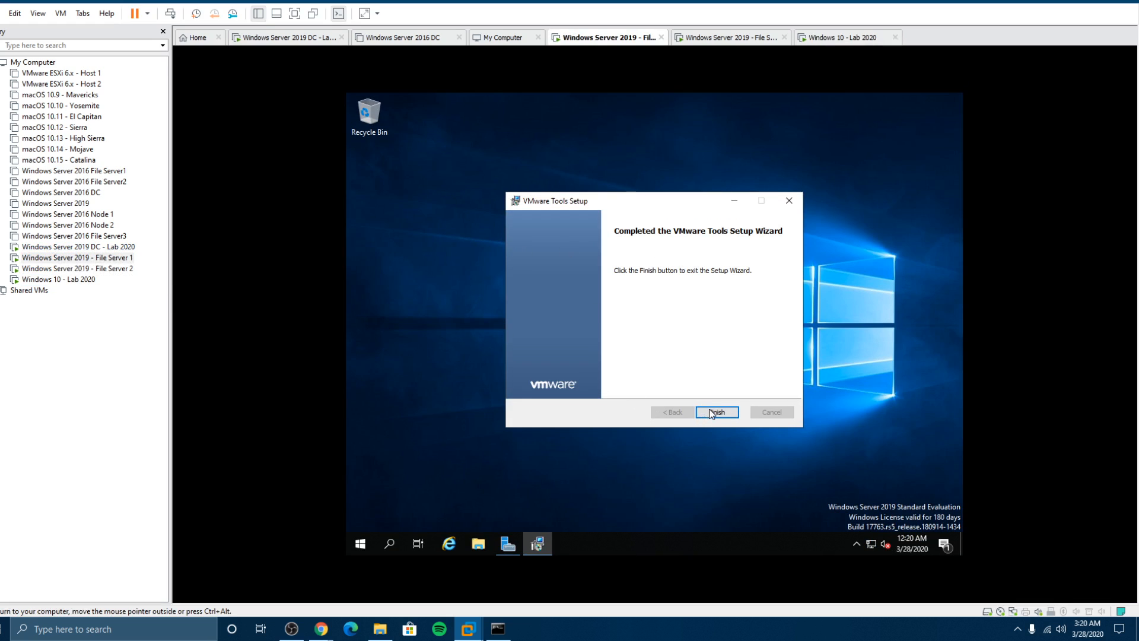
{"action": "left_click", "coordinate": [614, 347]}
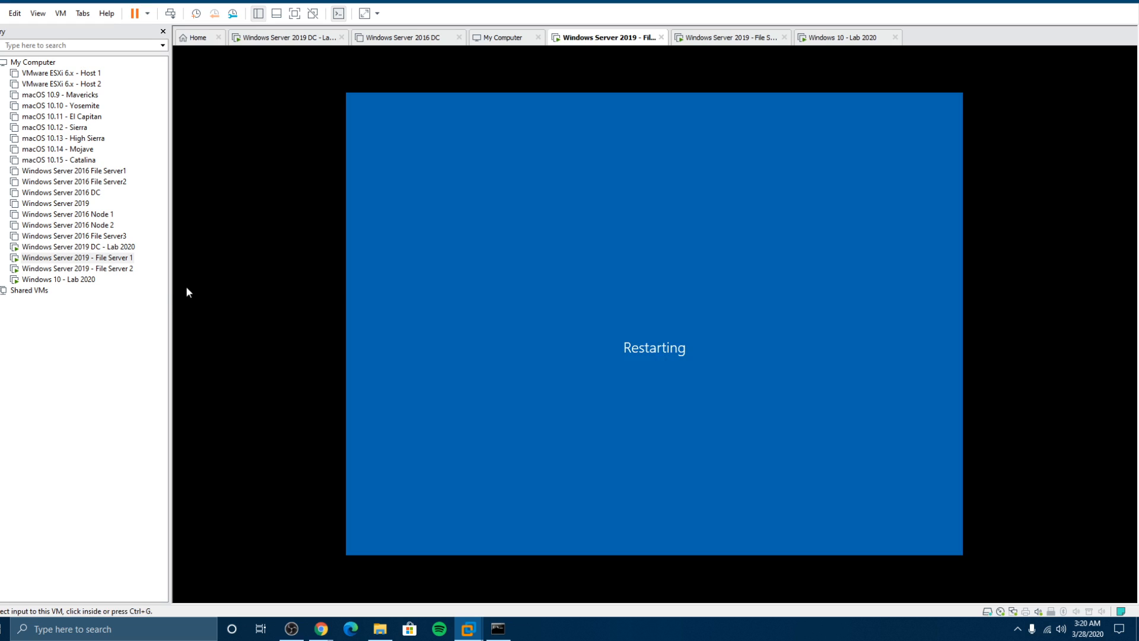
{"action": "left_click", "coordinate": [98, 270]}
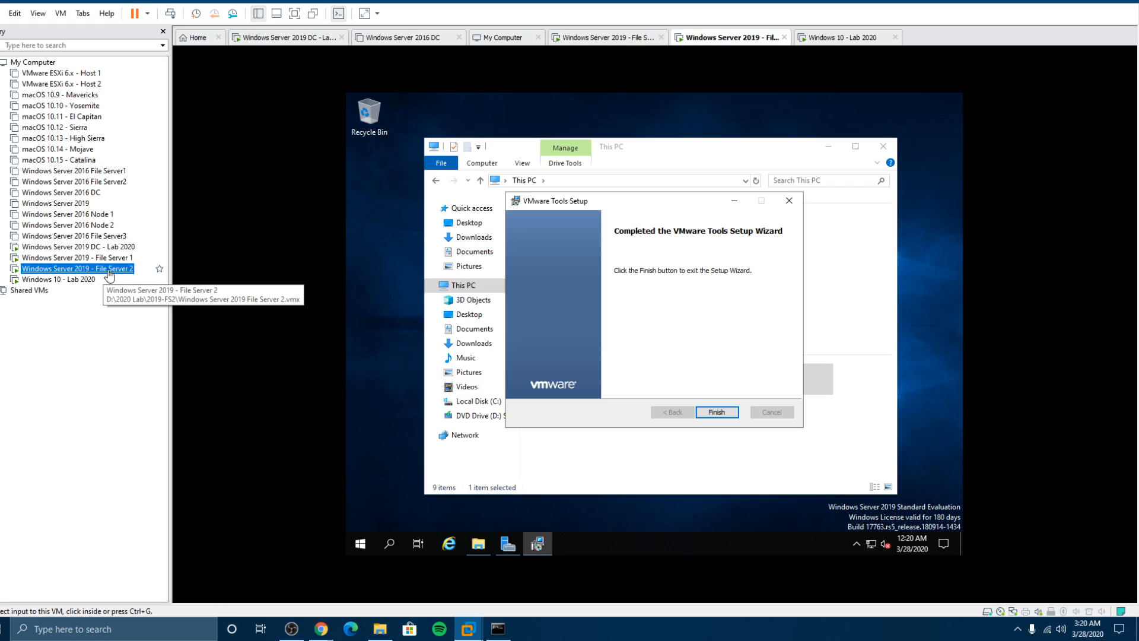
{"action": "left_click", "coordinate": [712, 412]}
{"action": "left_click", "coordinate": [614, 350]}
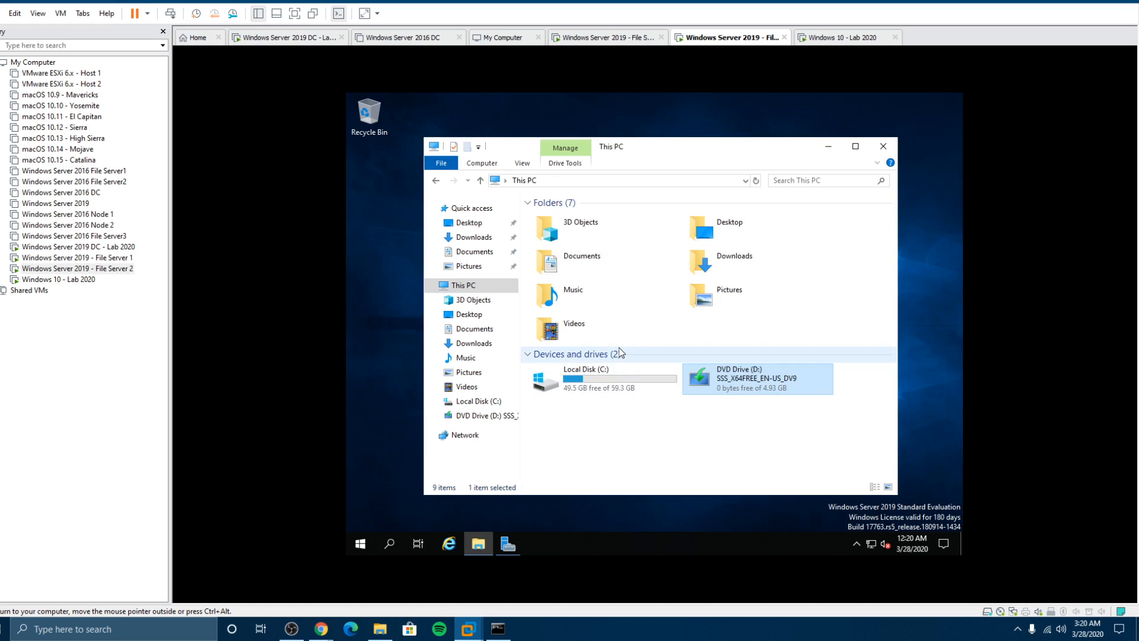
{"action": "left_click", "coordinate": [59, 278]}
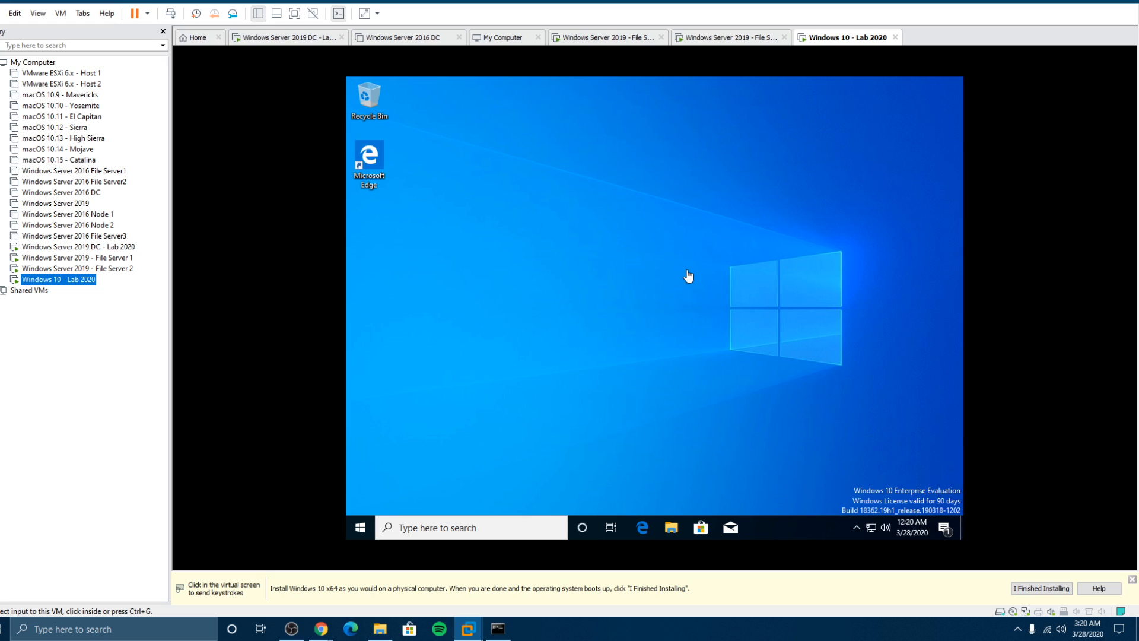
Step: Reach Device Manager in the Windows 10 VM through Control Panel (Small icons) and System
{"action": "left_click", "coordinate": [360, 526]}
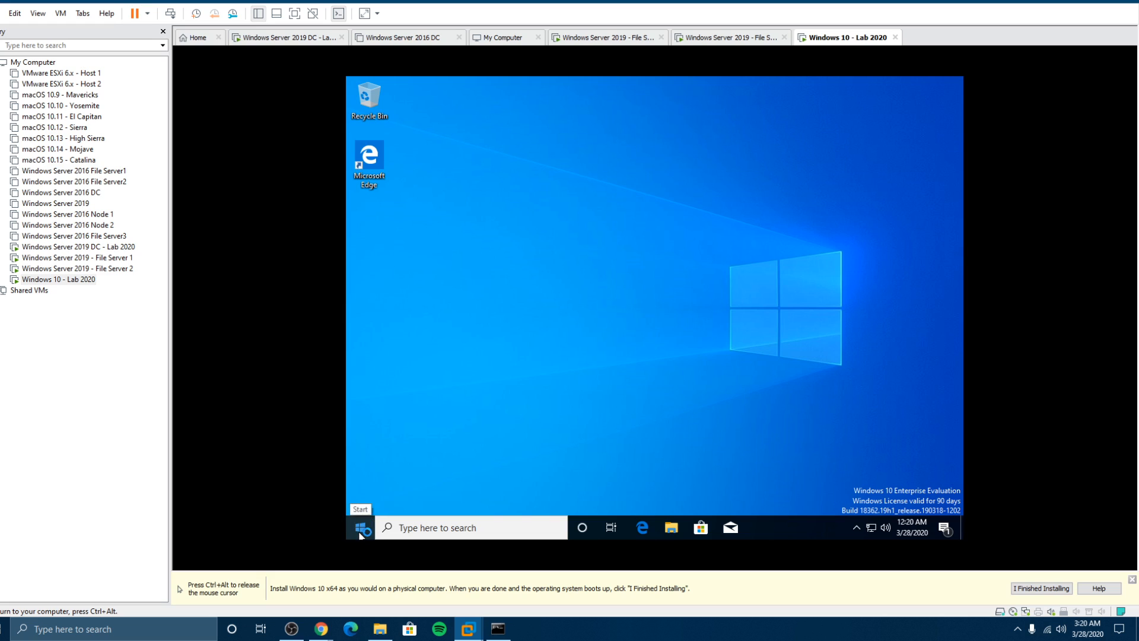
{"action": "left_click", "coordinate": [360, 533]}
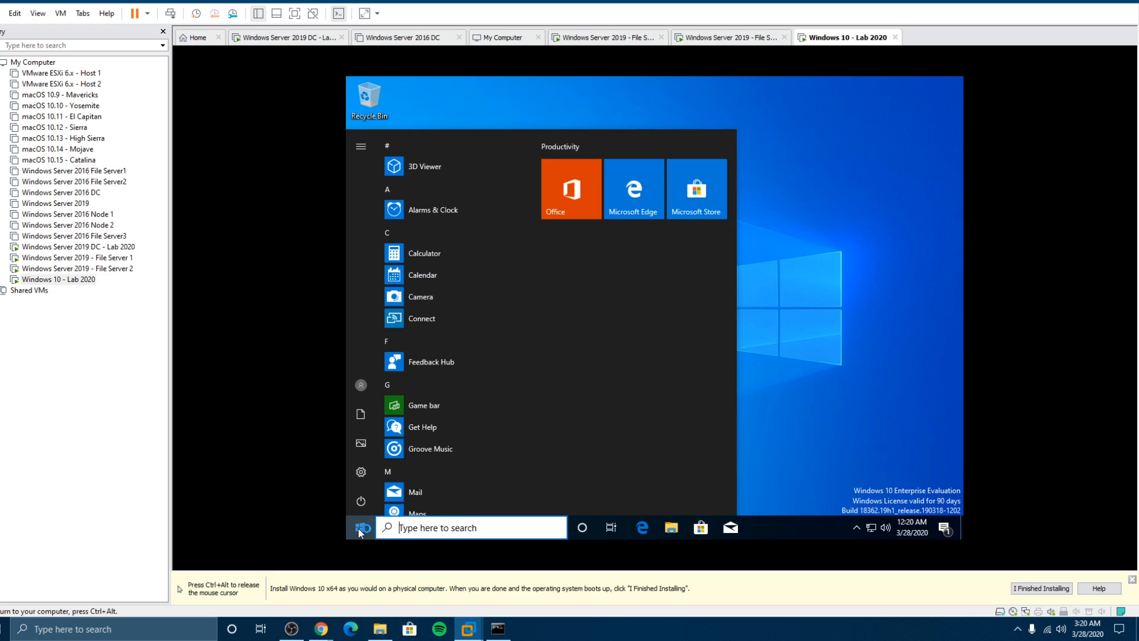
{"action": "type", "text": "control"}
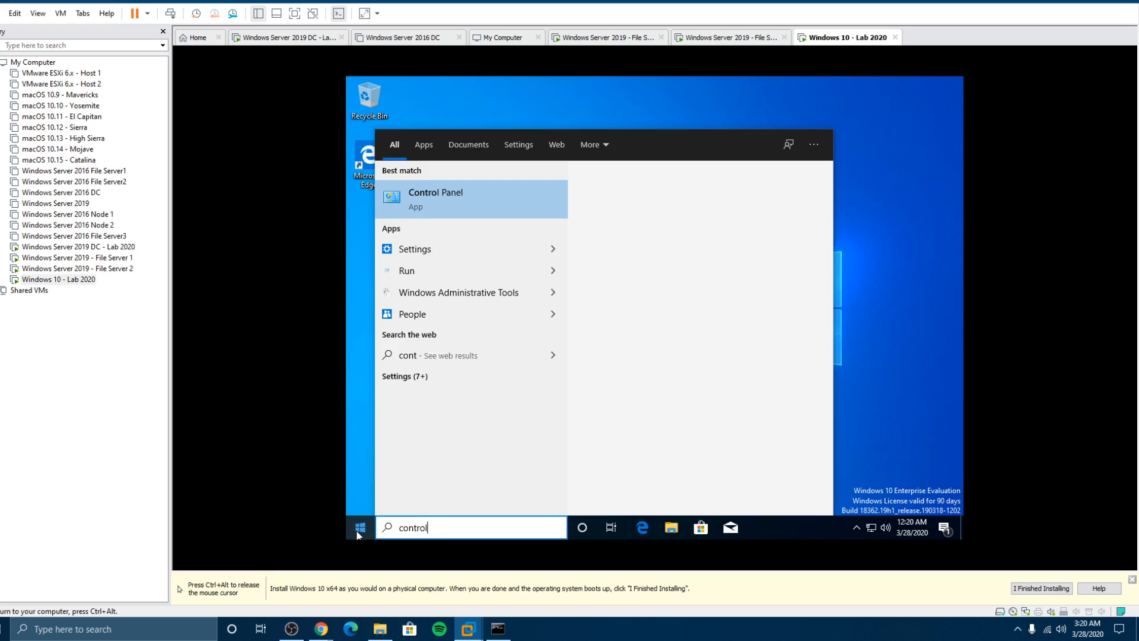
{"action": "left_click", "coordinate": [452, 190]}
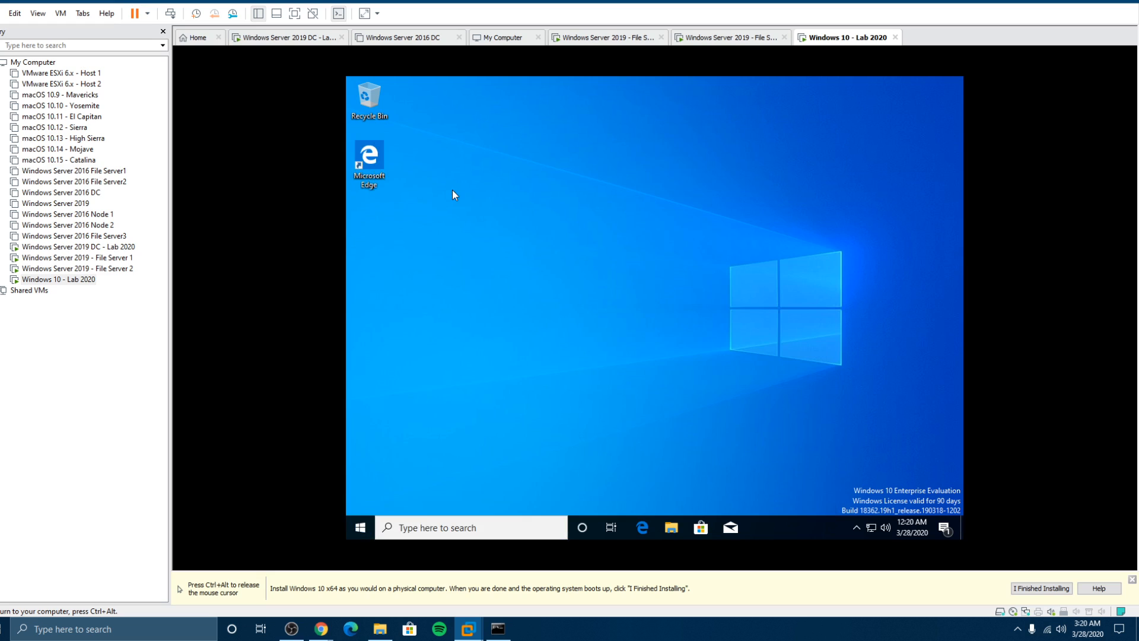
{"action": "left_click", "coordinate": [828, 185]}
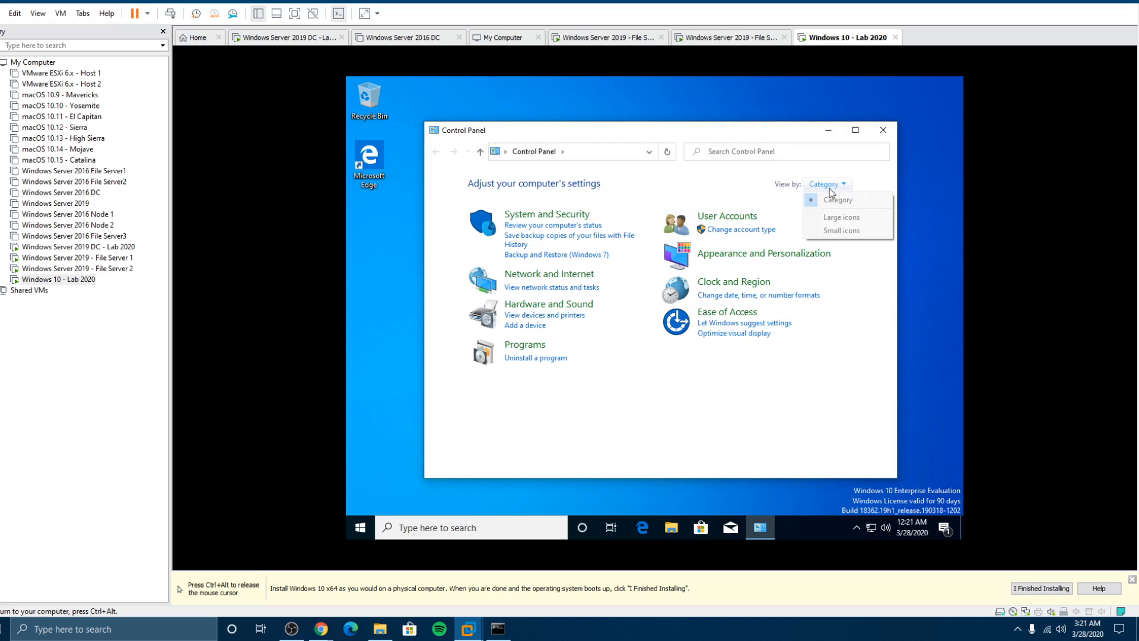
{"action": "left_click", "coordinate": [824, 230]}
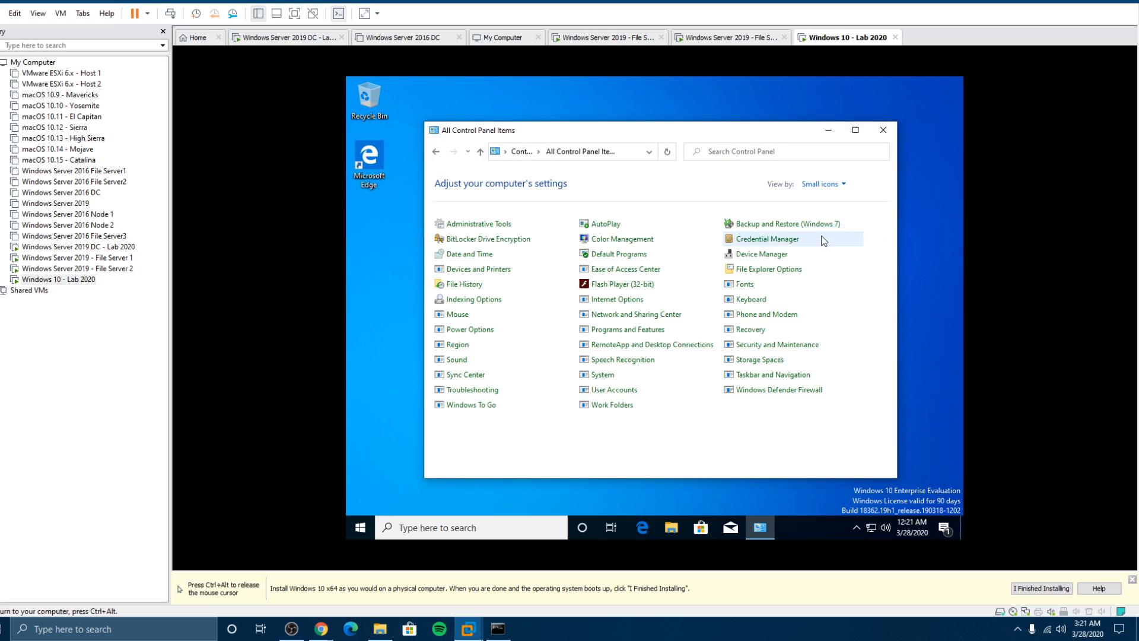
{"action": "left_click", "coordinate": [597, 378]}
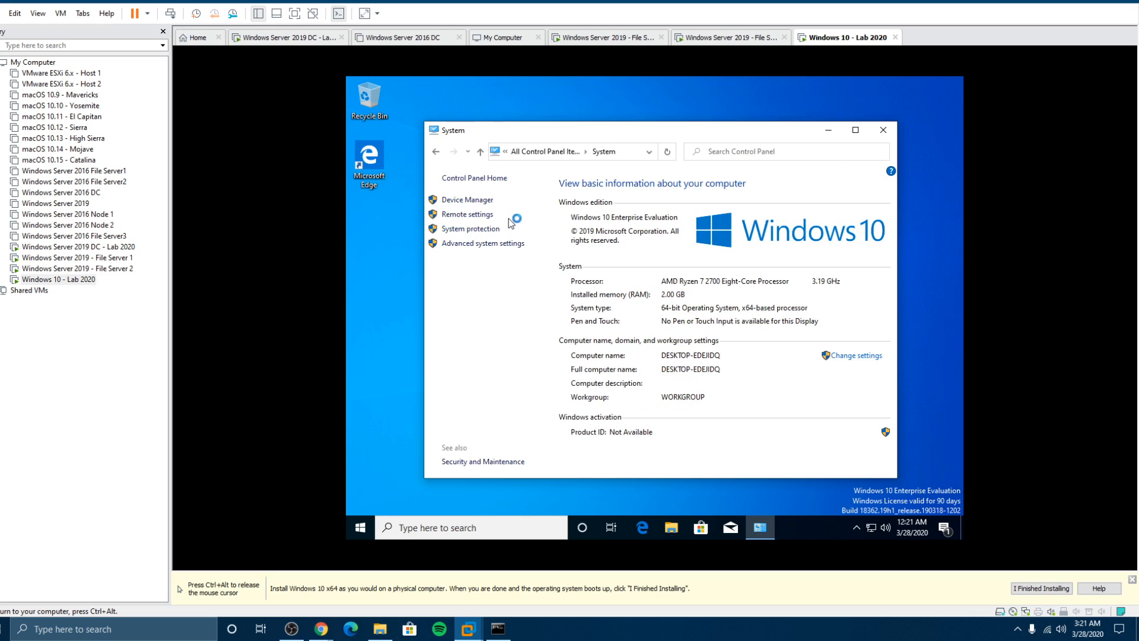
{"action": "left_click", "coordinate": [469, 203]}
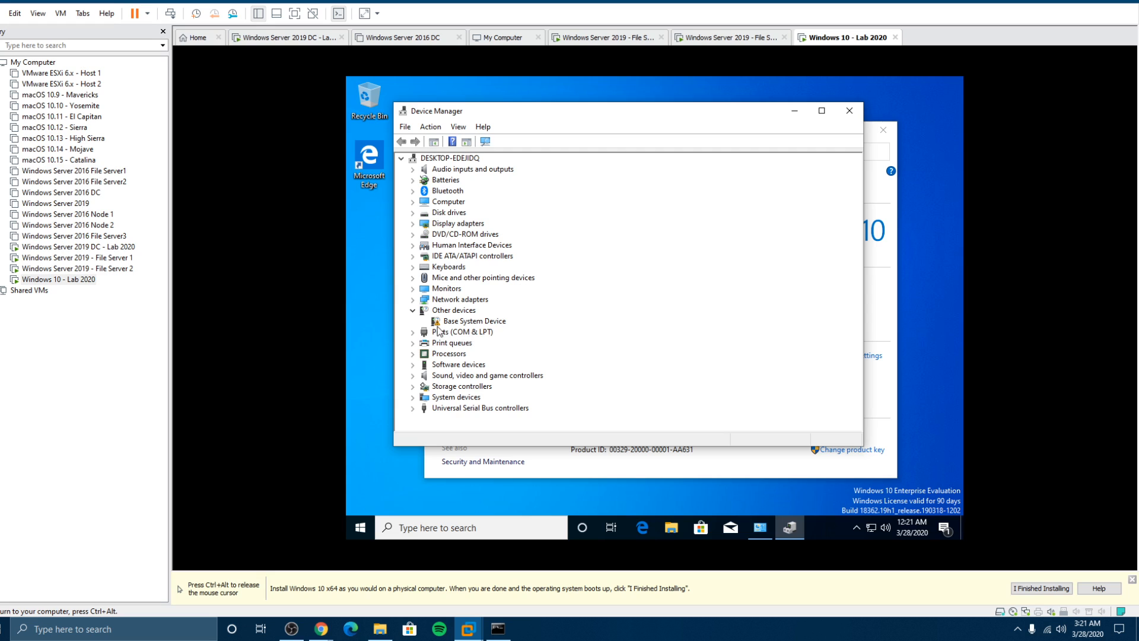
{"action": "key", "text": "ctrl+alt"}
Step: Mount VMware Tools on the Windows 10 VM and run its installer from the DVD drive, allowing UAC
{"action": "right_click", "coordinate": [58, 279]}
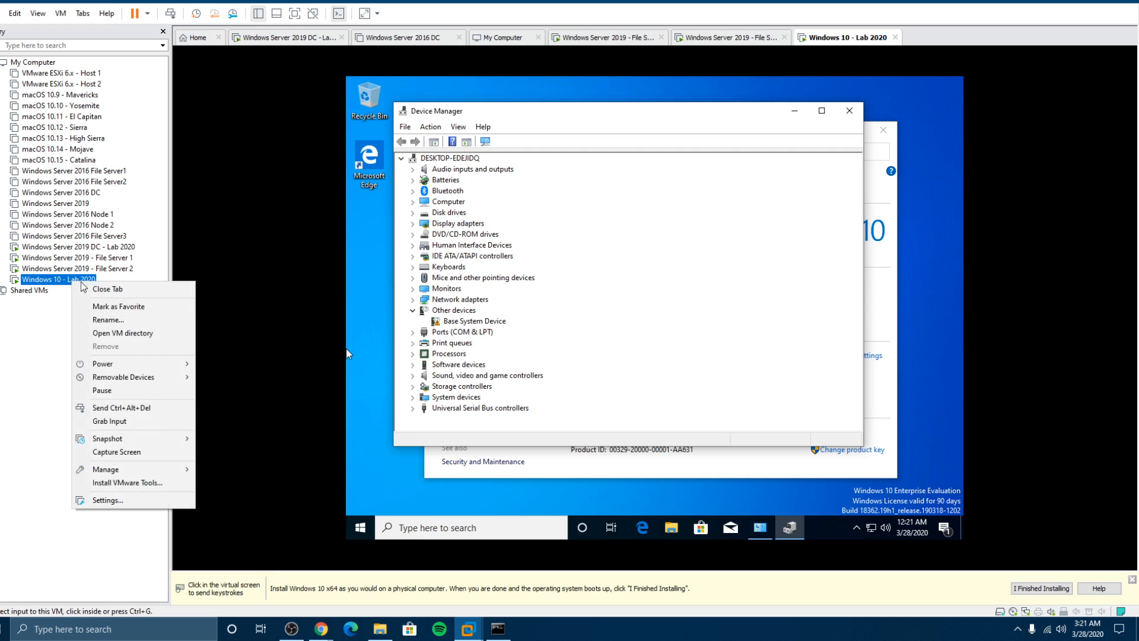
{"action": "left_click", "coordinate": [126, 482]}
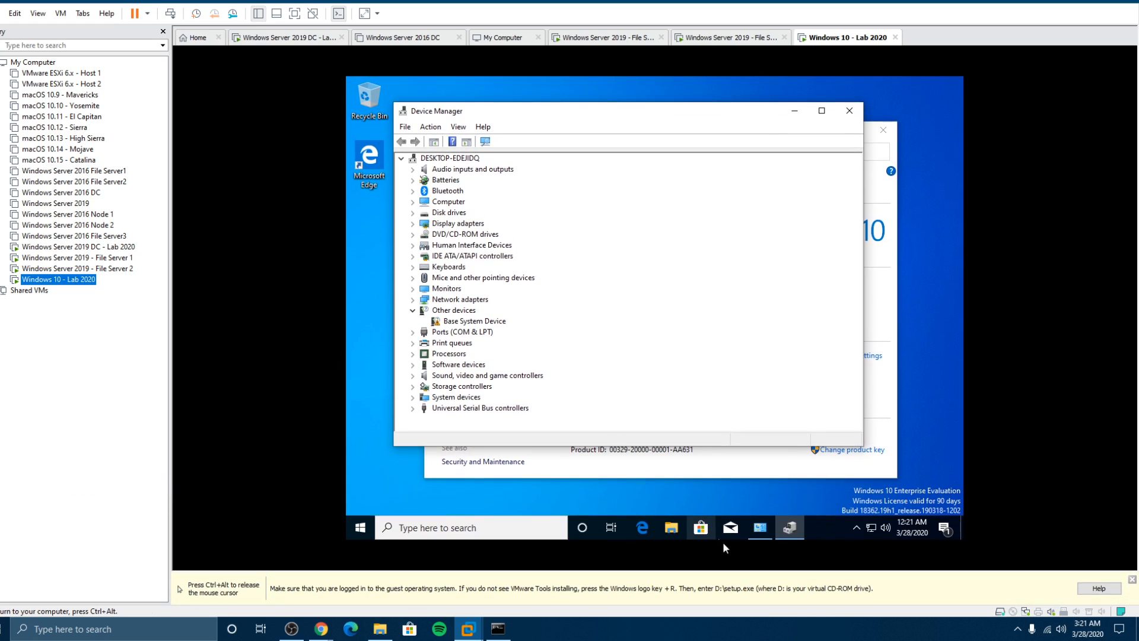
{"action": "left_click", "coordinate": [670, 527]}
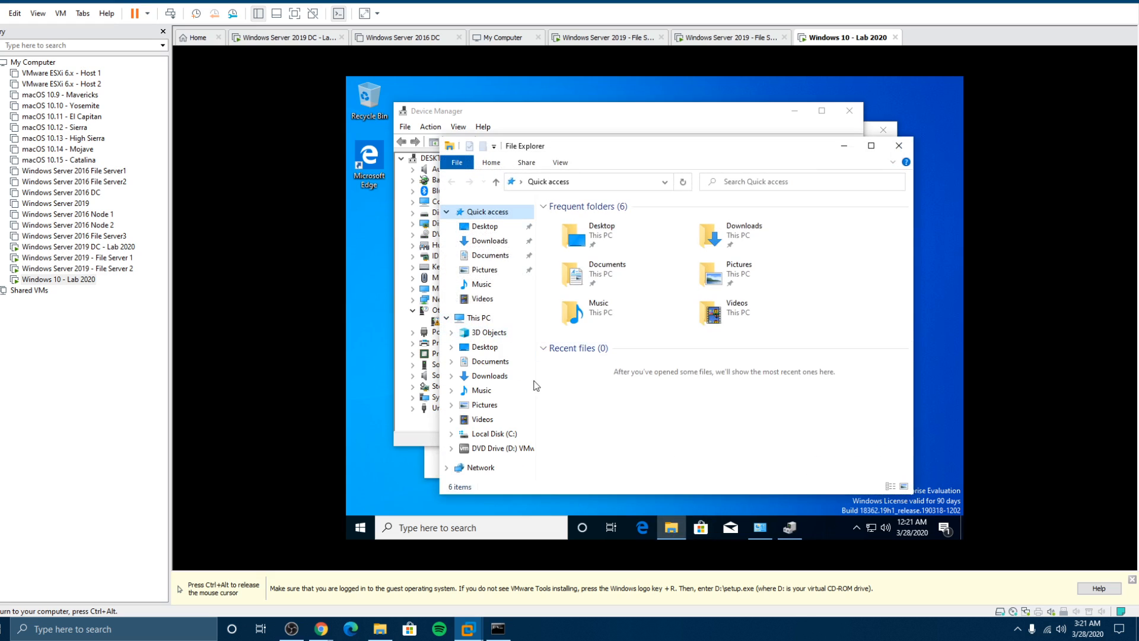
{"action": "left_click", "coordinate": [478, 318]}
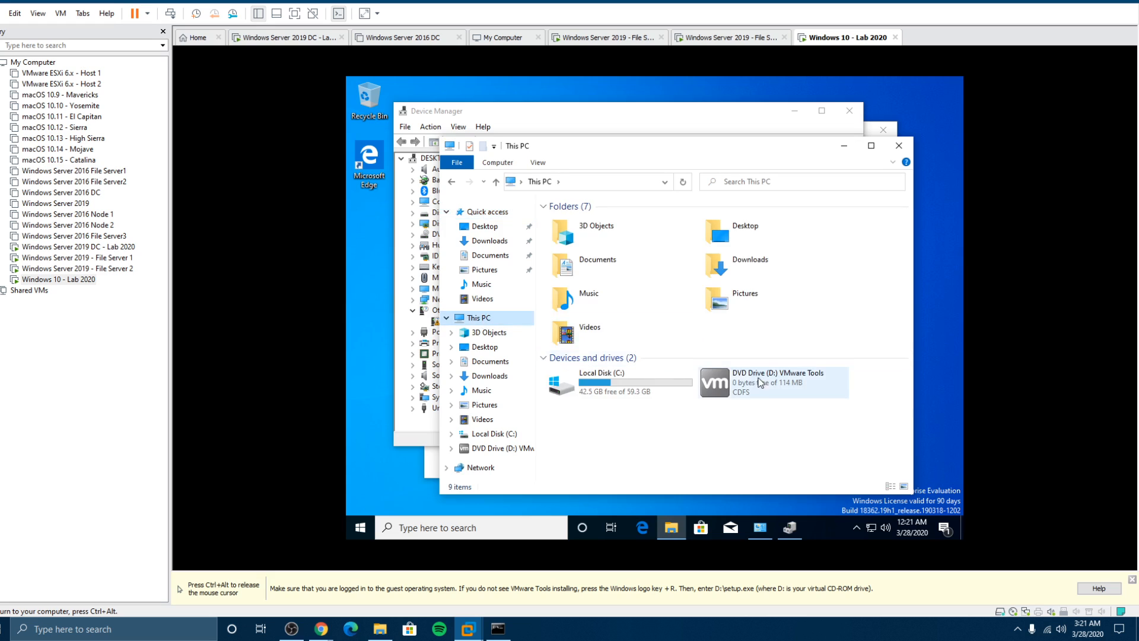
{"action": "double_click", "coordinate": [716, 383]}
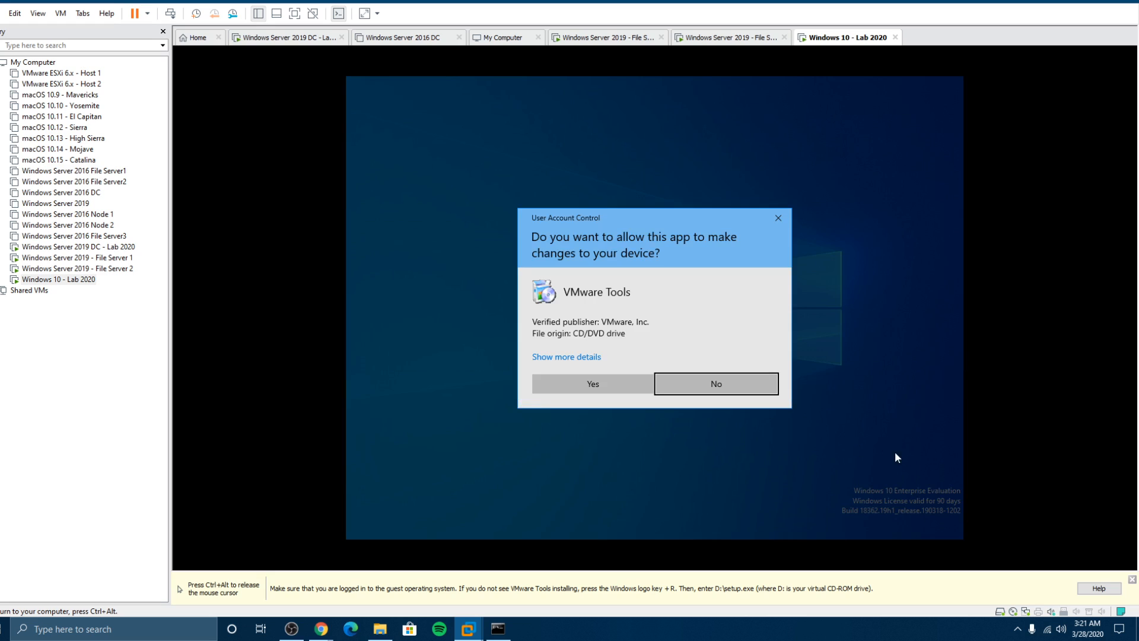
{"action": "left_click", "coordinate": [586, 383]}
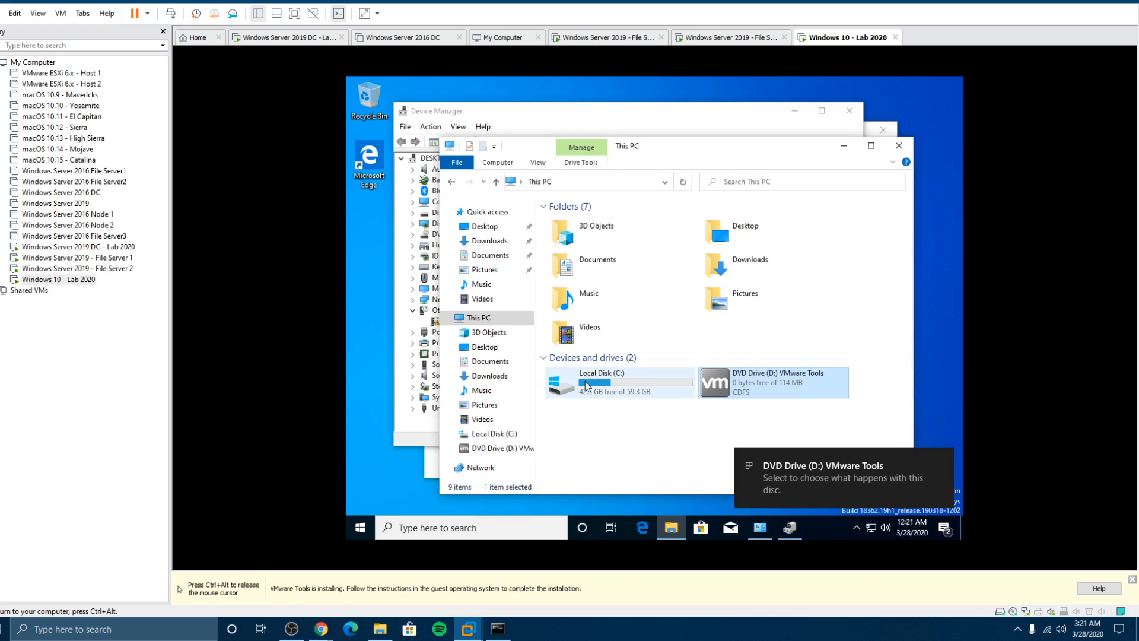
Step: Dismiss the DVD notification and minimize This PC and Device Manager to reveal the System page
{"action": "left_click", "coordinate": [945, 464]}
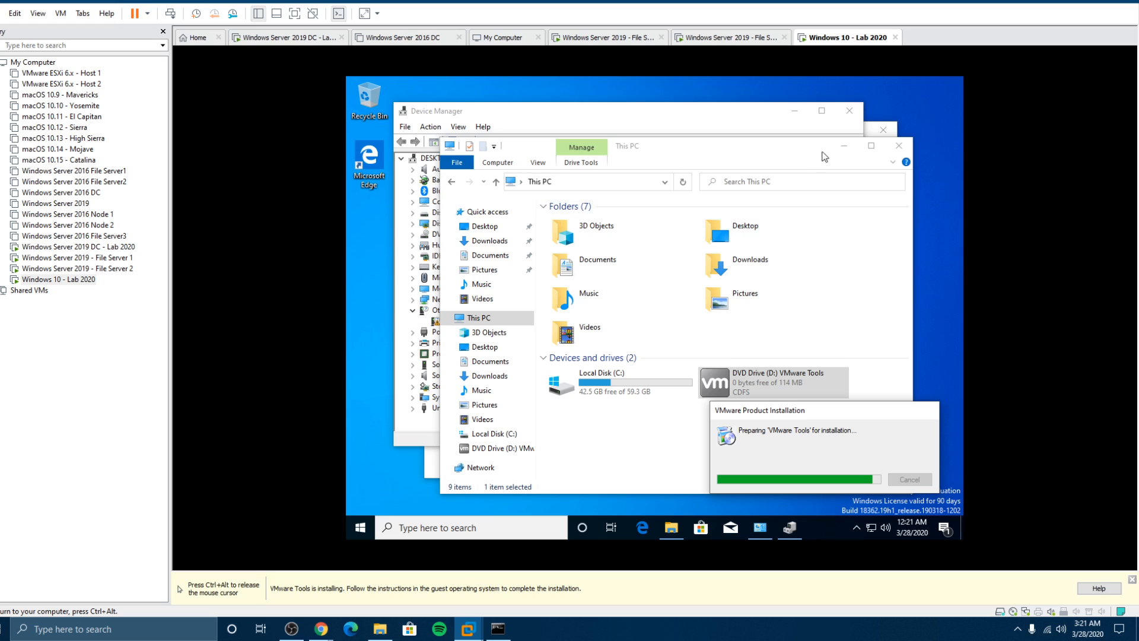
{"action": "left_click", "coordinate": [842, 145]}
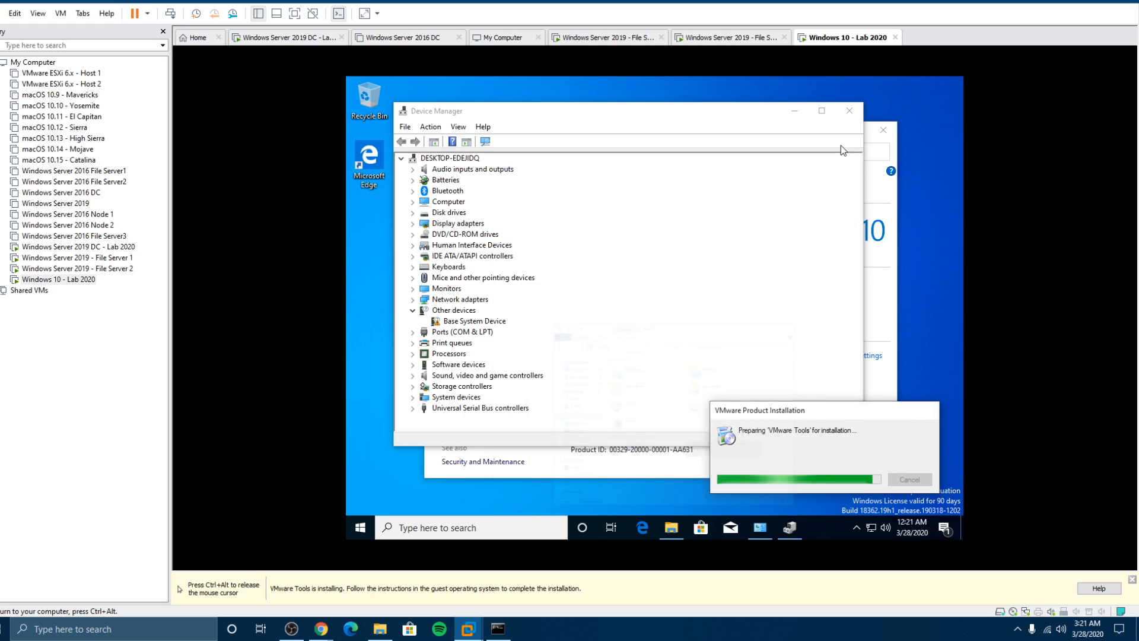
{"action": "left_click", "coordinate": [797, 111]}
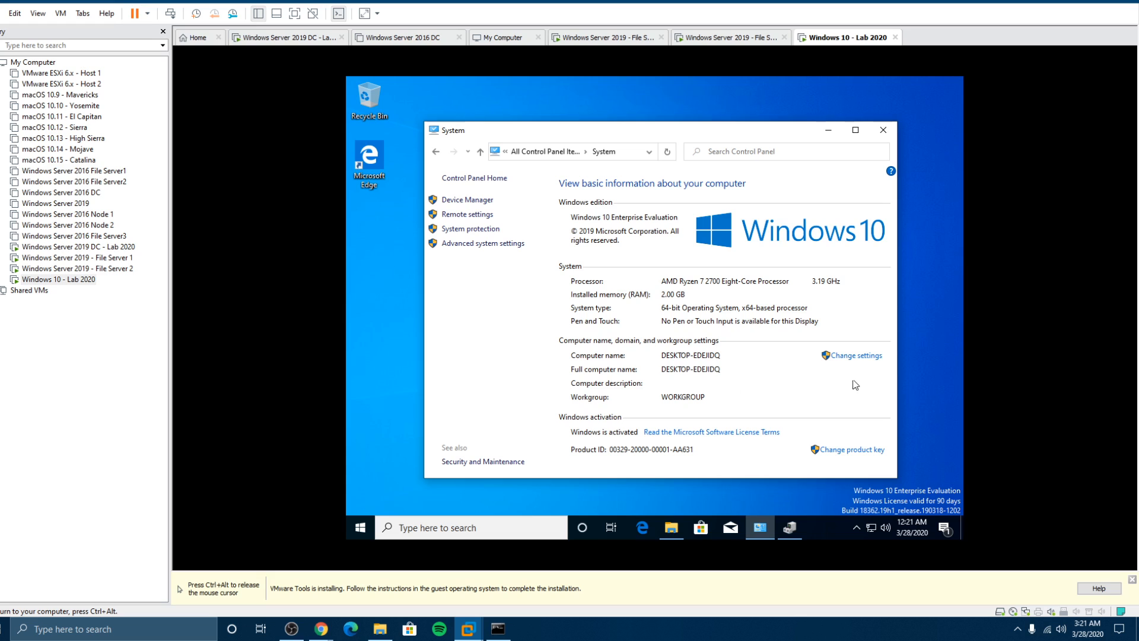
Step: Change the computer name field to DESKTOP-ONE
{"action": "left_click", "coordinate": [850, 356]}
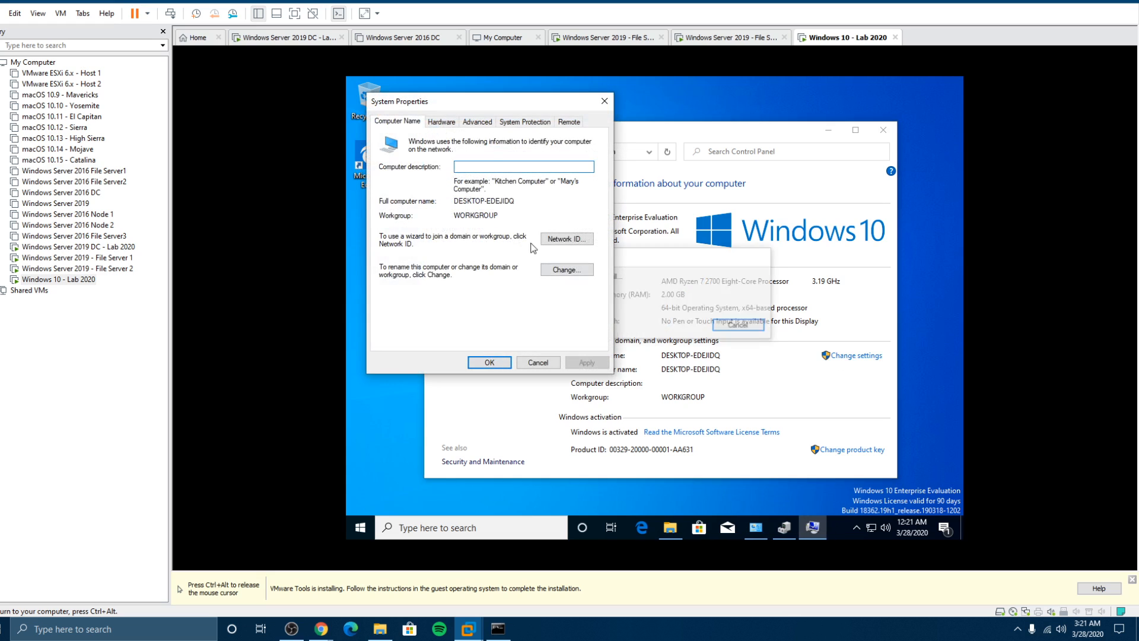
{"action": "left_click", "coordinate": [555, 269]}
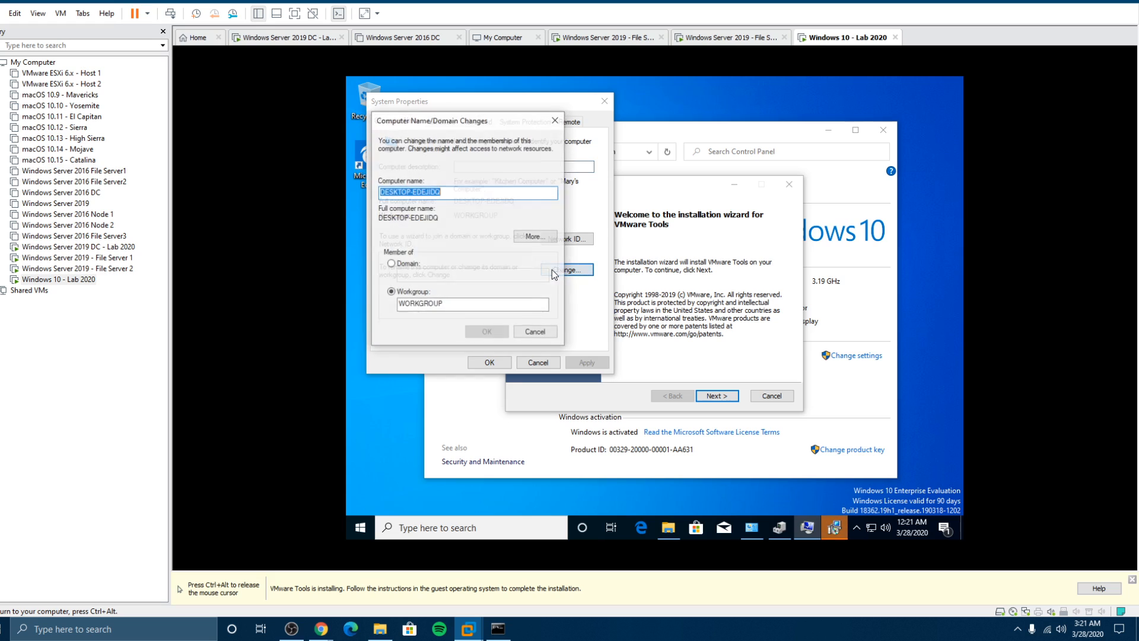
{"action": "left_click", "coordinate": [444, 192]}
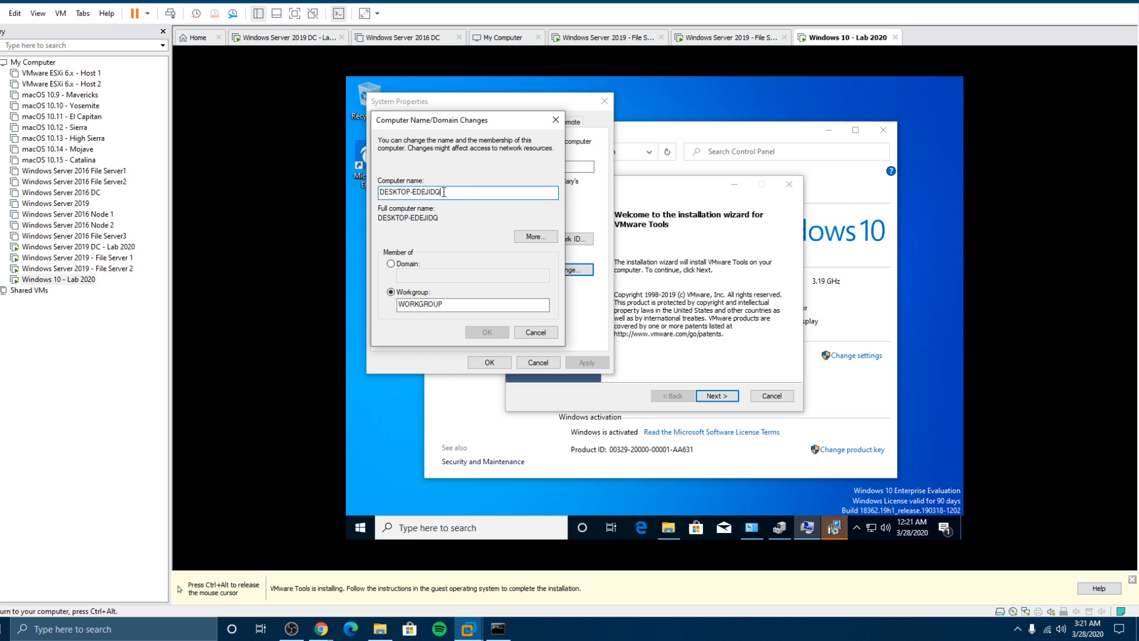
{"action": "key", "text": "BackSpace"}
{"action": "key", "text": "BackSpace"}
{"action": "key", "text": "BackSpace"}
{"action": "key", "text": "BackSpace"}
{"action": "key", "text": "BackSpace"}
{"action": "key", "text": "BackSpace"}
{"action": "key", "text": "BackSpace"}
{"action": "key", "text": "BackSpace"}
{"action": "key", "text": "BackSpace"}
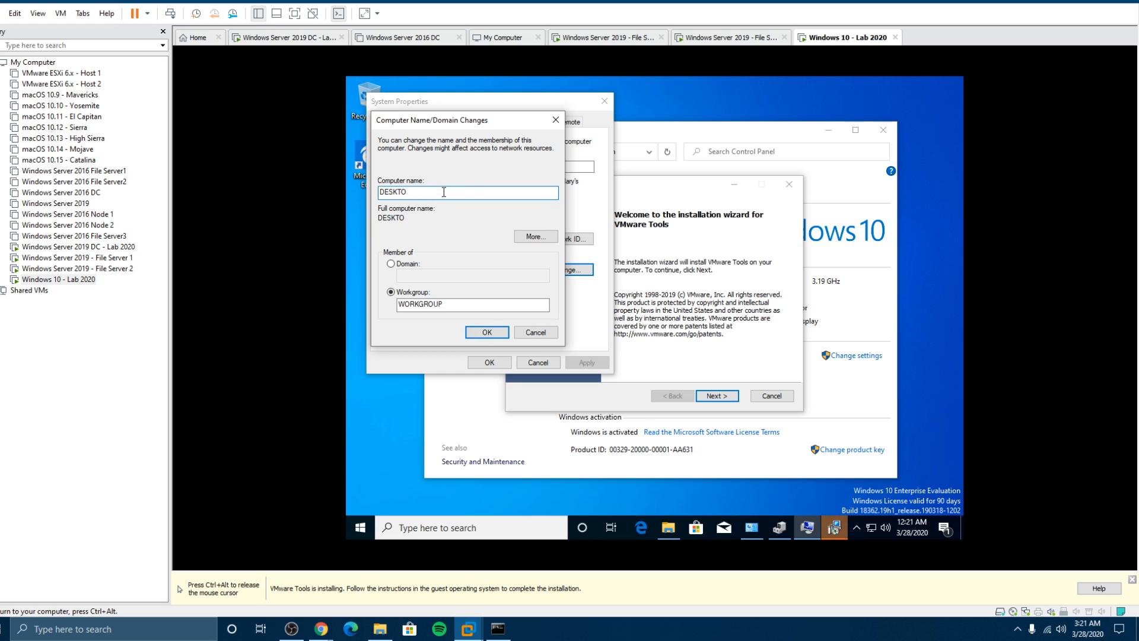
{"action": "type", "text": "P-ONE"}
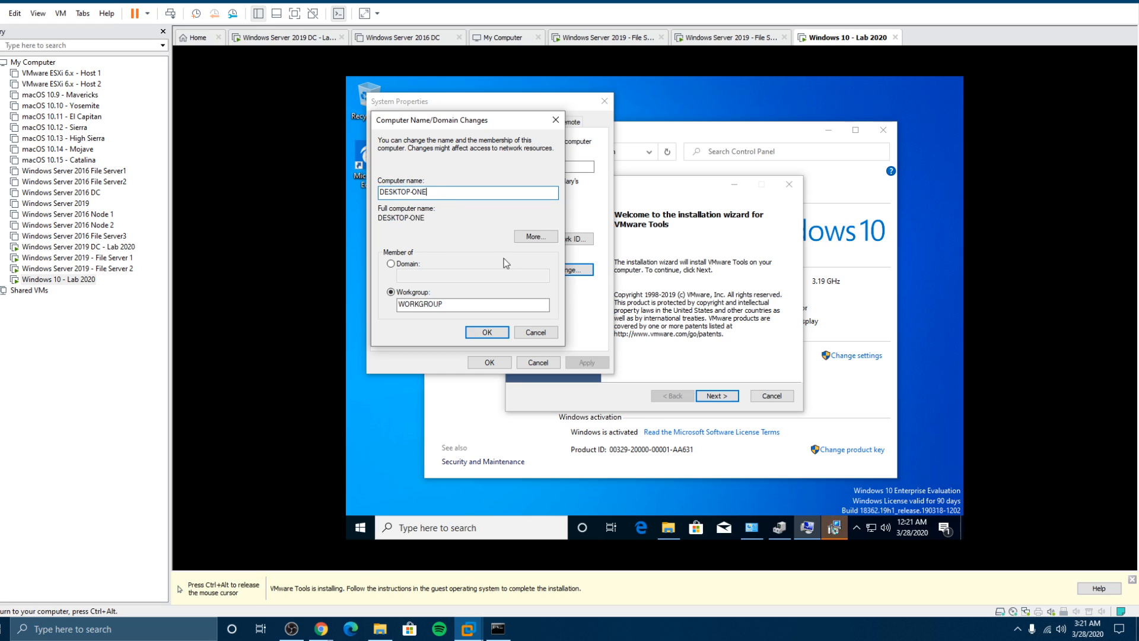
Step: Install VMware Tools with the Typical setup type
{"action": "left_click", "coordinate": [730, 403]}
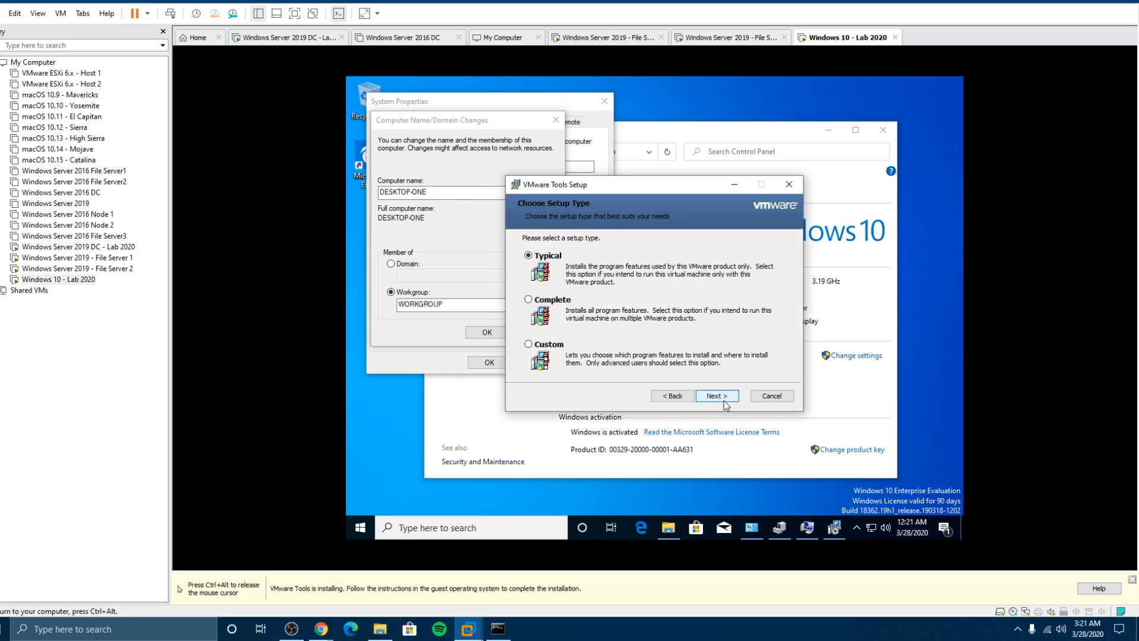
{"action": "left_click", "coordinate": [724, 399]}
{"action": "left_click", "coordinate": [721, 397]}
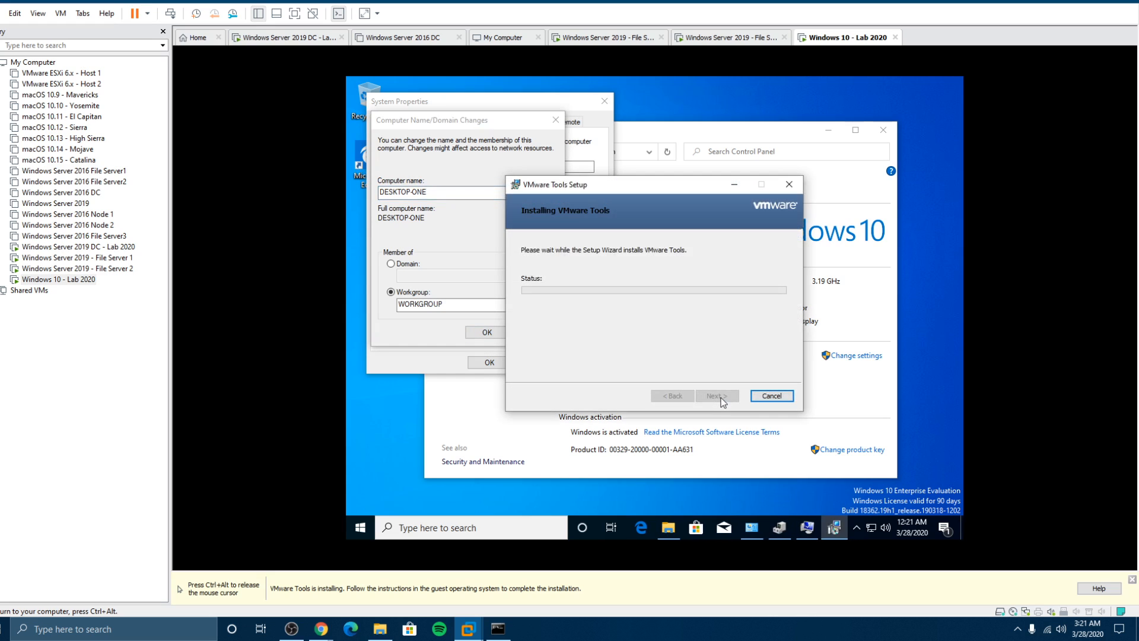
{"action": "left_click", "coordinate": [490, 112]}
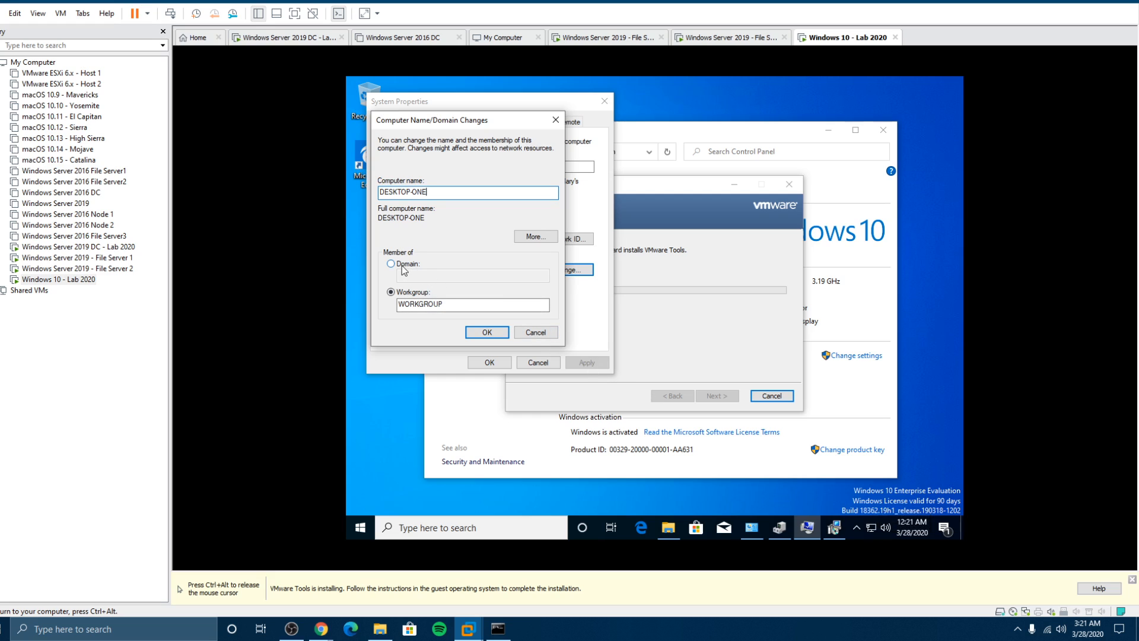
Step: Open Ethernet0's IPv4 properties and switch to a manually entered IP address
{"action": "right_click", "coordinate": [870, 527]}
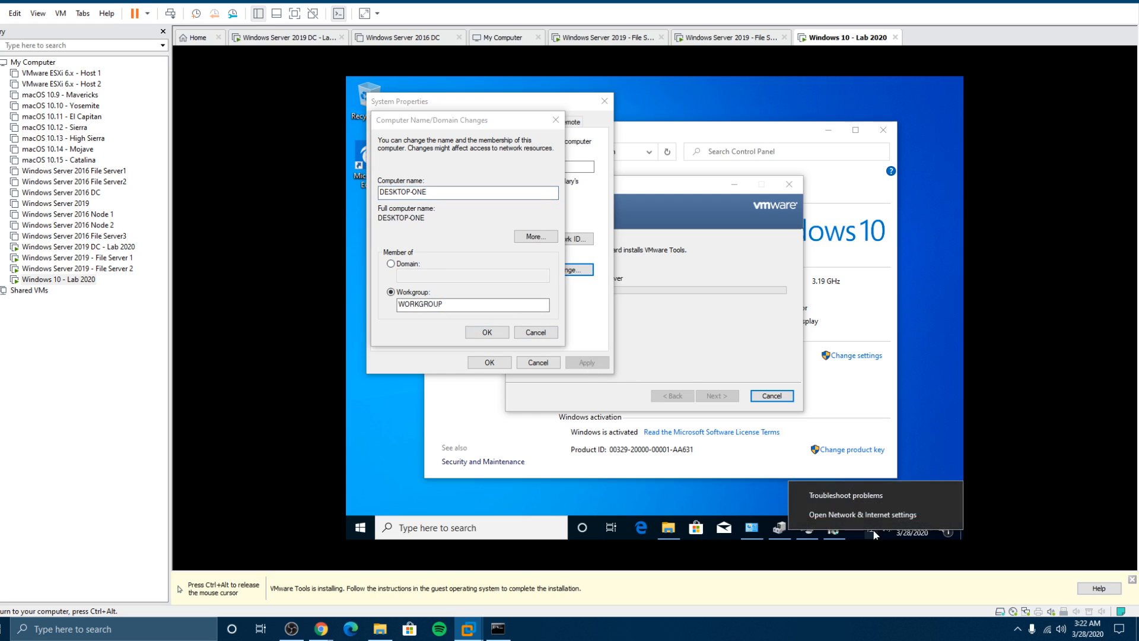
{"action": "left_click", "coordinate": [861, 514]}
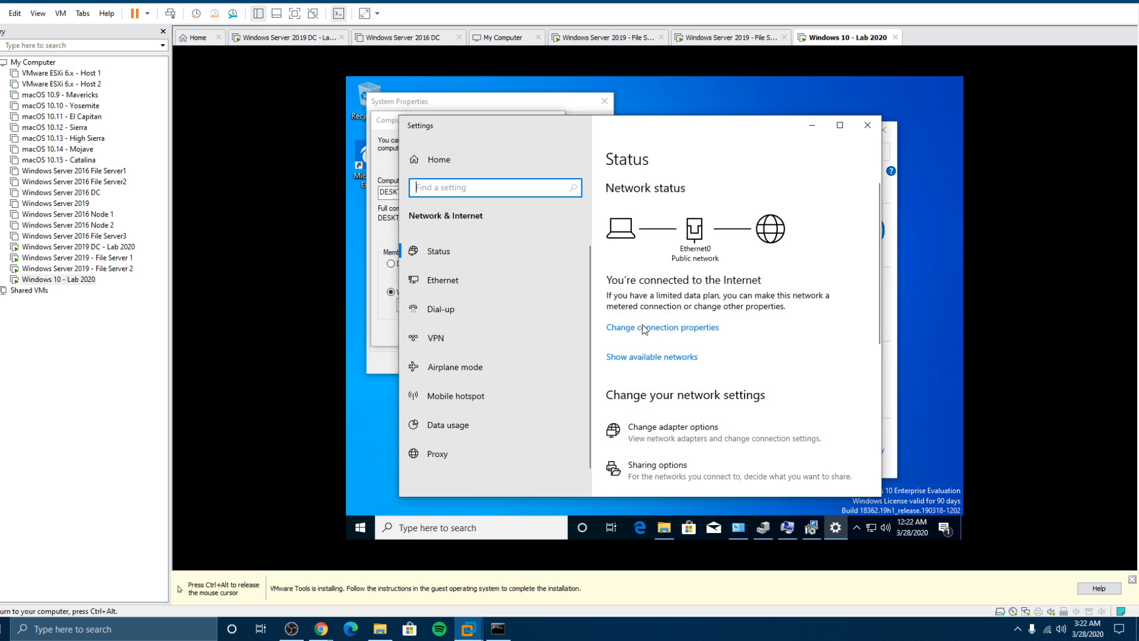
{"action": "left_click", "coordinate": [643, 428]}
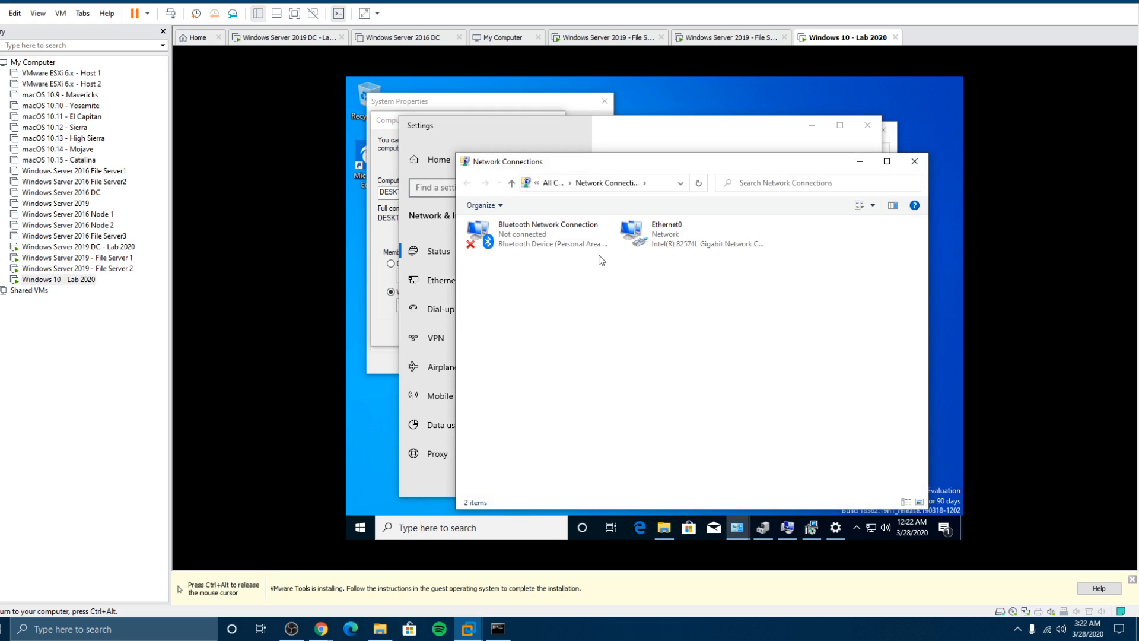
{"action": "right_click", "coordinate": [657, 228]}
{"action": "left_click", "coordinate": [689, 344]}
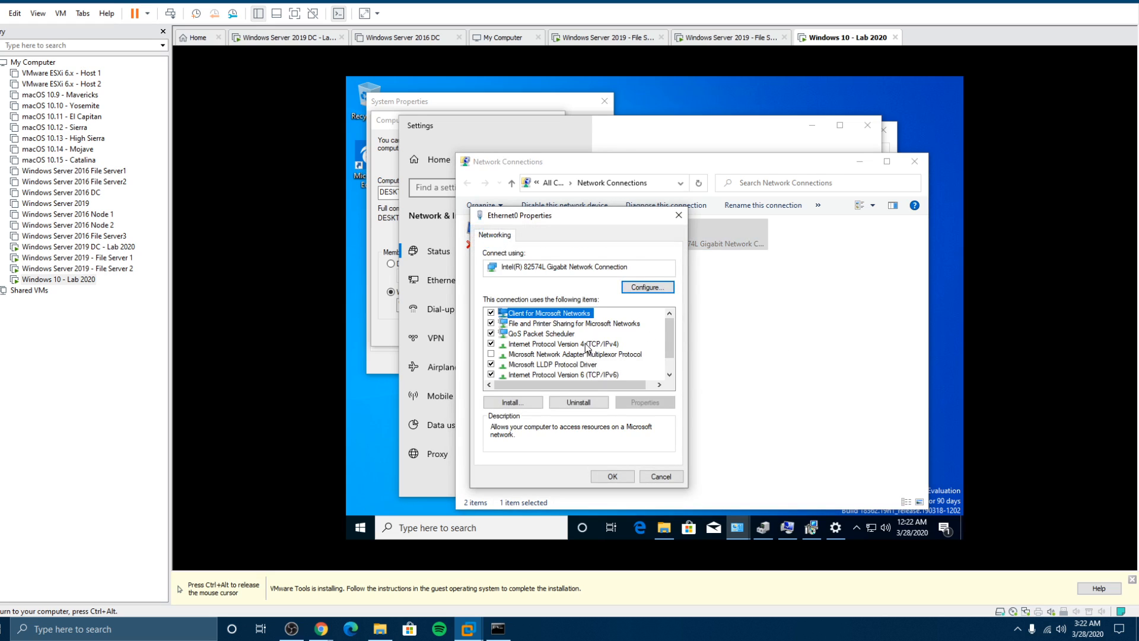
{"action": "left_click", "coordinate": [587, 344]}
{"action": "left_click", "coordinate": [645, 403]}
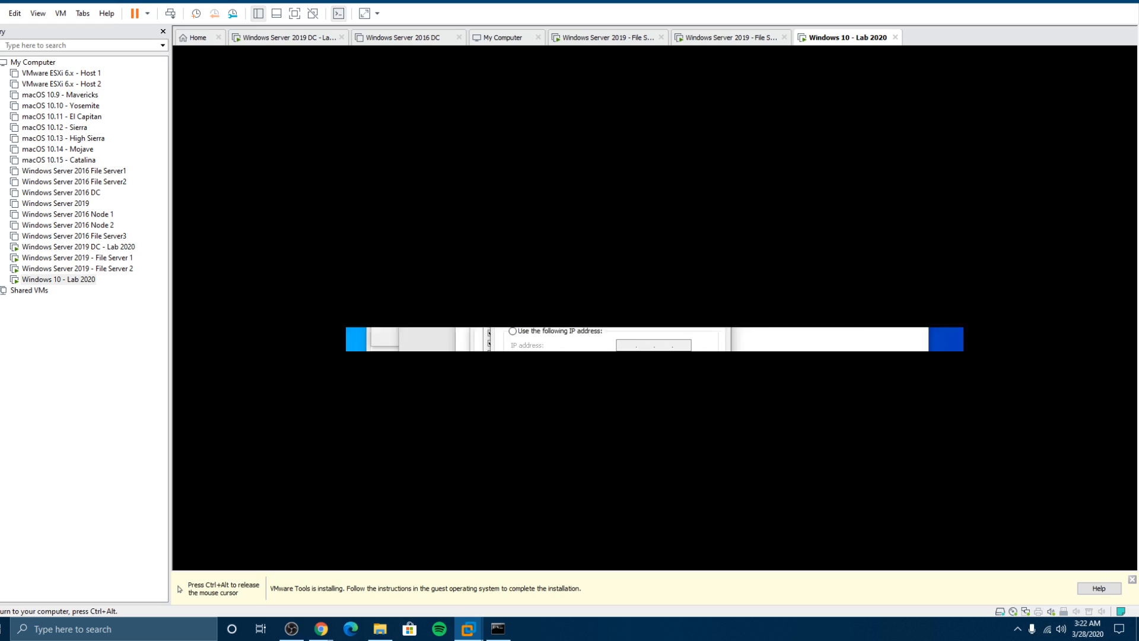
{"action": "left_click", "coordinate": [566, 331]}
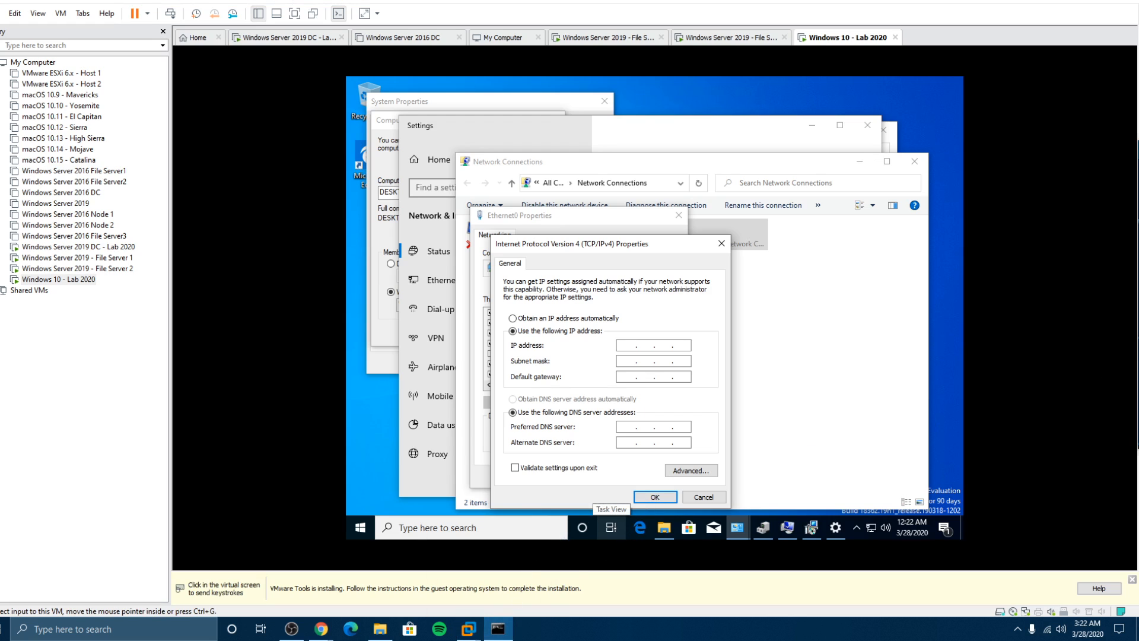
Step: Ping 192.168.0.23 from the host Command Prompt to check whether it is in use
{"action": "left_click_drag", "start_coordinate": [1138, 150], "coordinate": [680, 119]}
{"action": "left_click", "coordinate": [854, 316]}
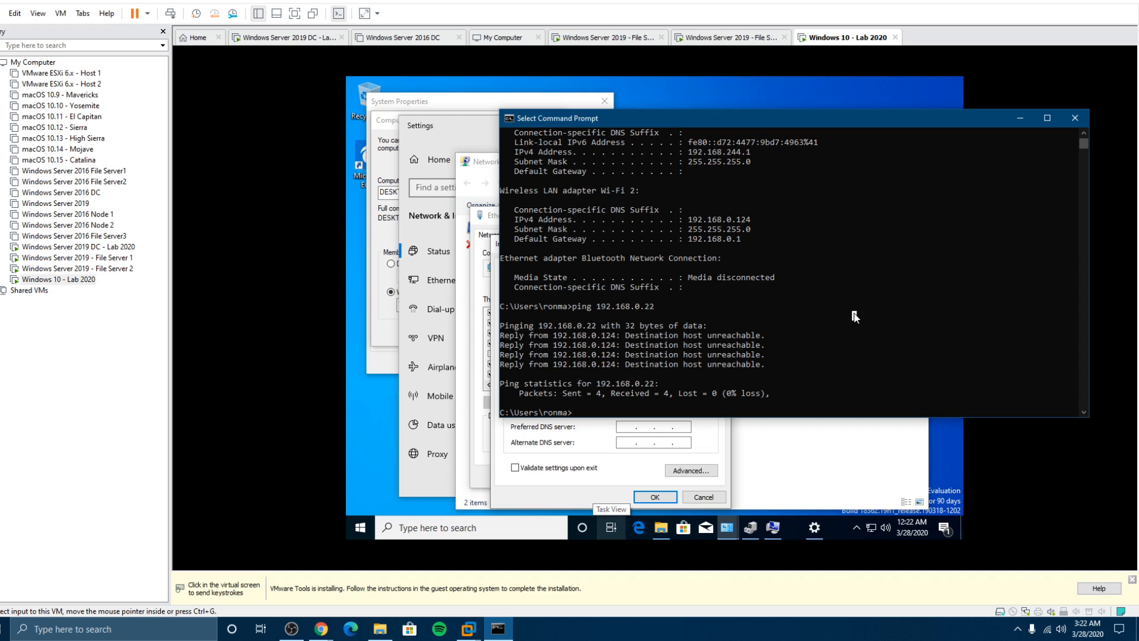
{"action": "key", "text": "BackSpace"}
{"action": "type", "text": "3"}
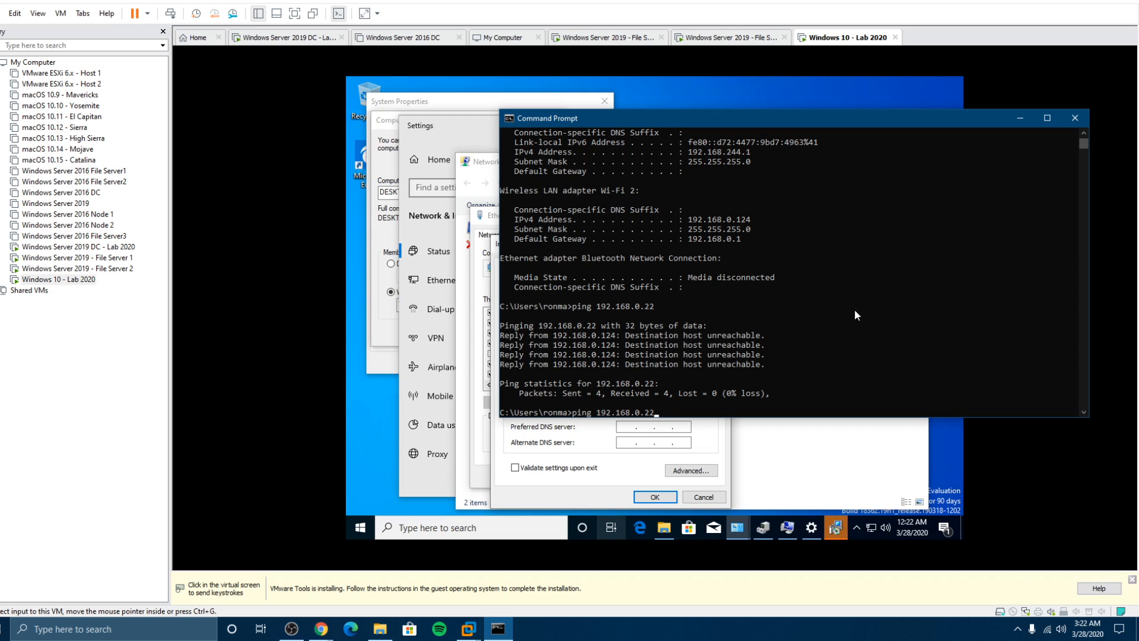
{"action": "key", "text": "Return"}
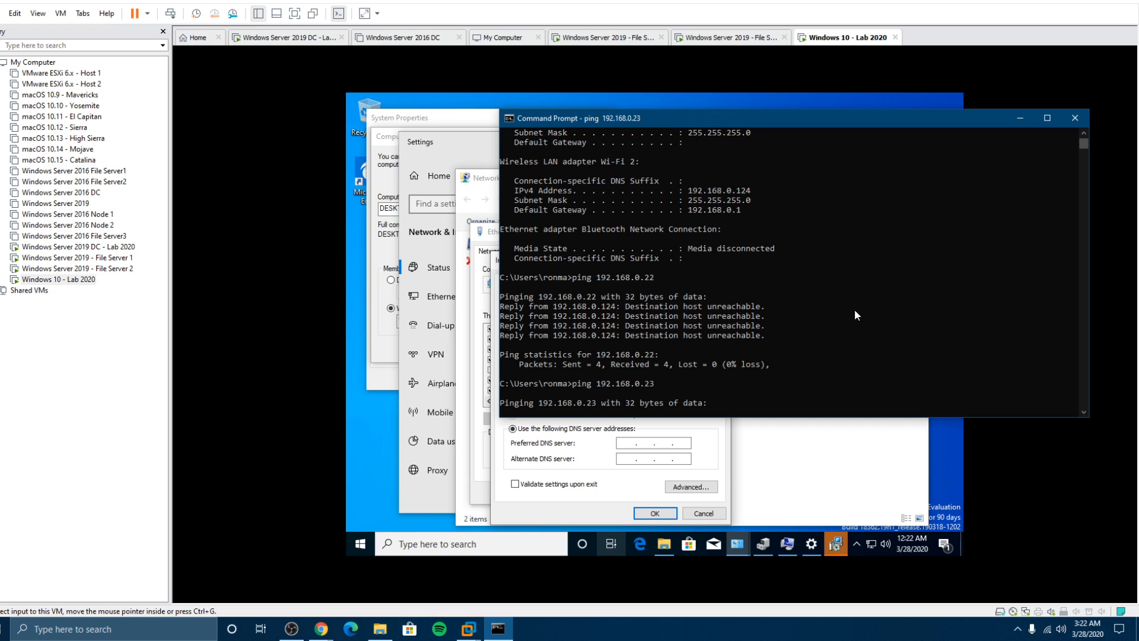
Step: Enter 192.168.0.23 as Ethernet0's IP address
{"action": "left_click_drag", "start_coordinate": [755, 120], "coordinate": [1138, 149]}
{"action": "left_click", "coordinate": [668, 367]}
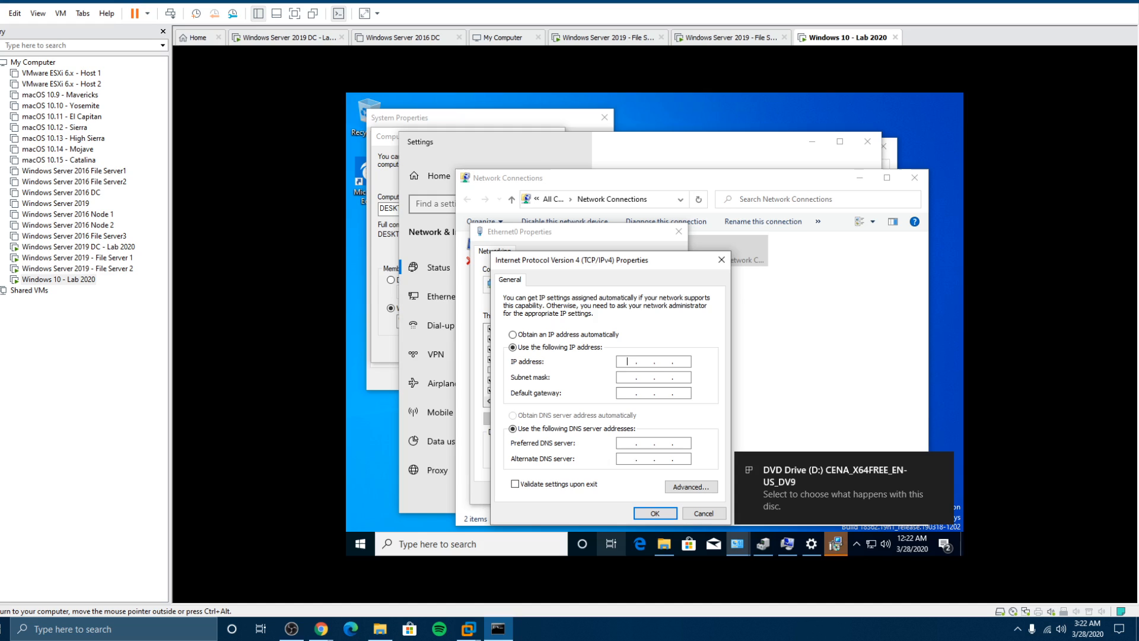
{"action": "type", "text": "192 . 168 . 0 . "}
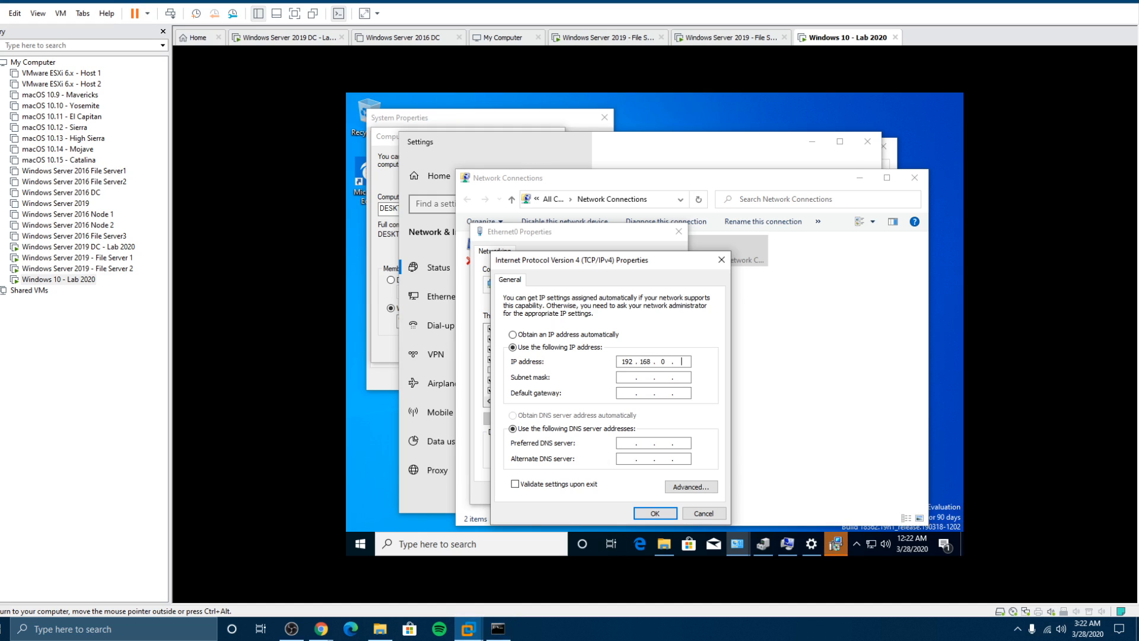
{"action": "type", "text": "23"}
Step: Fill in mask 255.255.255.0, gateway 192.168.0.1, DNS 192.168.0.22 and 192.168.0.1, then save
{"action": "key", "text": "ctrl+alt"}
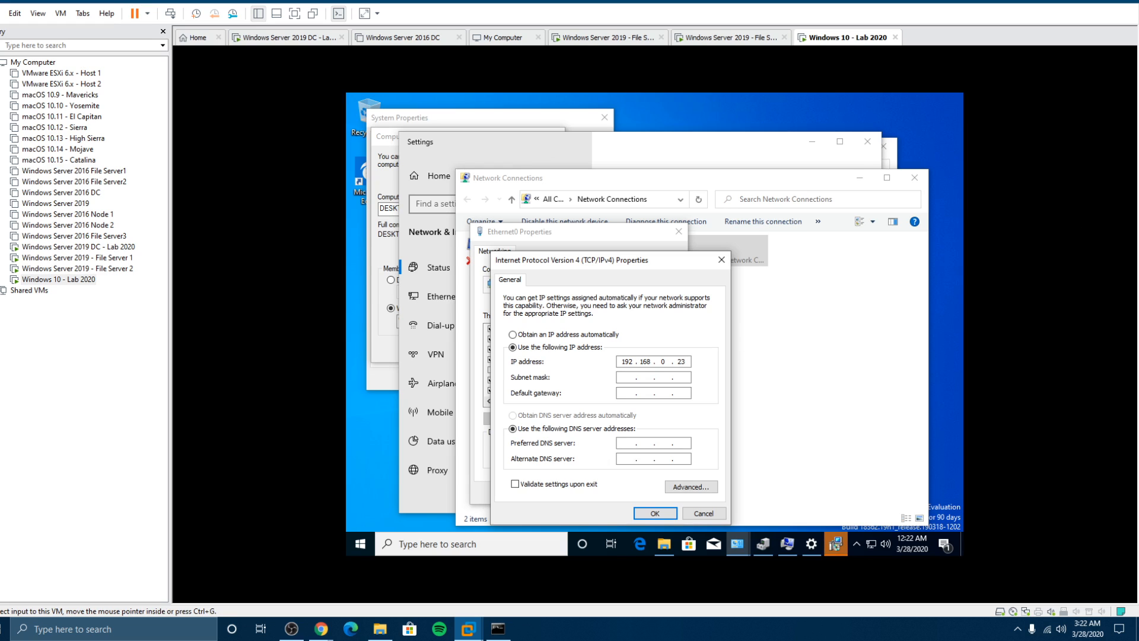
{"action": "left_click_drag", "start_coordinate": [1138, 128], "coordinate": [912, 164]}
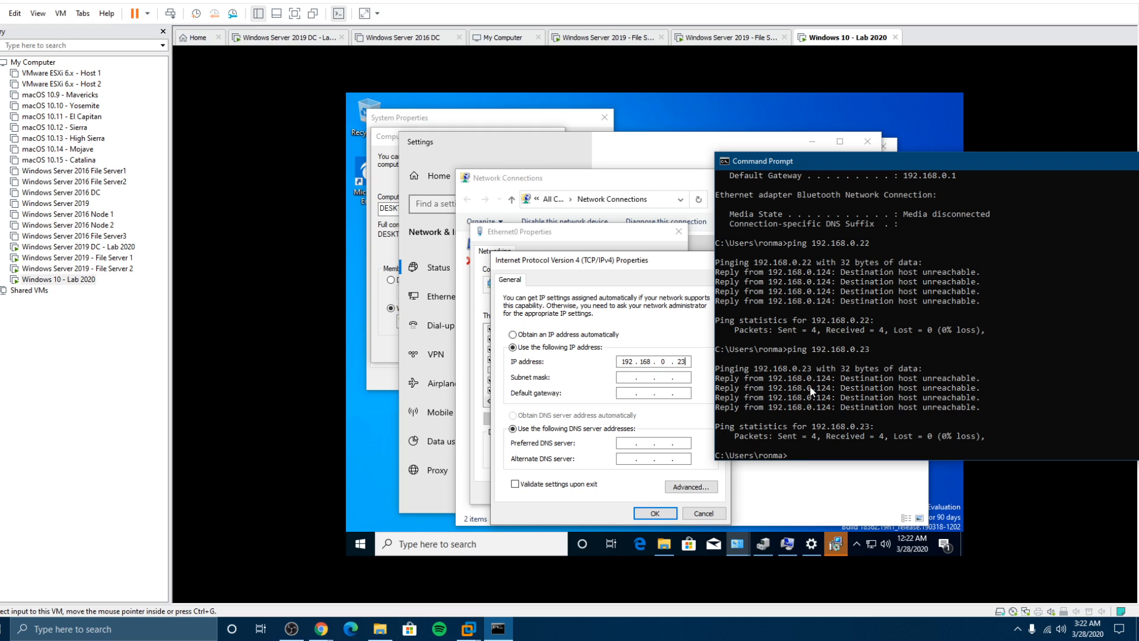
{"action": "left_click_drag", "start_coordinate": [863, 165], "coordinate": [1138, 166]}
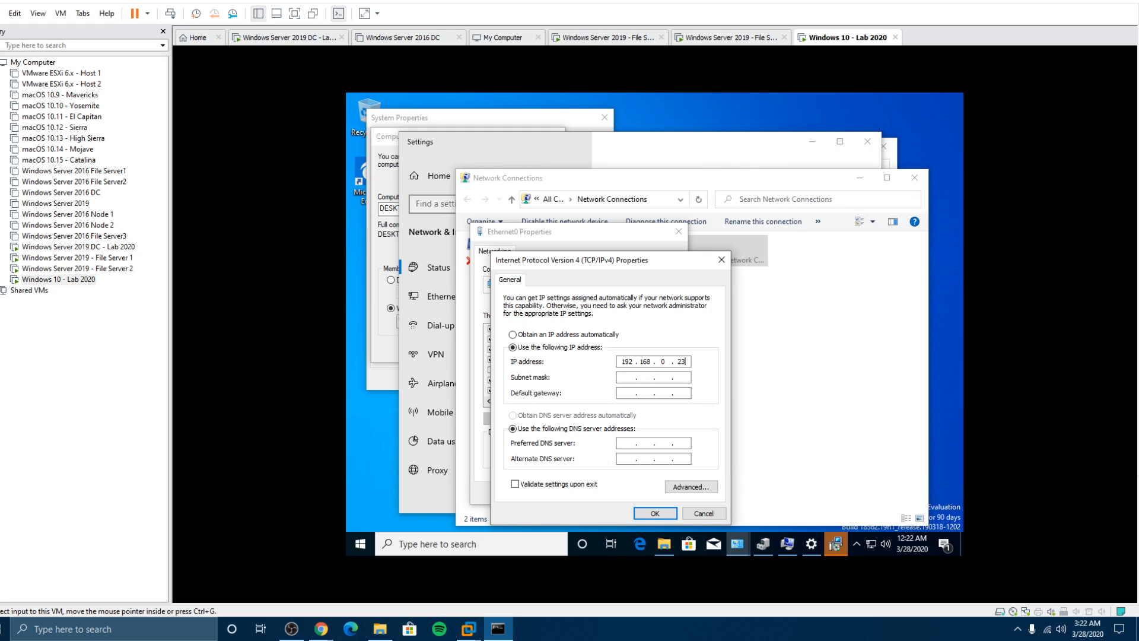
{"action": "left_click", "coordinate": [774, 313]}
{"action": "key", "text": "Tab"}
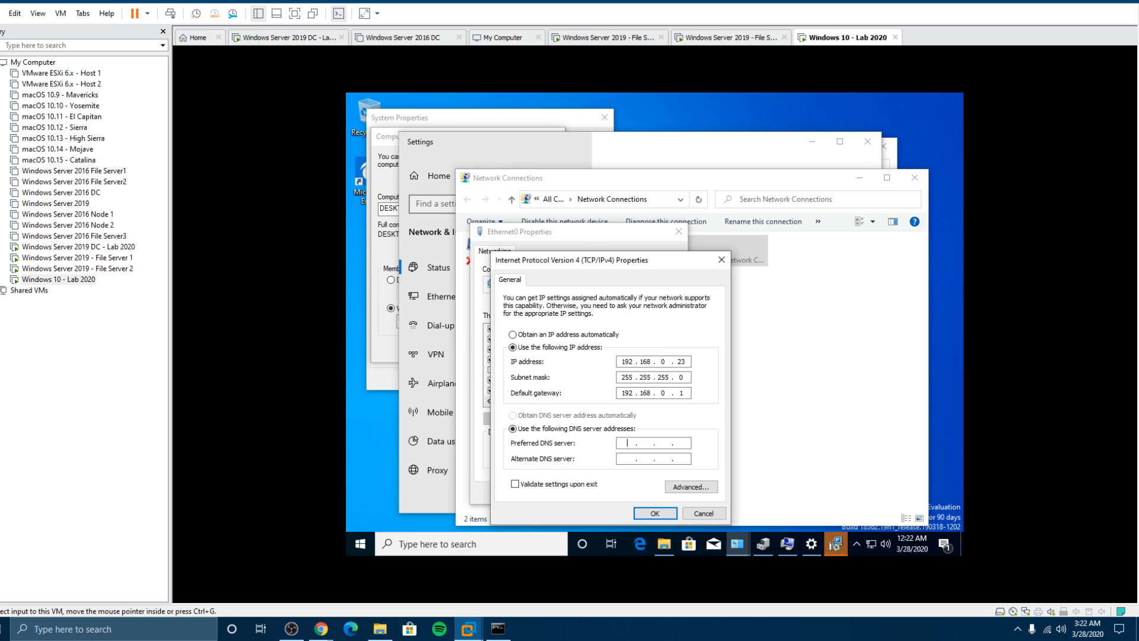
{"action": "left_click_drag", "start_coordinate": [1138, 190], "coordinate": [921, 202]}
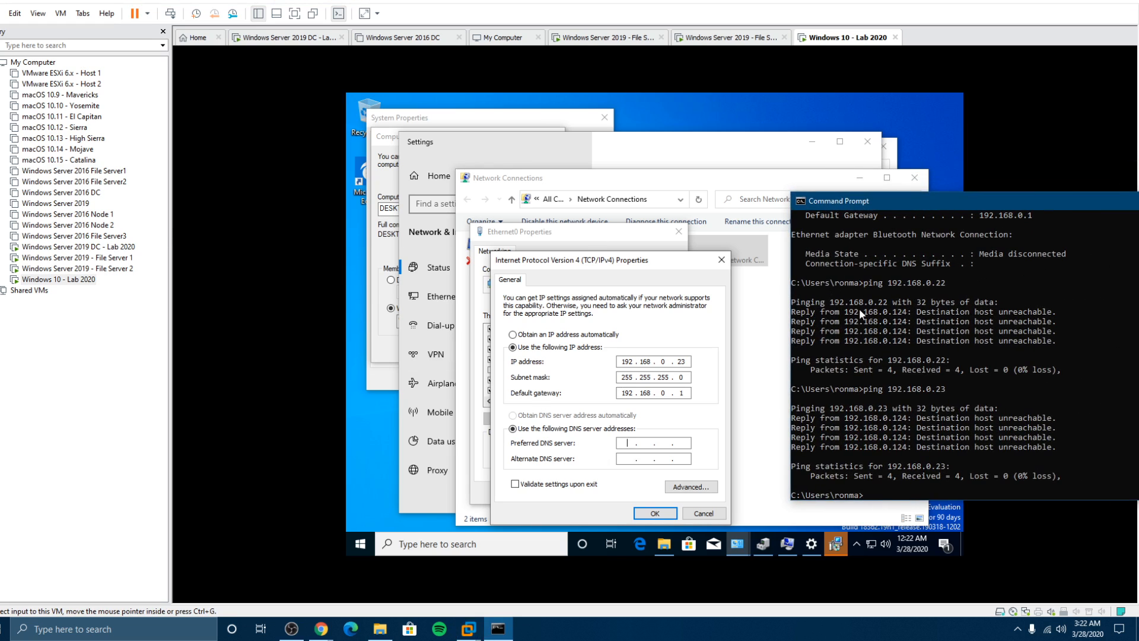
{"action": "left_click_drag", "start_coordinate": [1011, 202], "coordinate": [1138, 193]}
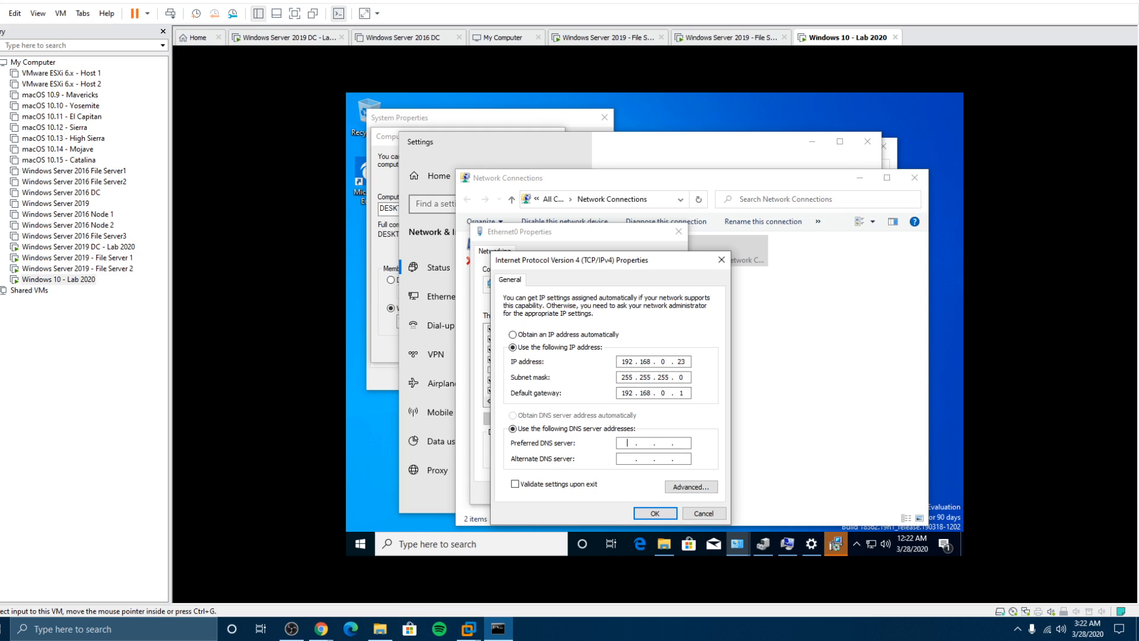
{"action": "left_click", "coordinate": [747, 418]}
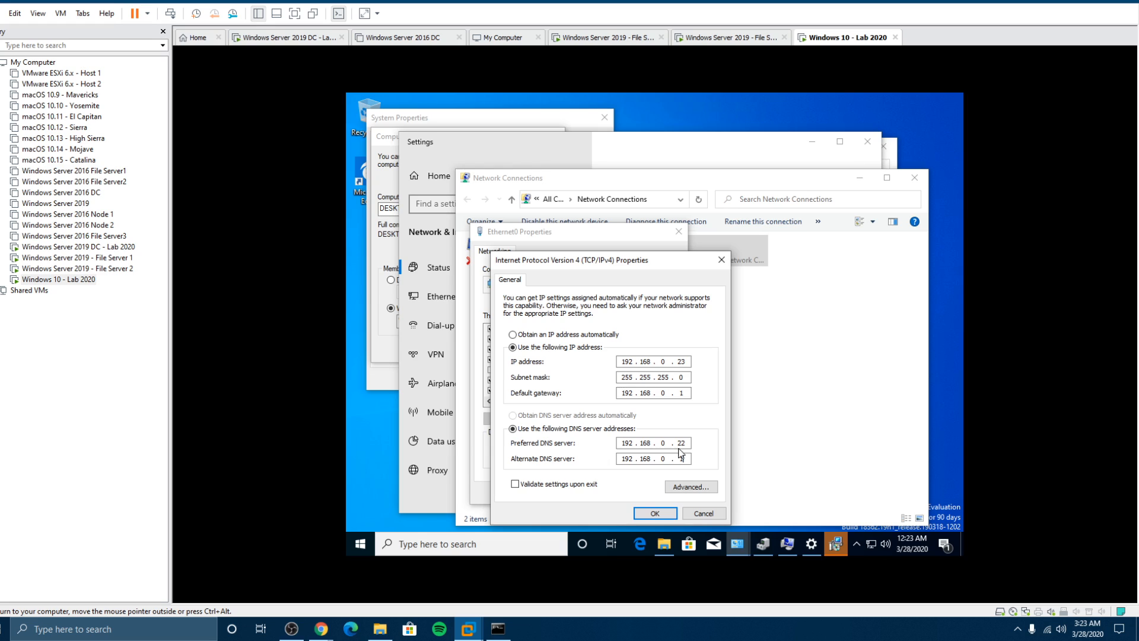
{"action": "left_click", "coordinate": [657, 514]}
Step: Close Ethernet0 properties, finish VMware Tools setup without restarting, and minimize Network Connections
{"action": "left_click", "coordinate": [612, 493]}
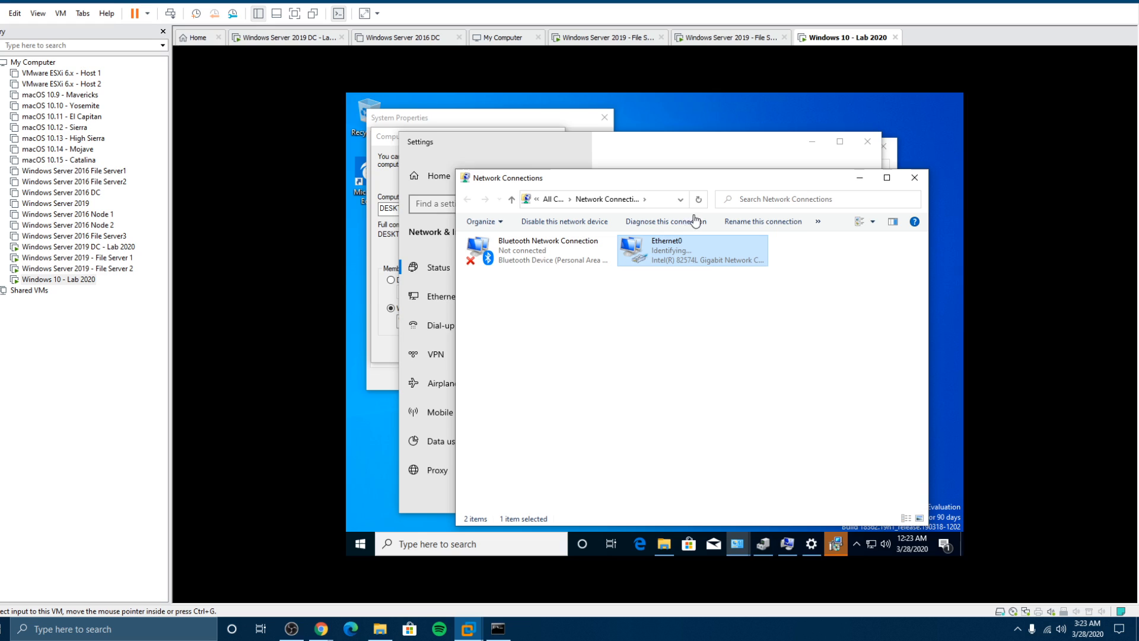
{"action": "left_click", "coordinate": [836, 544]}
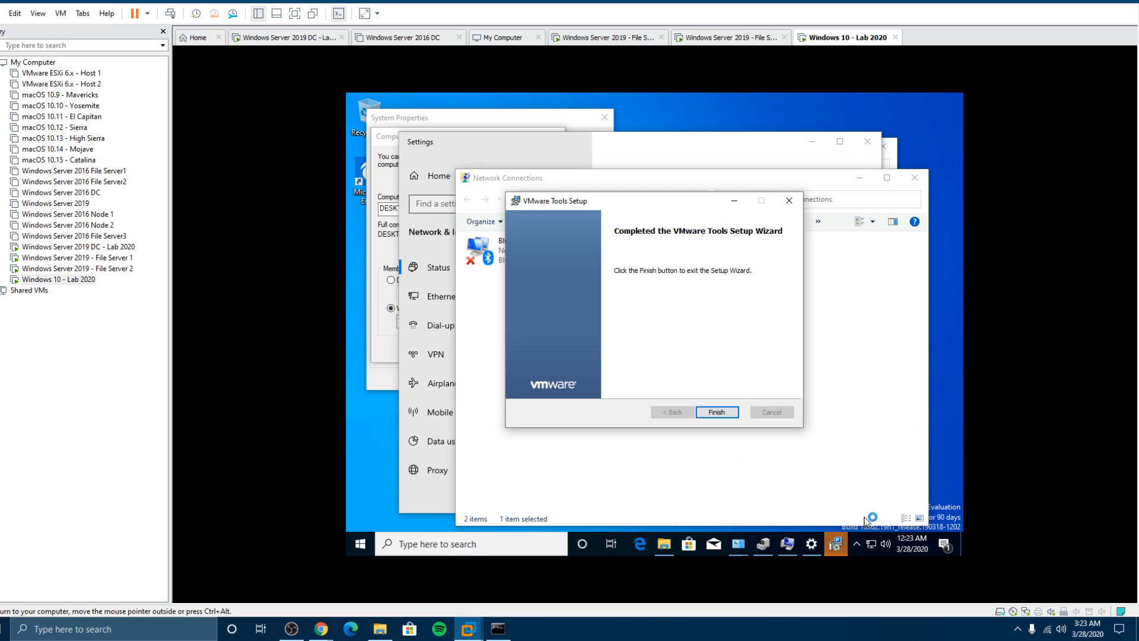
{"action": "left_click", "coordinate": [717, 412]}
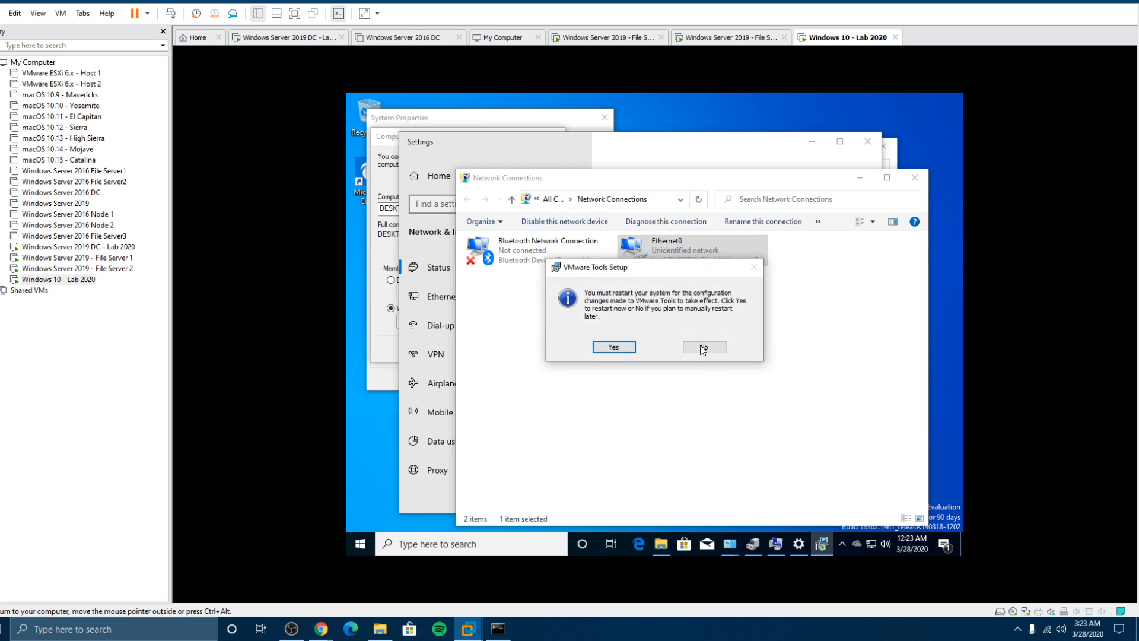
{"action": "left_click", "coordinate": [703, 347]}
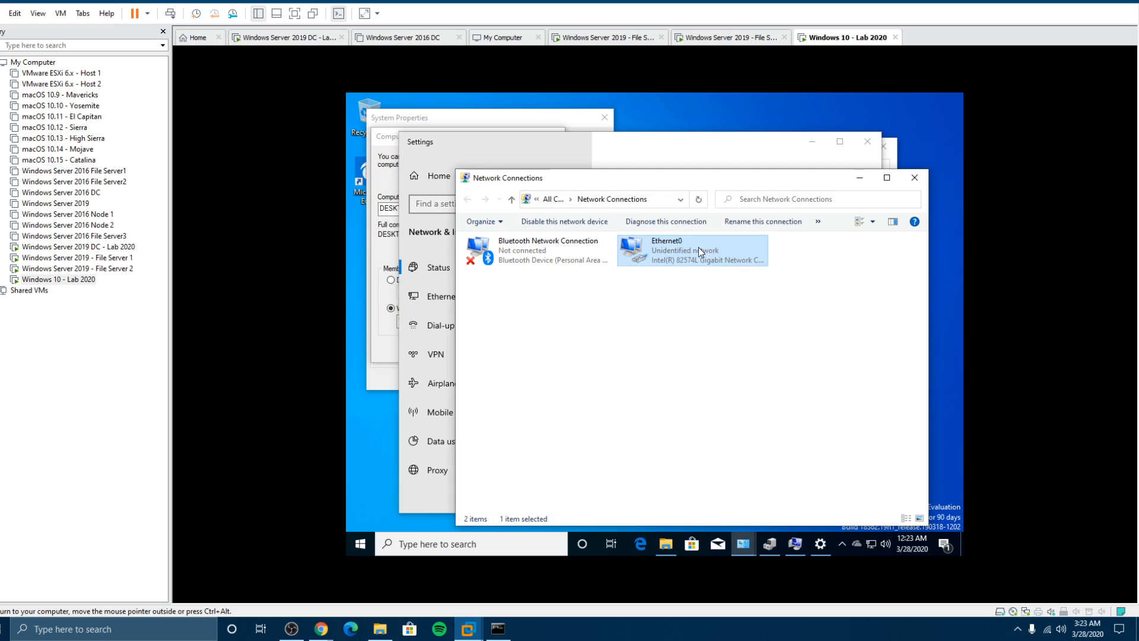
{"action": "left_click", "coordinate": [860, 178]}
Step: Try joining the Windows 10 VM to the 'Comp' domain after checking the DC VM
{"action": "left_click", "coordinate": [868, 141]}
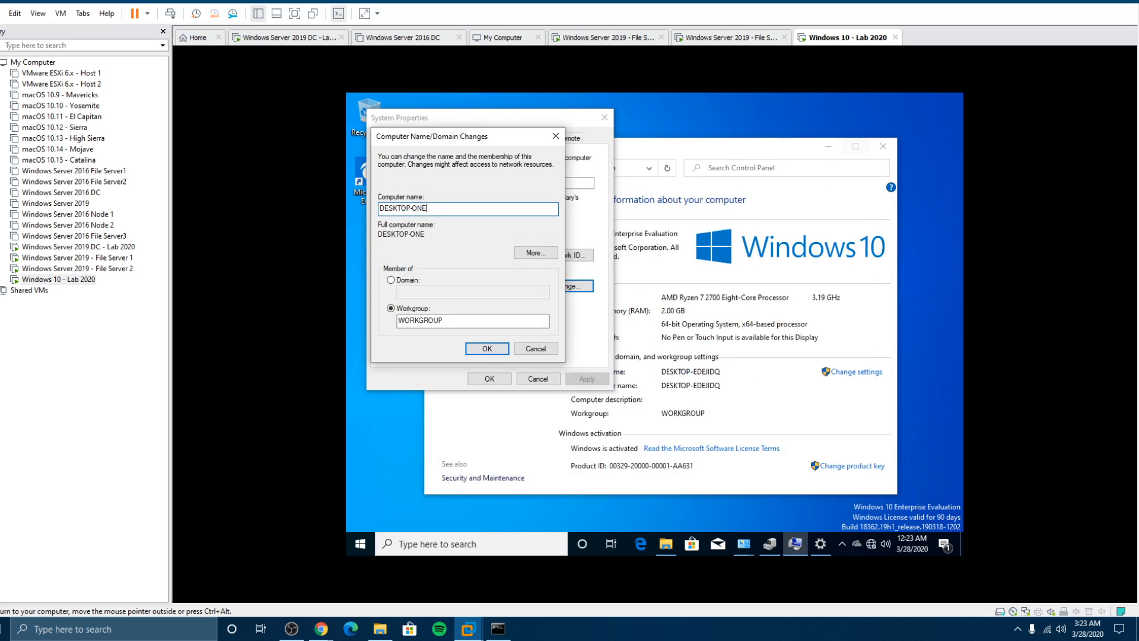
{"action": "left_click", "coordinate": [391, 280]}
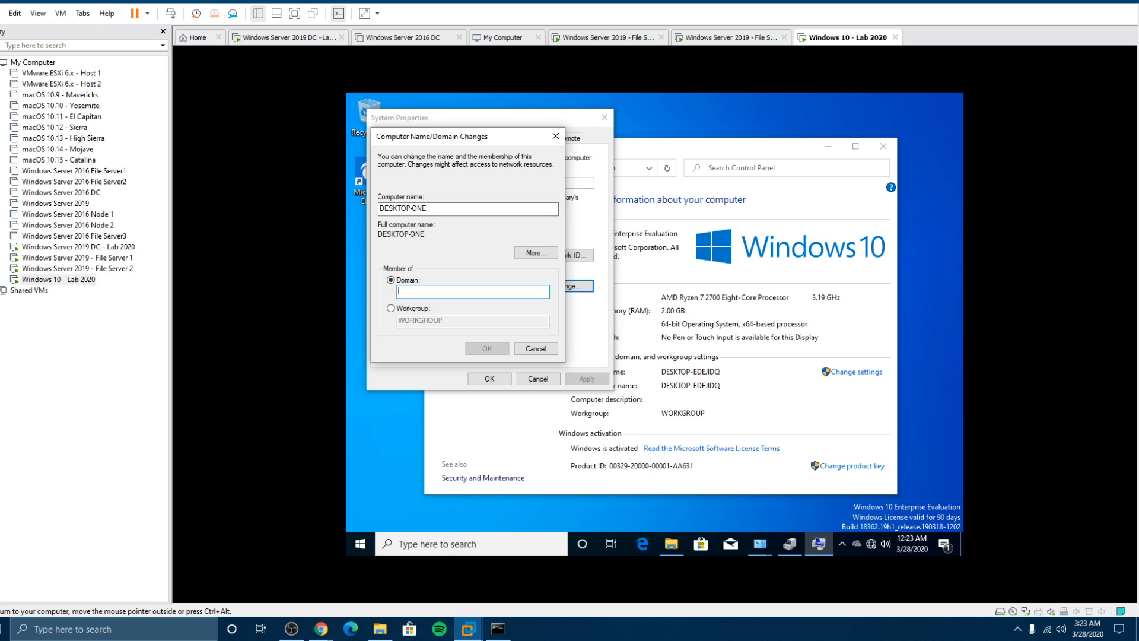
{"action": "left_click", "coordinate": [100, 247]}
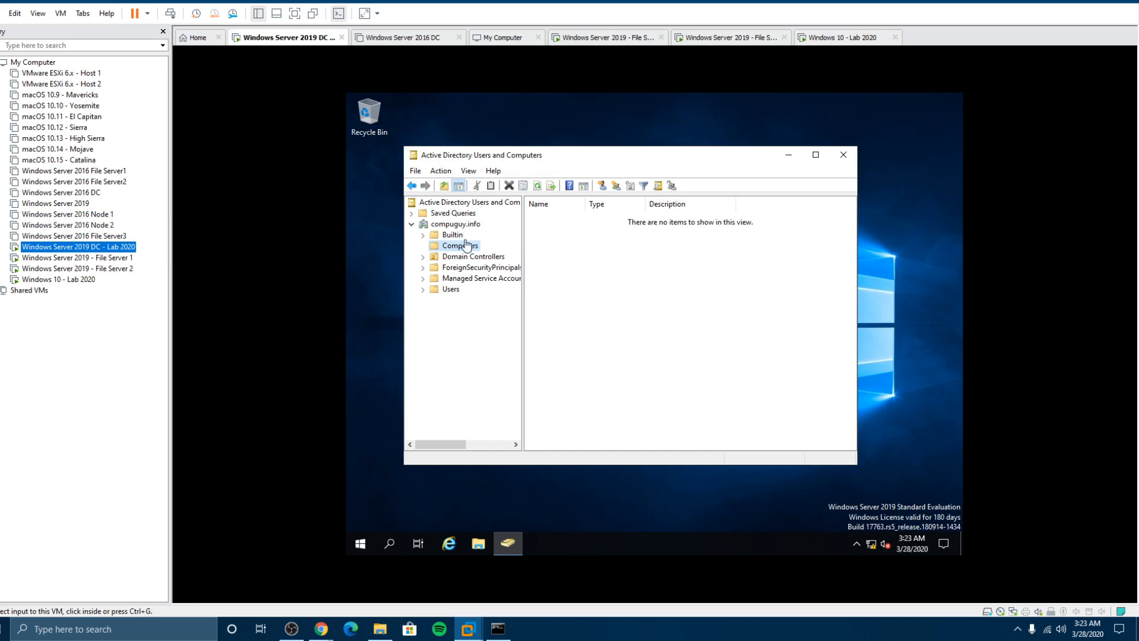
{"action": "left_click", "coordinate": [83, 280]}
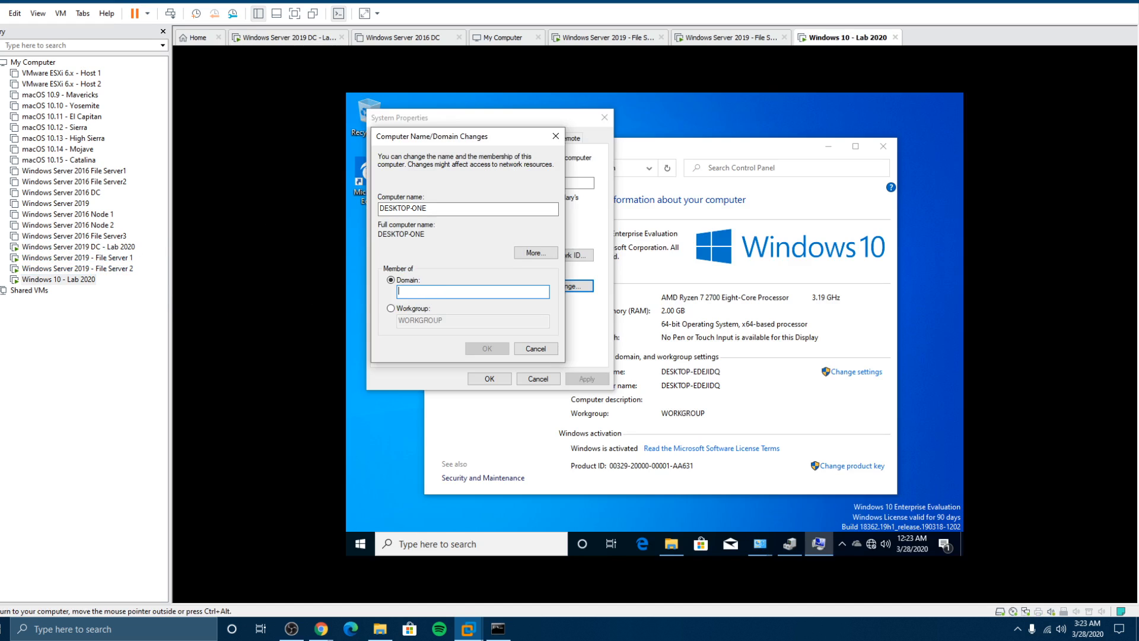
{"action": "type", "text": "Compuguy.info"}
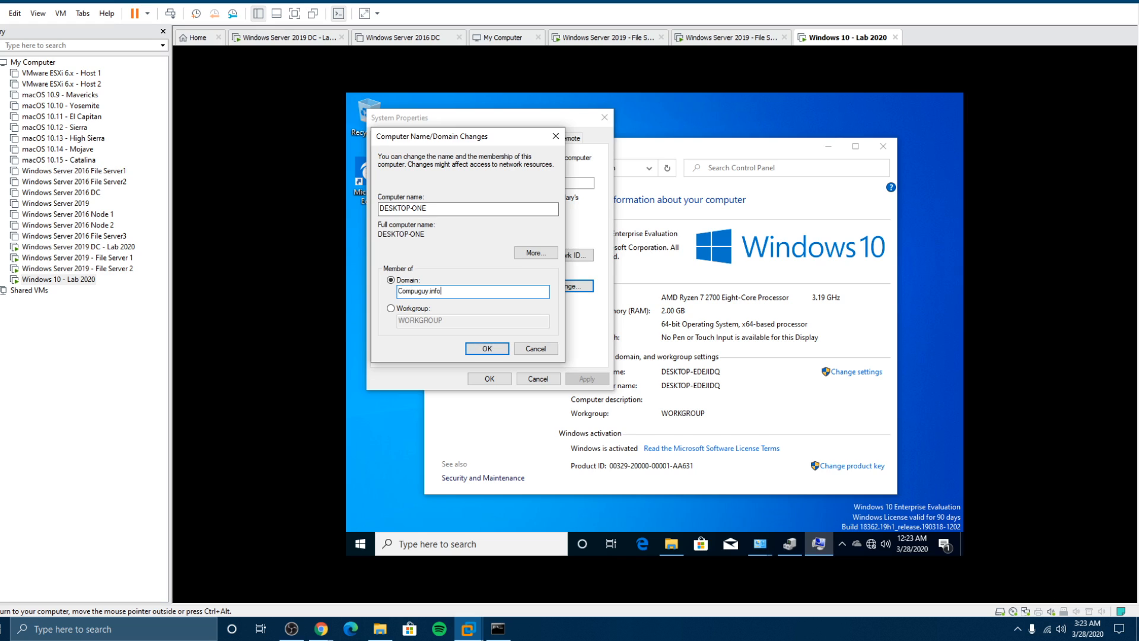
{"action": "left_click", "coordinate": [493, 349]}
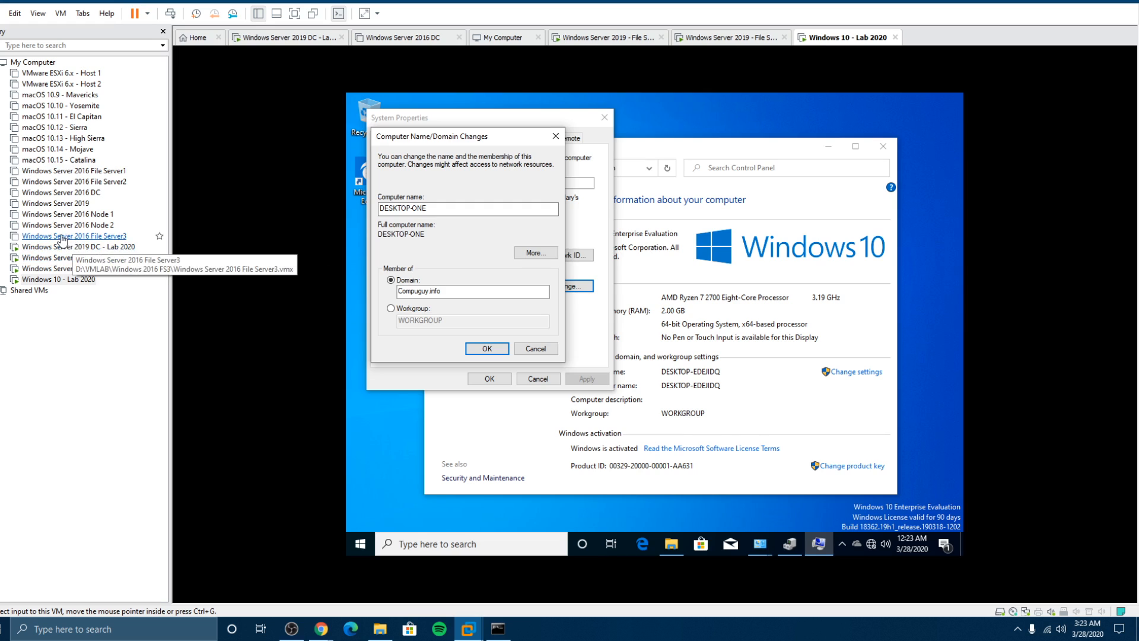
Step: Dismiss the domain controller error and cancel both name-change dialogs without saving
{"action": "right_click", "coordinate": [871, 544]}
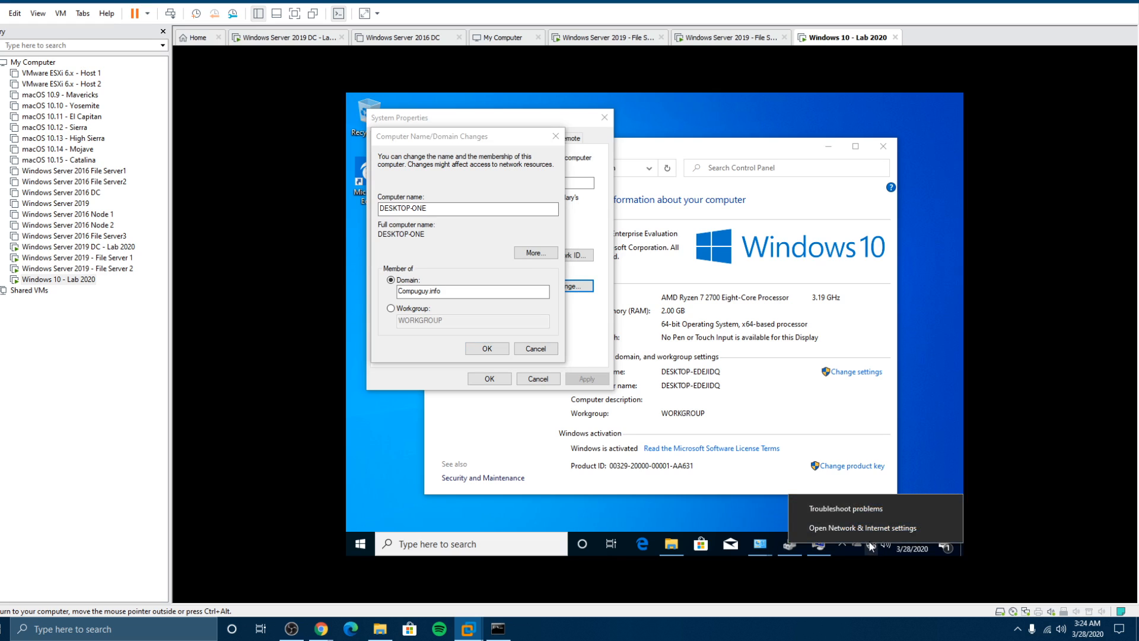
{"action": "left_click", "coordinate": [867, 527]}
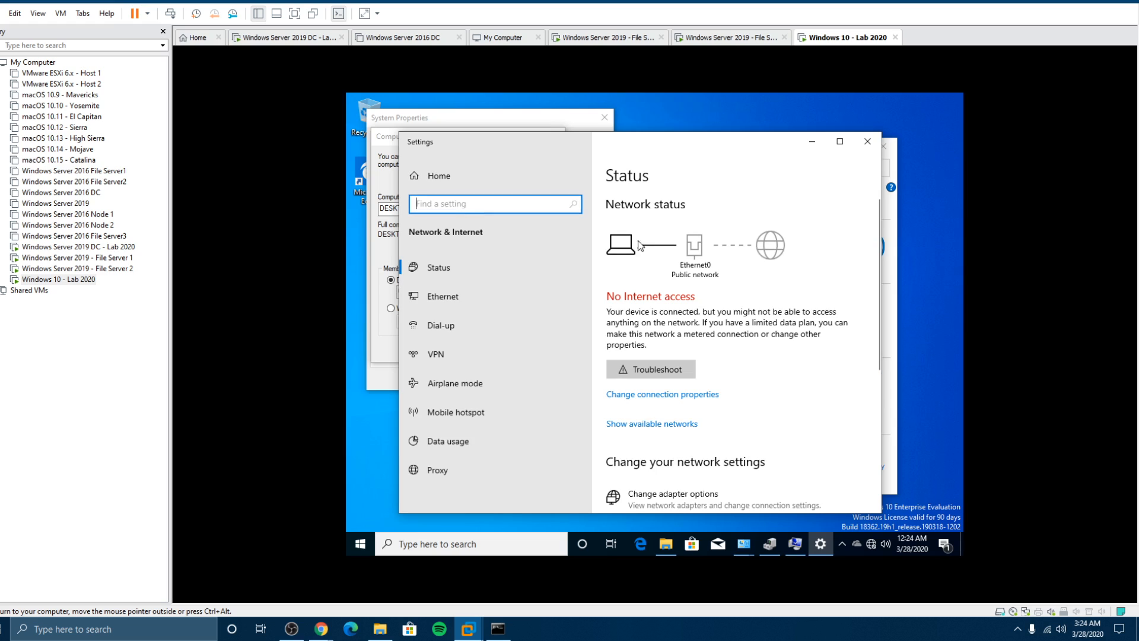
{"action": "left_click", "coordinate": [867, 141]}
{"action": "left_click", "coordinate": [747, 233]}
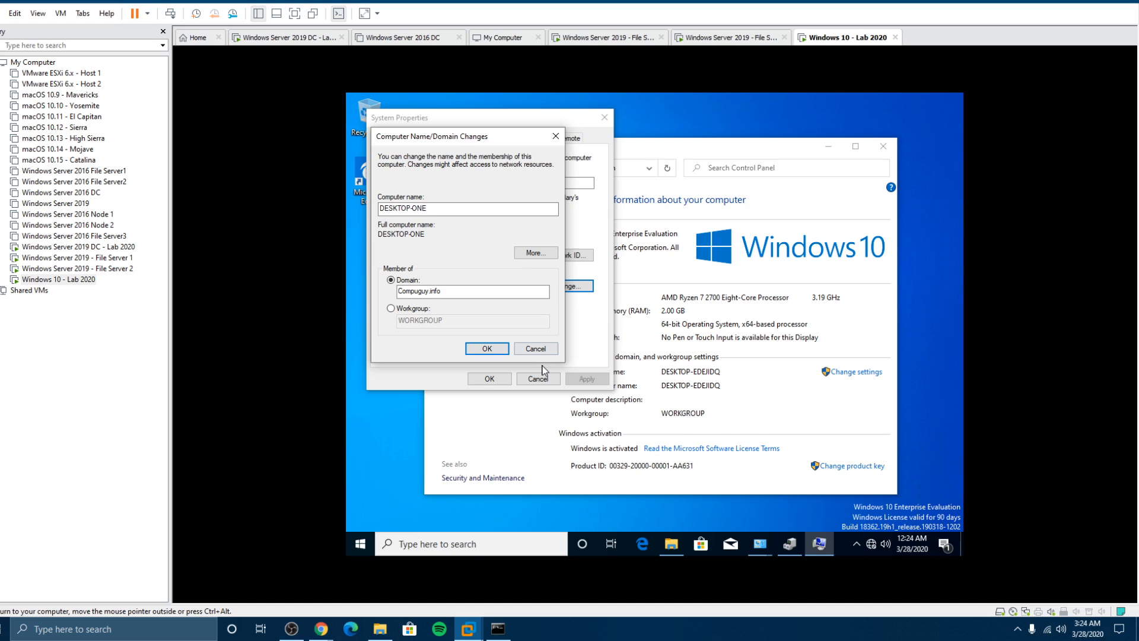
{"action": "left_click", "coordinate": [534, 350]}
{"action": "left_click", "coordinate": [537, 379]}
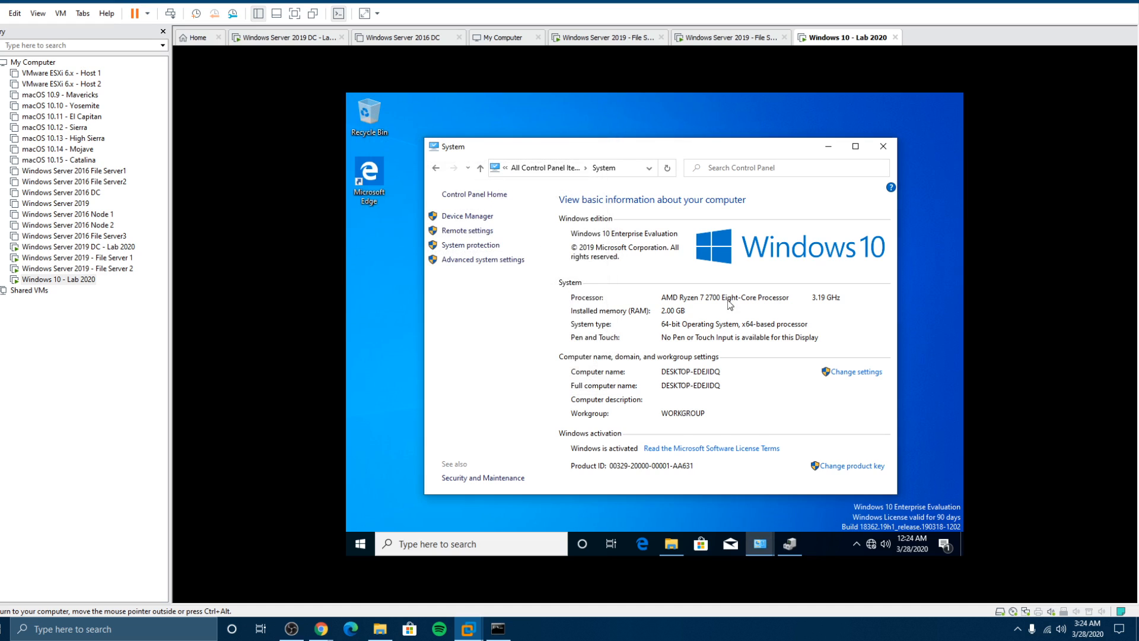
Step: Close the system information window and browse to Control Panel showing all items as small icons
{"action": "left_click", "coordinate": [881, 151]}
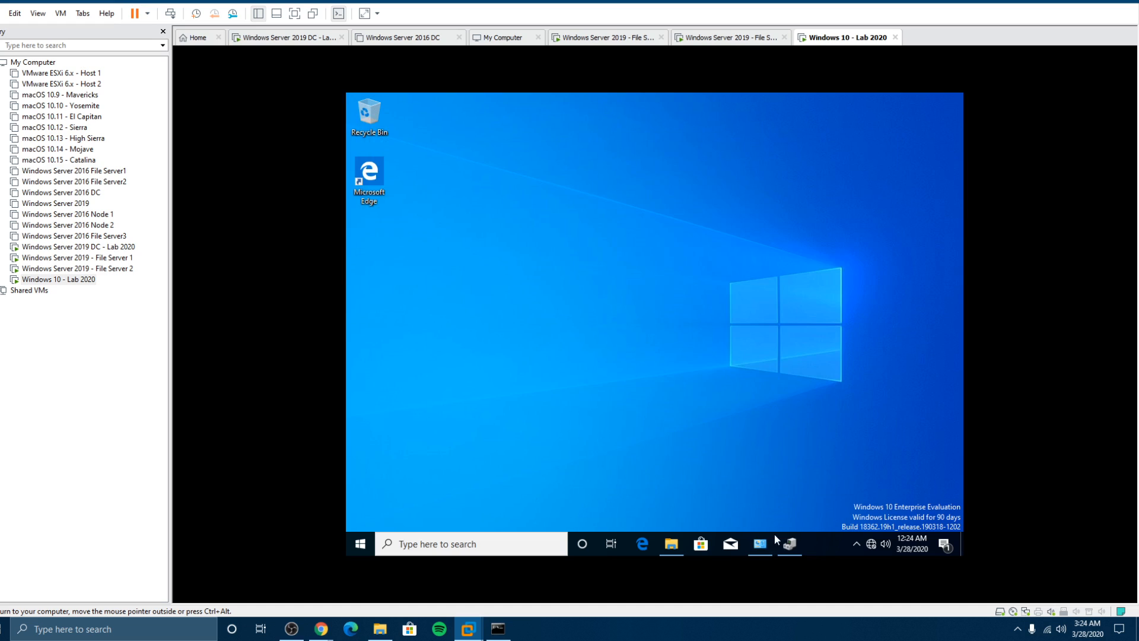
{"action": "left_click", "coordinate": [793, 551]}
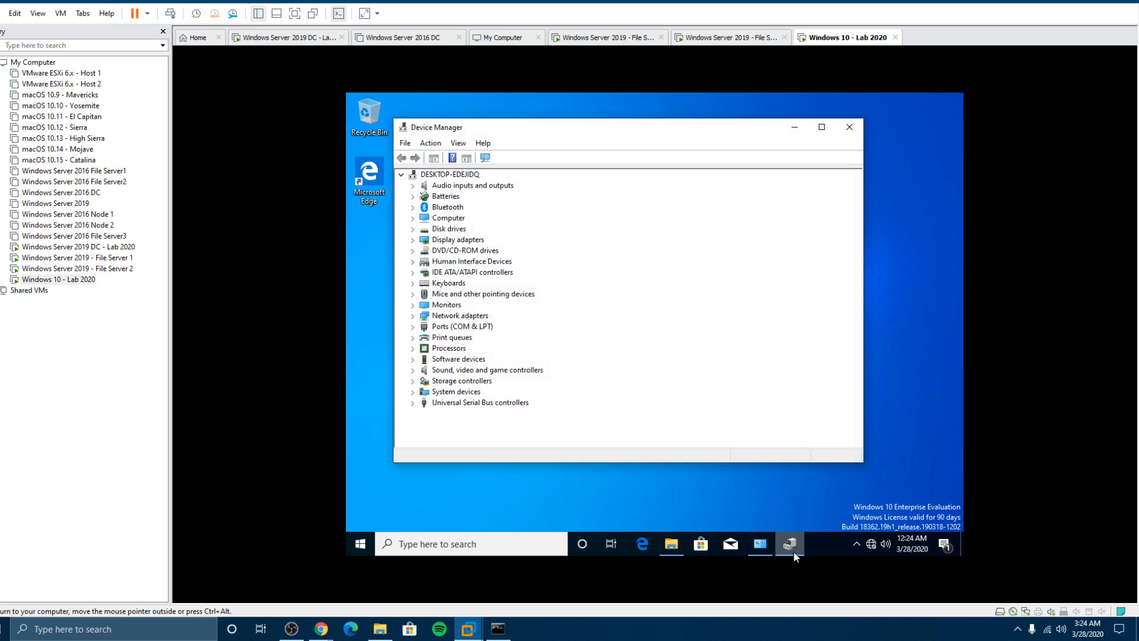
{"action": "left_click", "coordinate": [760, 544]}
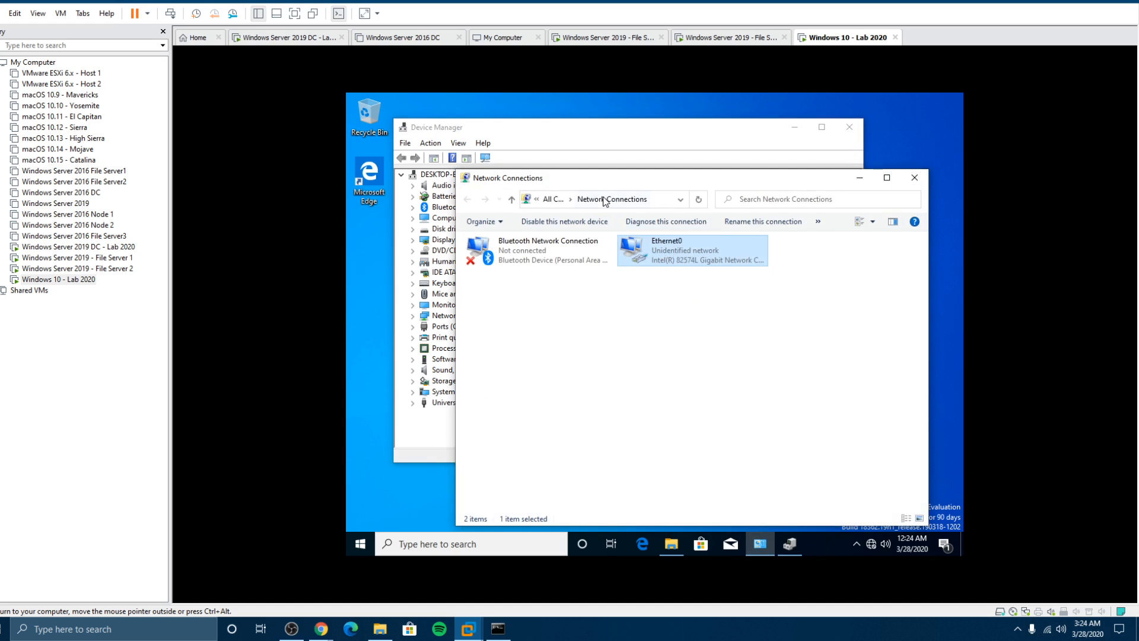
{"action": "left_click", "coordinate": [537, 201]}
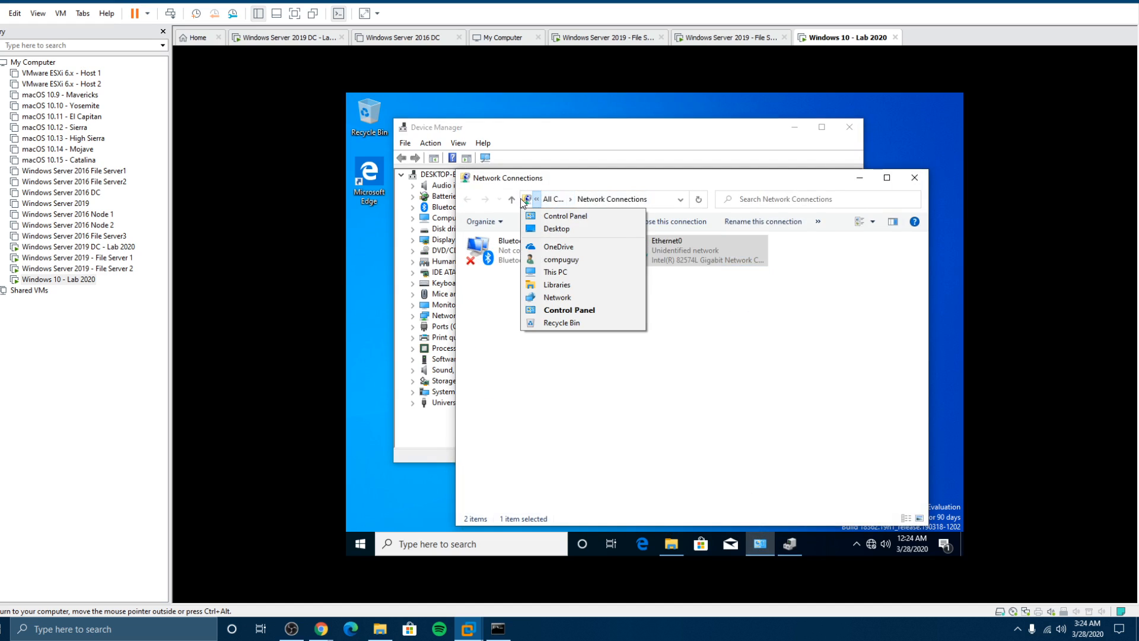
{"action": "left_click", "coordinate": [539, 217]}
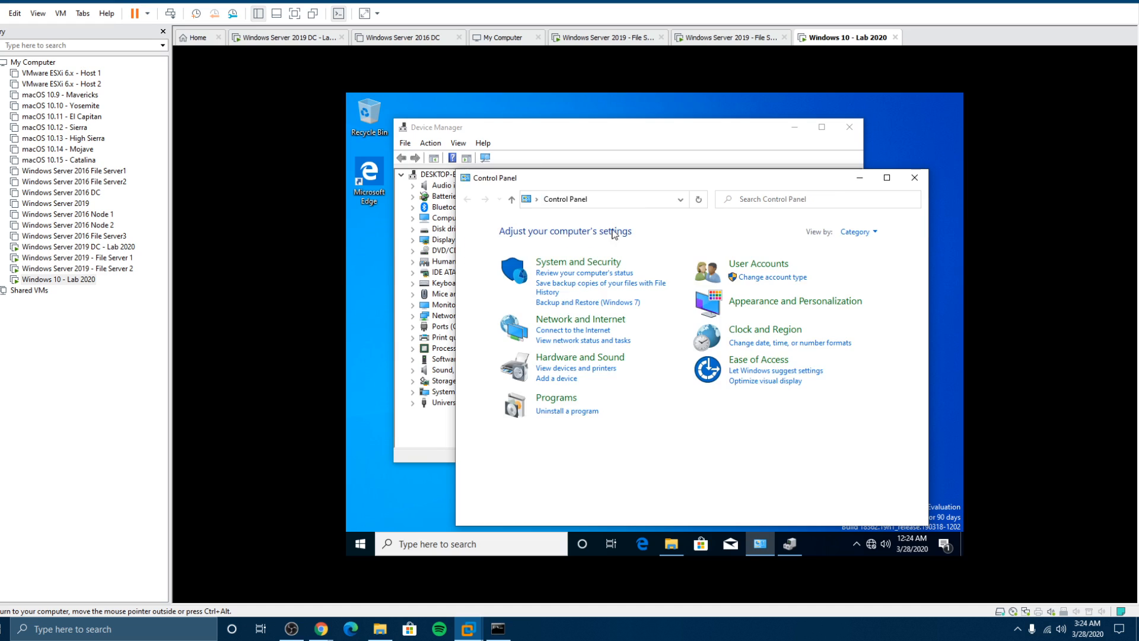
{"action": "left_click", "coordinate": [858, 232]}
{"action": "left_click", "coordinate": [865, 282]}
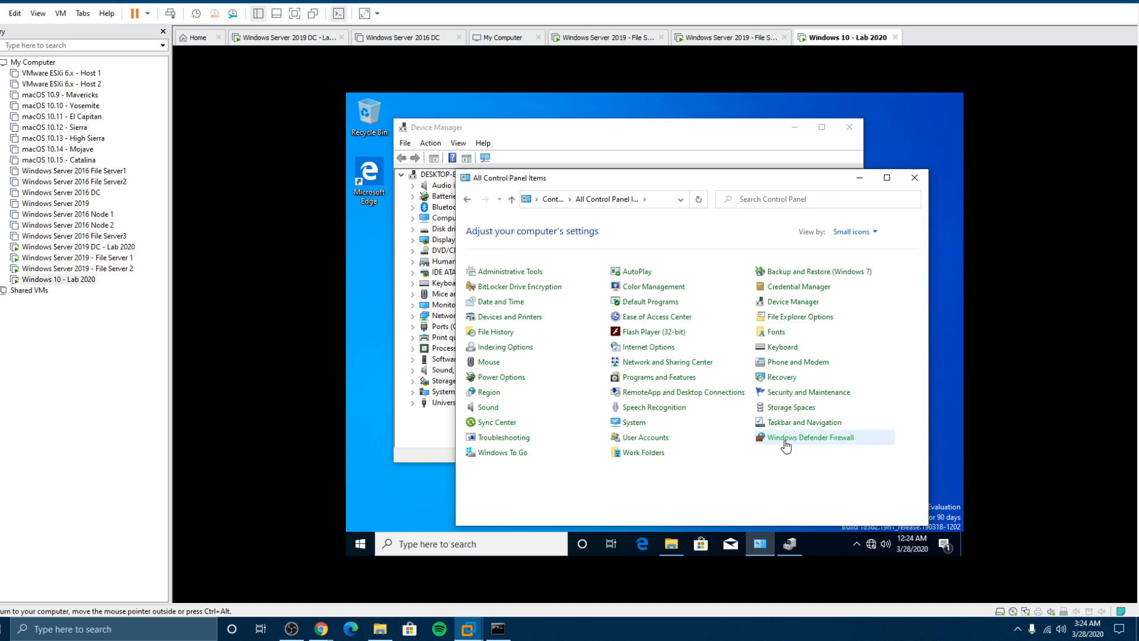
{"action": "left_click", "coordinate": [633, 422]}
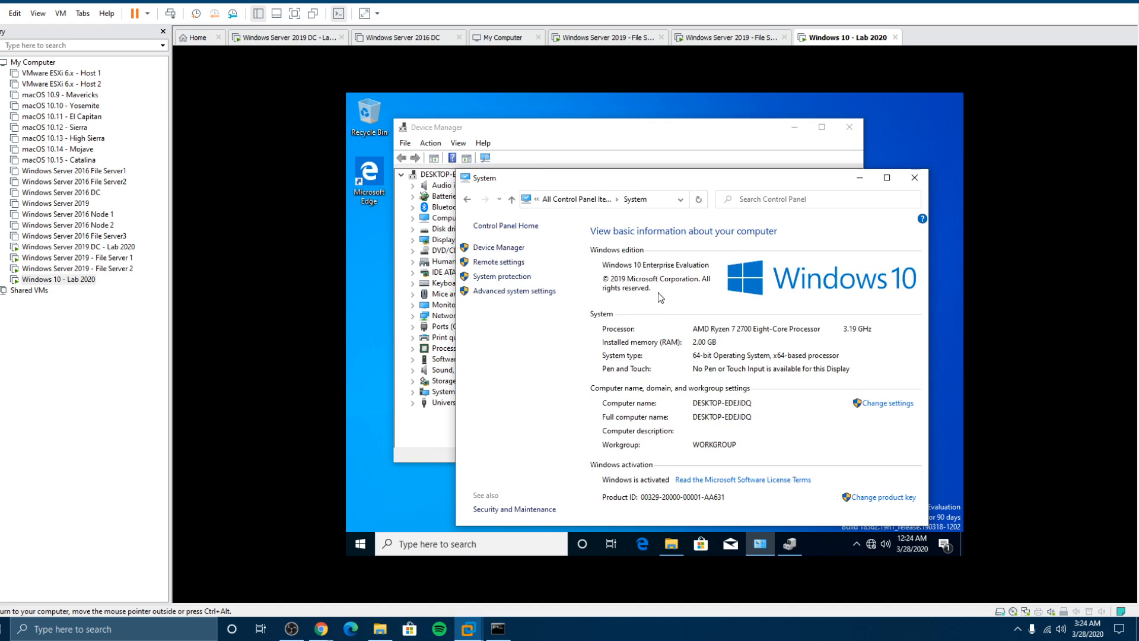
{"action": "left_click", "coordinate": [876, 405]}
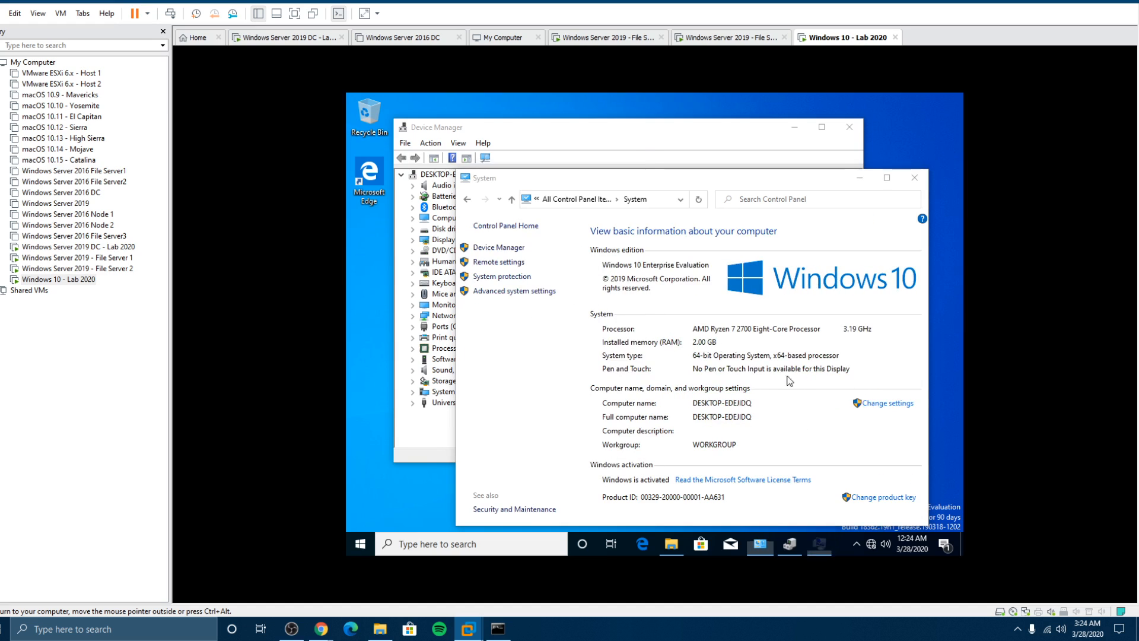
{"action": "left_click", "coordinate": [598, 287]}
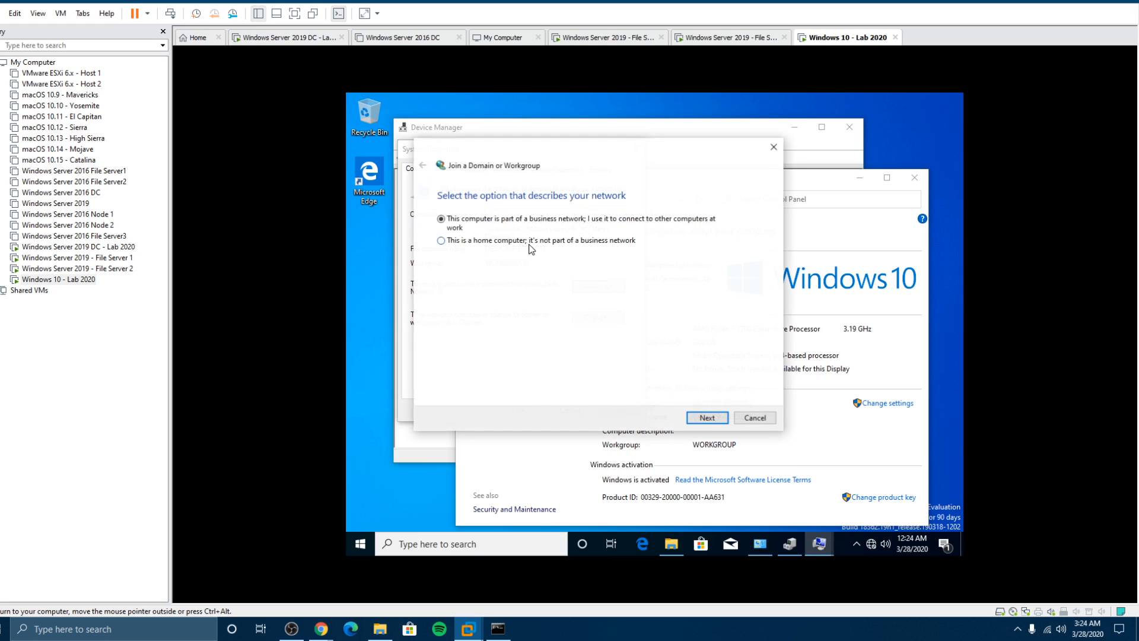
{"action": "left_click", "coordinate": [755, 418]}
Step: Rename the computer to DESKTOP-ONE, acknowledge the restart notice, and restart the VM now
{"action": "left_click", "coordinate": [598, 318]}
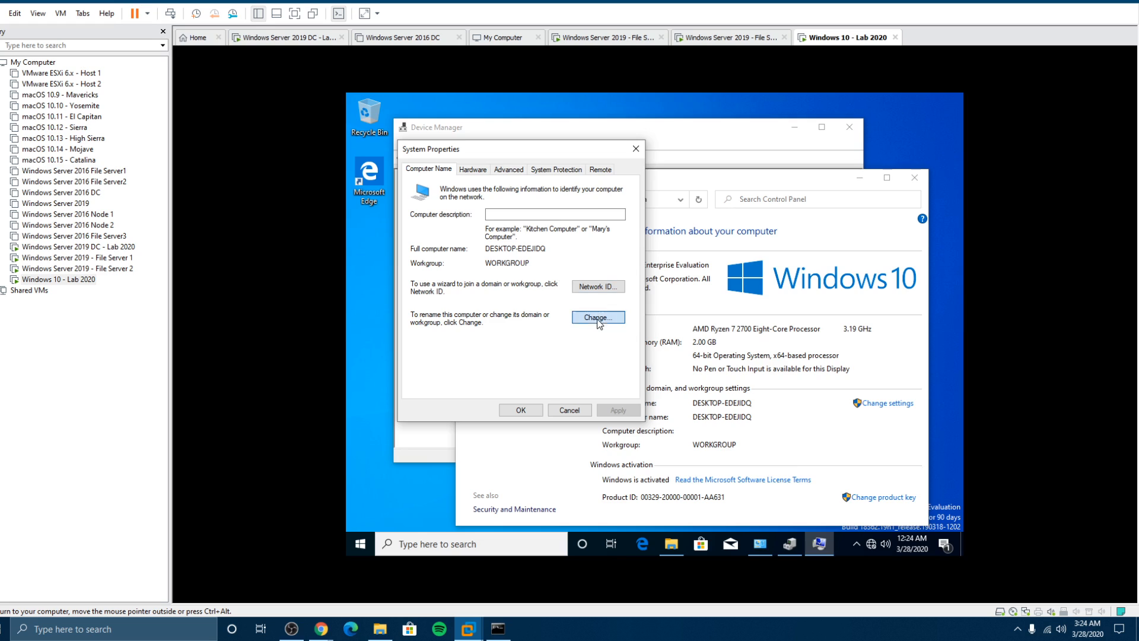
{"action": "left_click", "coordinate": [475, 240]}
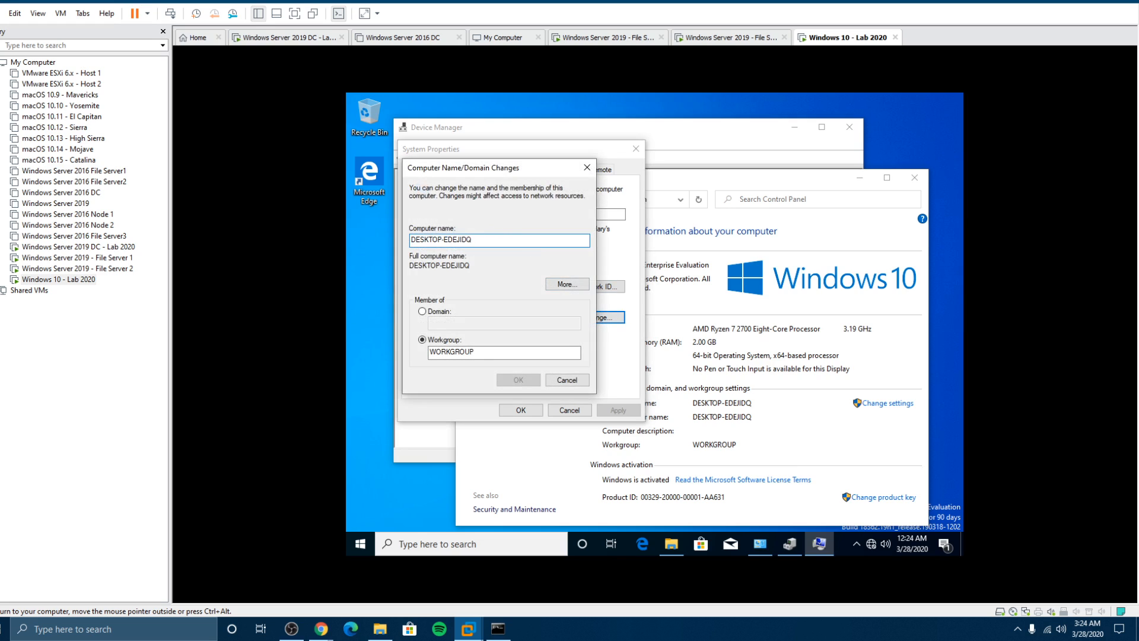
{"action": "key", "text": "BackSpace"}
{"action": "key", "text": "BackSpace"}
{"action": "key", "text": "BackSpace"}
{"action": "key", "text": "BackSpace"}
{"action": "key", "text": "BackSpace"}
{"action": "key", "text": "BackSpace"}
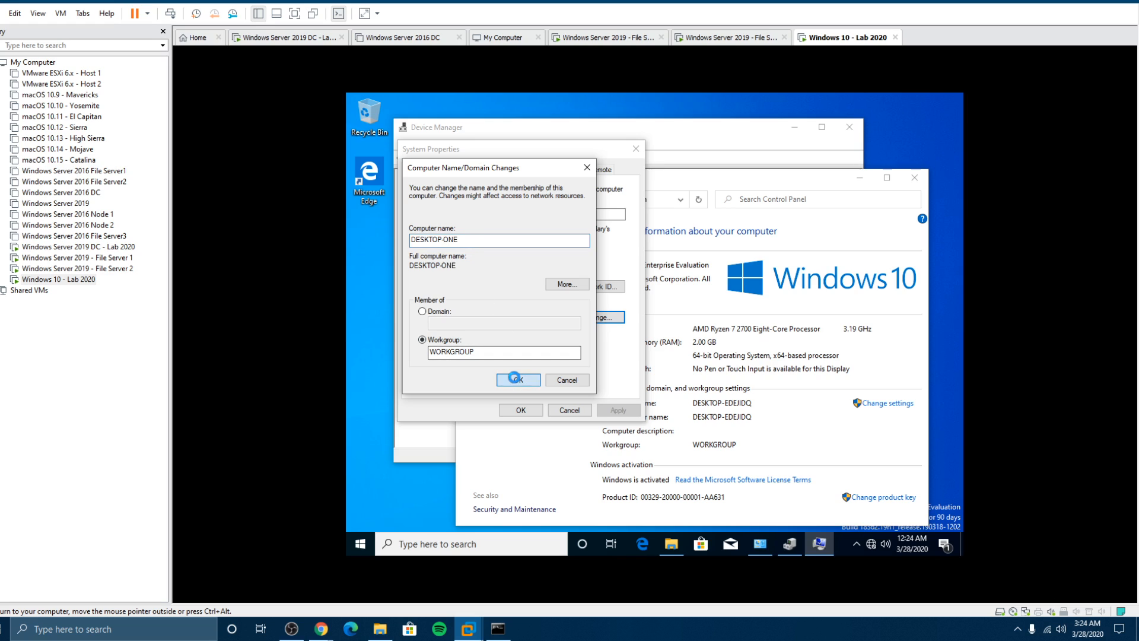
{"action": "left_click", "coordinate": [528, 382]}
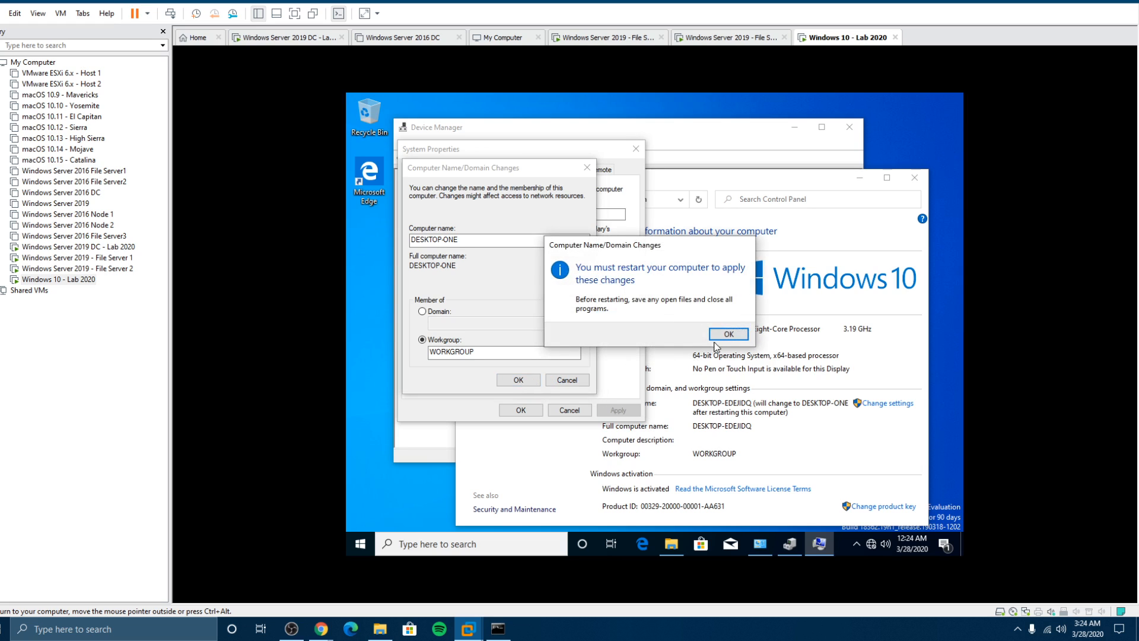
{"action": "left_click", "coordinate": [714, 335]}
{"action": "left_click", "coordinate": [520, 410]}
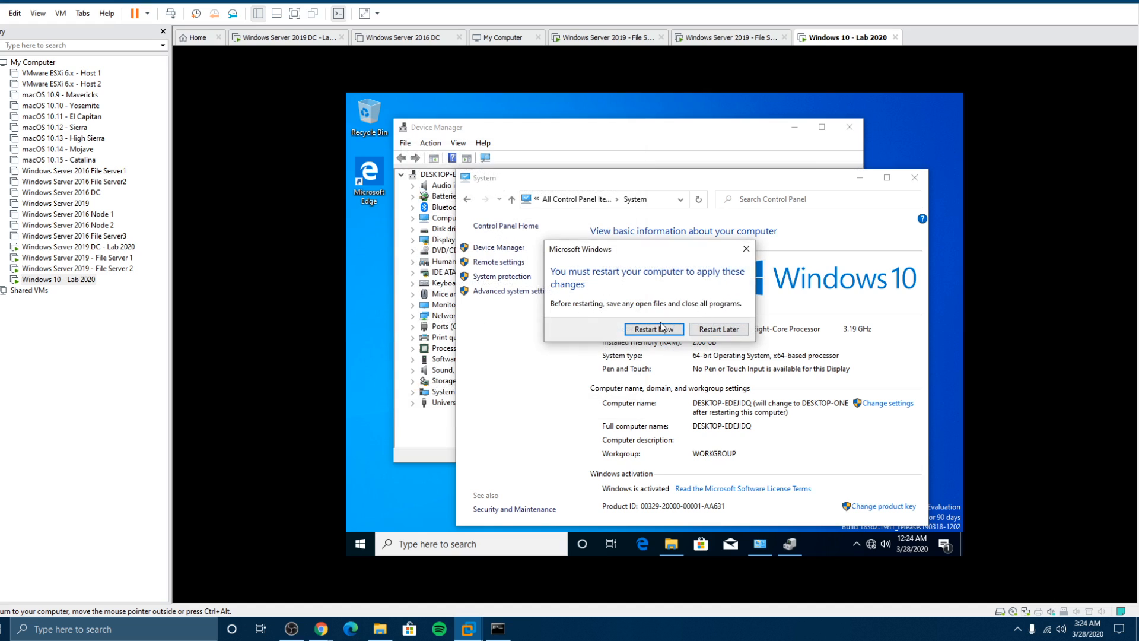
{"action": "left_click", "coordinate": [652, 330]}
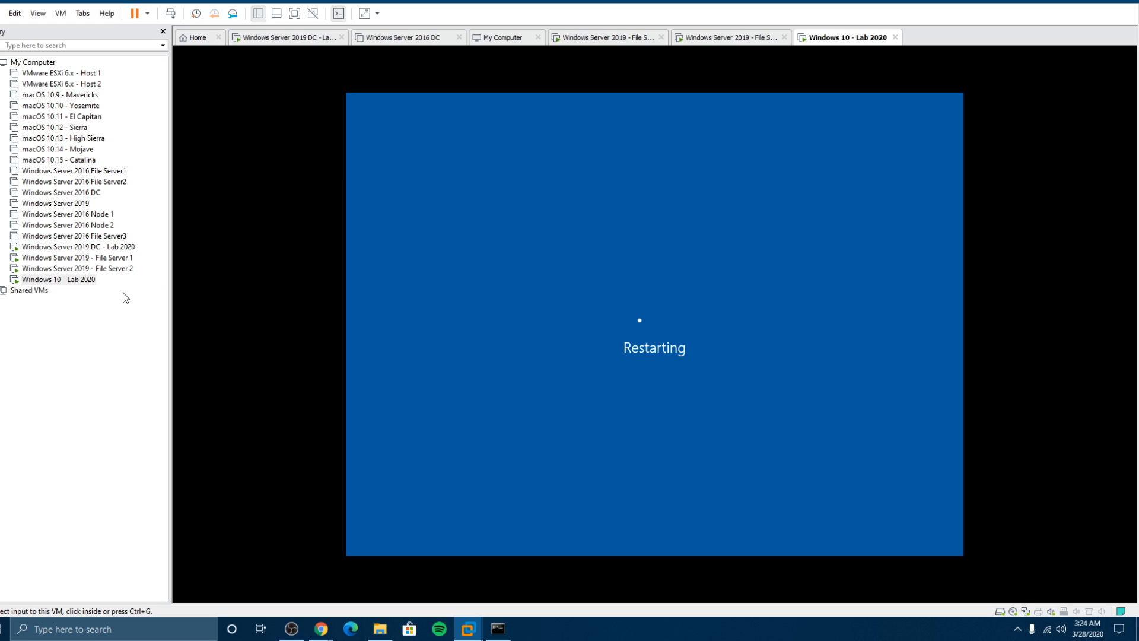
Step: Check the File Server 1 VM, then return to the rebooting Windows 10 - Lab 2020 VM
{"action": "left_click", "coordinate": [128, 258]}
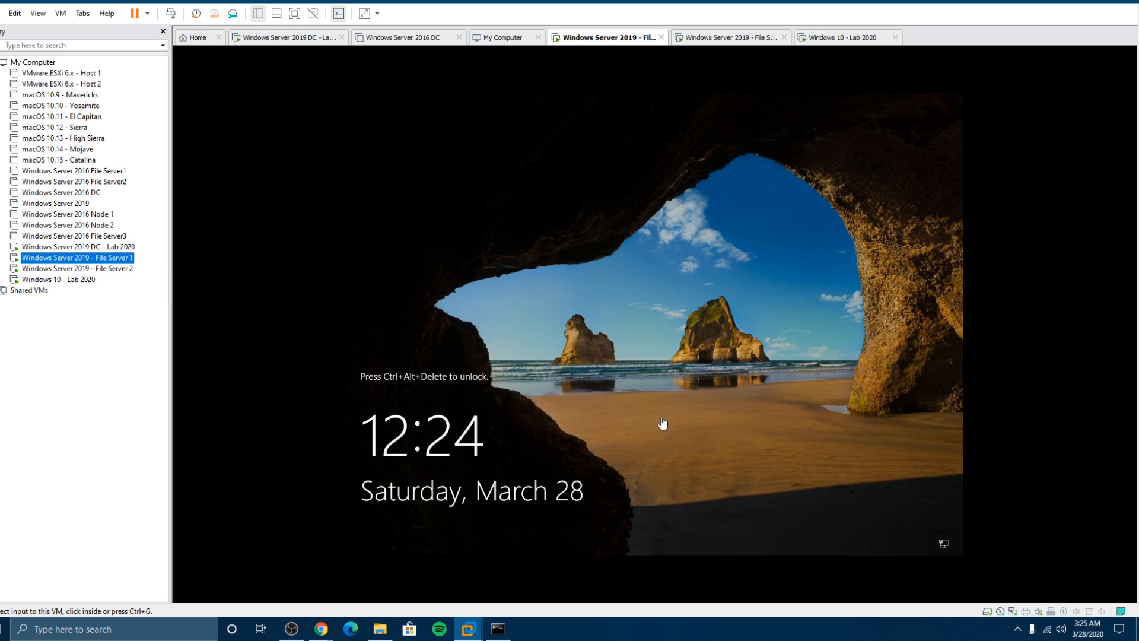
{"action": "left_click", "coordinate": [83, 280]}
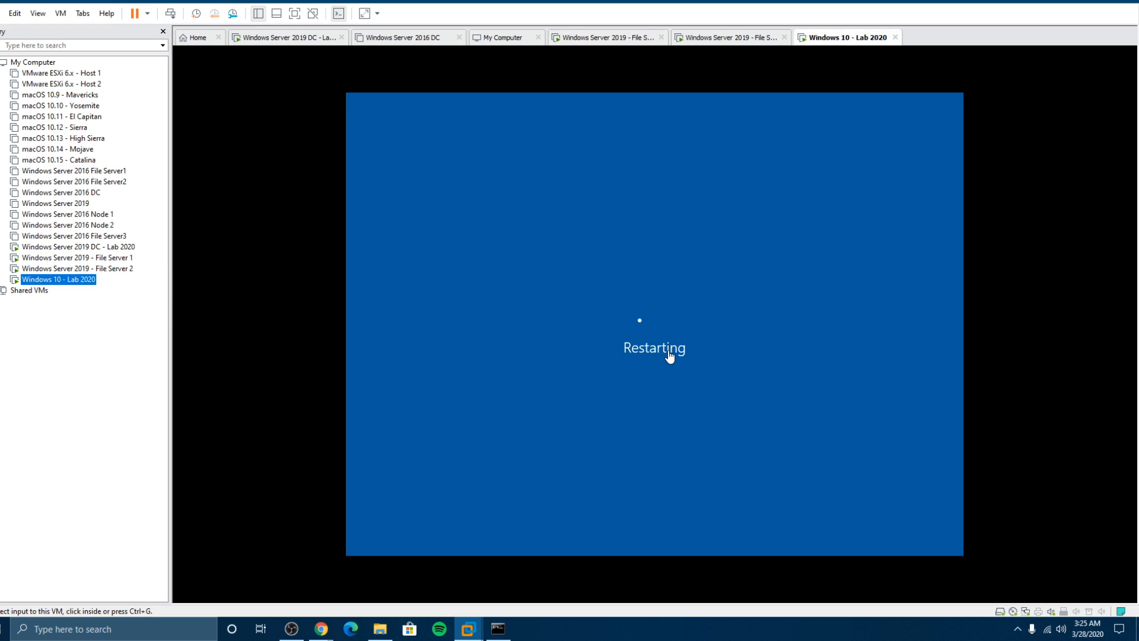
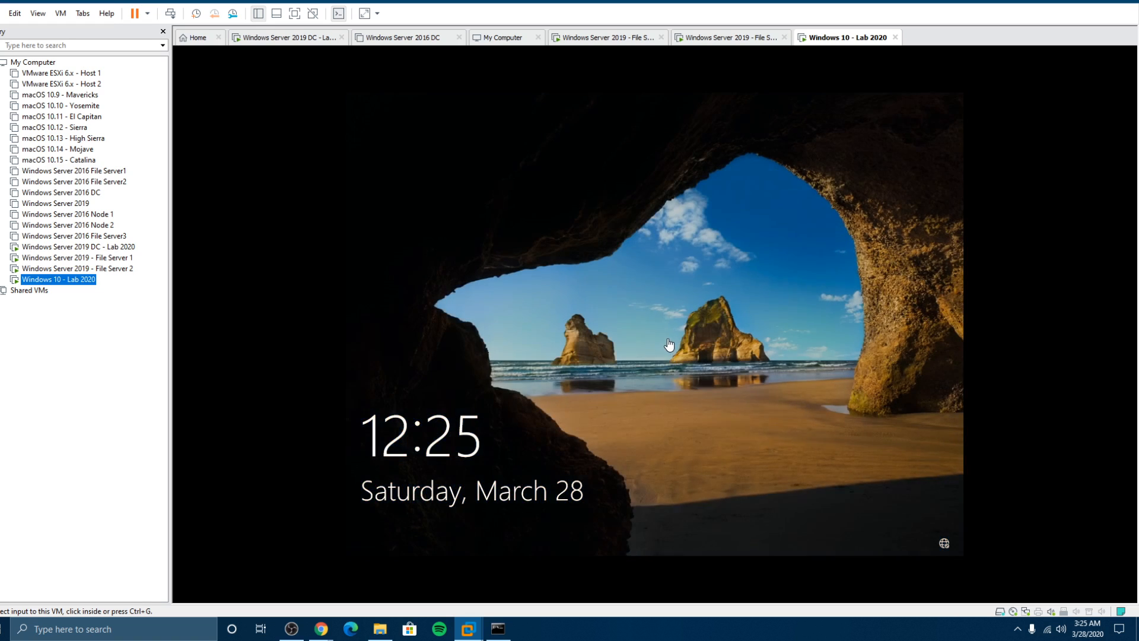
Step: Sign in to the Windows 10 - Lab 2020 VM, re-entering the password after the first attempt fails
{"action": "left_click", "coordinate": [667, 344]}
{"action": "left_click", "coordinate": [667, 337]}
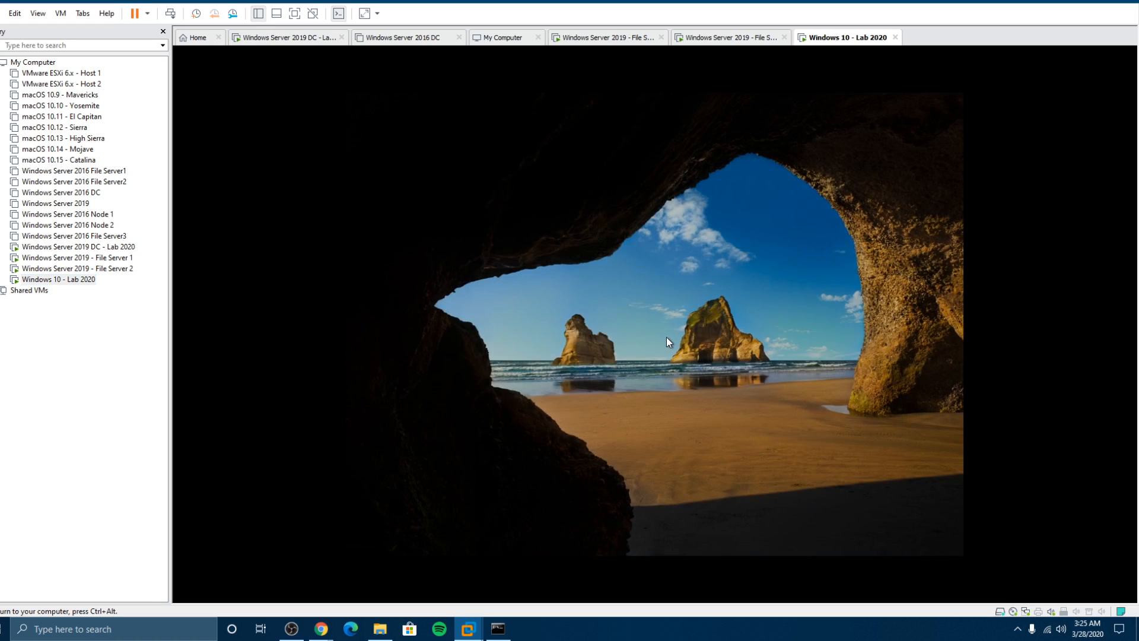
{"action": "type", "text": "*****"}
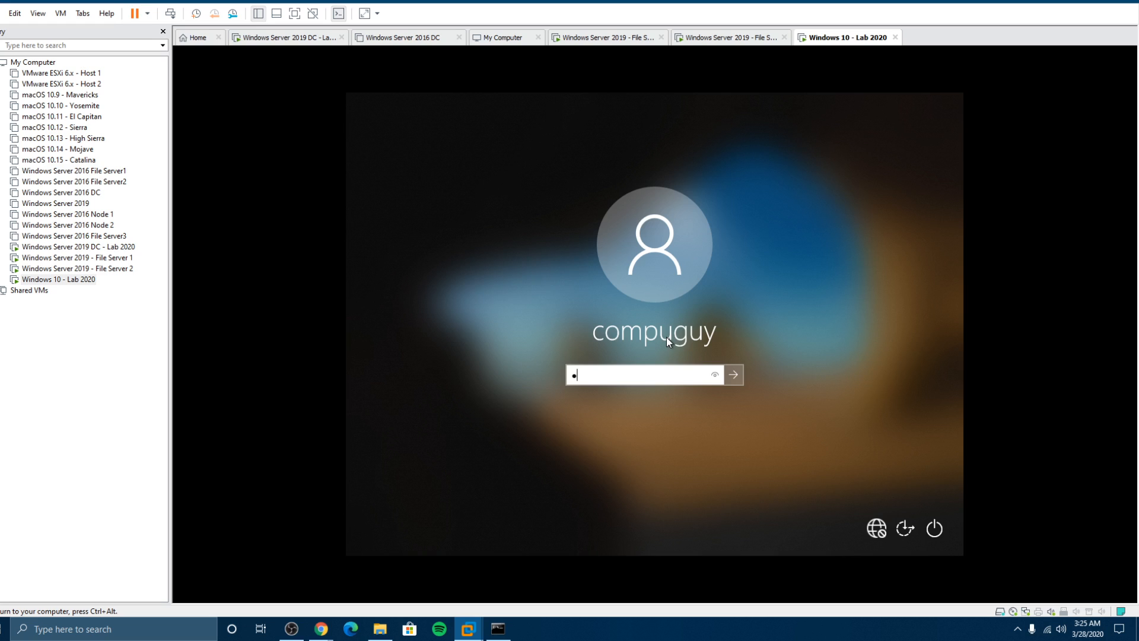
{"action": "type", "text": "*******"}
{"action": "key", "text": "Return"}
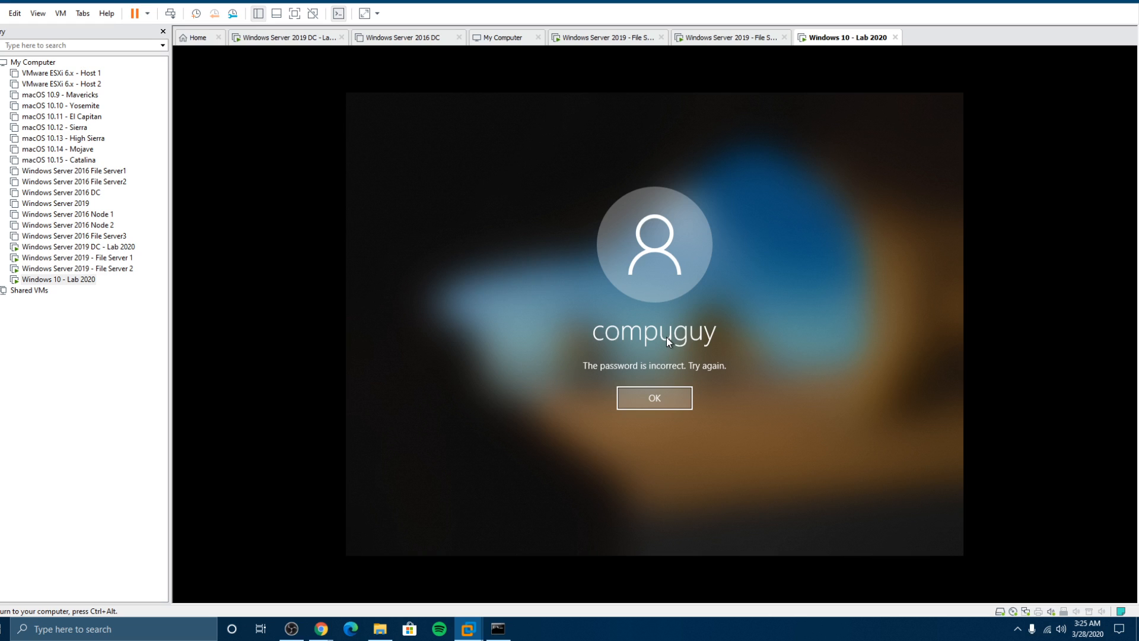
{"action": "key", "text": "Return"}
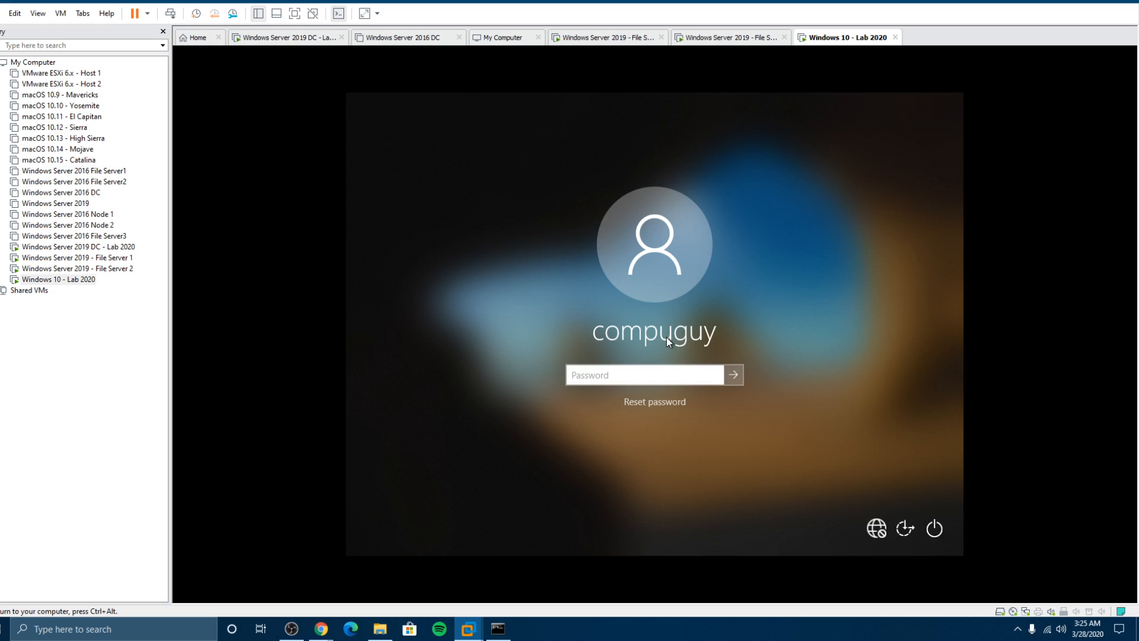
{"action": "type", "text": "************"}
{"action": "key", "text": "Return"}
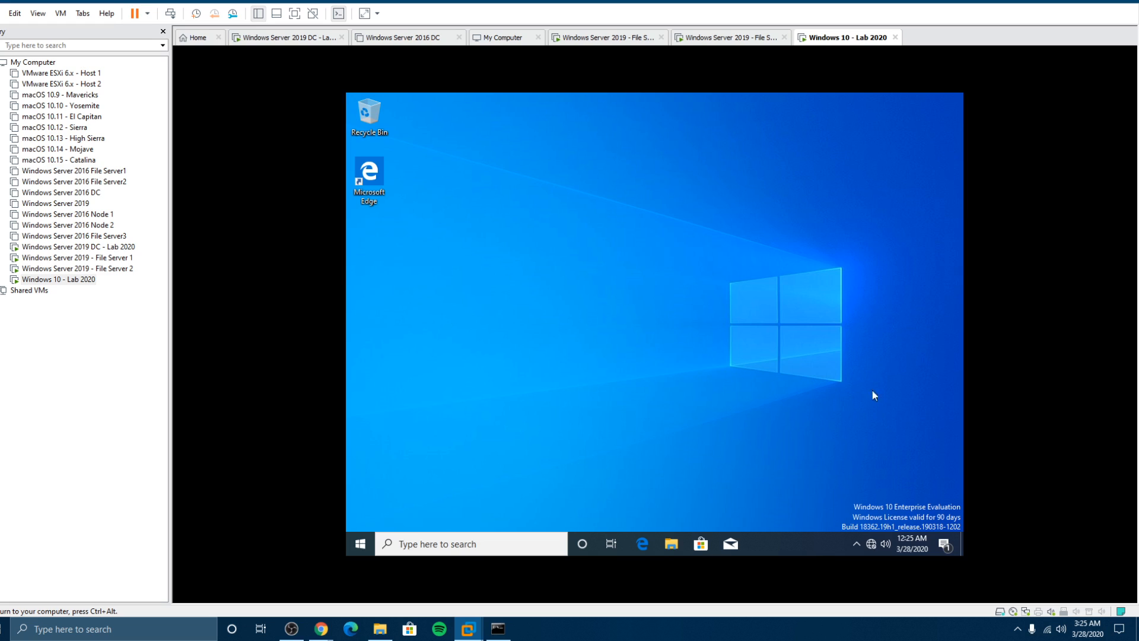
Step: Open the Ethernet0 adapter's properties from Network & Internet settings' adapter options
{"action": "right_click", "coordinate": [871, 545]}
{"action": "left_click", "coordinate": [862, 531]}
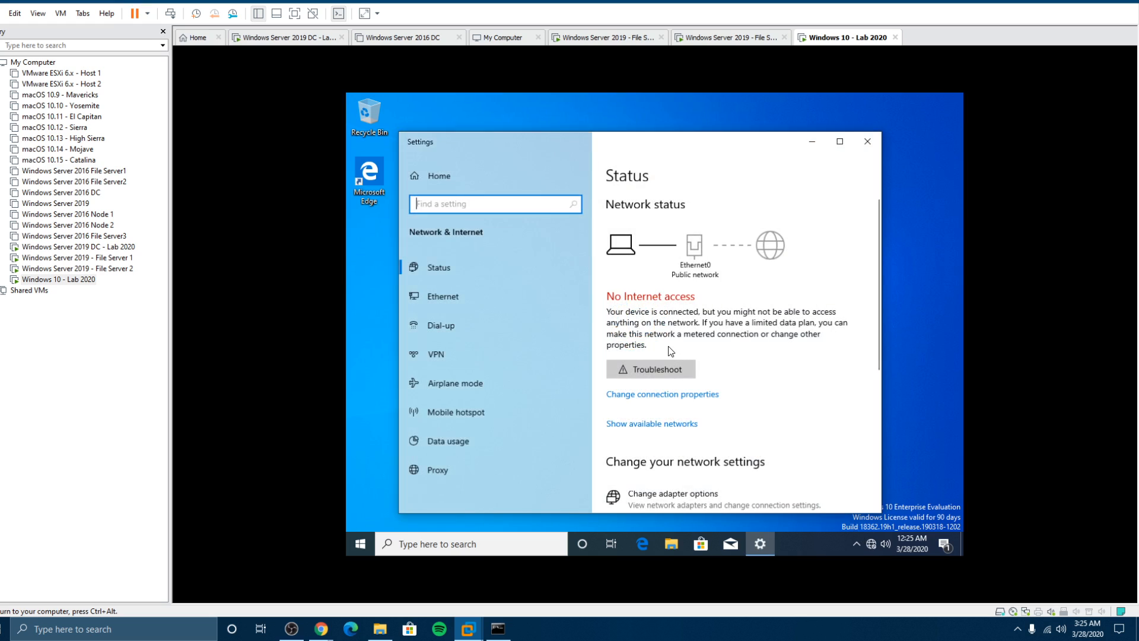
{"action": "left_click", "coordinate": [662, 495]}
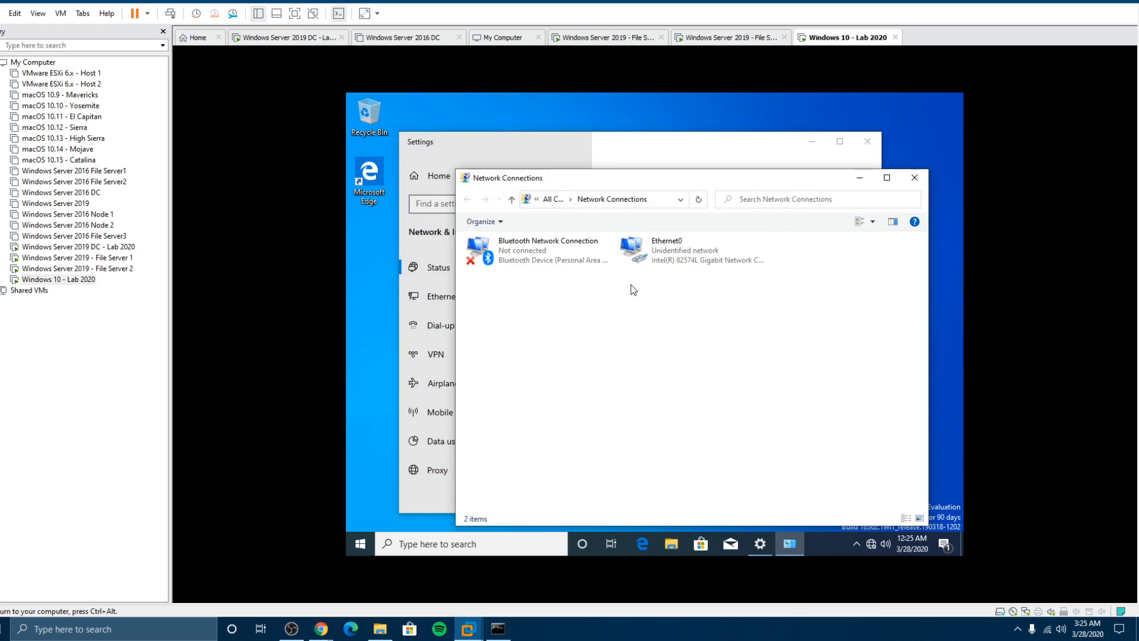
{"action": "left_click", "coordinate": [656, 252]}
{"action": "right_click", "coordinate": [656, 252]}
{"action": "left_click", "coordinate": [682, 366]}
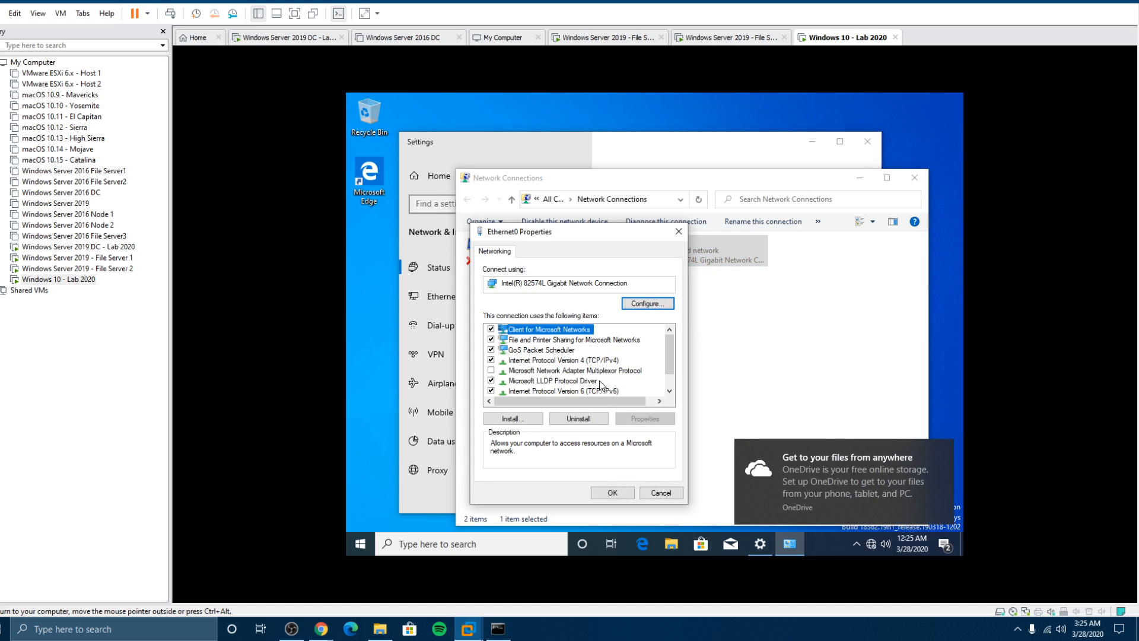
Step: Disable IPv6 on Ethernet0 and keep IPv4 at 192.168.0.23 with DNS 192.168.0.22
{"action": "left_click", "coordinate": [491, 391]}
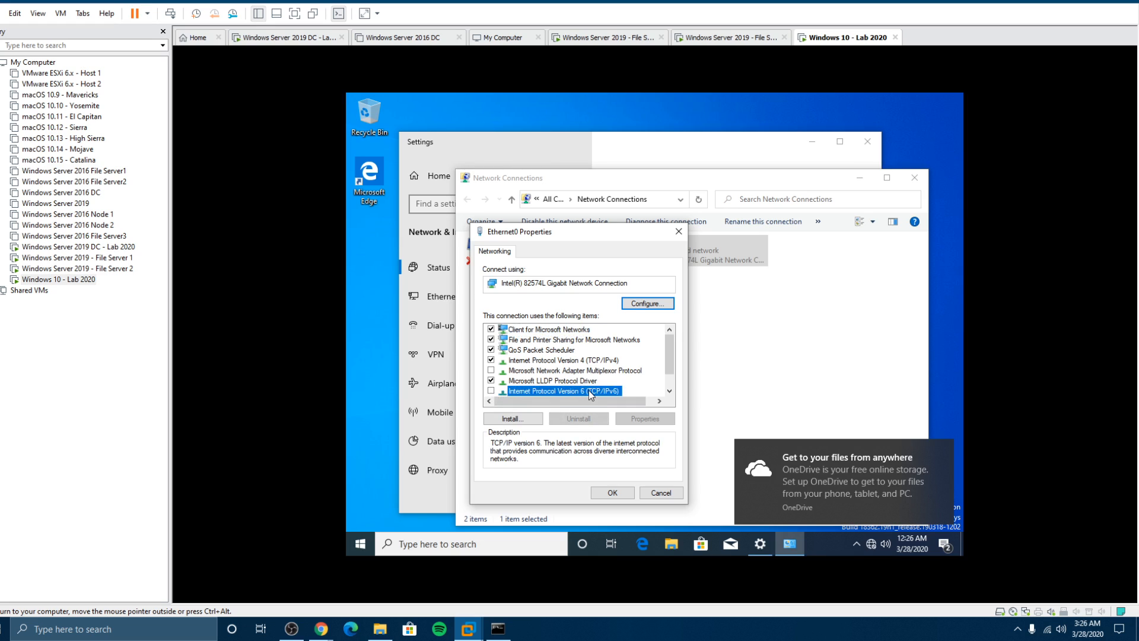
{"action": "double_click", "coordinate": [578, 360]}
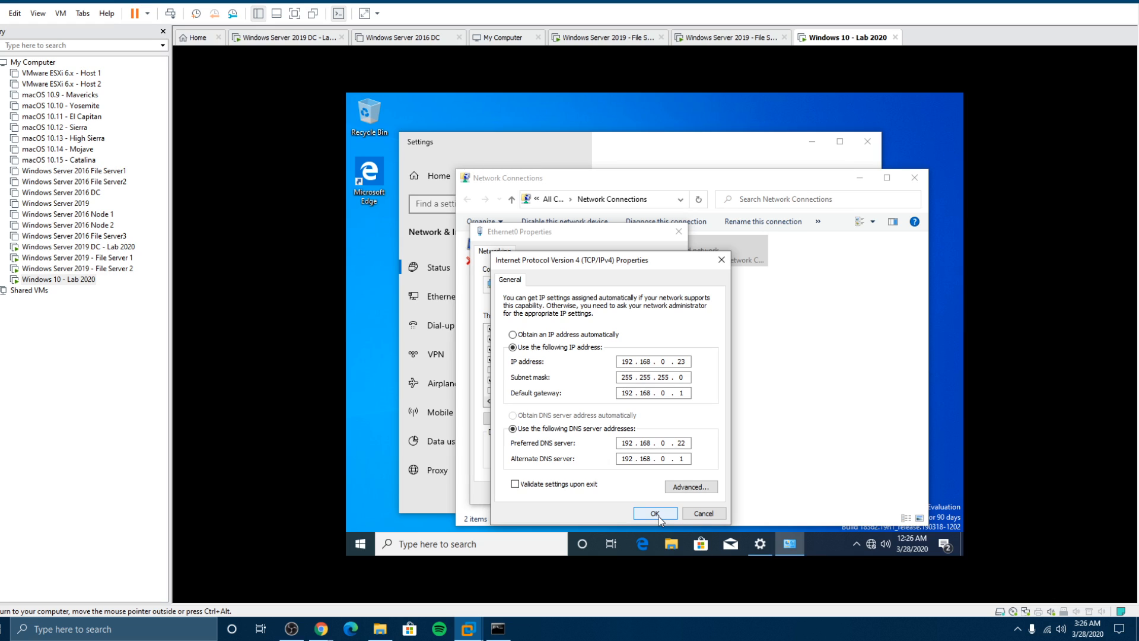
{"action": "left_click", "coordinate": [657, 515]}
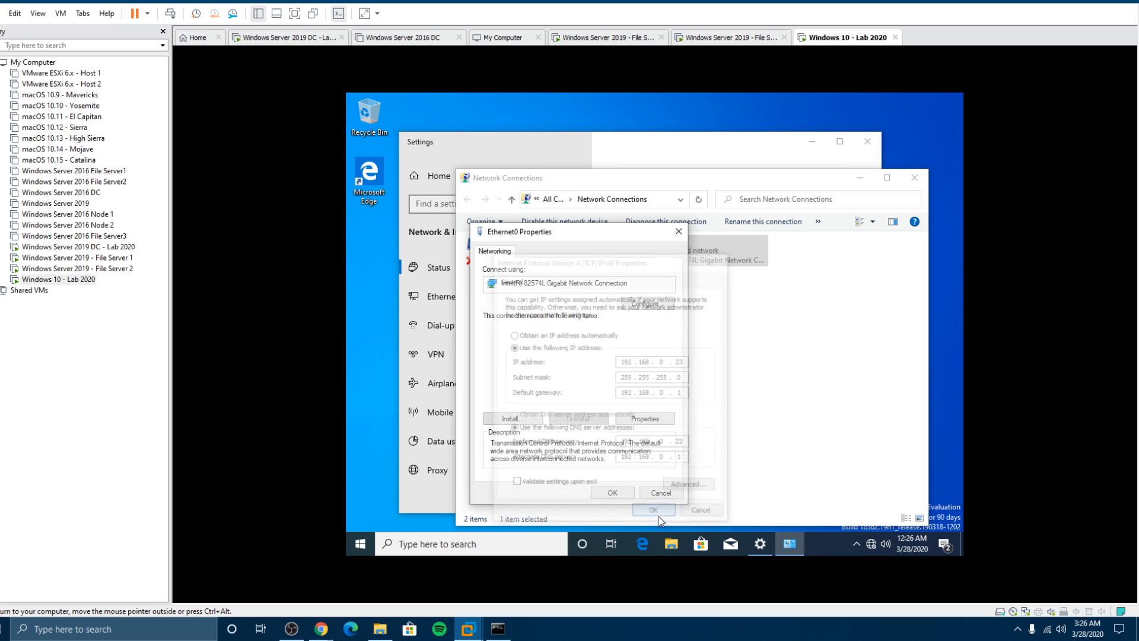
{"action": "left_click", "coordinate": [613, 493]}
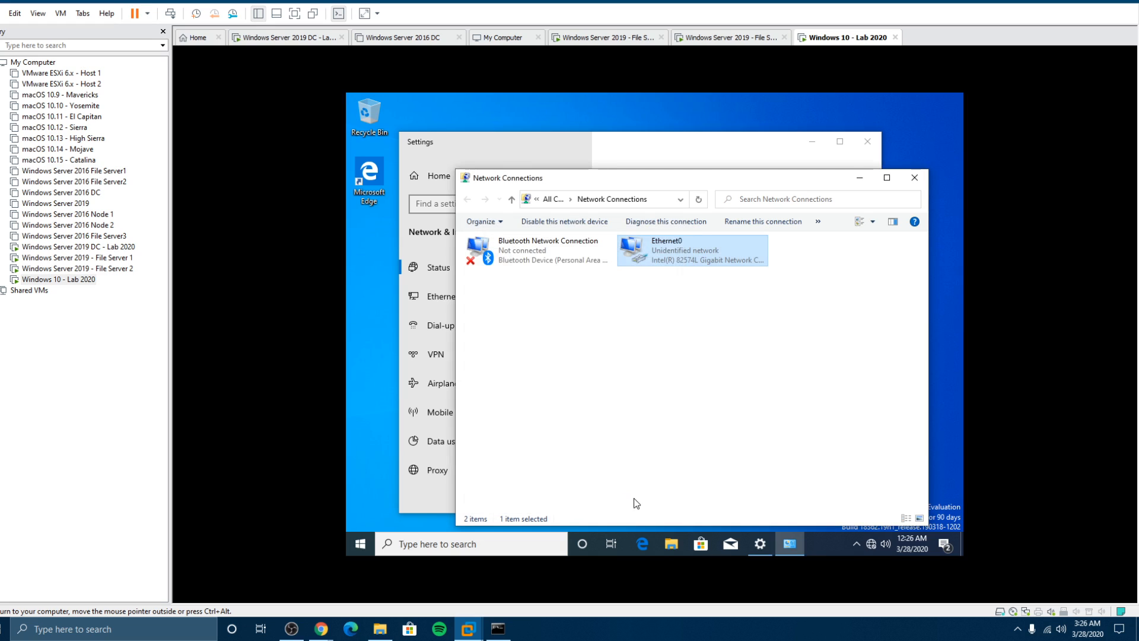
{"action": "left_click", "coordinate": [914, 177]}
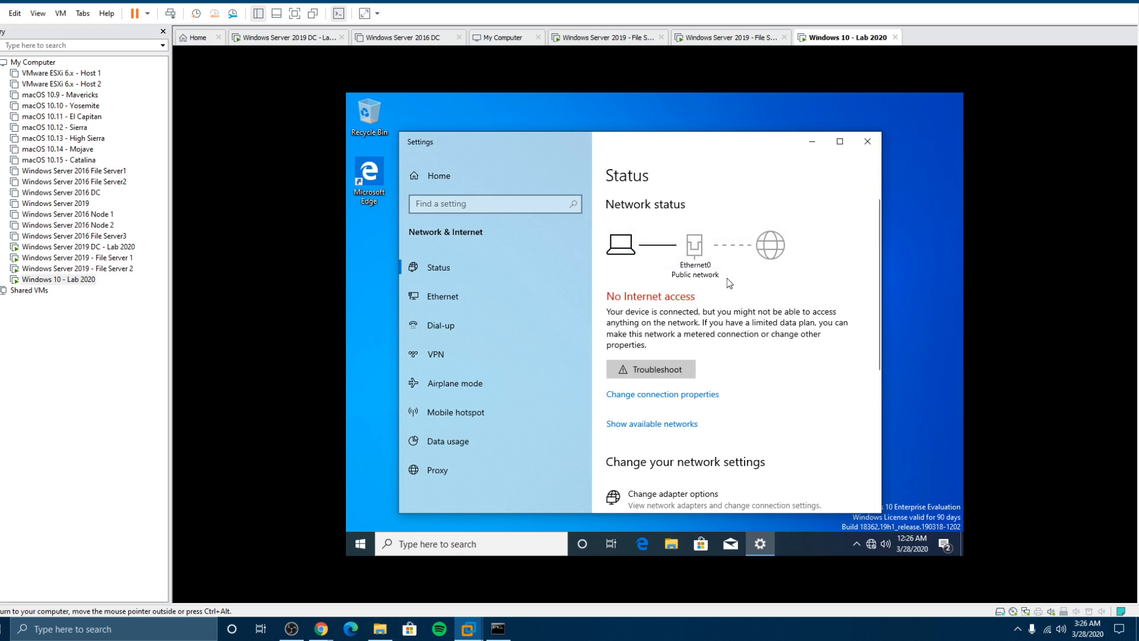
Step: Open Control Panel's System page and its computer name settings
{"action": "left_click", "coordinate": [867, 142]}
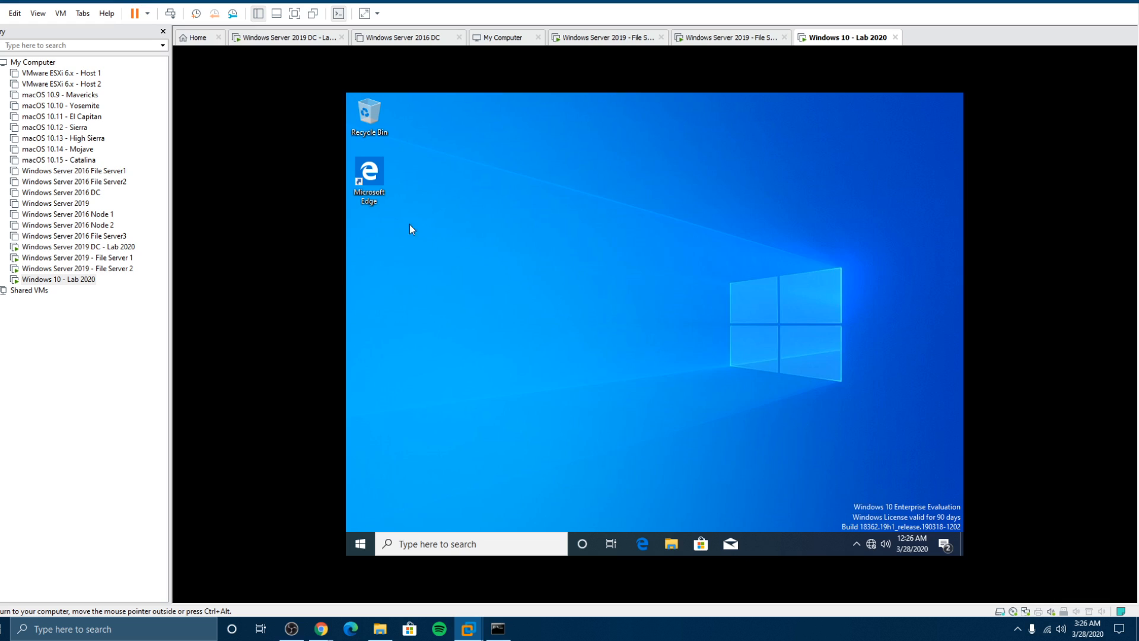
{"action": "left_click", "coordinate": [360, 544]}
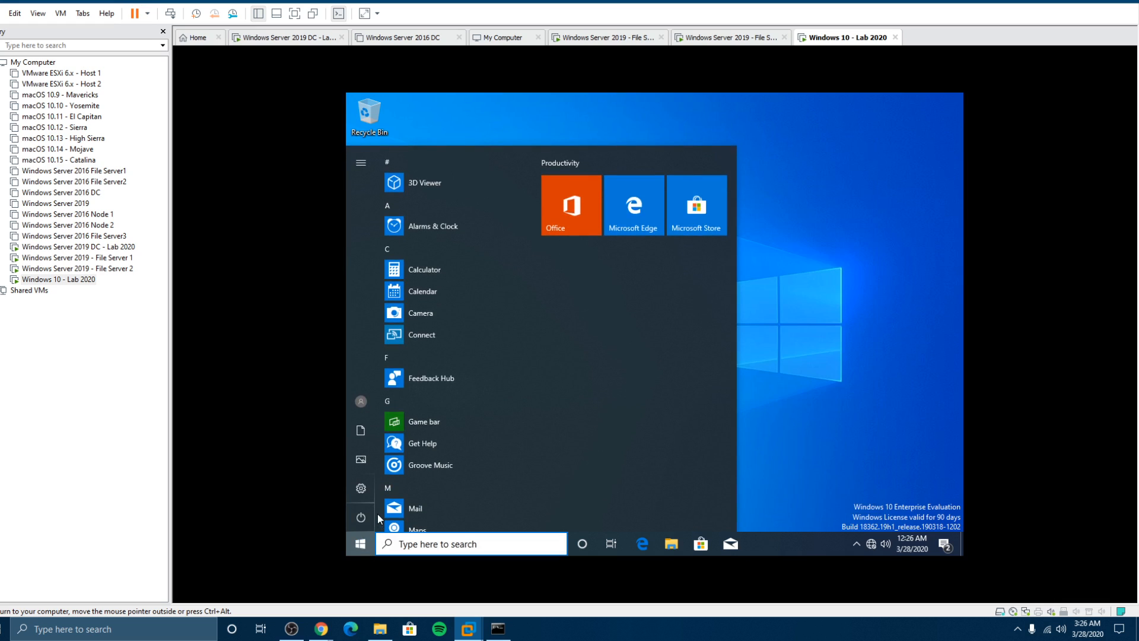
{"action": "type", "text": "cpontro"}
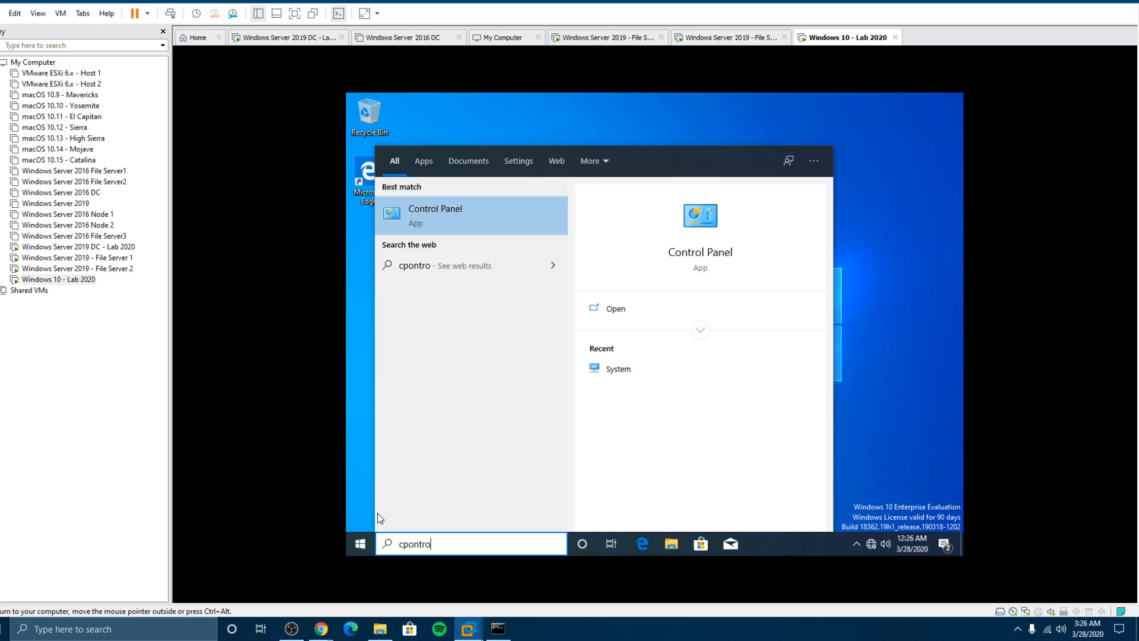
{"action": "left_click", "coordinate": [430, 209]}
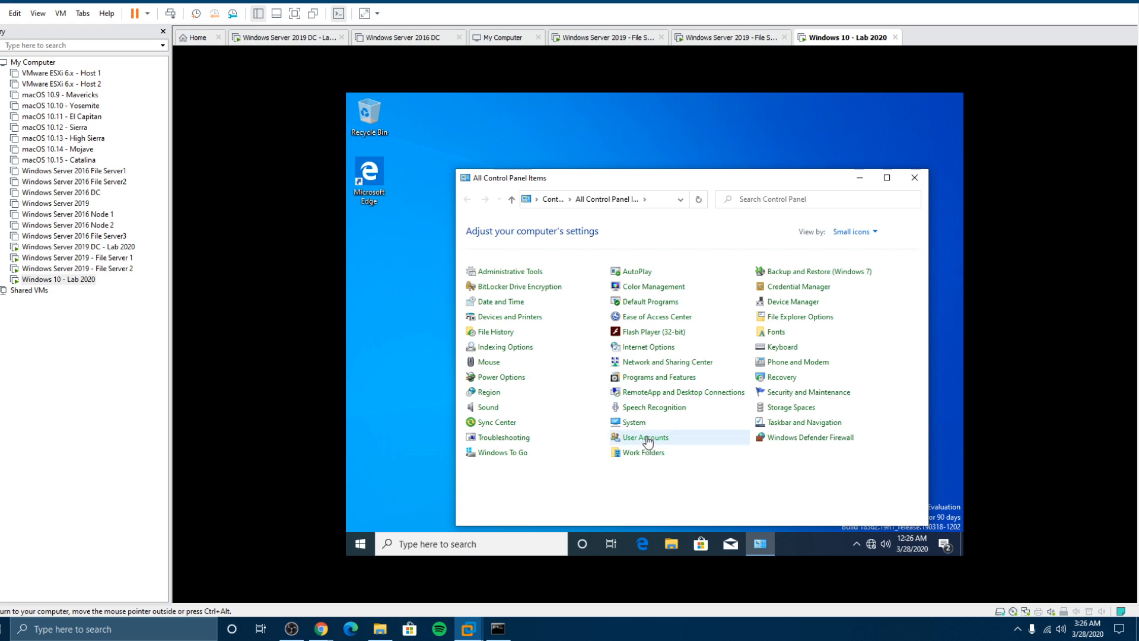
{"action": "left_click", "coordinate": [633, 423]}
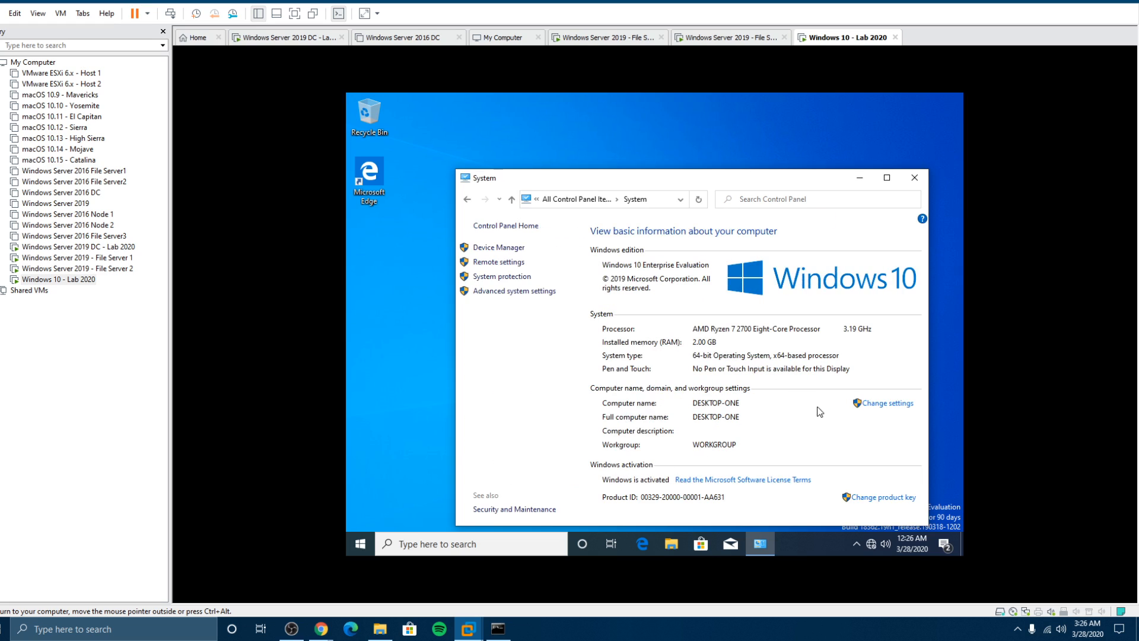
{"action": "left_click", "coordinate": [894, 404]}
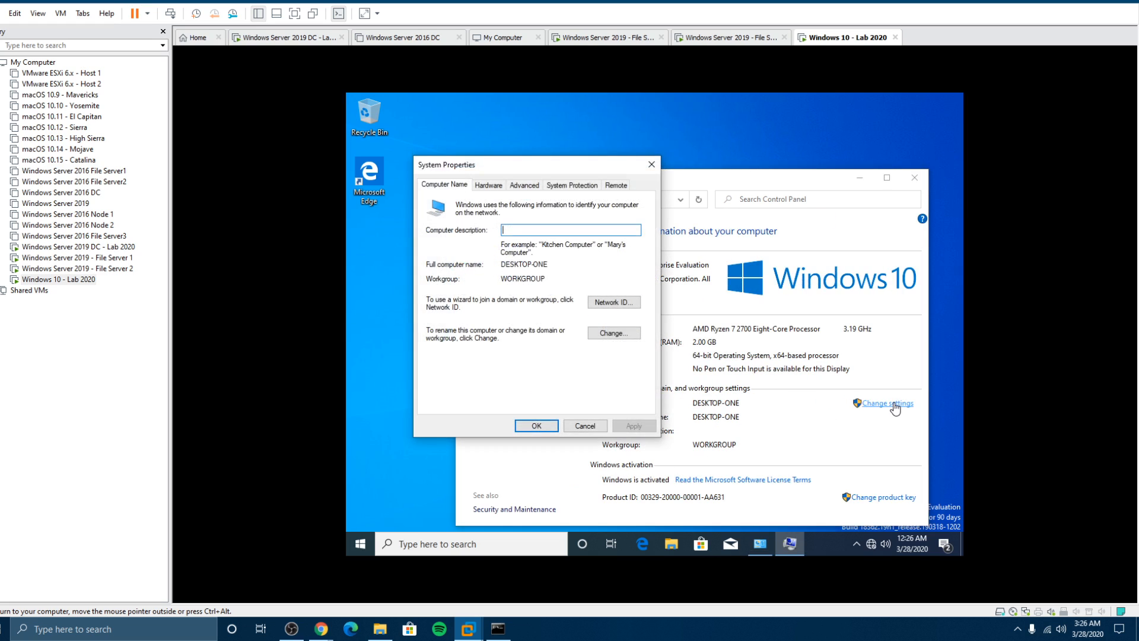
Step: Make DESKTOP-ONE a member of the compuguy.info domain and confirm the join
{"action": "left_click", "coordinate": [603, 334]}
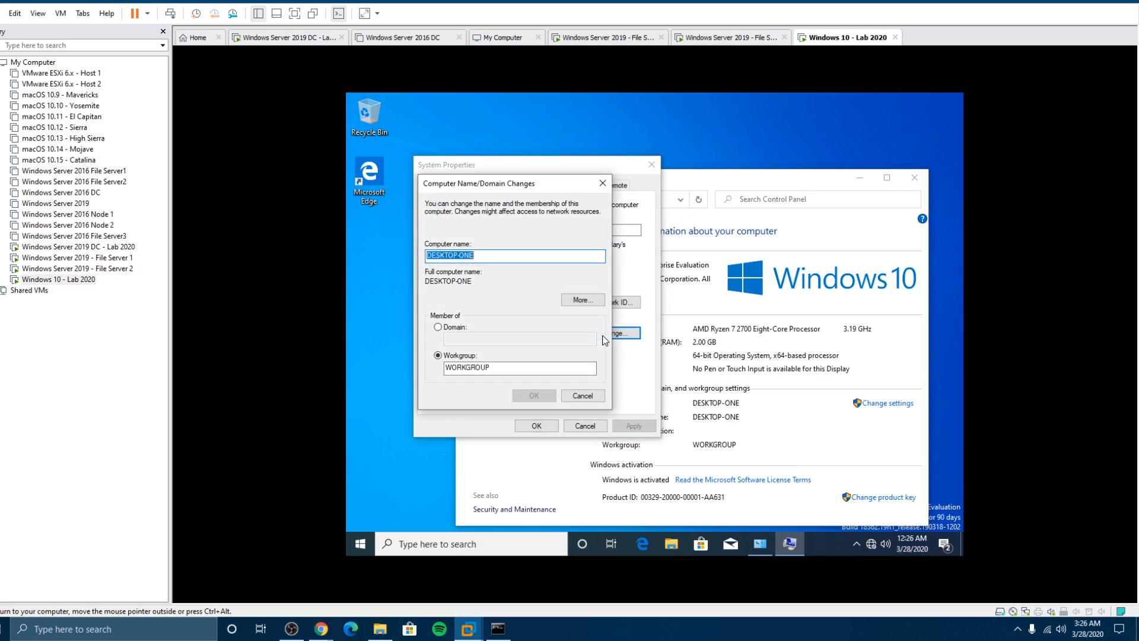
{"action": "left_click", "coordinate": [436, 328]}
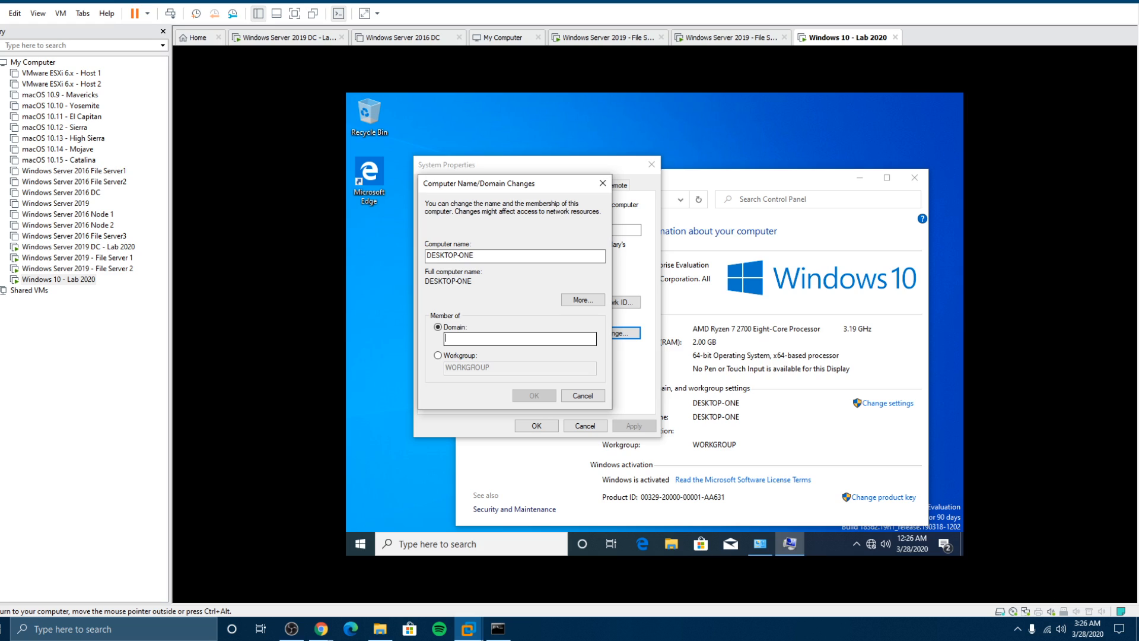
{"action": "type", "text": "comp"}
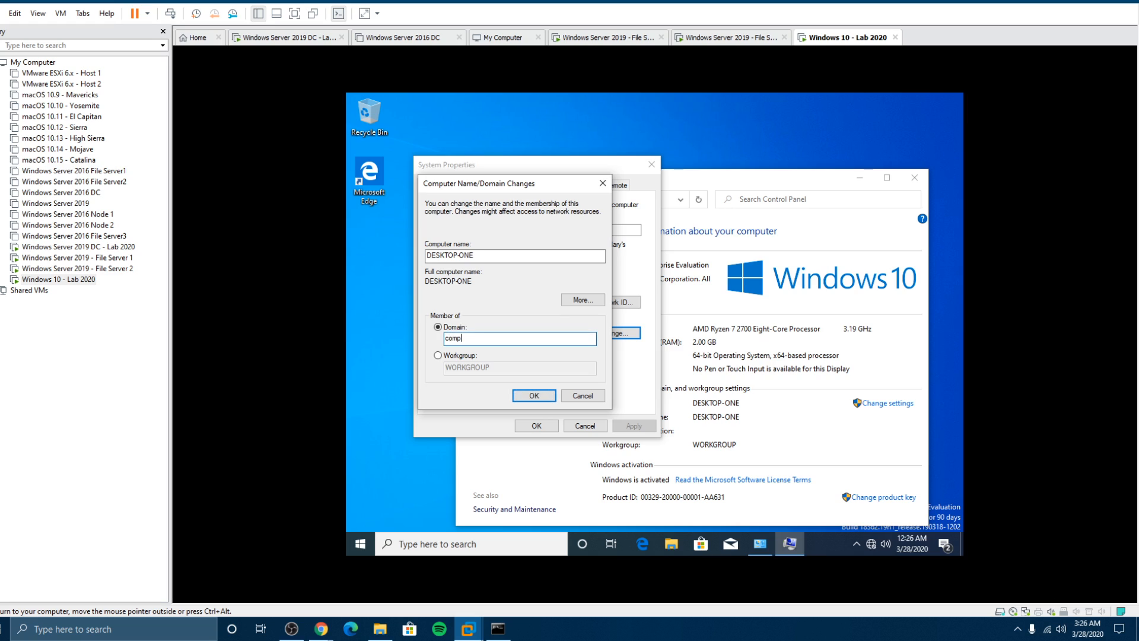
{"action": "type", "text": "uguy.info"}
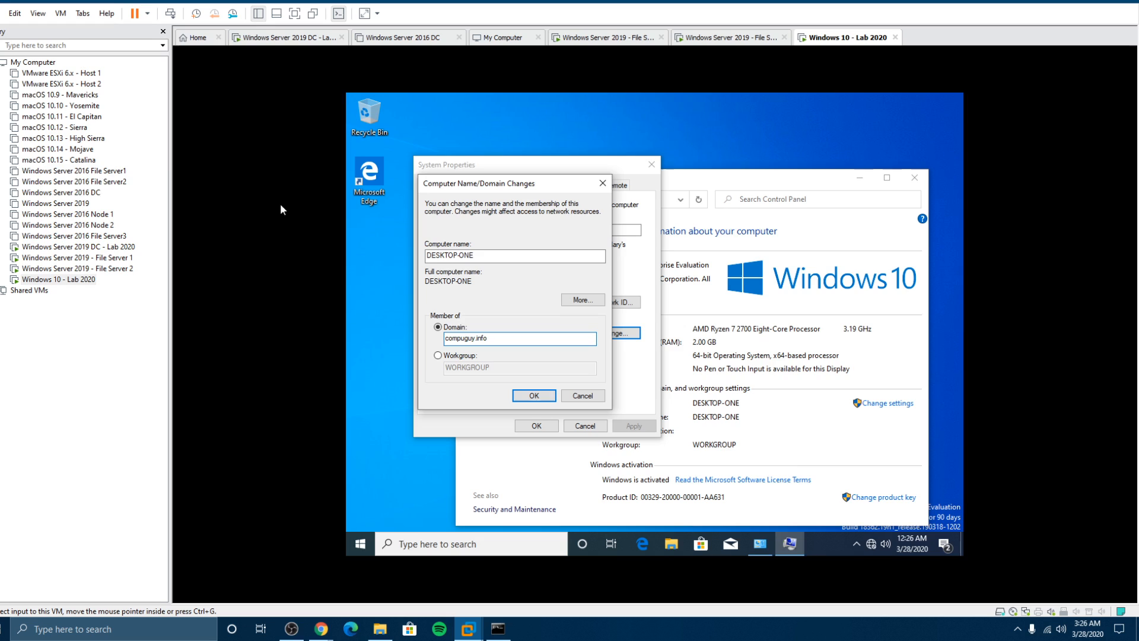
{"action": "left_click", "coordinate": [63, 247]}
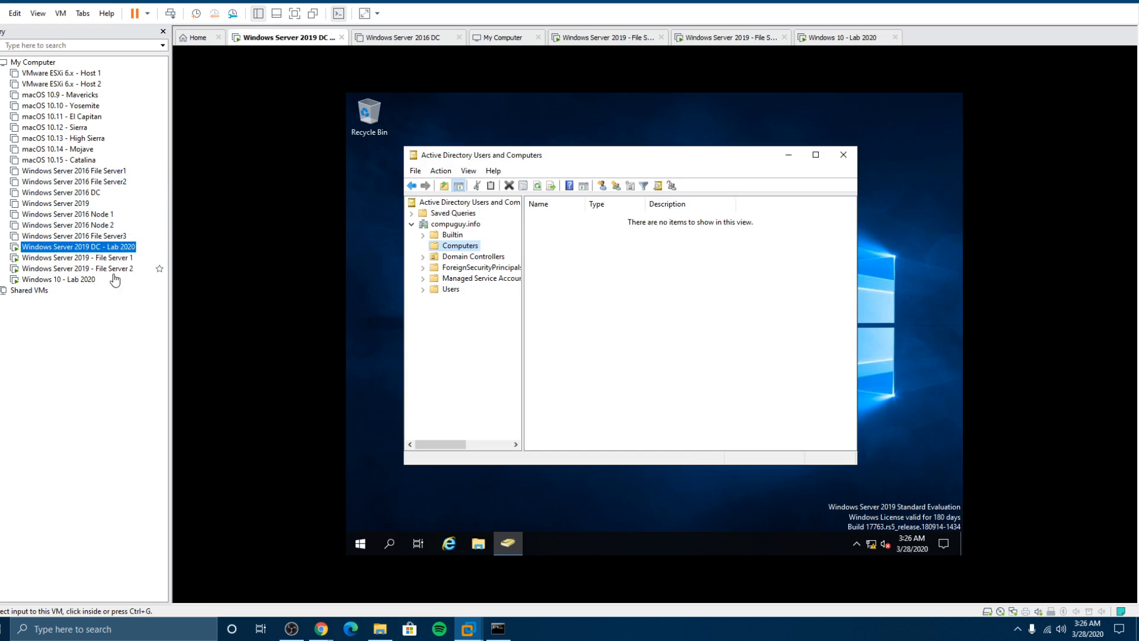
{"action": "left_click", "coordinate": [59, 279]}
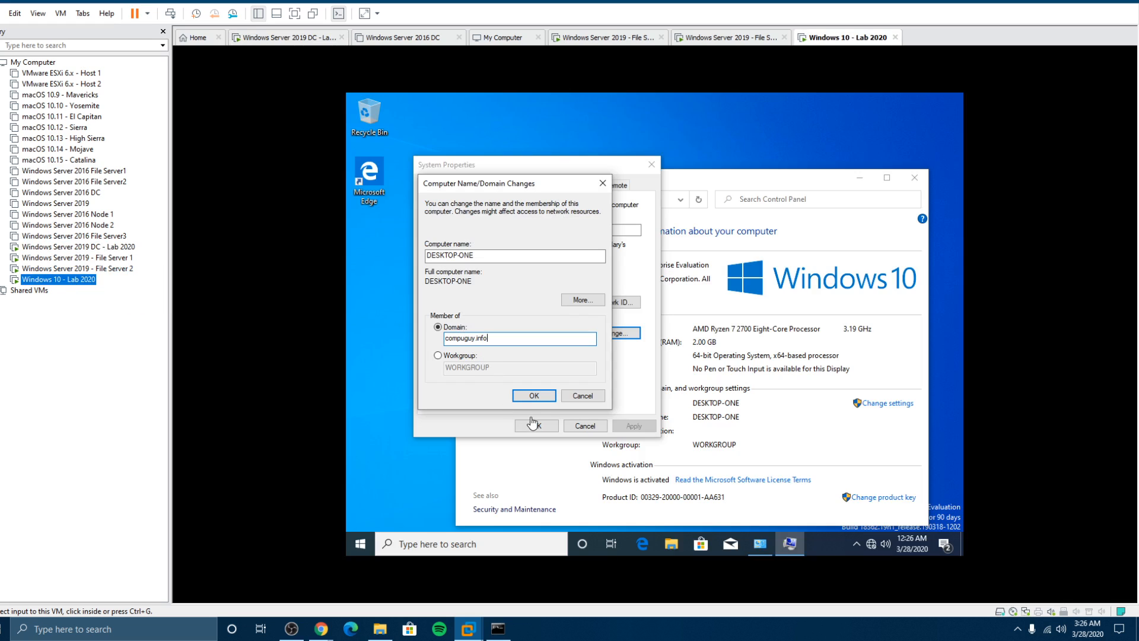
{"action": "left_click", "coordinate": [532, 396]}
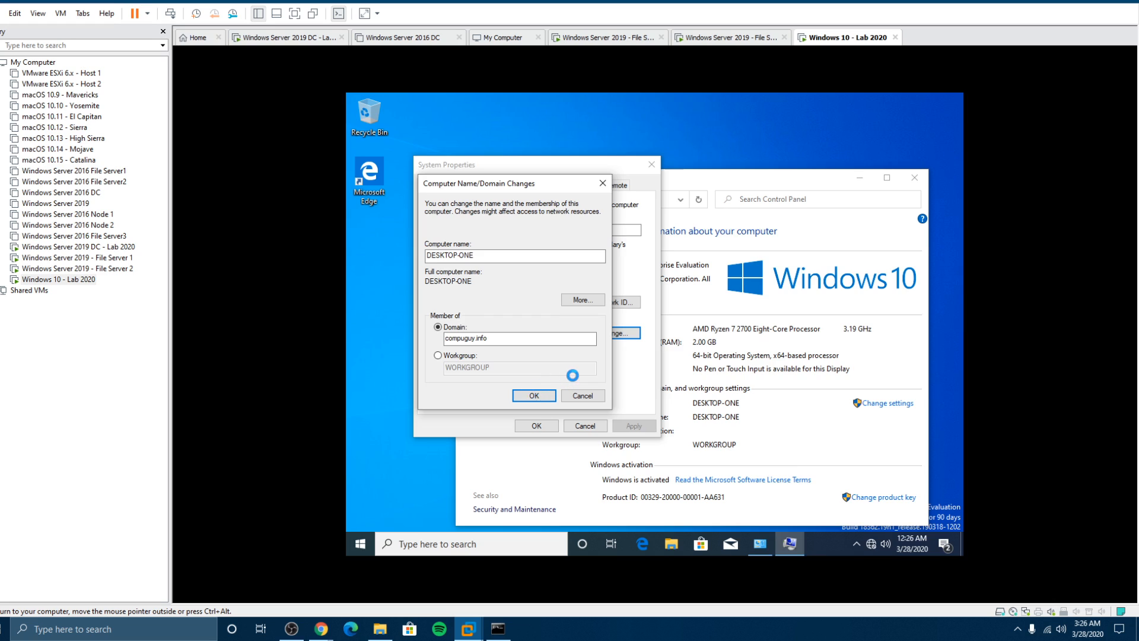
Step: Switch the Windows 10 VM's network adapter from NAT to Bridged in its VM settings
{"action": "right_click", "coordinate": [72, 279]}
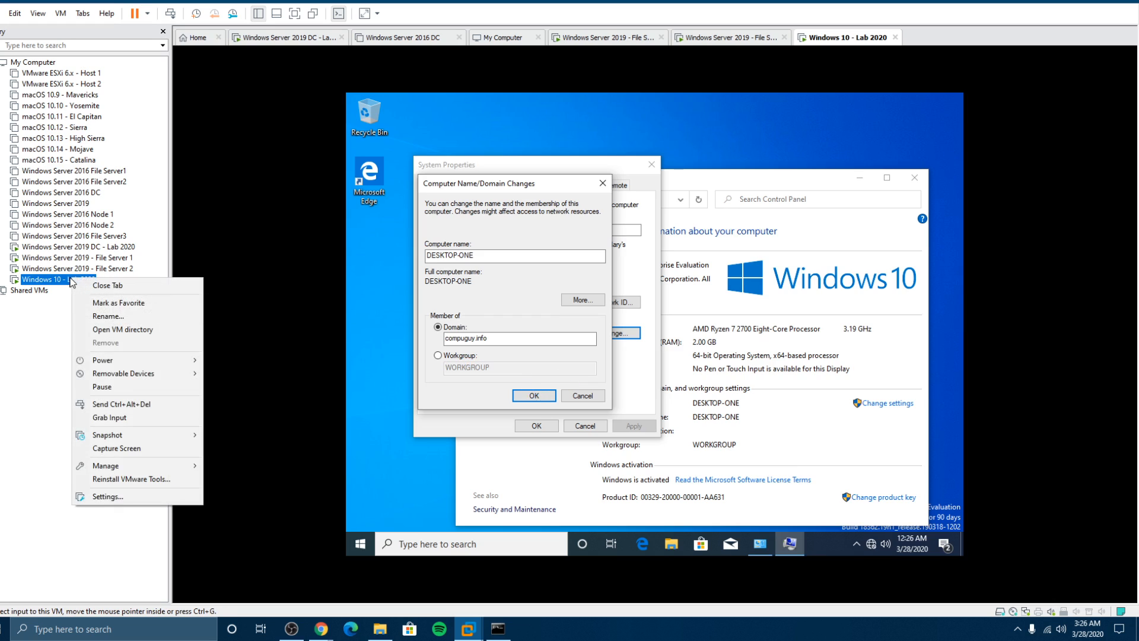
{"action": "left_click", "coordinate": [113, 496]}
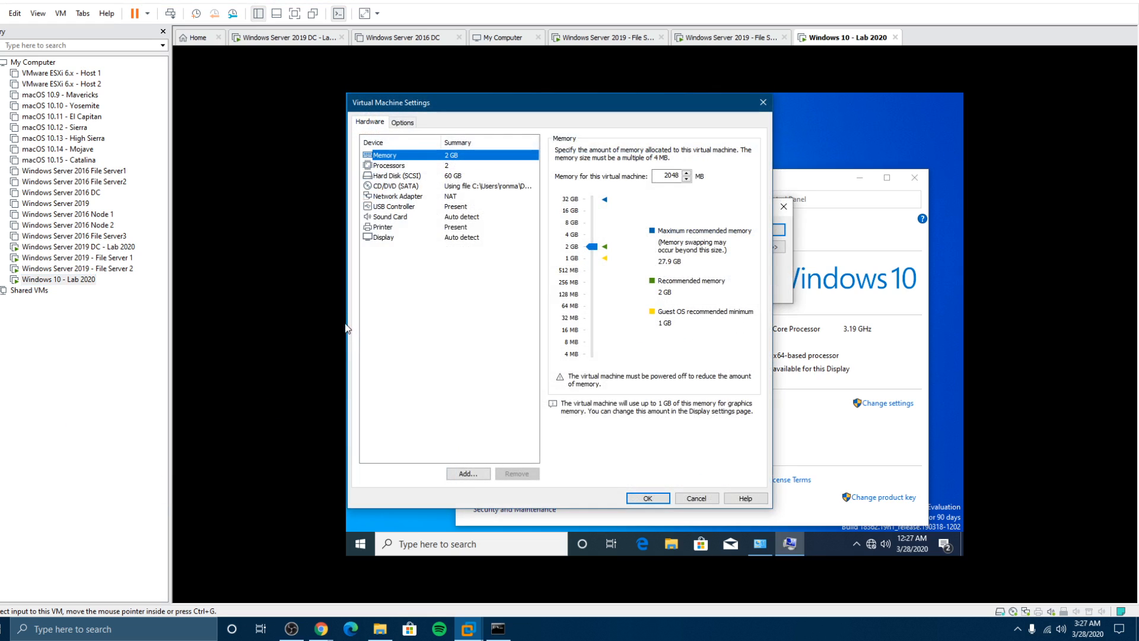
{"action": "left_click", "coordinate": [397, 198]}
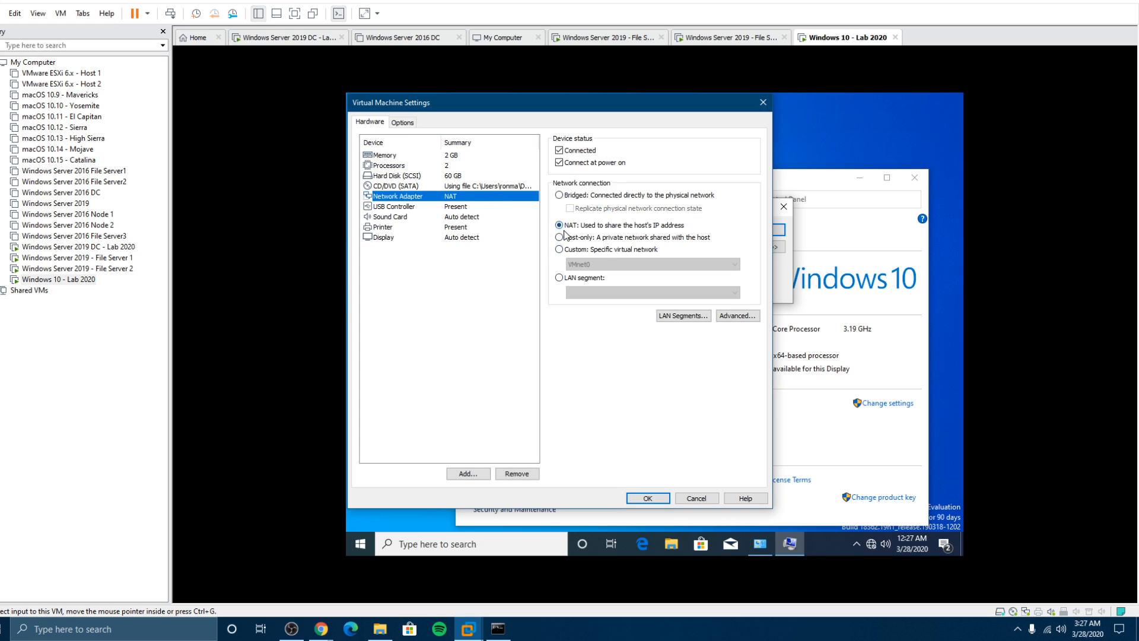
{"action": "left_click", "coordinate": [560, 196]}
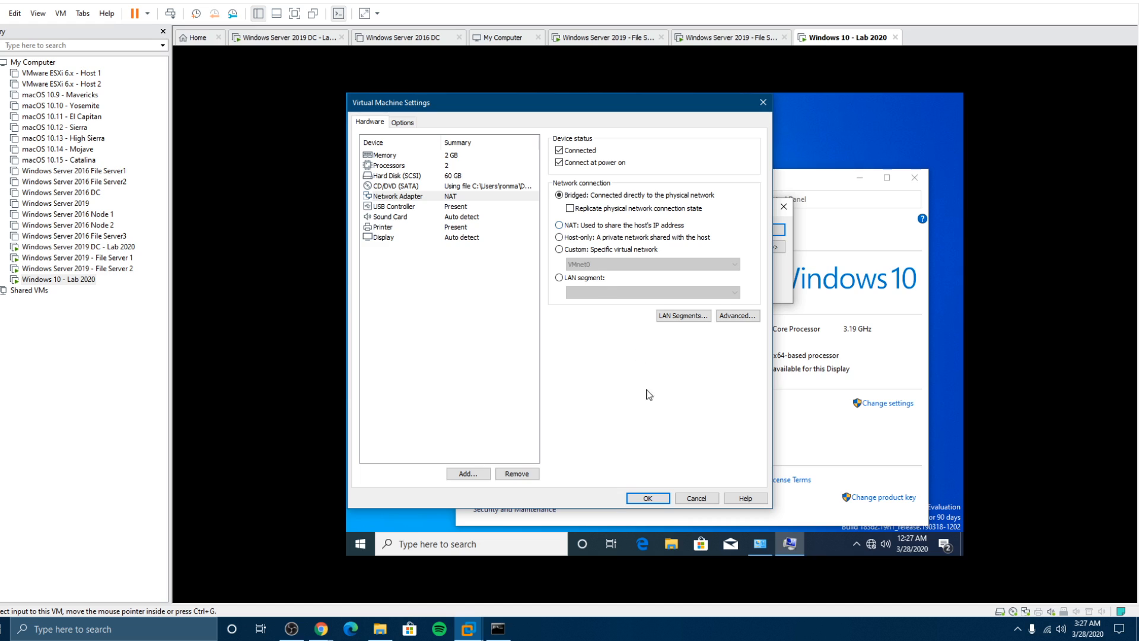
{"action": "left_click", "coordinate": [660, 499]}
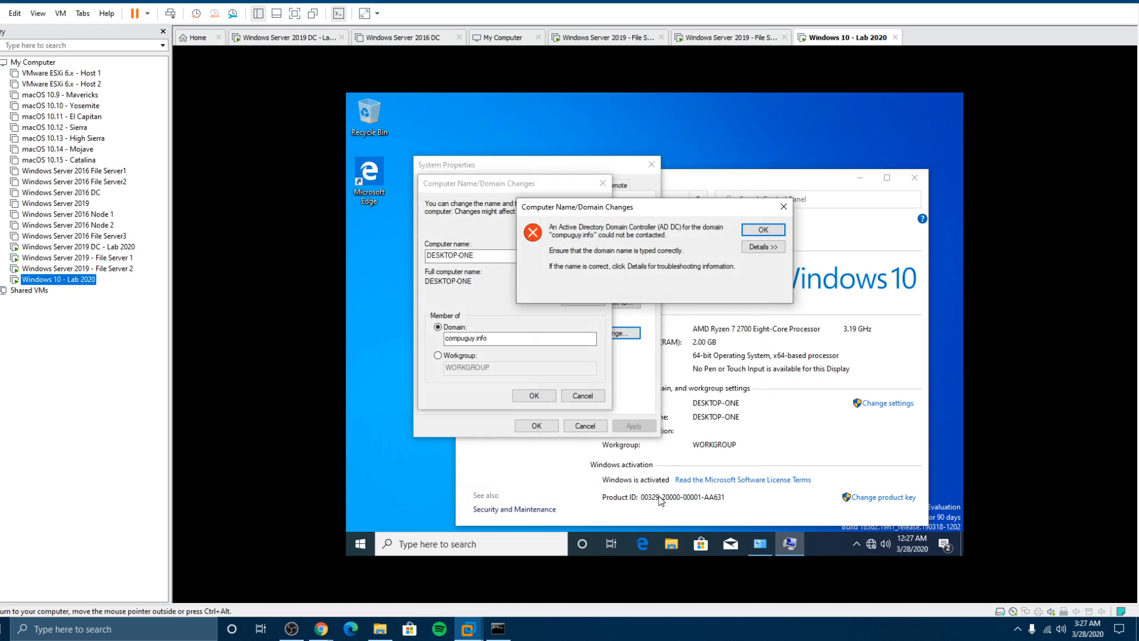
Step: Dismiss the domain controller error, allow network discovery, and retry joining compuguy.info
{"action": "left_click", "coordinate": [764, 230]}
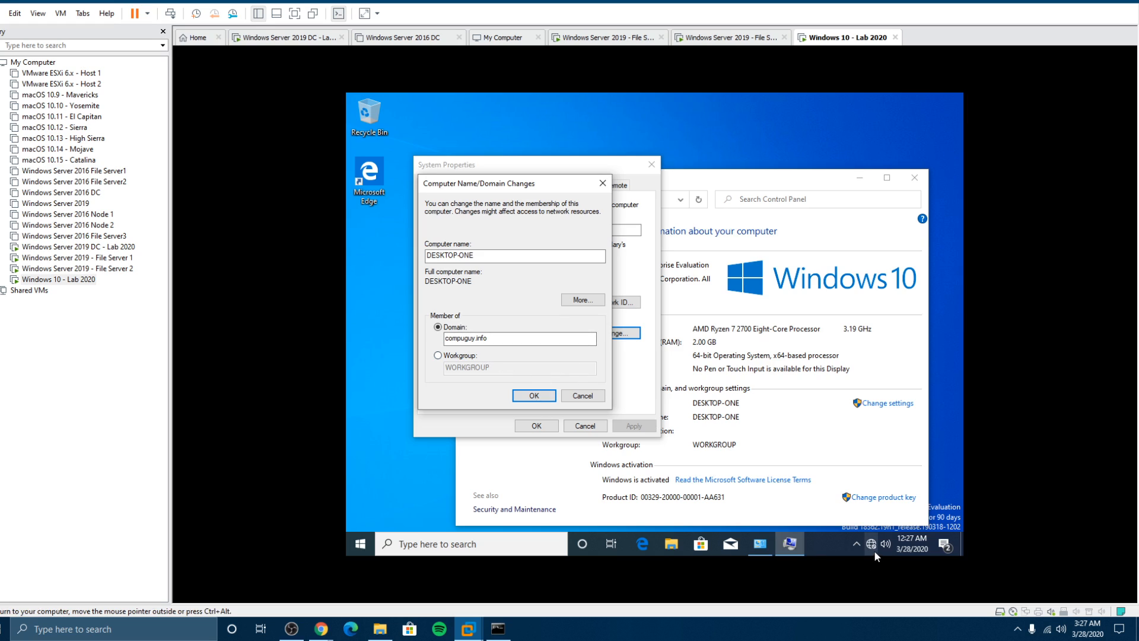
{"action": "mouse_move", "coordinate": [873, 549]}
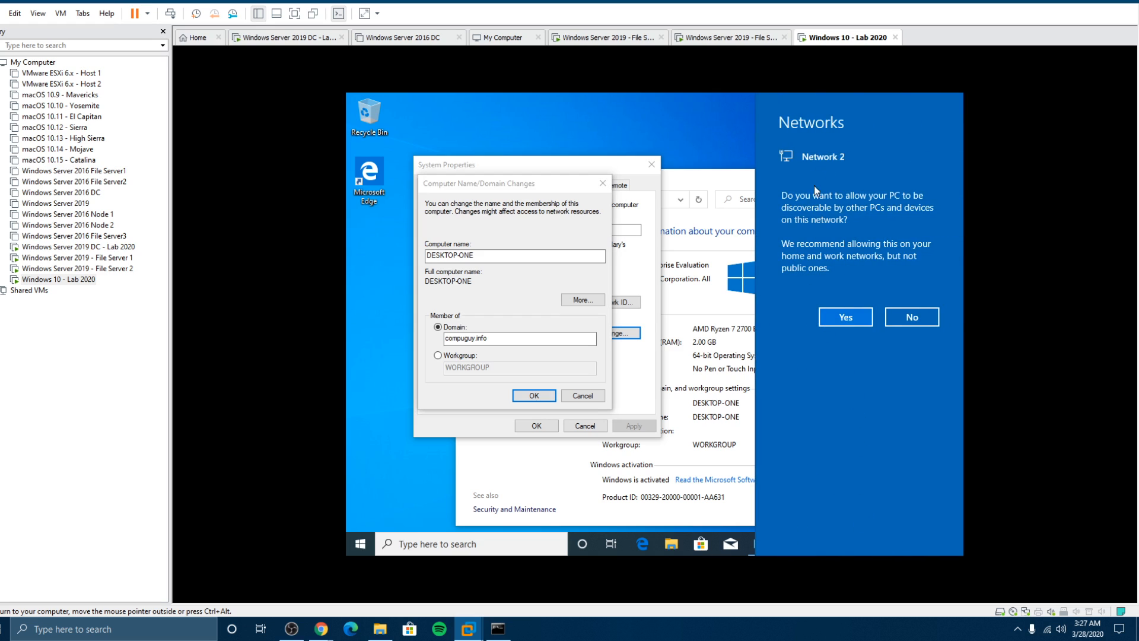
{"action": "left_click", "coordinate": [845, 317]}
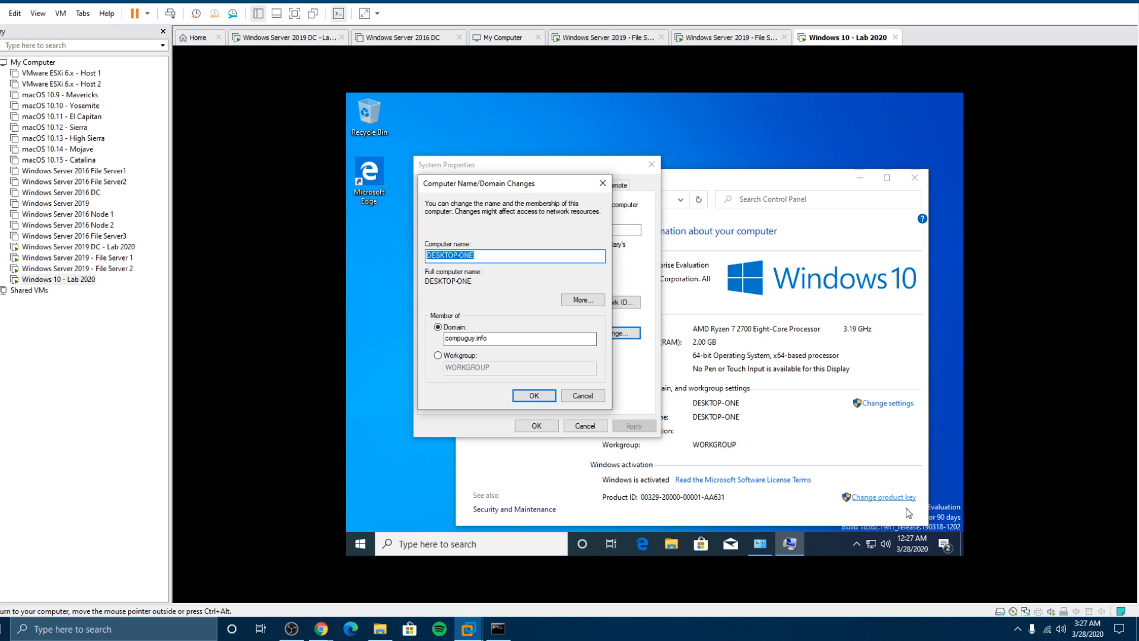
{"action": "mouse_move", "coordinate": [873, 550]}
{"action": "left_click", "coordinate": [536, 394]}
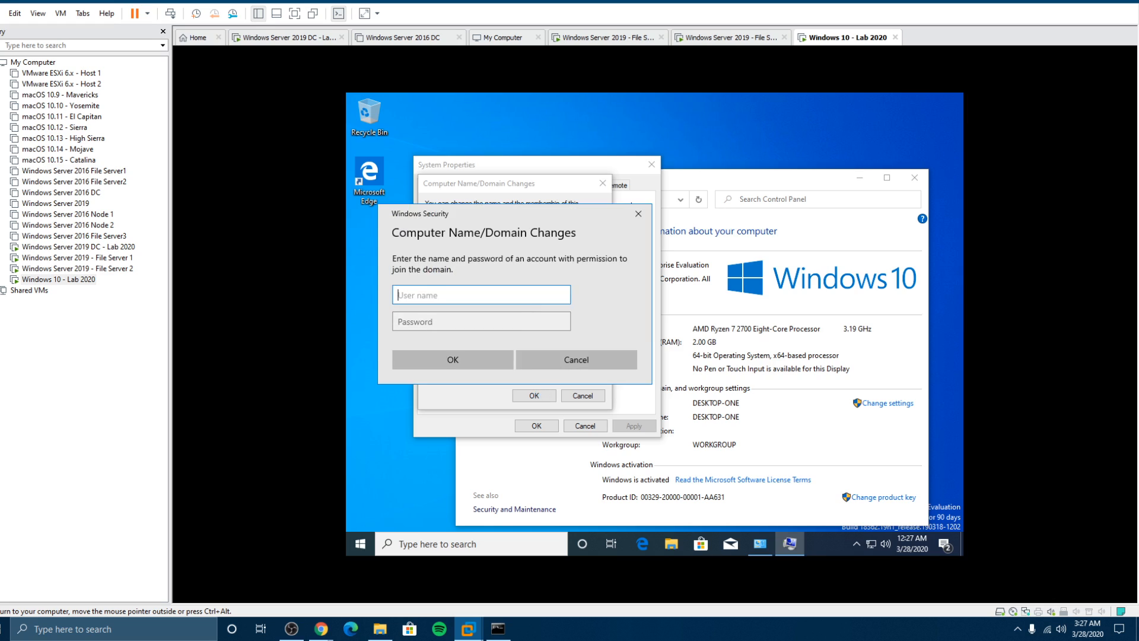
Step: Authenticate as the domain Administrator and acknowledge the domain welcome and restart notices
{"action": "type", "text": "Administrator"}
{"action": "key", "text": "Tab"}
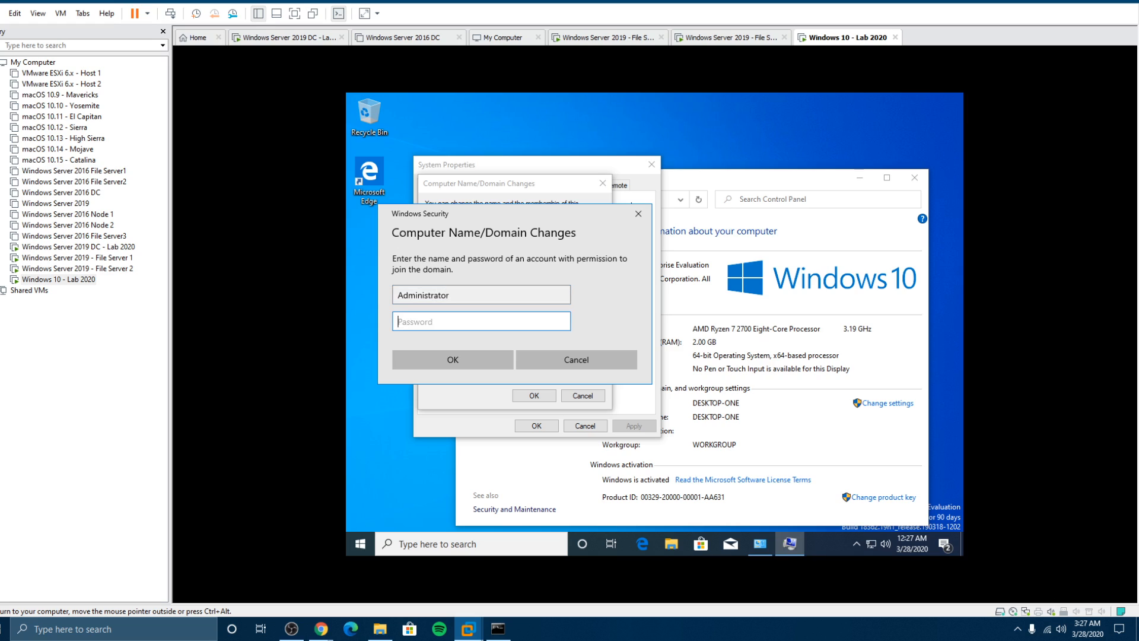
{"action": "type", "text": "************"}
{"action": "left_click", "coordinate": [474, 360]}
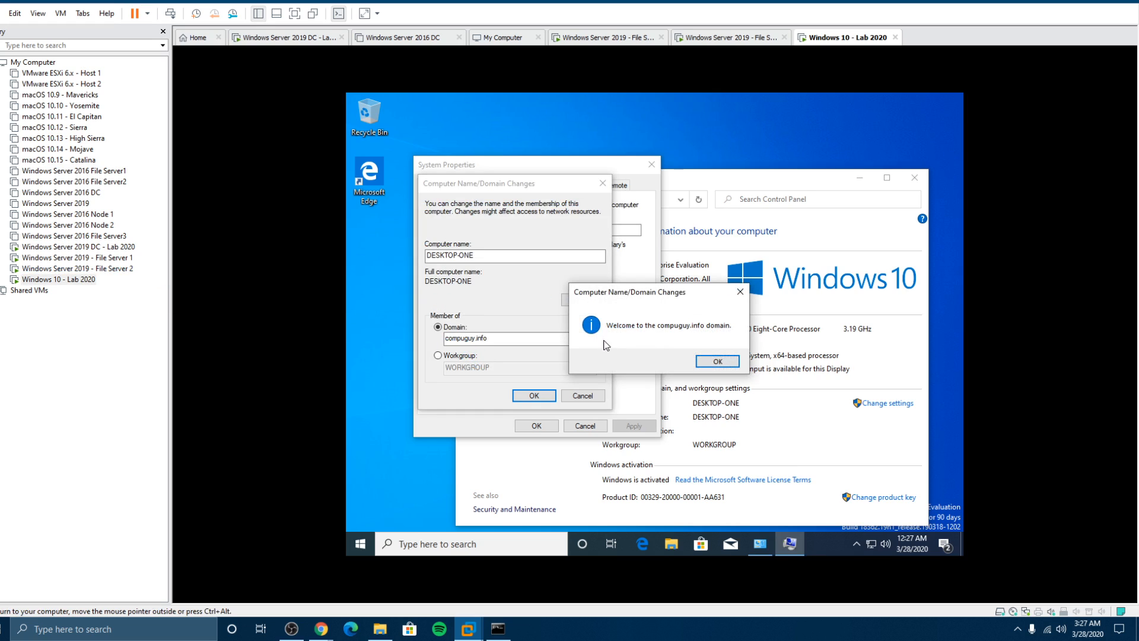
{"action": "left_click", "coordinate": [720, 363]}
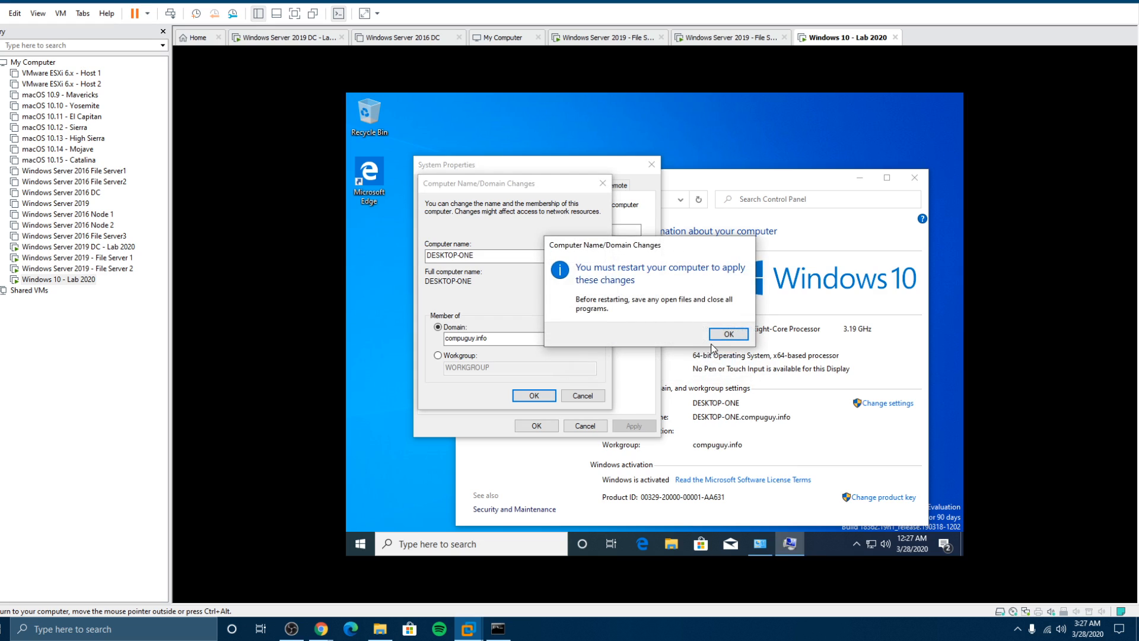
{"action": "left_click", "coordinate": [725, 332]}
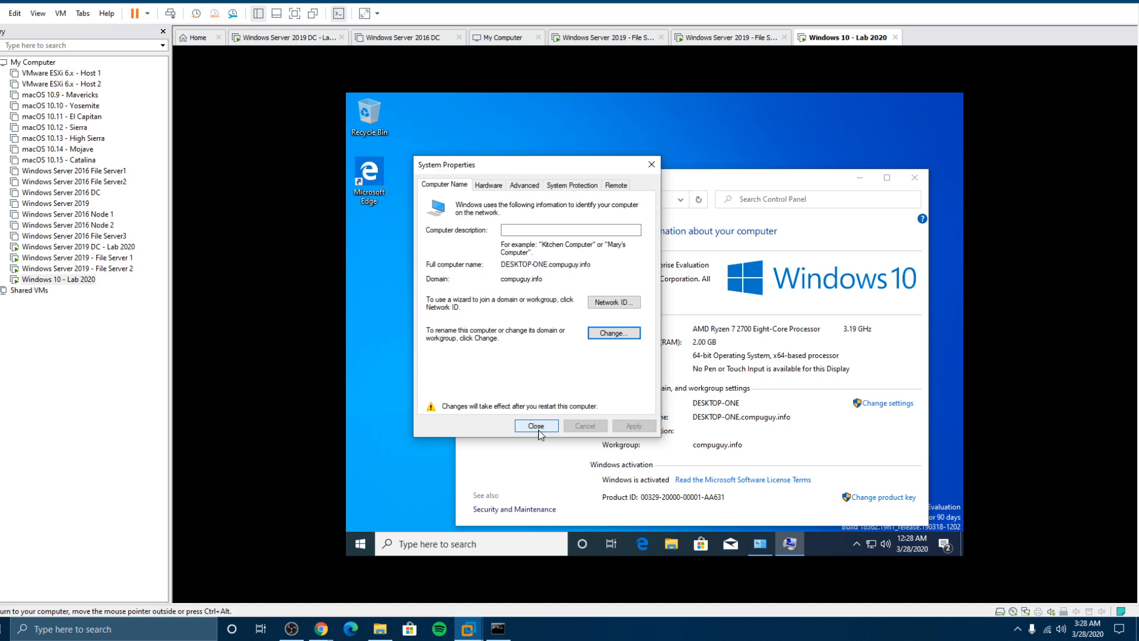
Step: Set the computer description to 'Desktop Windows 10 - One' and restart the VM now
{"action": "left_click", "coordinate": [569, 230]}
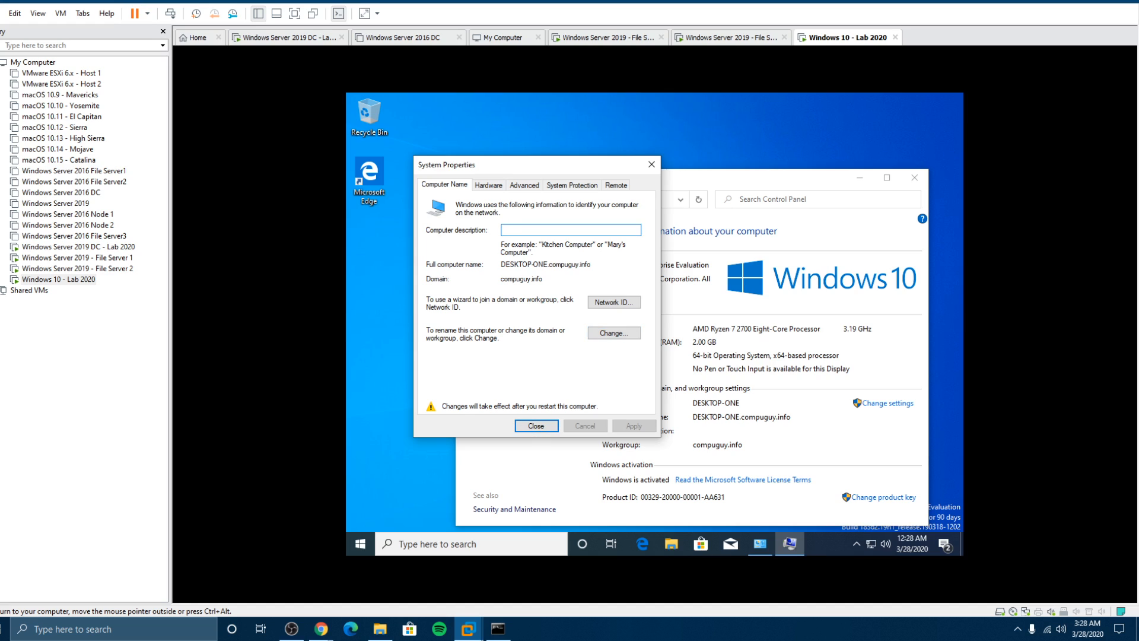
{"action": "type", "text": "Desktop Windows 10 - One"}
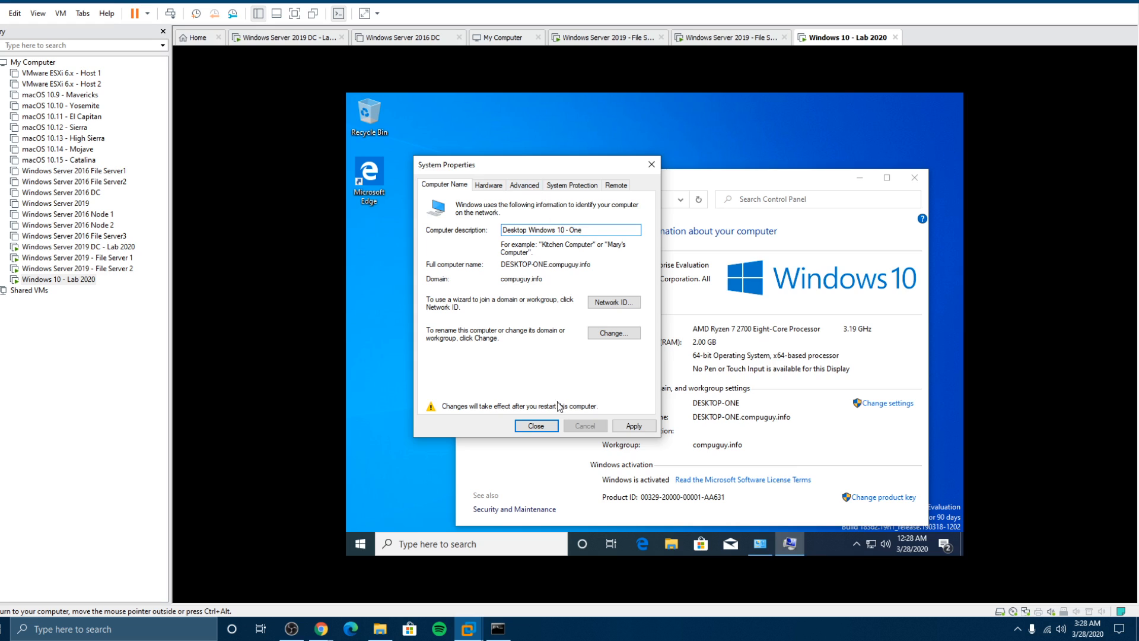
{"action": "left_click", "coordinate": [546, 429]}
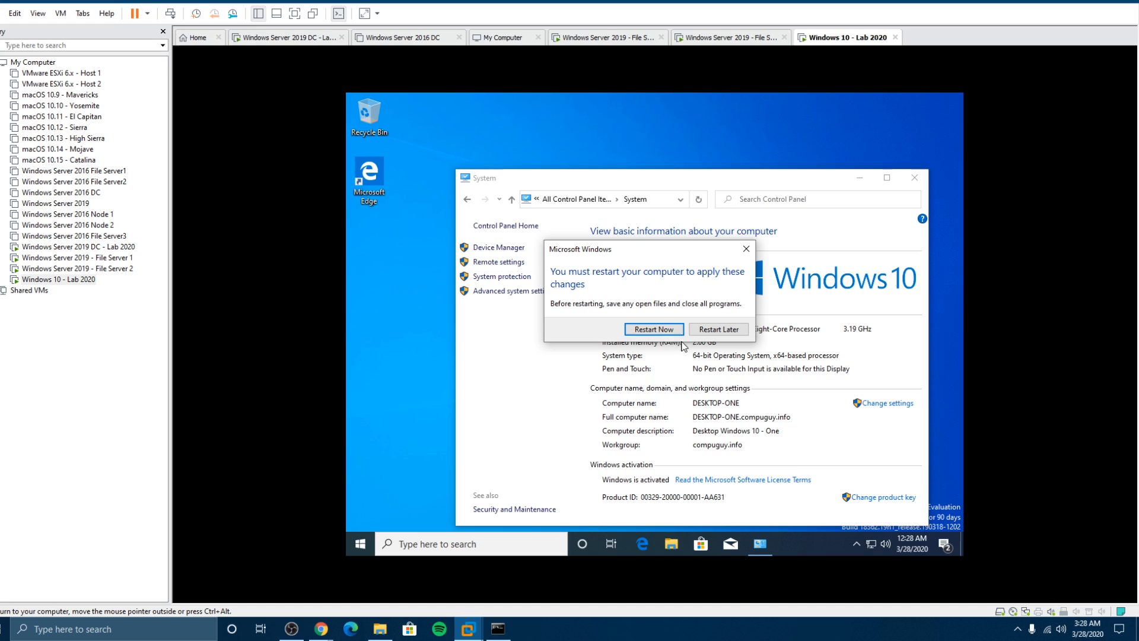
{"action": "left_click", "coordinate": [659, 328]}
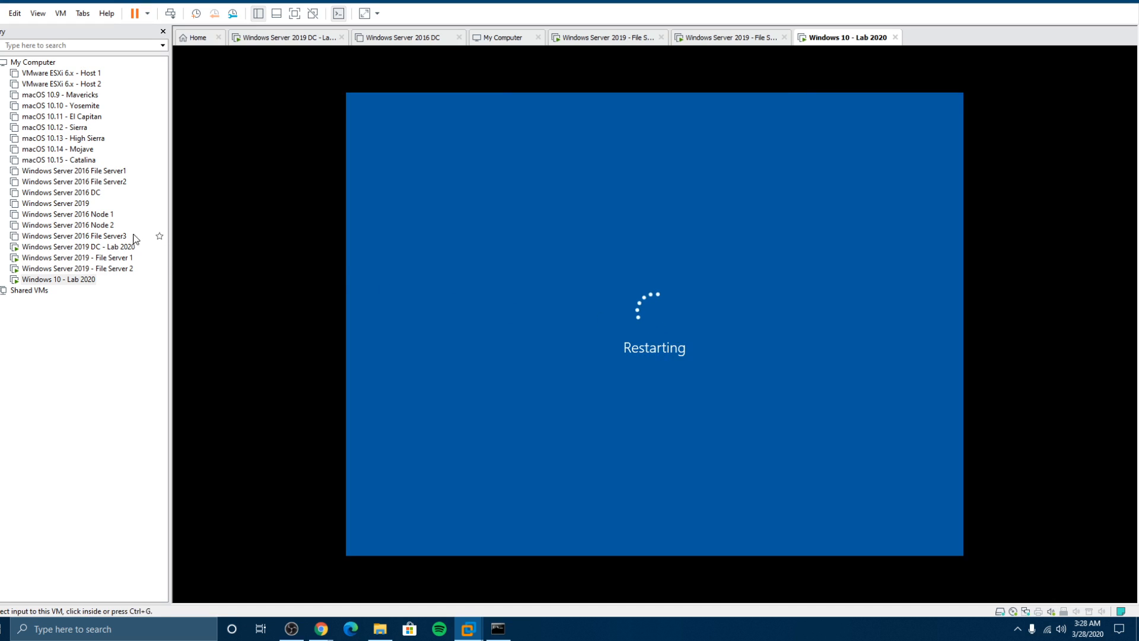
Step: Switch to the domain controller VM and sign in with Ctrl+Alt+Insert and the password
{"action": "left_click", "coordinate": [113, 247]}
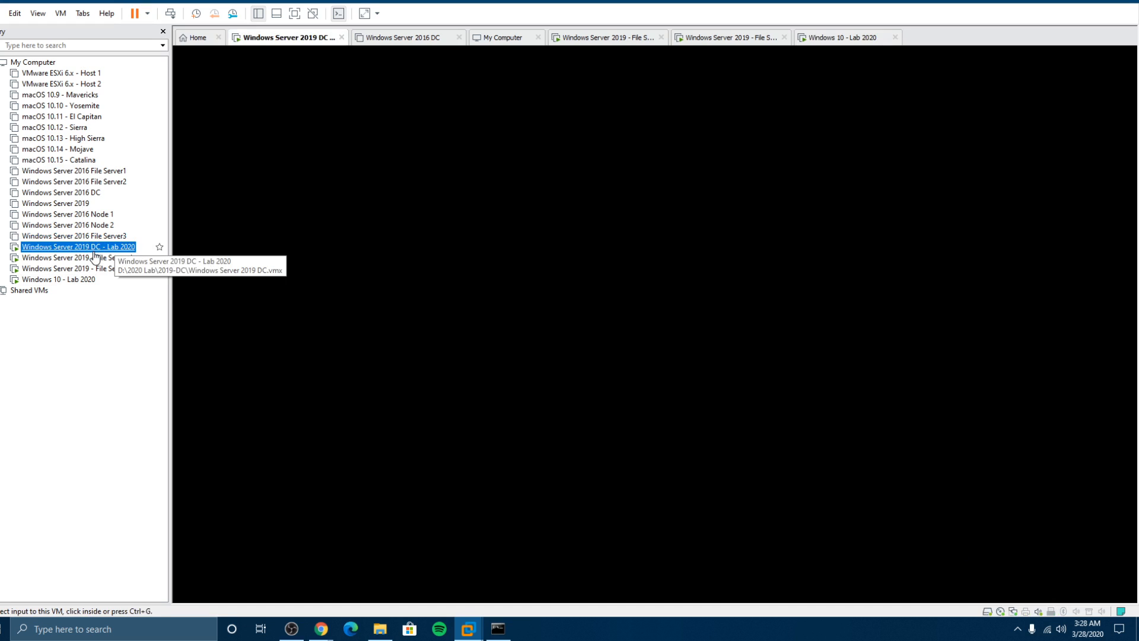
{"action": "left_click", "coordinate": [517, 213]}
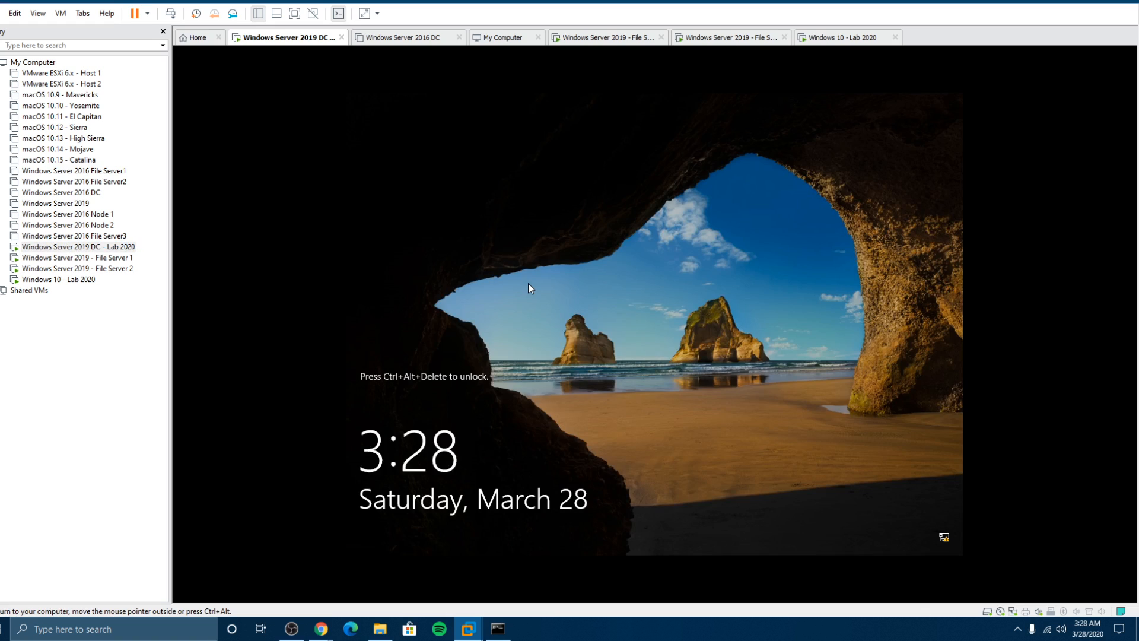
{"action": "key", "text": "ctrl+alt+Insert"}
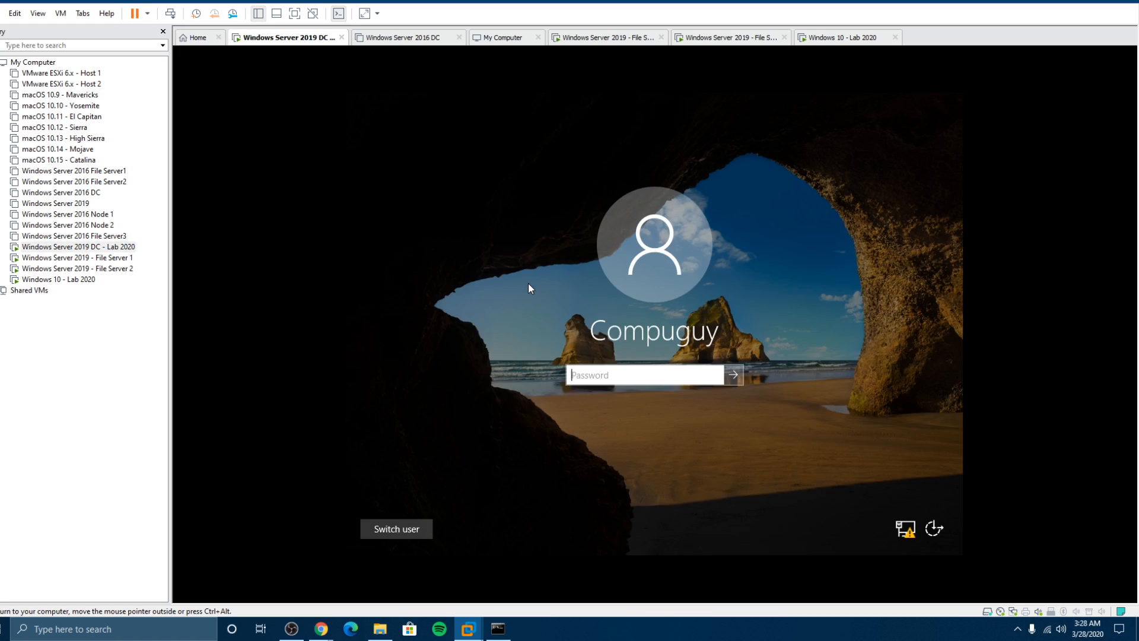
{"action": "type", "text": "••••••••••••"}
{"action": "key", "text": "Return"}
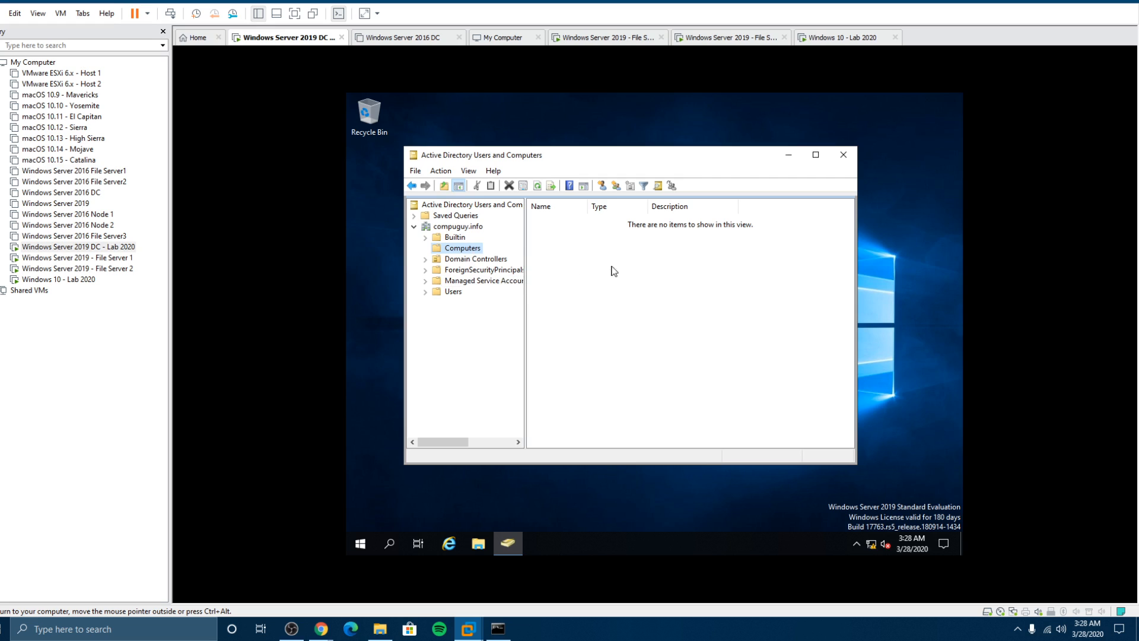
Step: Refresh Active Directory Users and Computers to find DESKTOP-ONE, then show the Users container
{"action": "left_click", "coordinate": [535, 186]}
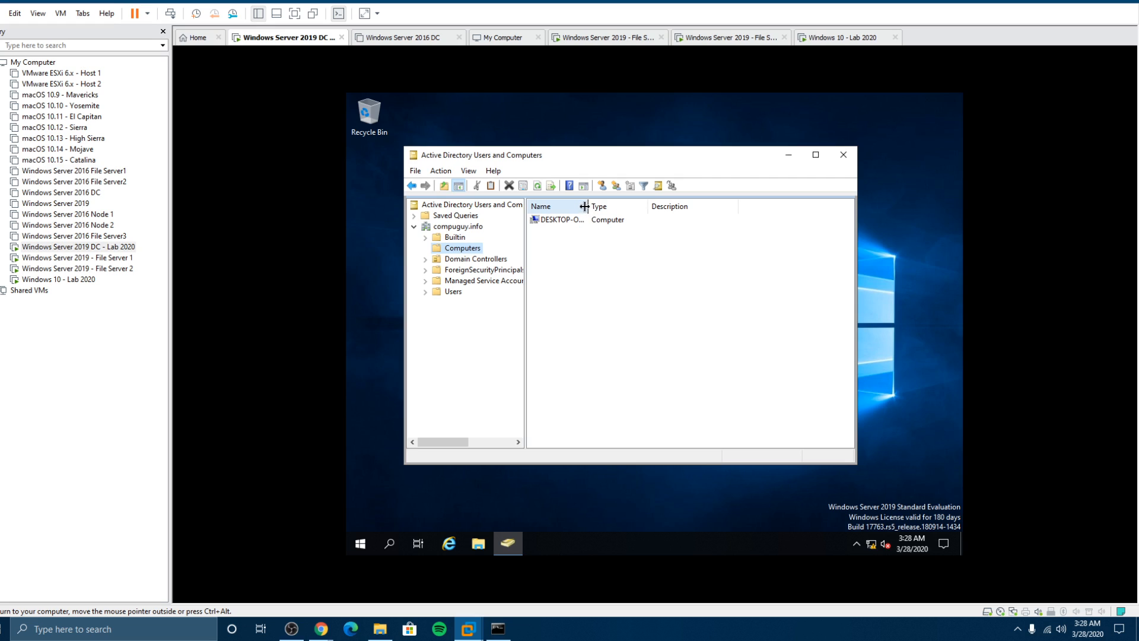
{"action": "double_click", "coordinate": [585, 205]}
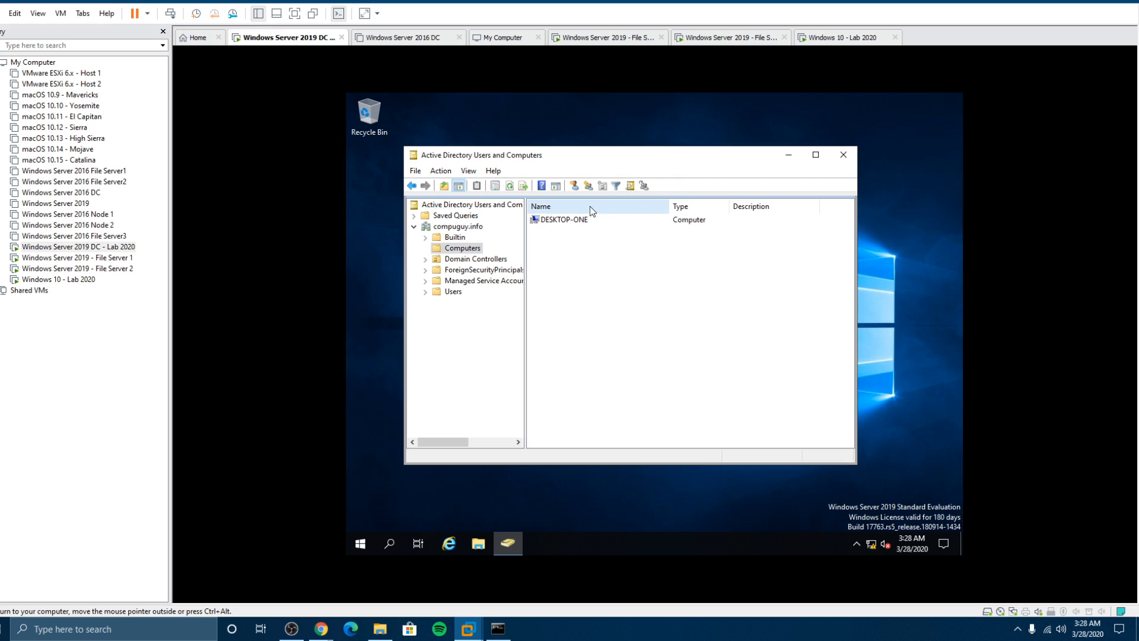
{"action": "left_click", "coordinate": [548, 220]}
{"action": "left_click", "coordinate": [453, 292]}
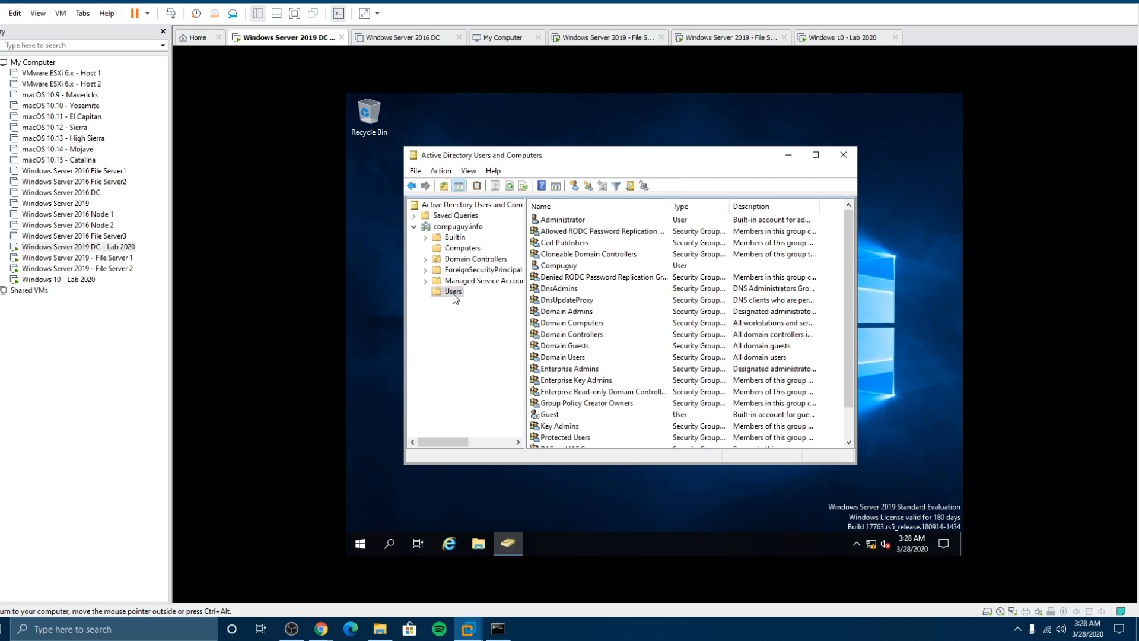
Step: Start a new Compuguy1 user in the Users container, filling in its logon name
{"action": "right_click", "coordinate": [453, 294]}
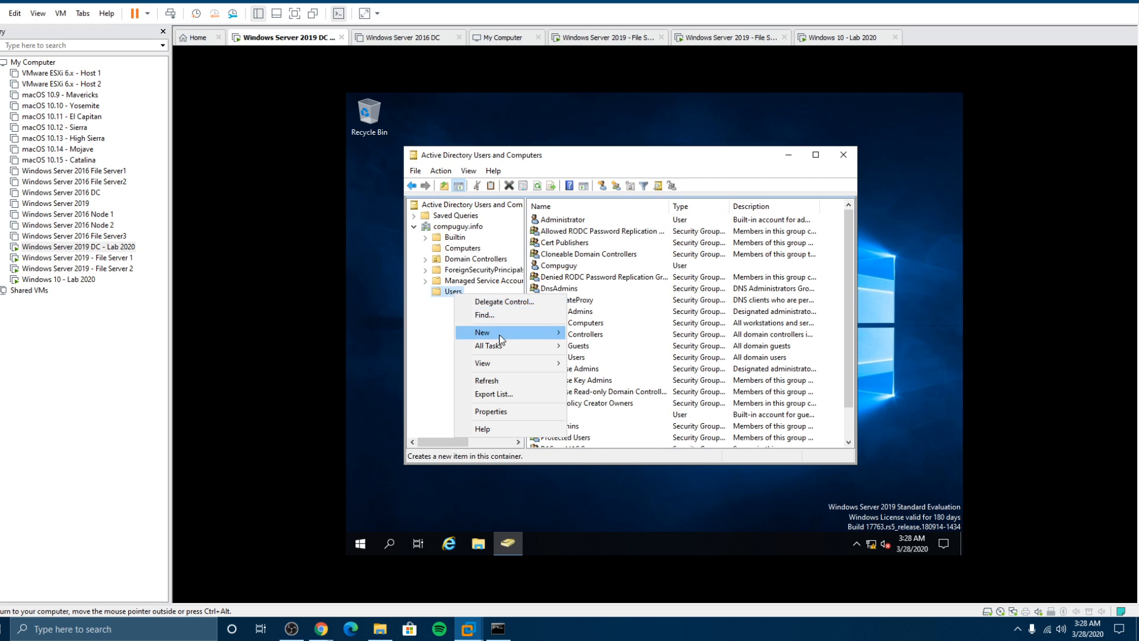
{"action": "mouse_move", "coordinate": [500, 340]}
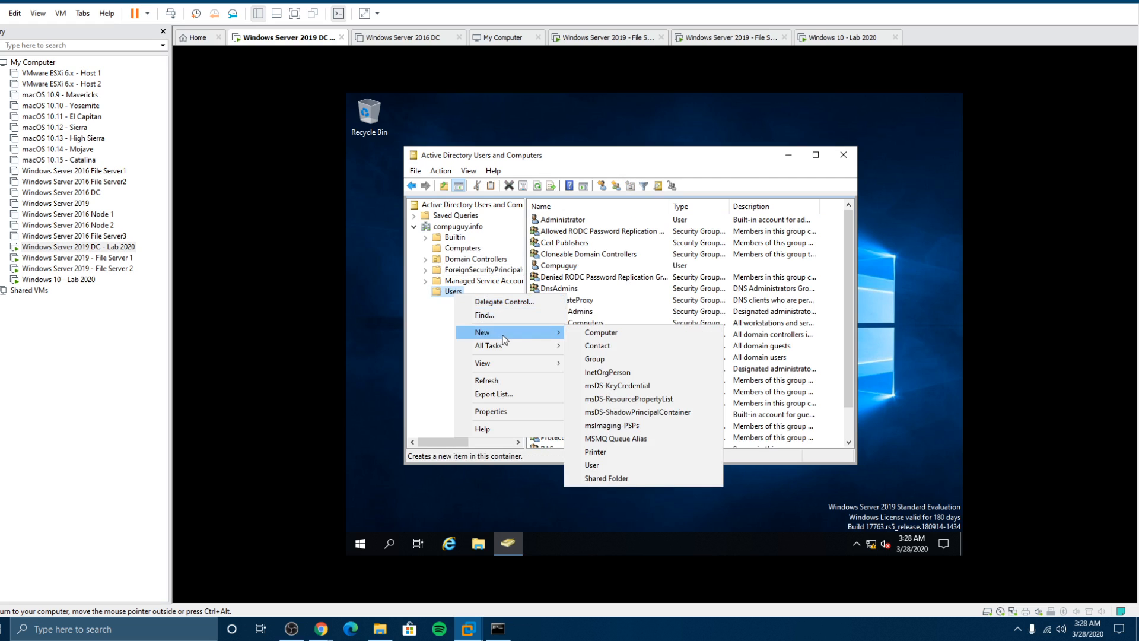
{"action": "left_click", "coordinate": [593, 467]}
{"action": "left_click", "coordinate": [558, 265]}
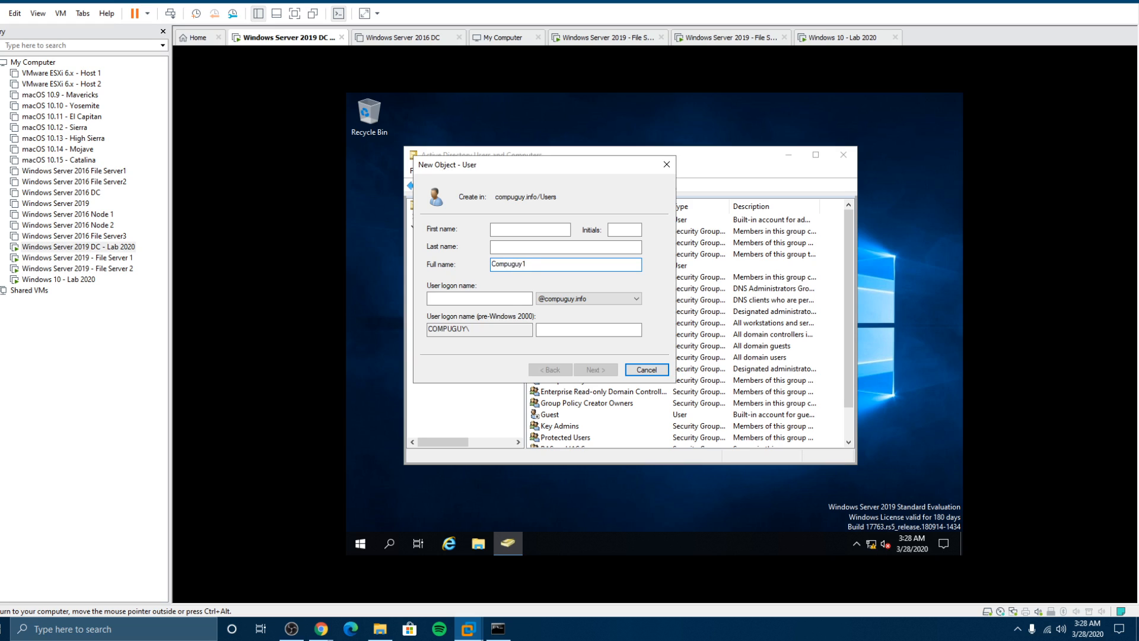
{"action": "key", "text": "Tab"}
{"action": "type", "text": "compuguy"}
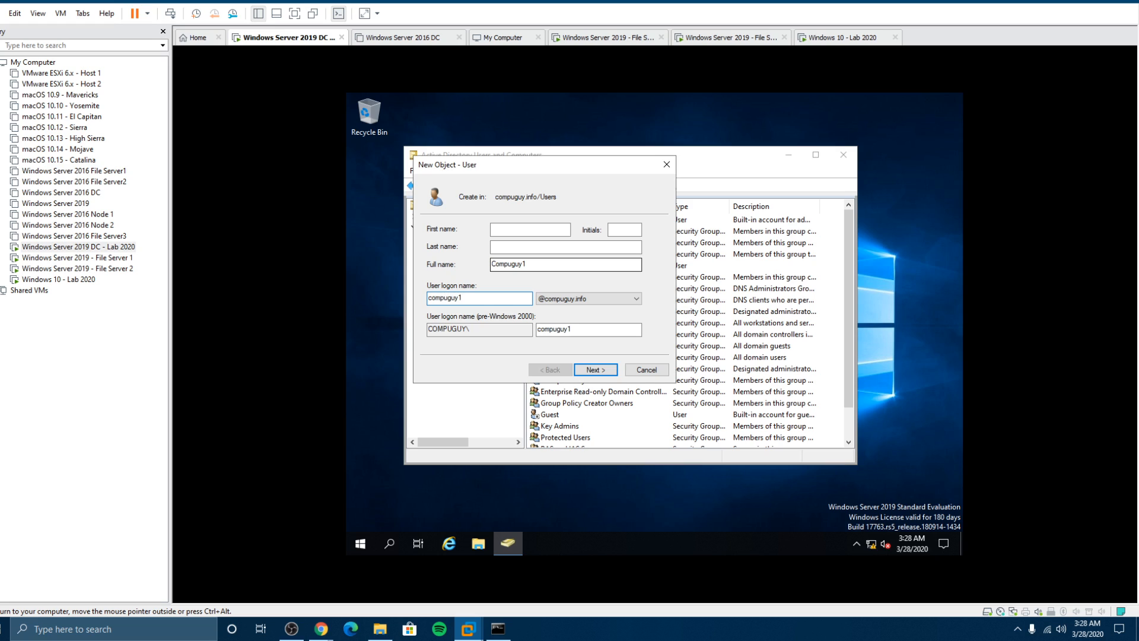
{"action": "left_click", "coordinate": [605, 370]}
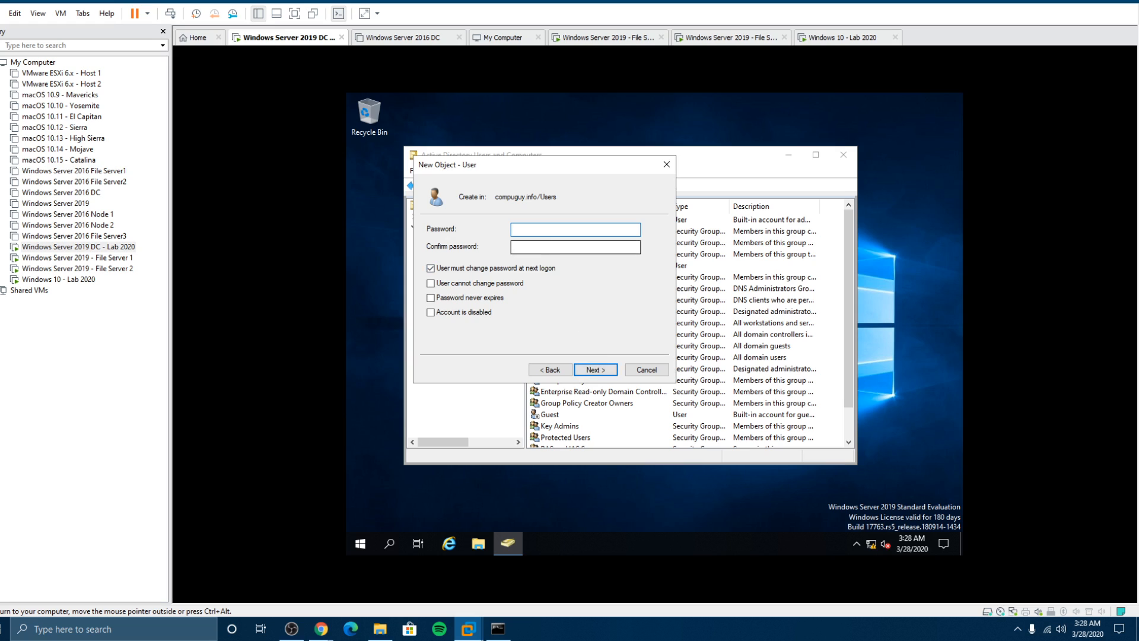
Step: Give Compuguy1 an initial password, requiring a change at next logon, and create the account
{"action": "type", "text": "Password123!"}
{"action": "key", "text": "Tab"}
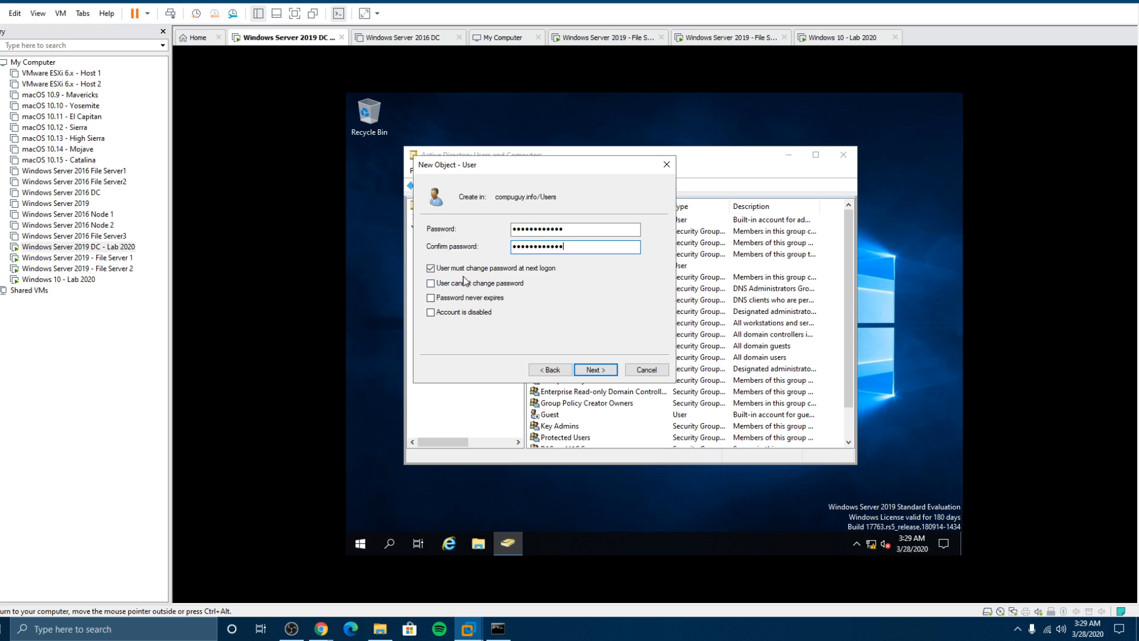
{"action": "left_click", "coordinate": [605, 370]}
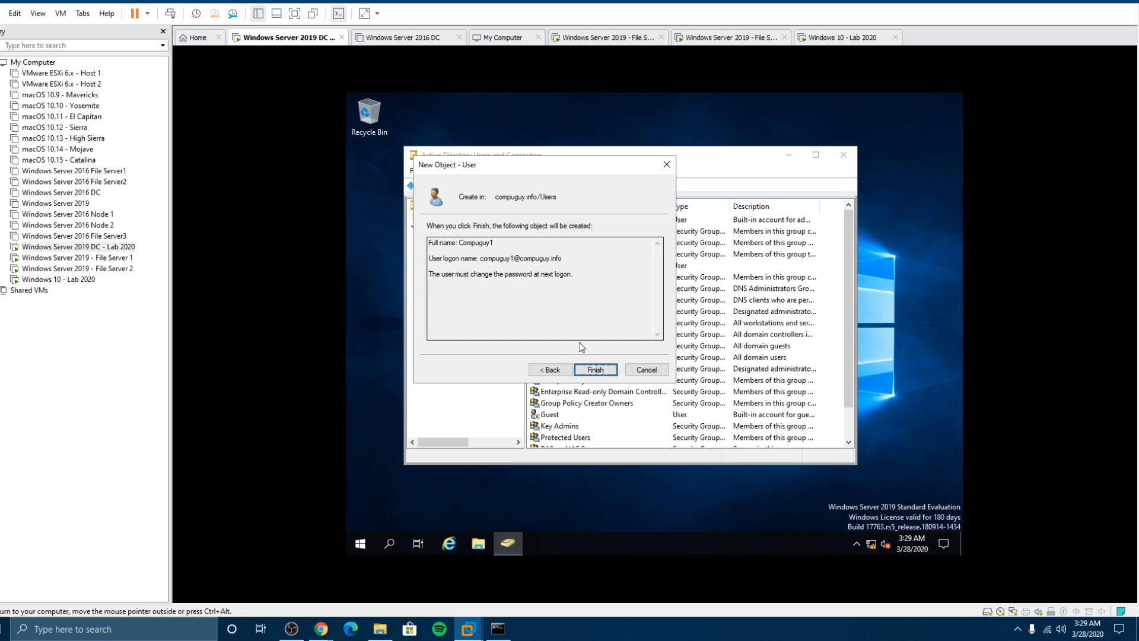
{"action": "left_click", "coordinate": [591, 371]}
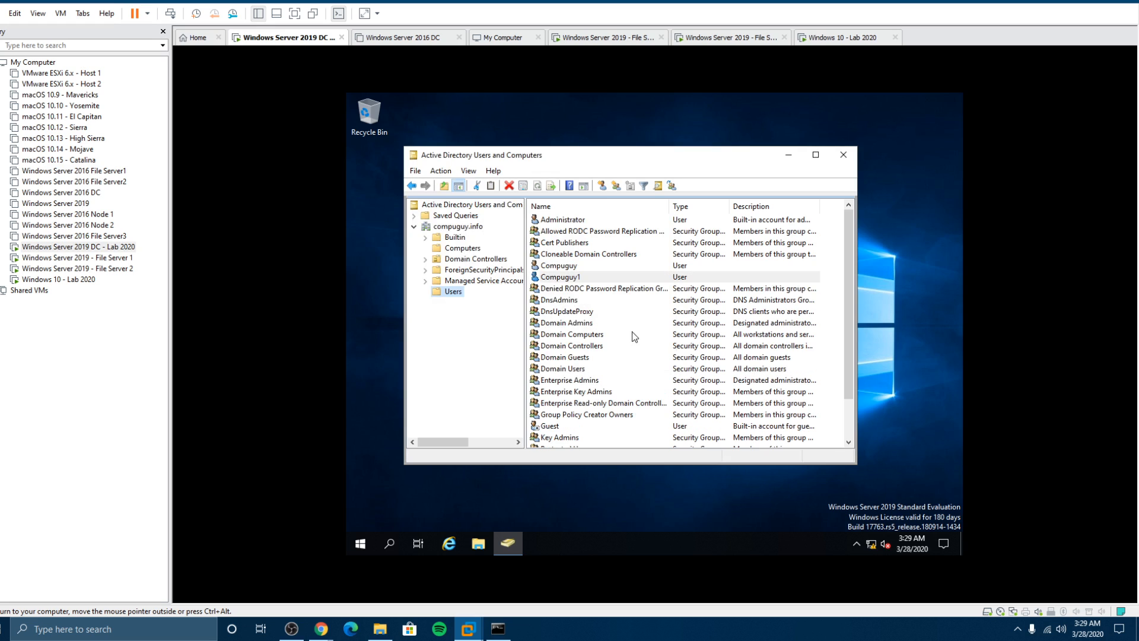
Step: Open Compuguy1's properties, review its group membership, and close with OK
{"action": "double_click", "coordinate": [585, 279]}
{"action": "left_click", "coordinate": [558, 174]}
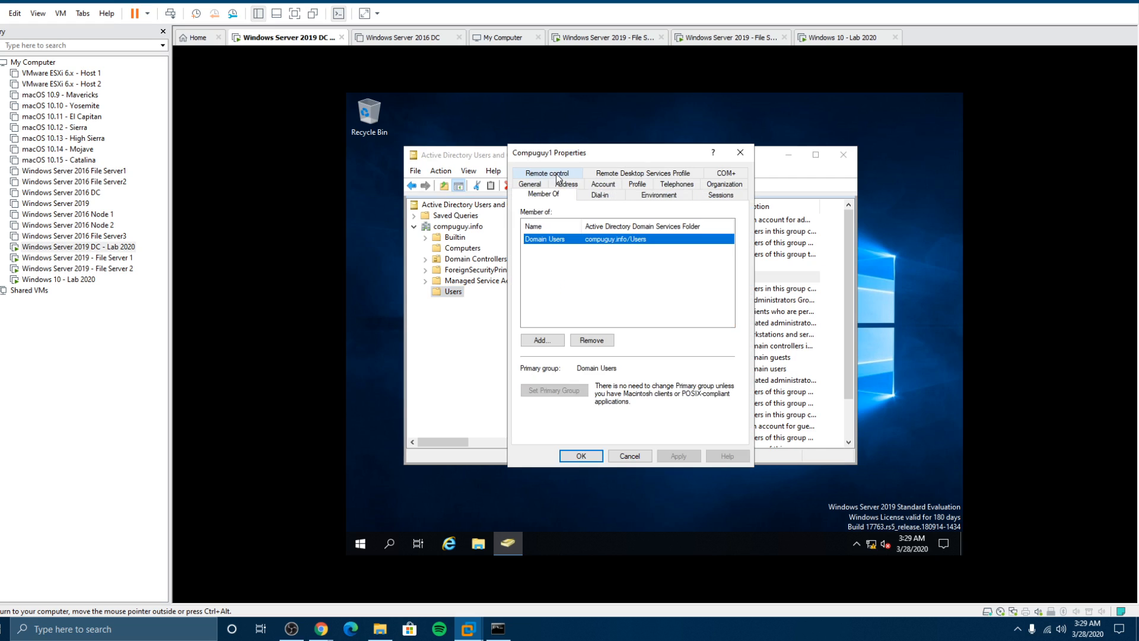
{"action": "left_click", "coordinate": [601, 456]}
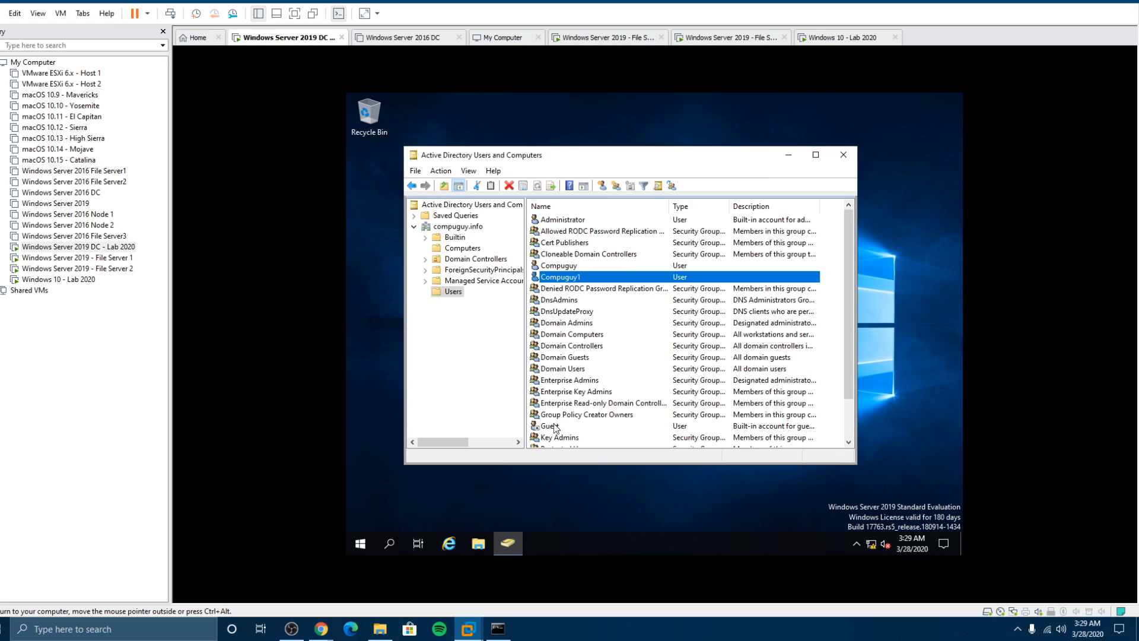
Step: On the Windows 10 VM, sign in as Other user compuguy1 with its initial password
{"action": "left_click", "coordinate": [88, 284]}
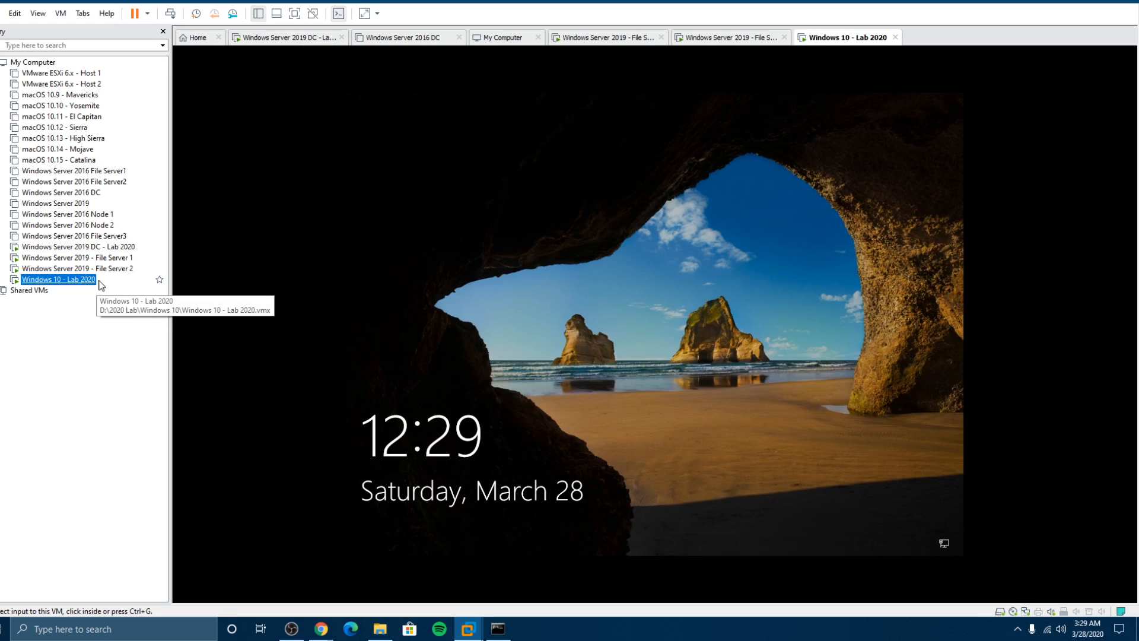
{"action": "left_click", "coordinate": [605, 312]}
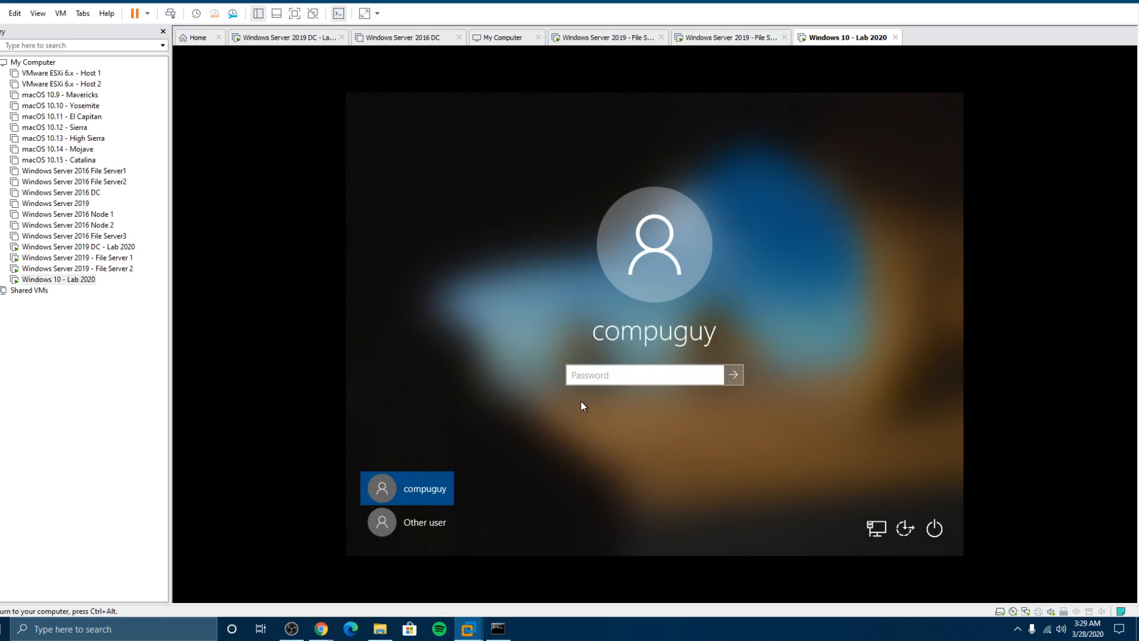
{"action": "left_click", "coordinate": [425, 517]}
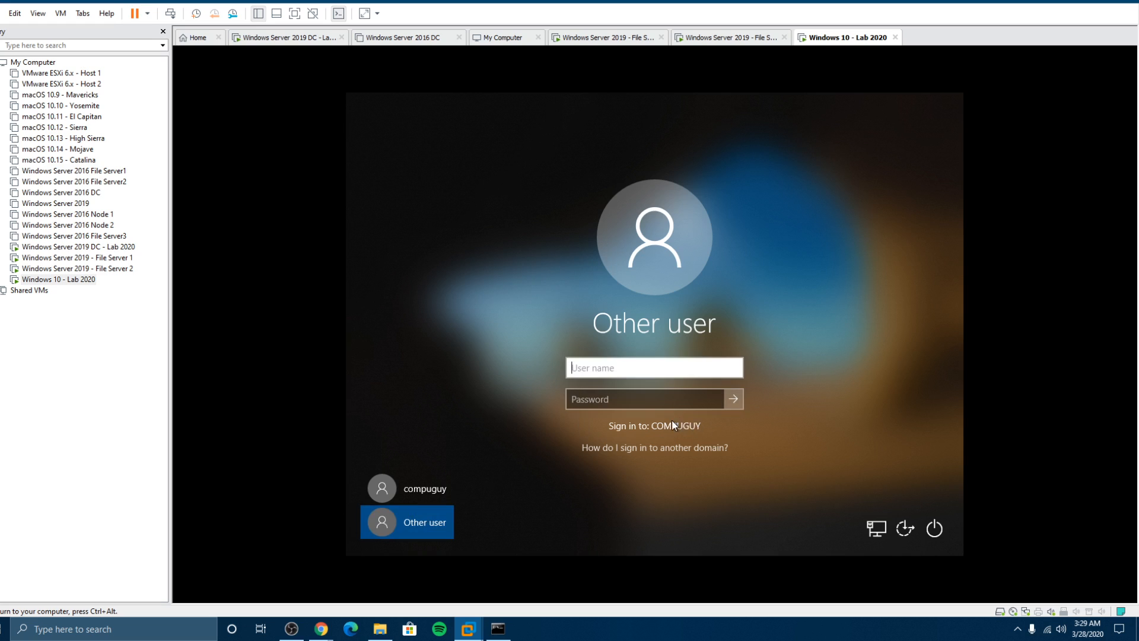
{"action": "type", "text": "c"}
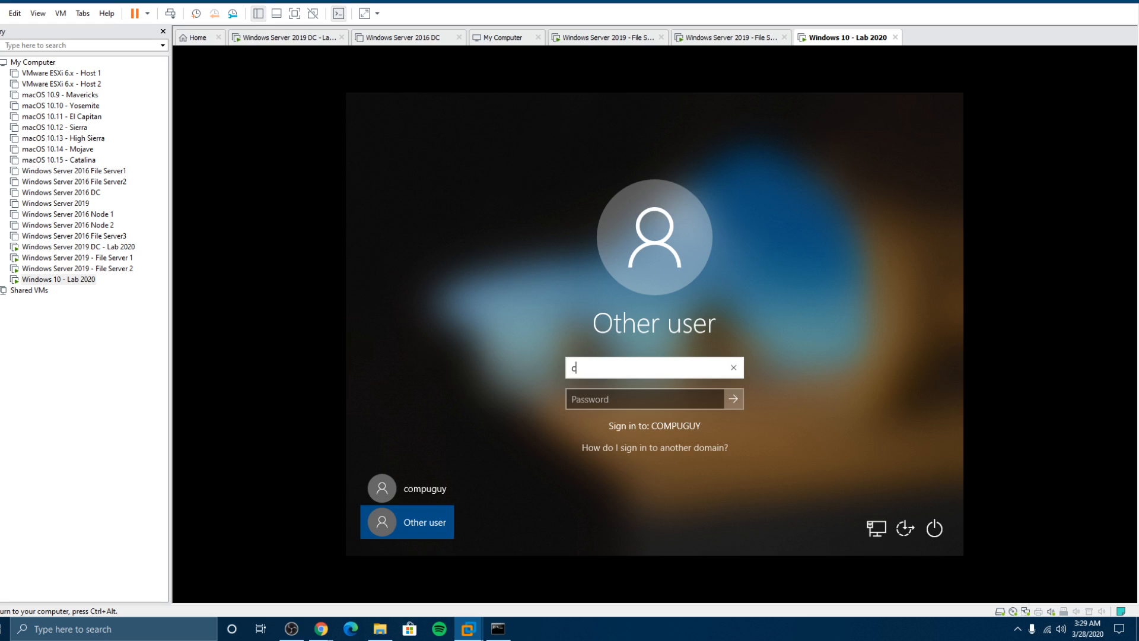
{"action": "type", "text": "ompuguy1"}
{"action": "key", "text": "Tab"}
{"action": "type", "text": "•••••••••••"}
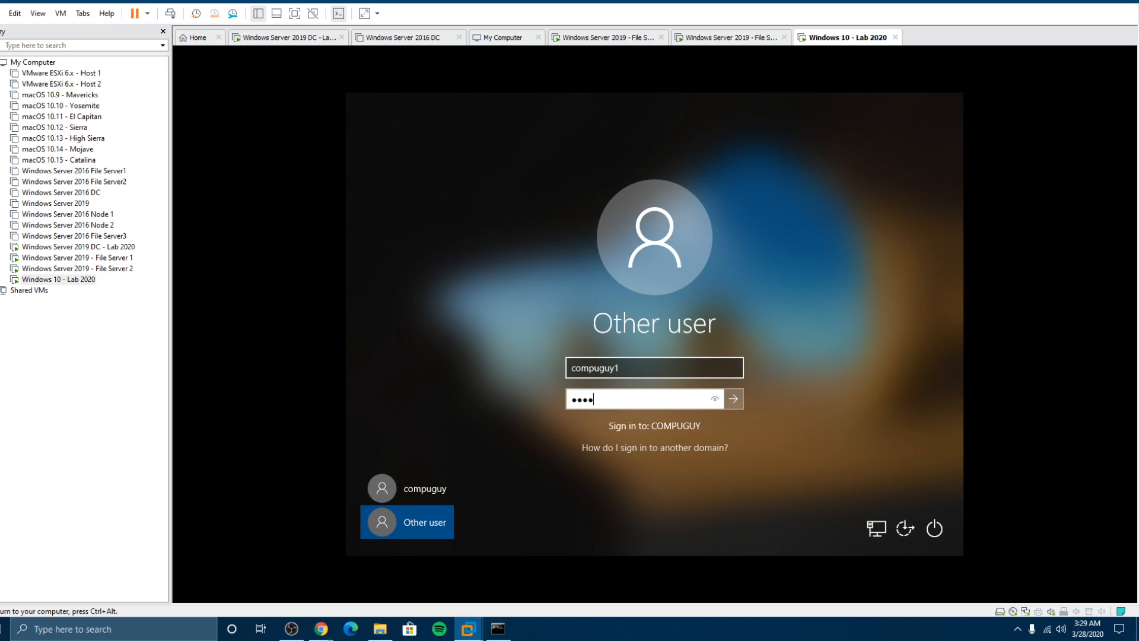
{"action": "key", "text": "Return"}
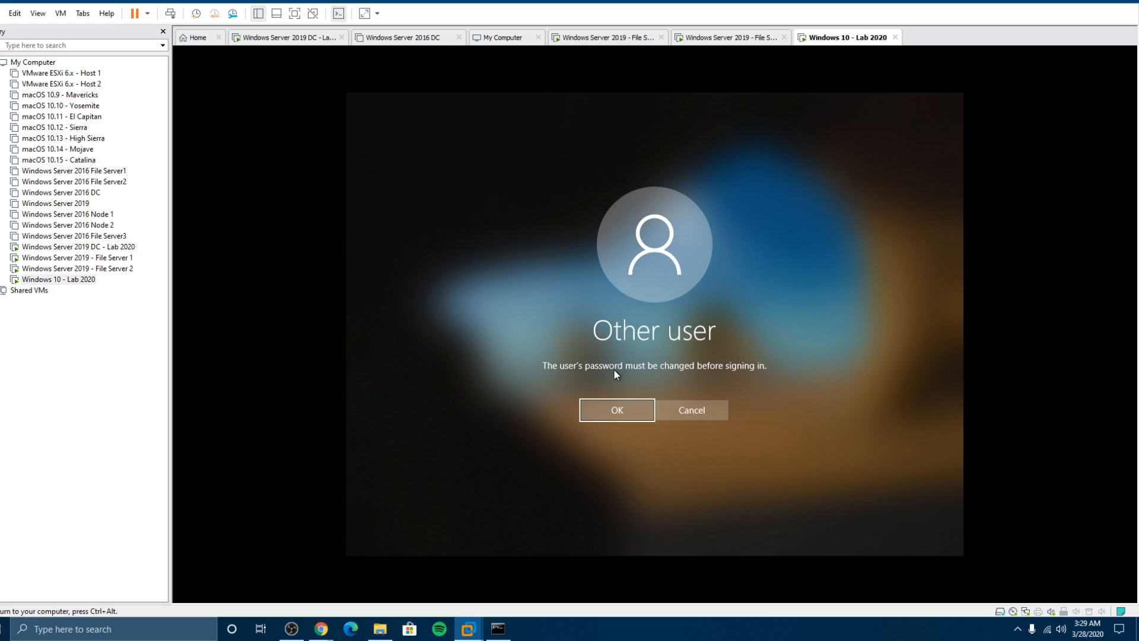
Step: Begin the required password change for compuguy1, then cancel back to the lock screen
{"action": "left_click", "coordinate": [624, 410]}
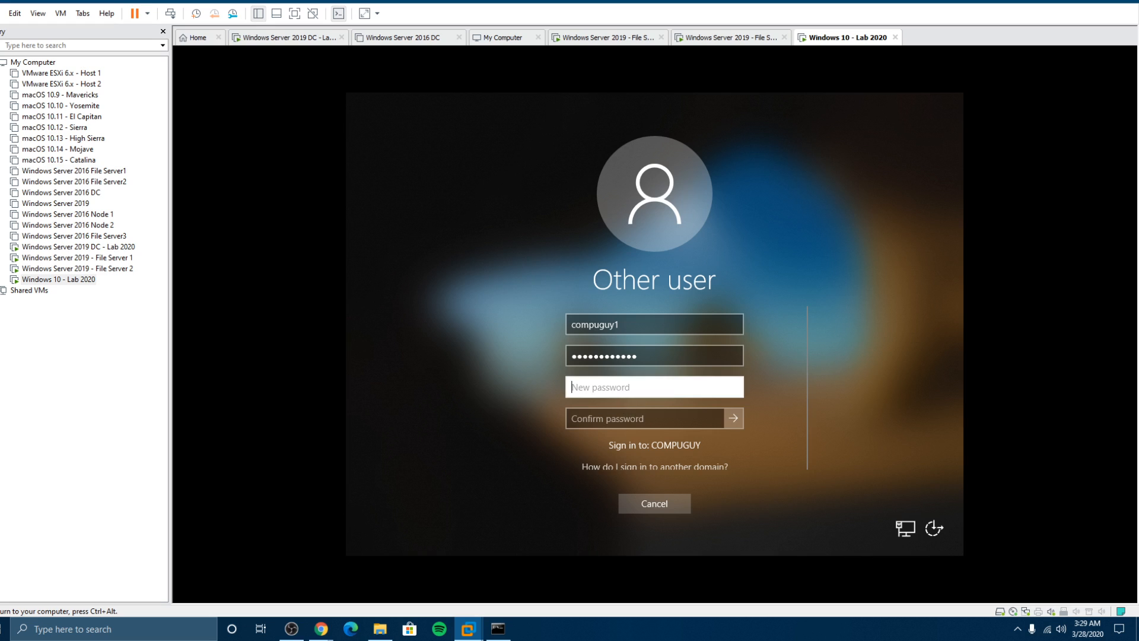
{"action": "type", "text": "P"}
{"action": "key", "text": "BackSpace"}
{"action": "type", "text": "Pw0"}
{"action": "key", "text": "Tab"}
{"action": "type", "text": "P"}
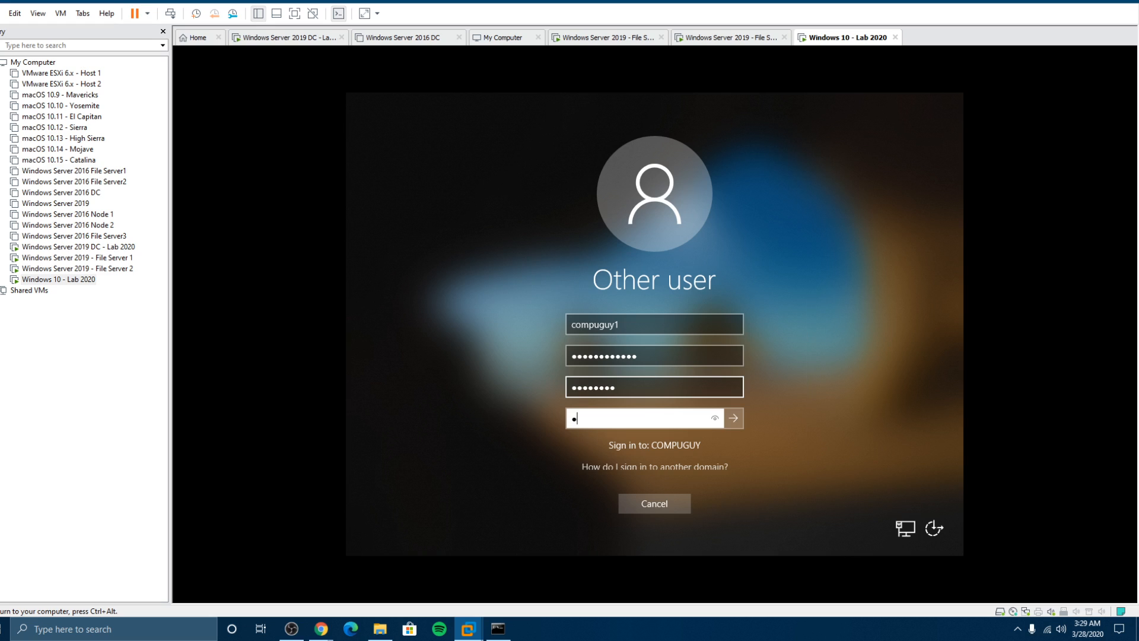
{"action": "type", "text": "••••••"}
{"action": "left_click", "coordinate": [650, 502]}
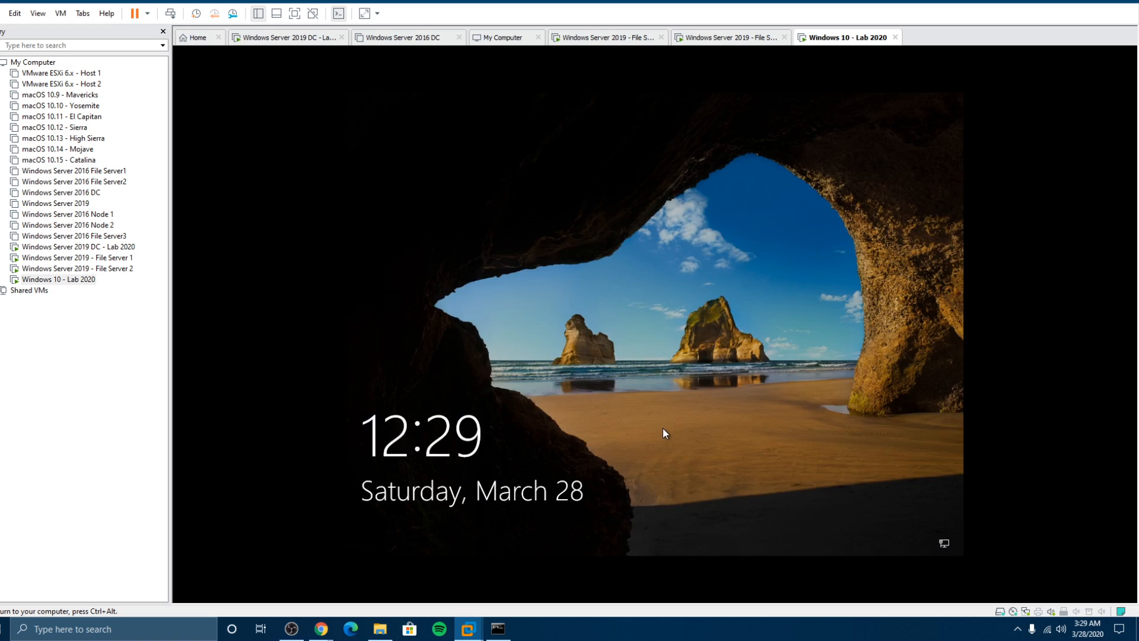
Step: Sign in as compuguy1 again, retrying with the current password after an incorrect attempt
{"action": "left_click", "coordinate": [663, 428]}
{"action": "key", "text": "ctrl+alt"}
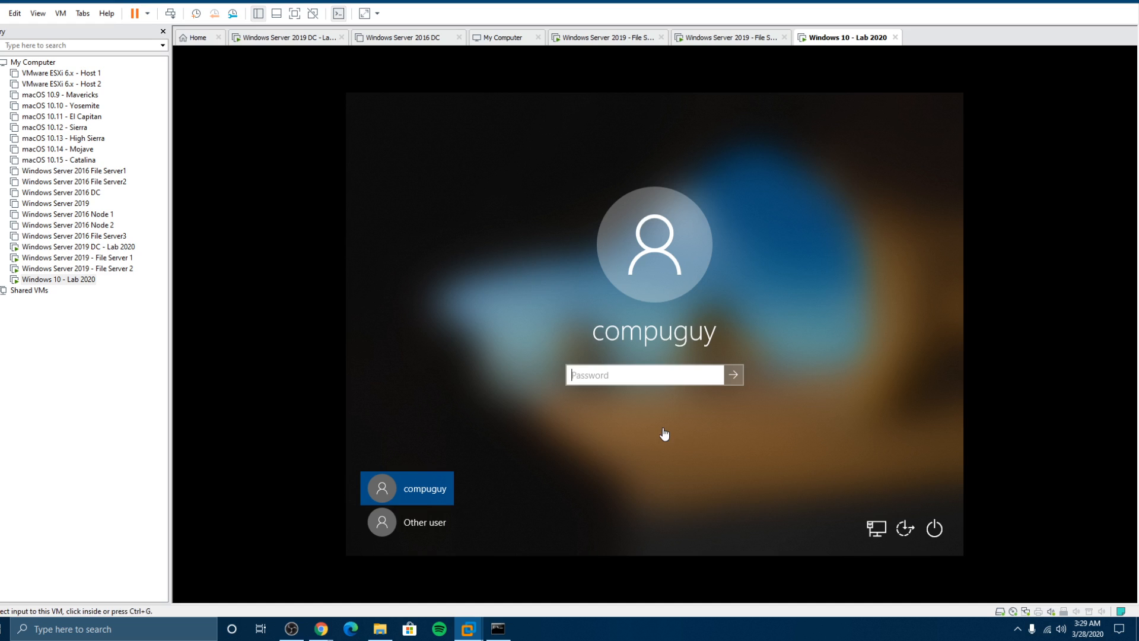
{"action": "left_click", "coordinate": [422, 521]}
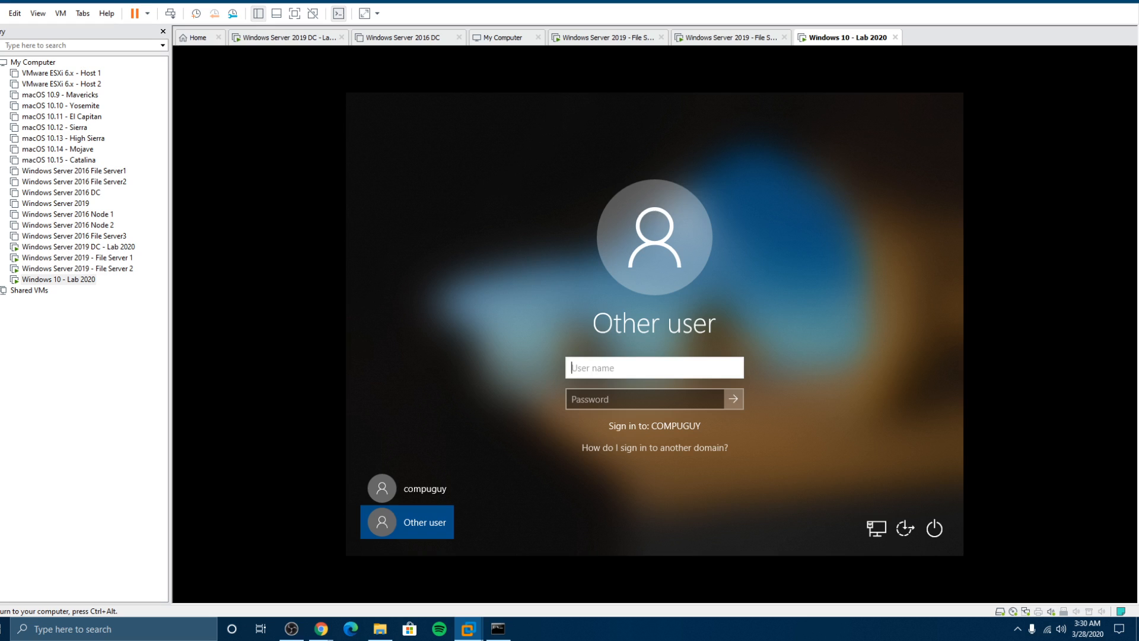
{"action": "type", "text": "compuguy1"}
{"action": "key", "text": "Tab"}
{"action": "type", "text": "•"}
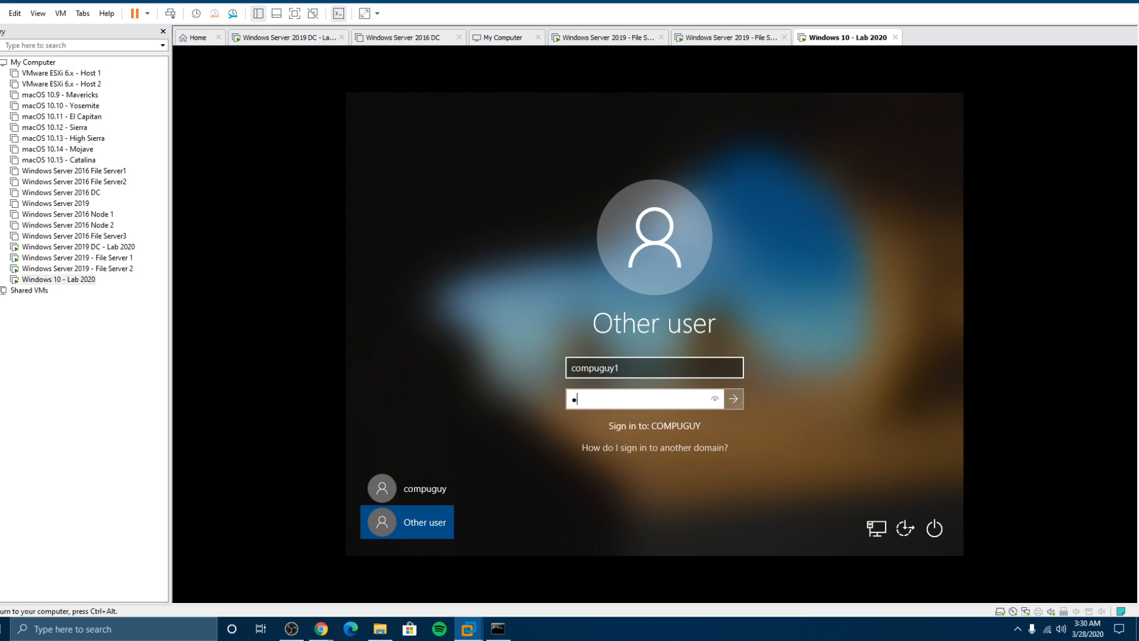
{"action": "type", "text": "•••••"}
{"action": "key", "text": "Return"}
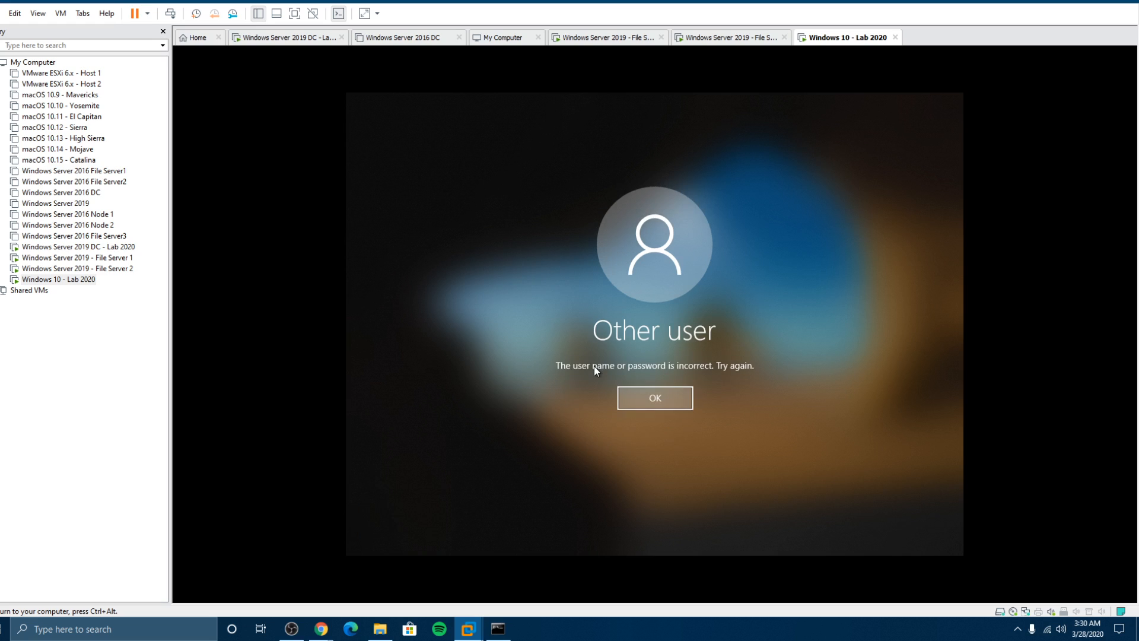
{"action": "key", "text": "Return"}
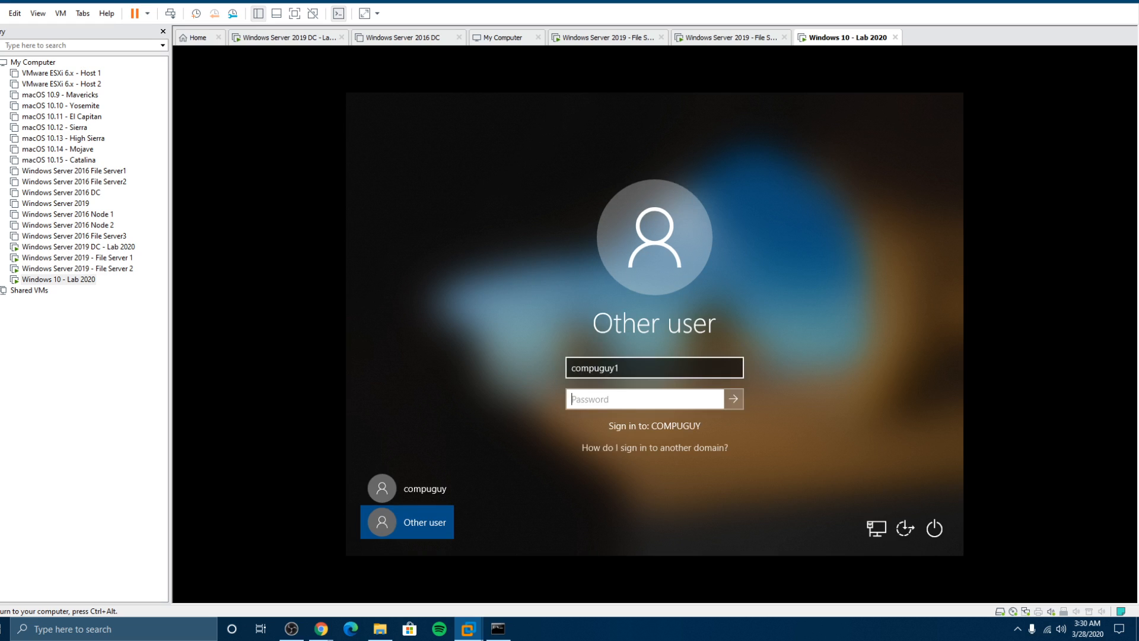
{"action": "type", "text": "••••••••••••"}
{"action": "key", "text": "Return"}
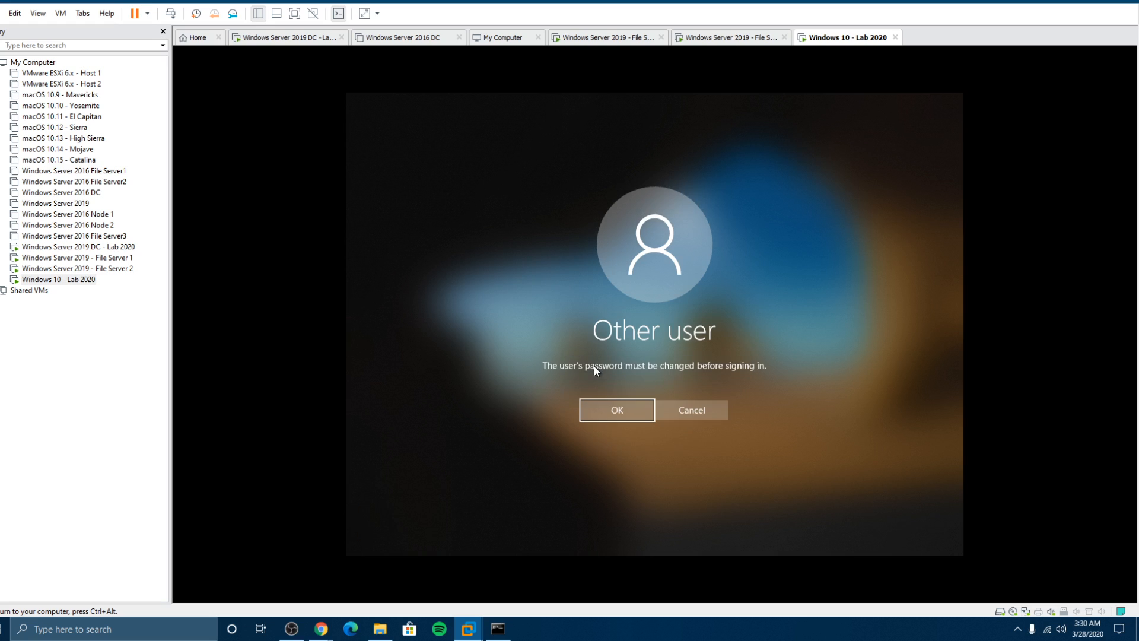
Step: Enter and confirm compuguy1's new password, then continue into the first sign-in
{"action": "left_click", "coordinate": [603, 406]}
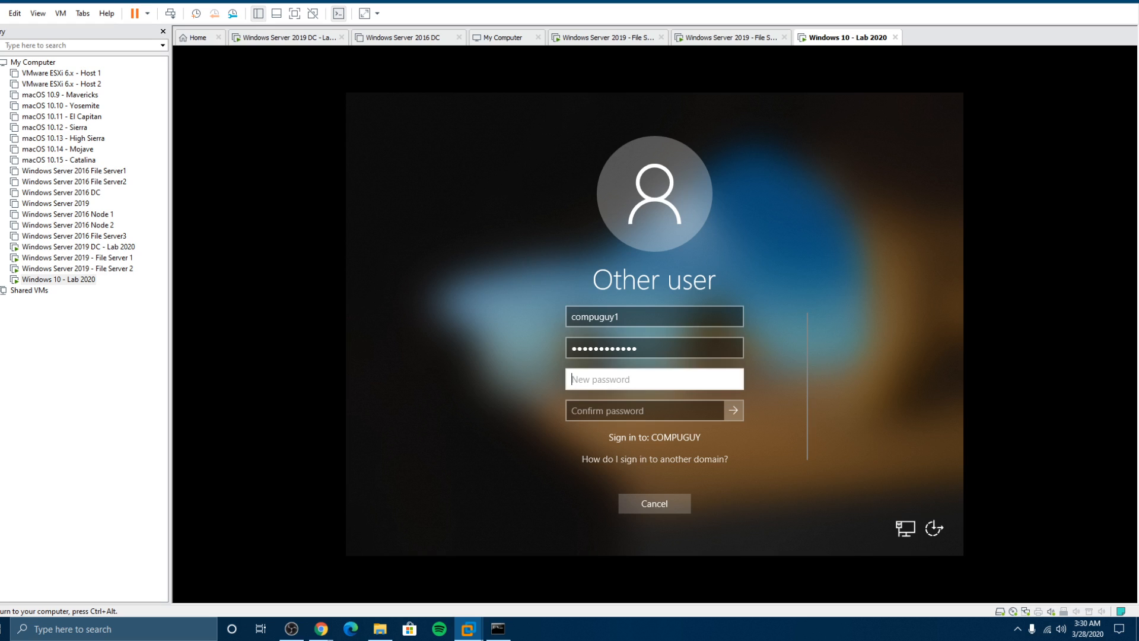
{"action": "type", "text": "••••••••••"}
{"action": "key", "text": "Tab"}
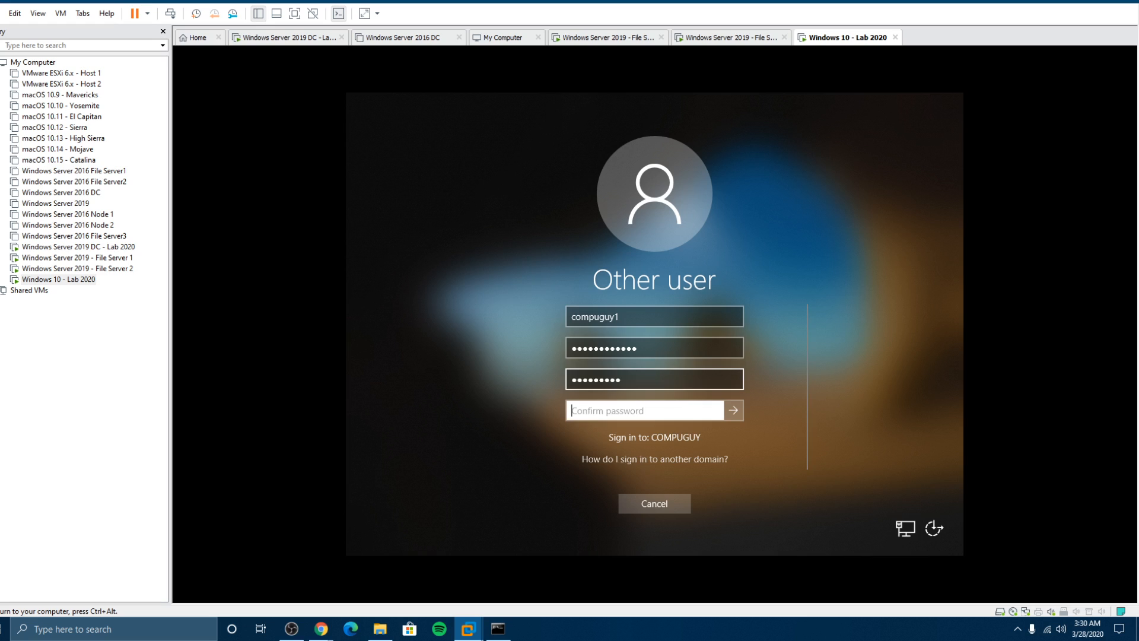
{"action": "type", "text": "•••••••"}
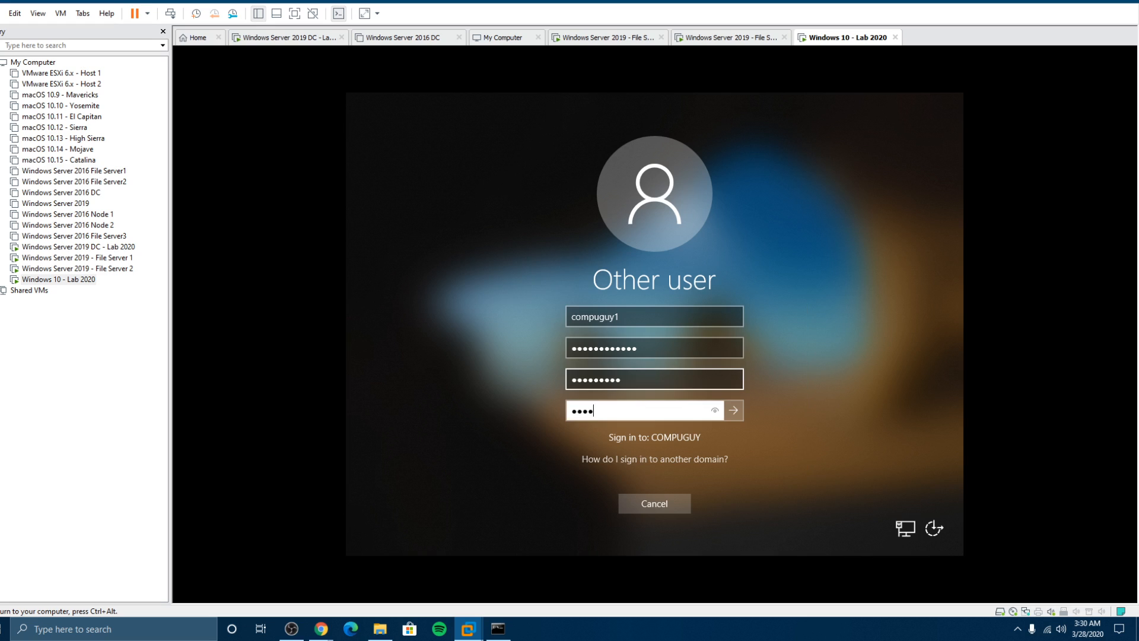
{"action": "type", "text": "••"}
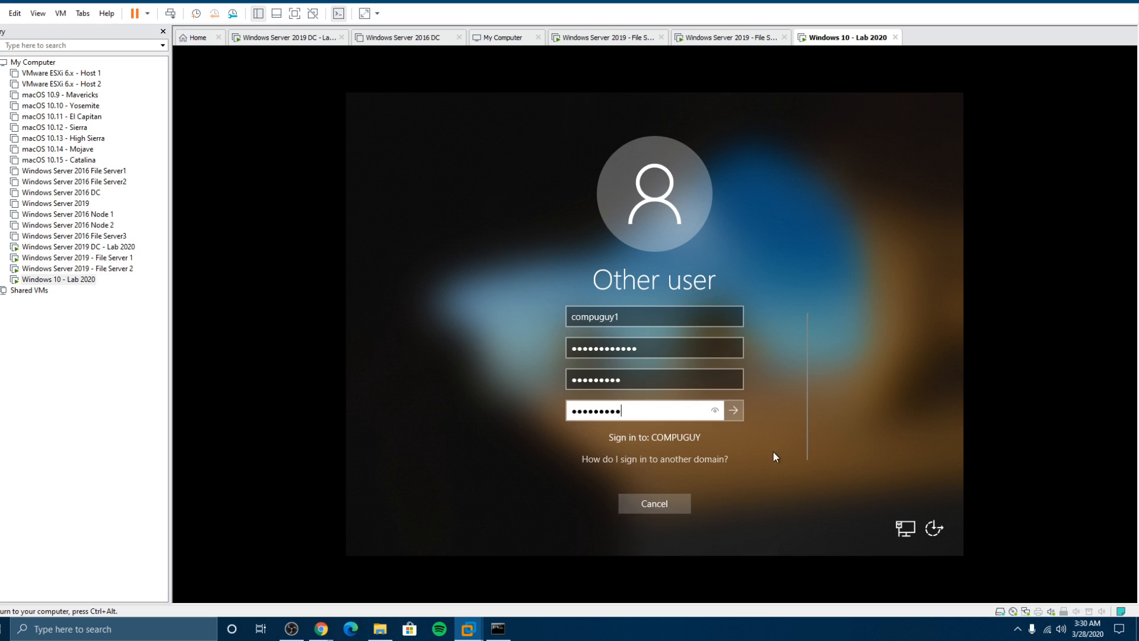
{"action": "left_click", "coordinate": [731, 409]}
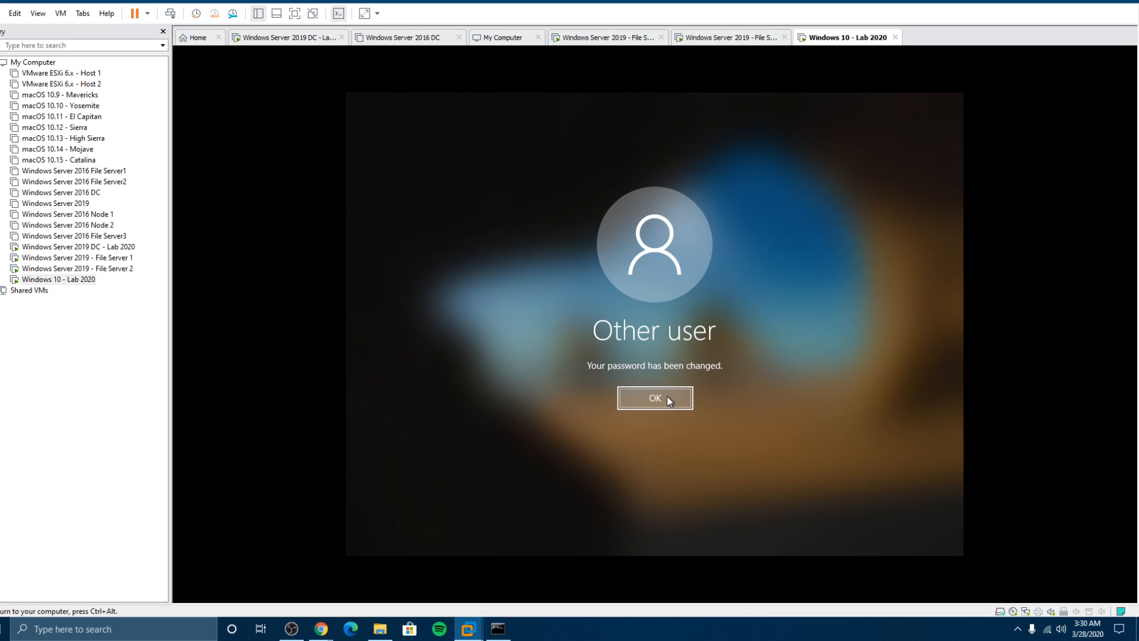
{"action": "left_click", "coordinate": [668, 401]}
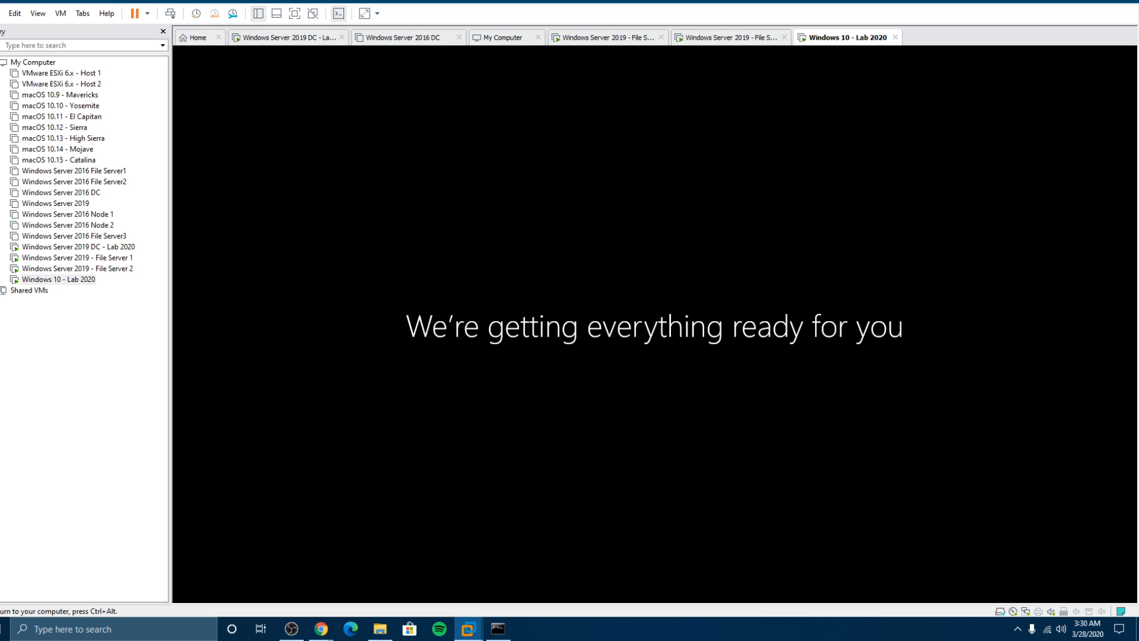
{"action": "key", "text": "ctrl+alt"}
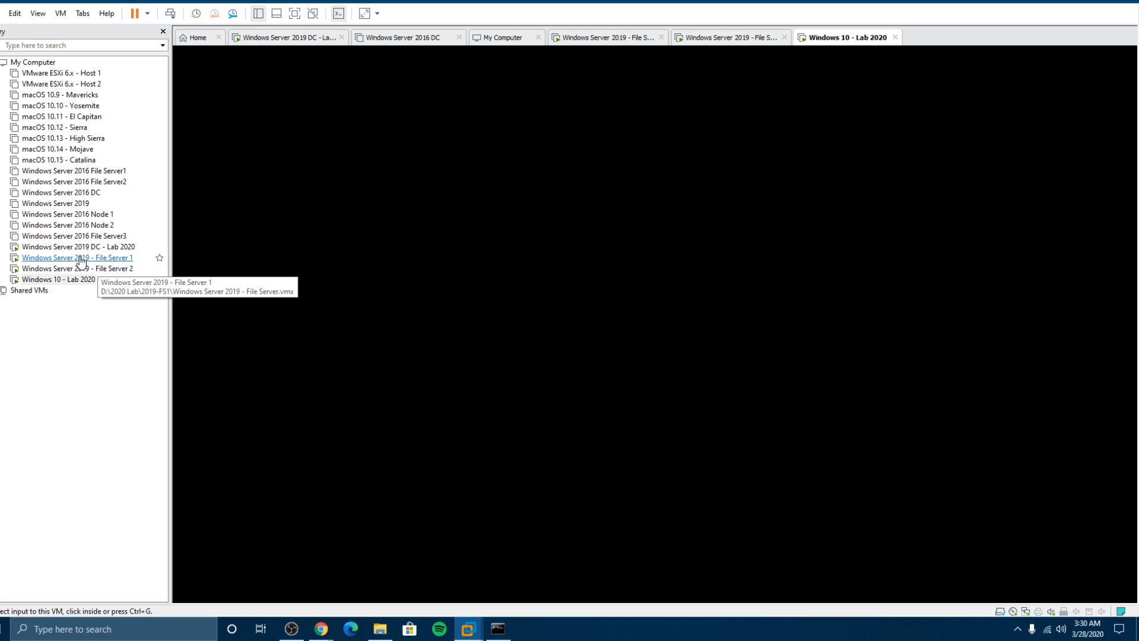
Step: On the DC, review Compuguy1's account options and the domain's Computers, then return to Windows 10
{"action": "left_click", "coordinate": [80, 248]}
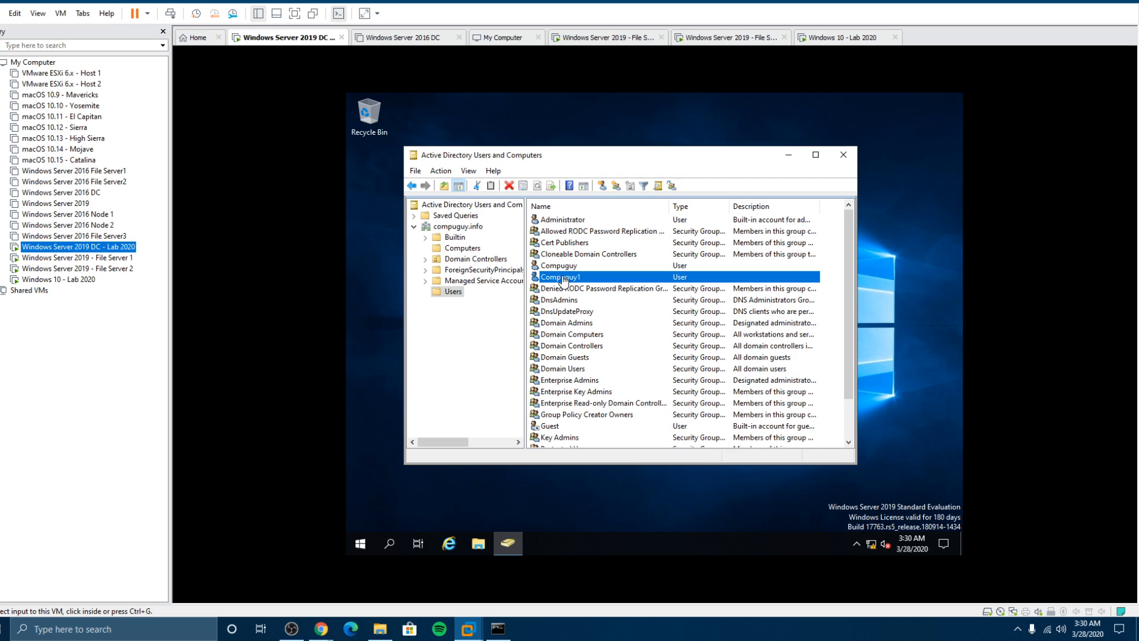
{"action": "left_click", "coordinate": [564, 277]}
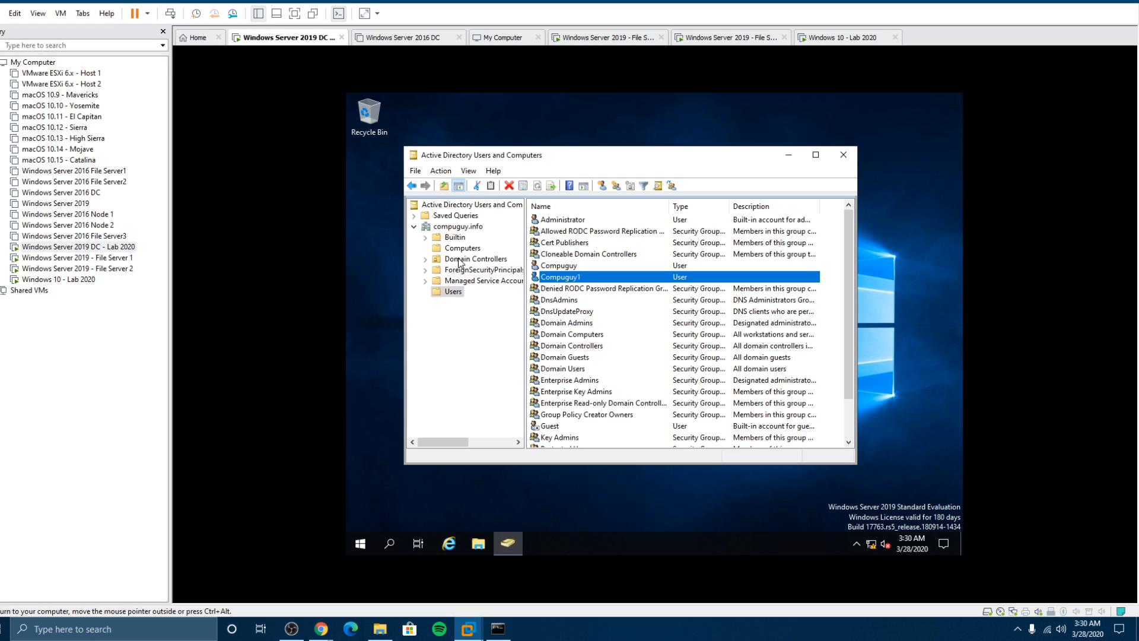
{"action": "double_click", "coordinate": [566, 278]}
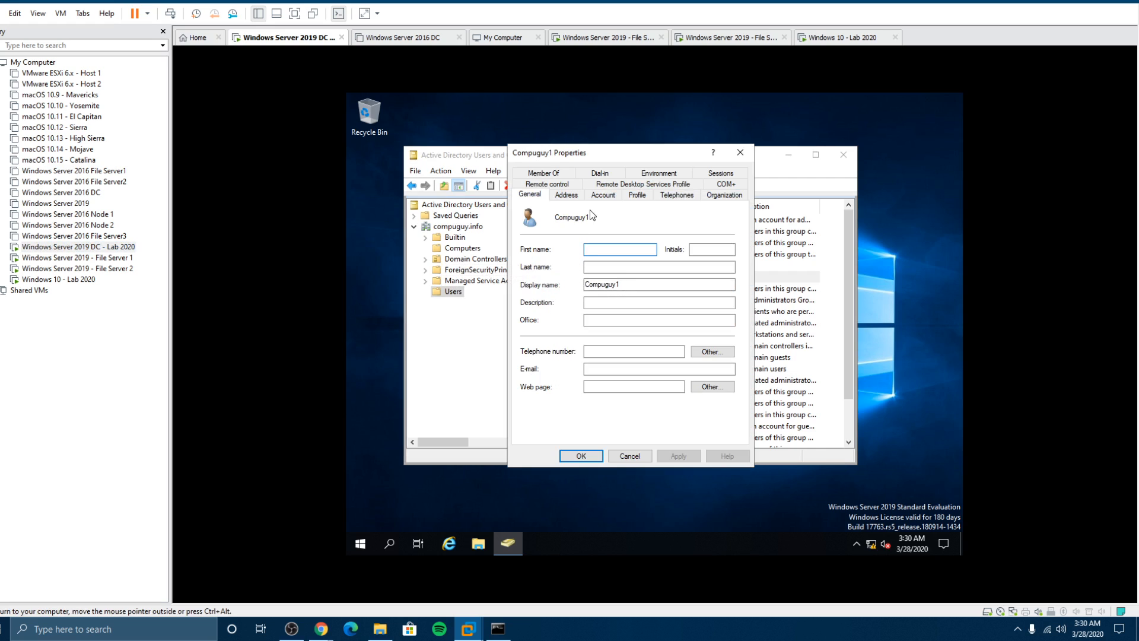
{"action": "left_click", "coordinate": [599, 195]}
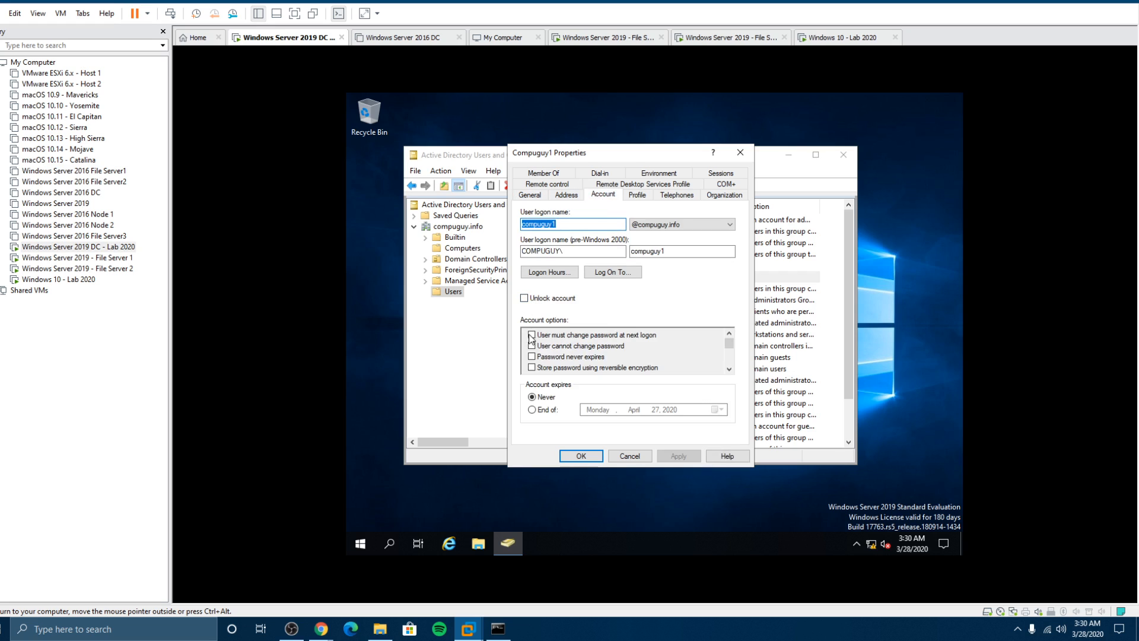
{"action": "left_click", "coordinate": [629, 455]}
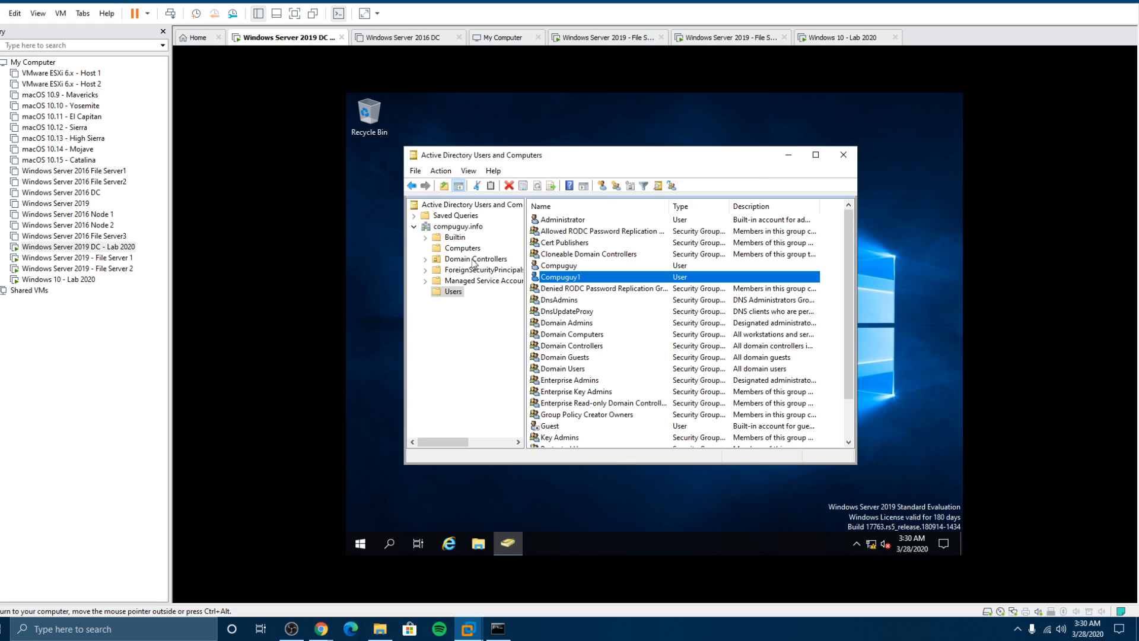
{"action": "left_click", "coordinate": [460, 249]}
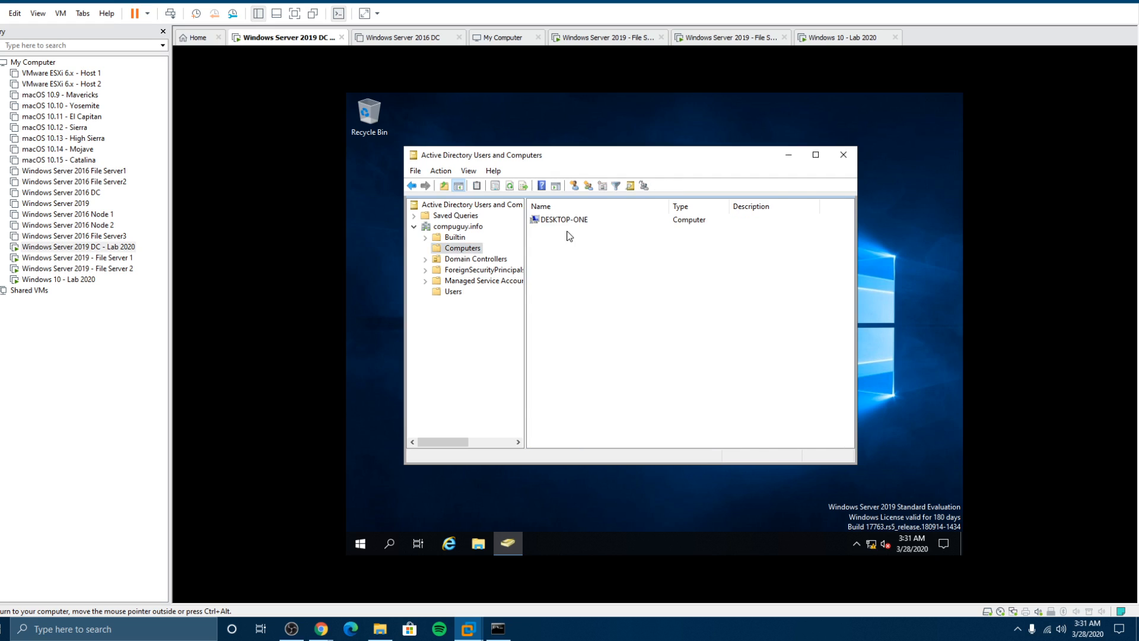
{"action": "left_click", "coordinate": [89, 279]}
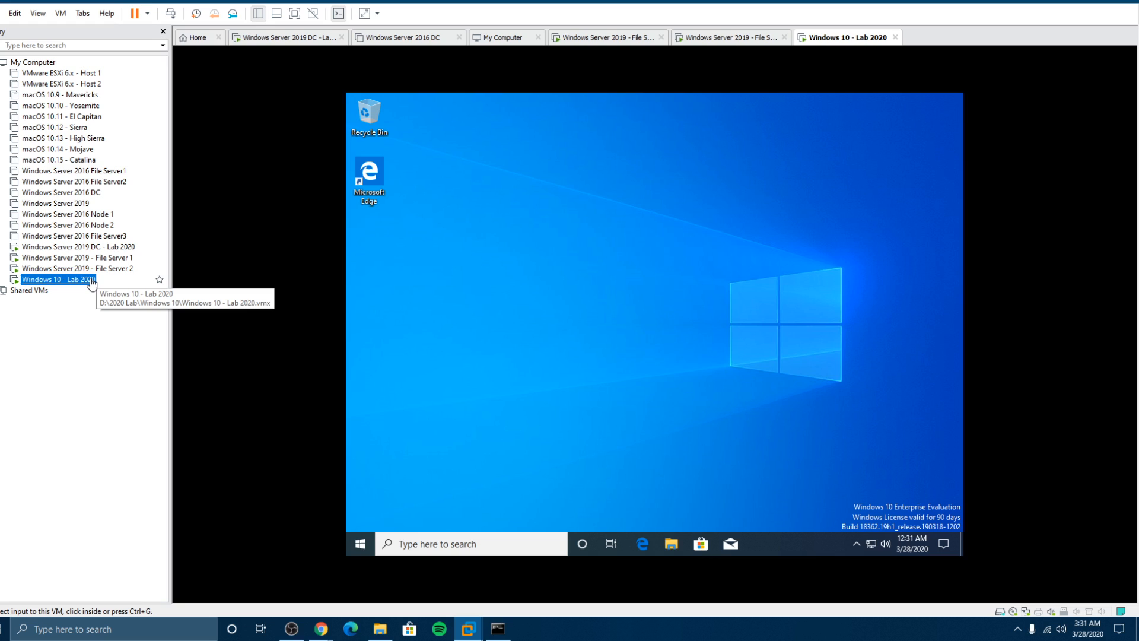
Step: In the Windows 10 VM's File Explorer, try to browse to the network path \\2019-dc
{"action": "left_click", "coordinate": [536, 298]}
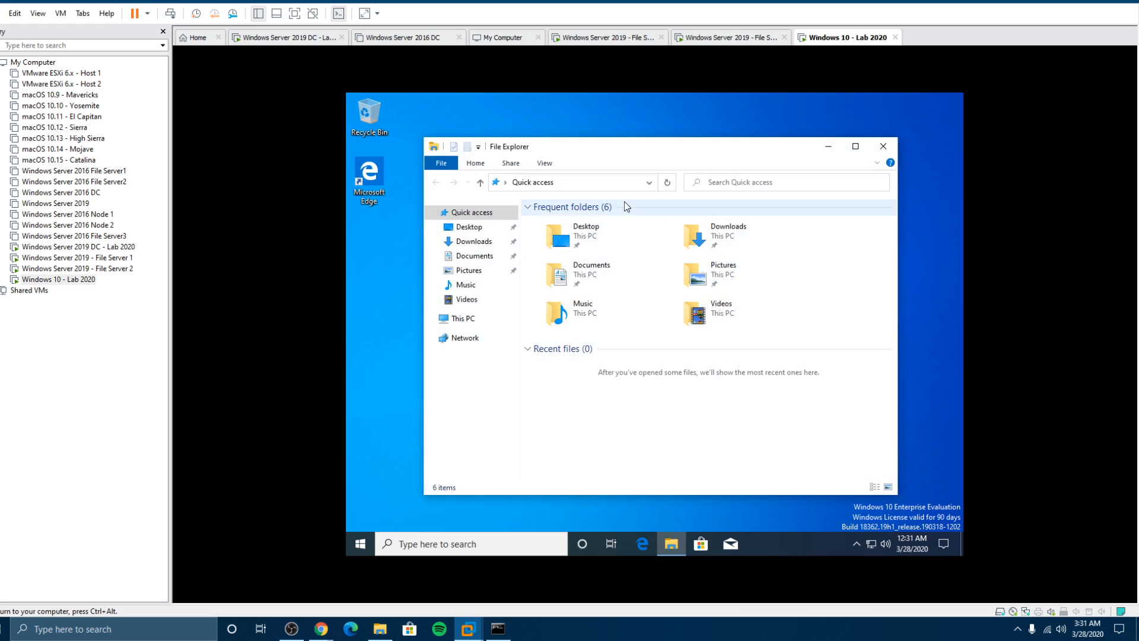
{"action": "left_click", "coordinate": [594, 182]}
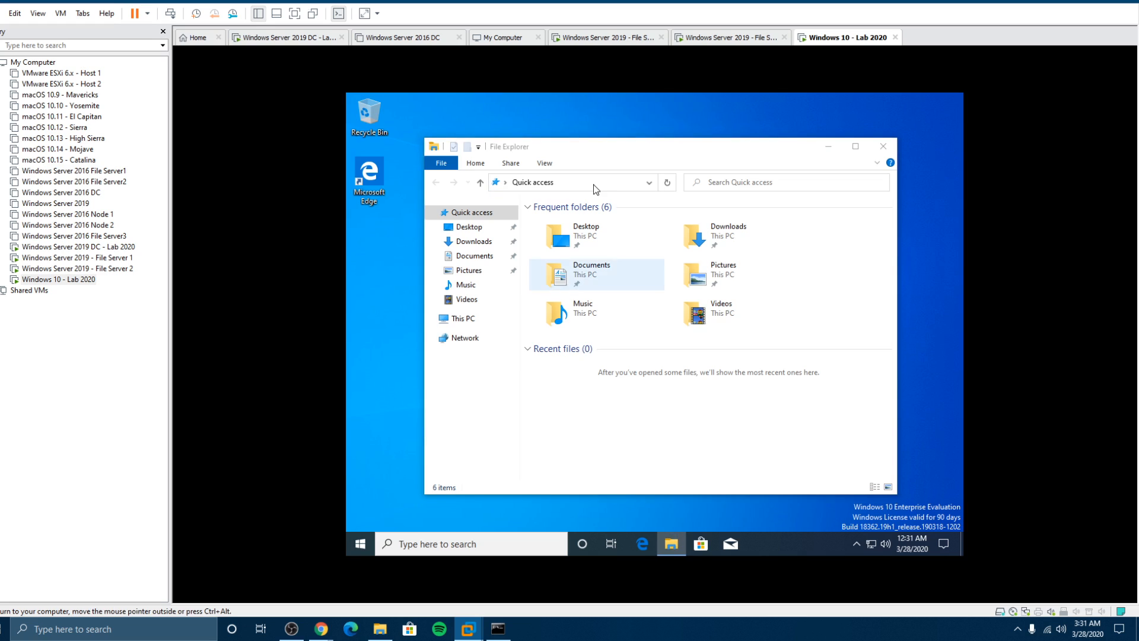
{"action": "left_click", "coordinate": [560, 285]}
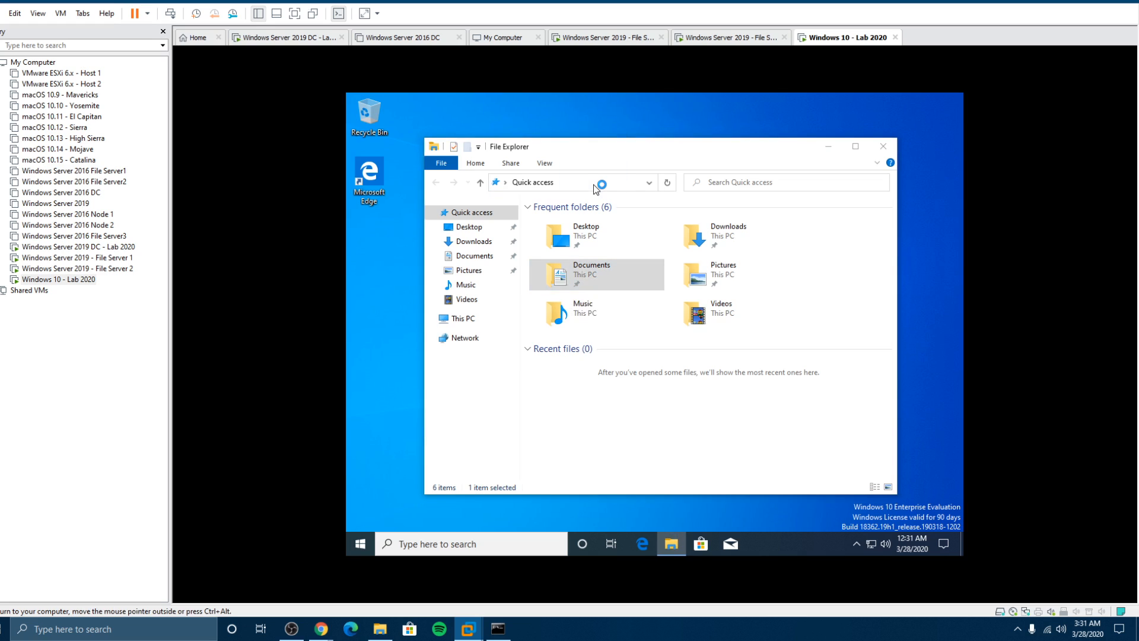
{"action": "left_click", "coordinate": [589, 182]}
{"action": "type", "text": "\\\\"}
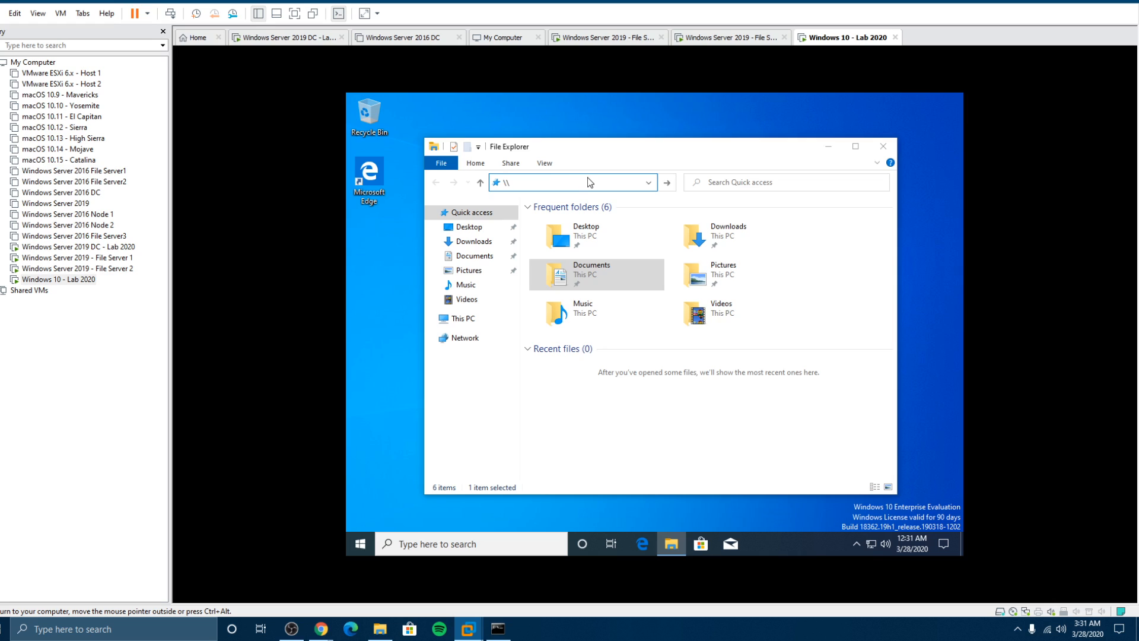
{"action": "type", "text": "2019-dc"}
{"action": "key", "text": "Return"}
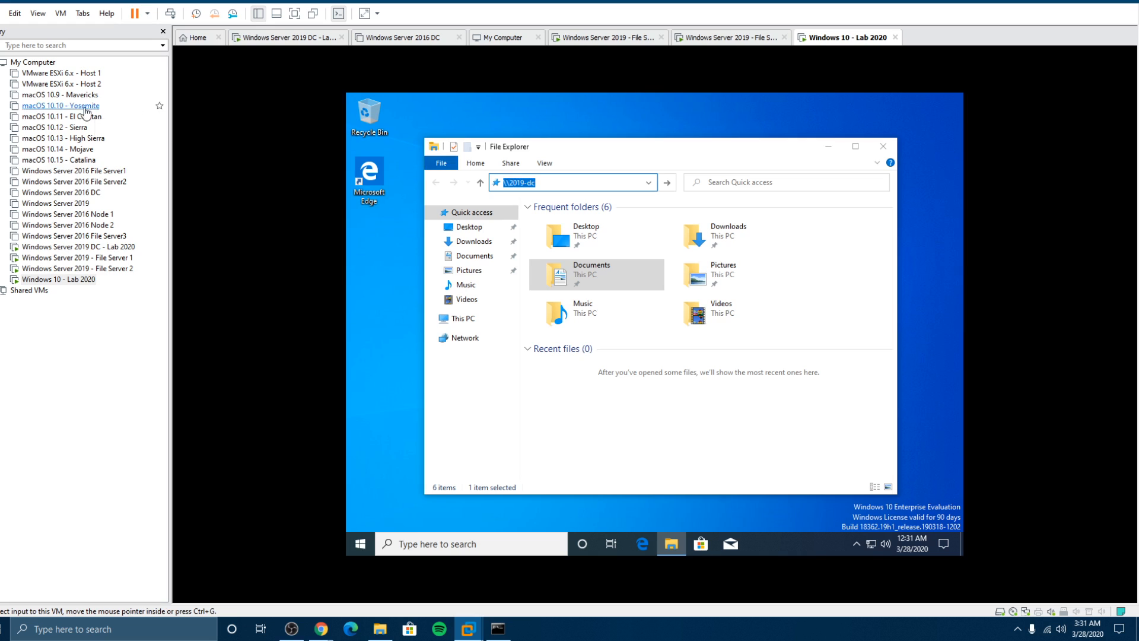
Step: Check the domain controller's actual name on the Windows Server 2019 DC, then return to Windows 10
{"action": "left_click", "coordinate": [61, 192]}
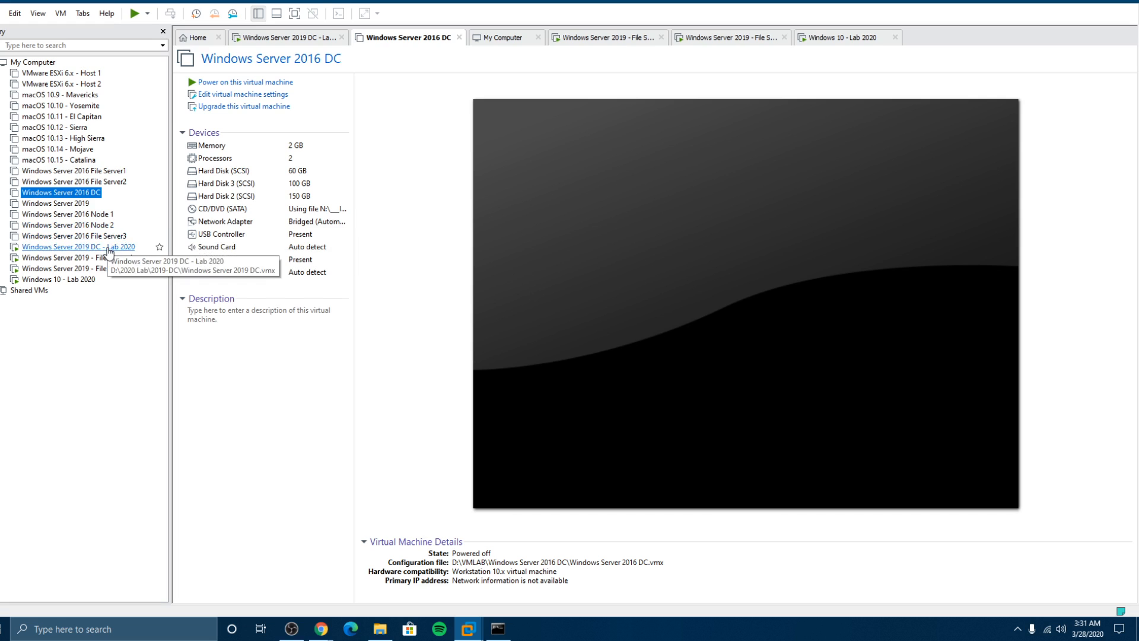
{"action": "left_click", "coordinate": [132, 246]}
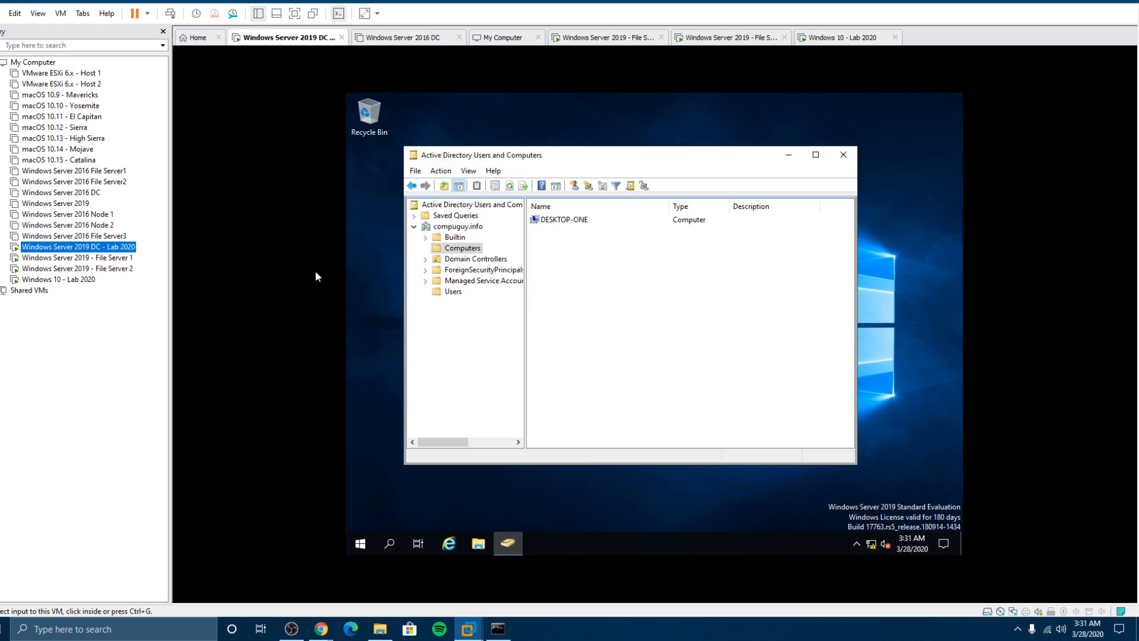
{"action": "left_click", "coordinate": [475, 258]}
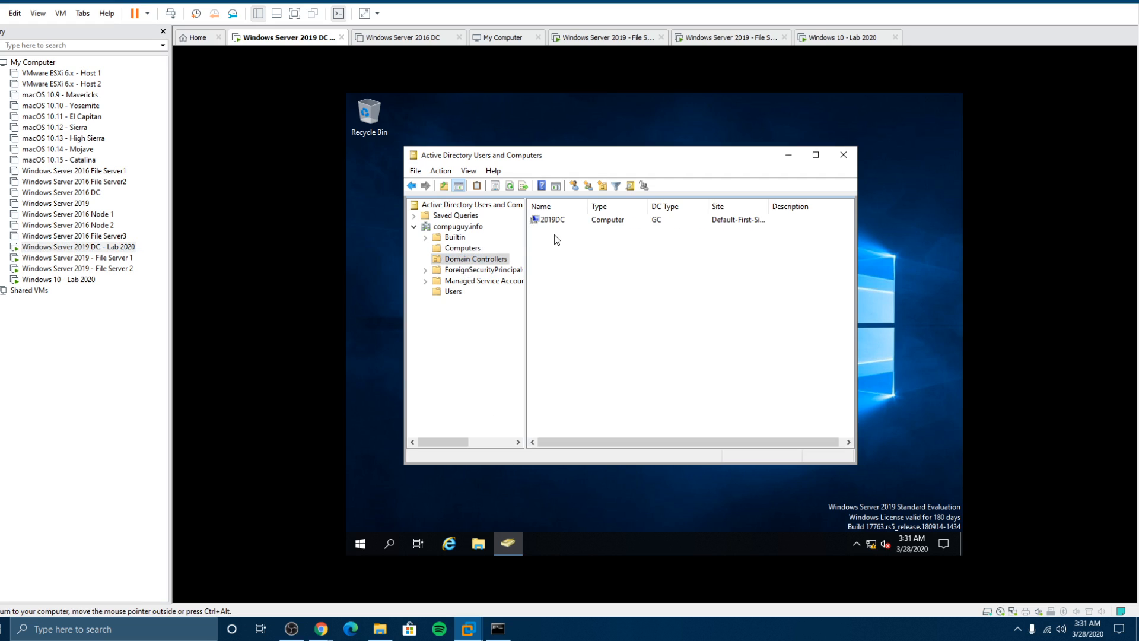
{"action": "left_click", "coordinate": [89, 279]}
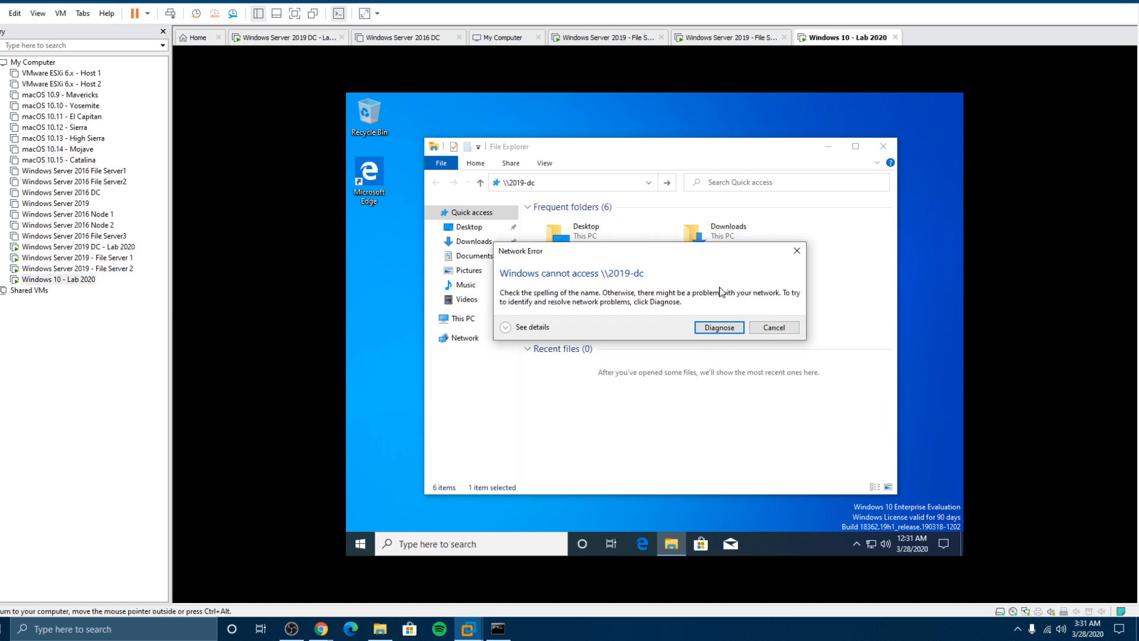
Step: Dismiss the network error, browse to \\2019dc, and open its NETLOGON share
{"action": "left_click", "coordinate": [773, 328]}
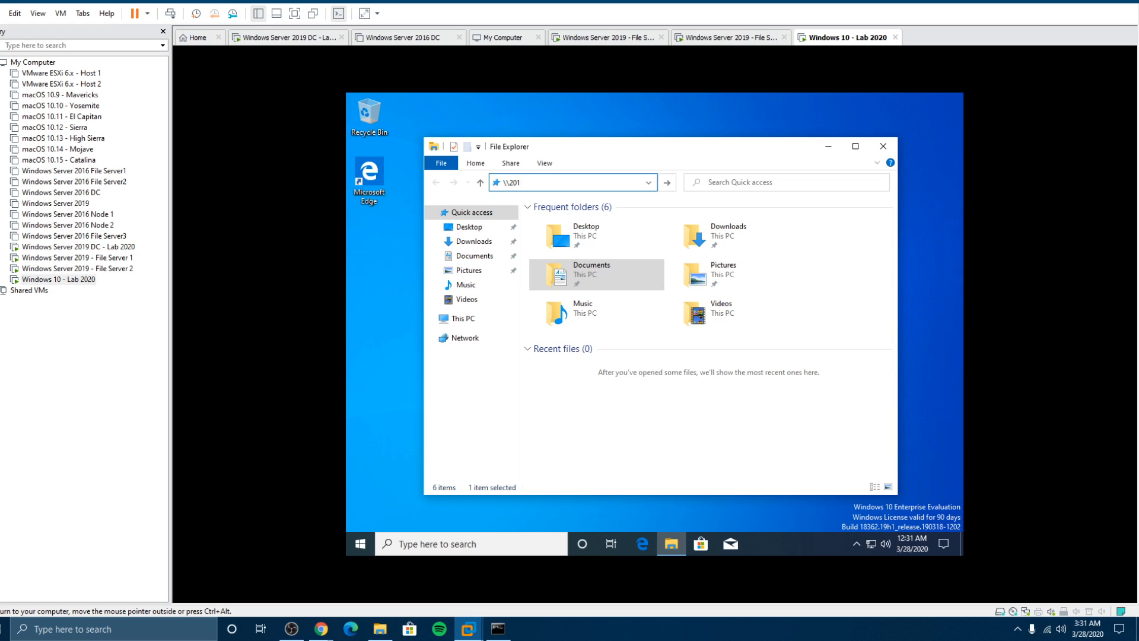
{"action": "type", "text": "\\2019dc"}
{"action": "key", "text": "Return"}
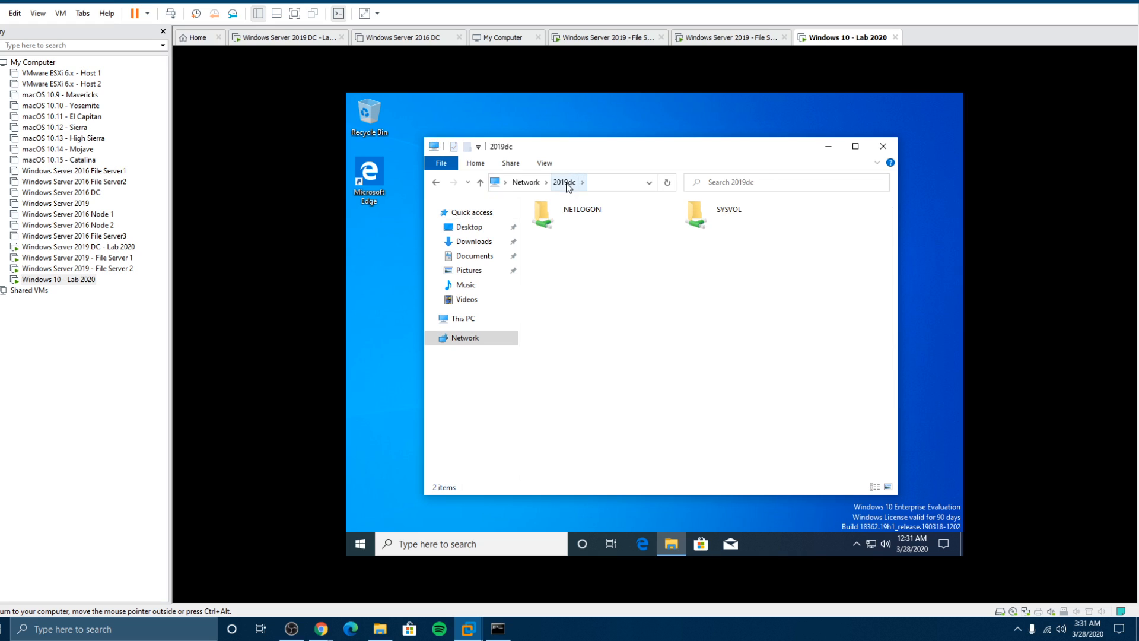
{"action": "left_click", "coordinate": [590, 219]}
{"action": "double_click", "coordinate": [588, 215]}
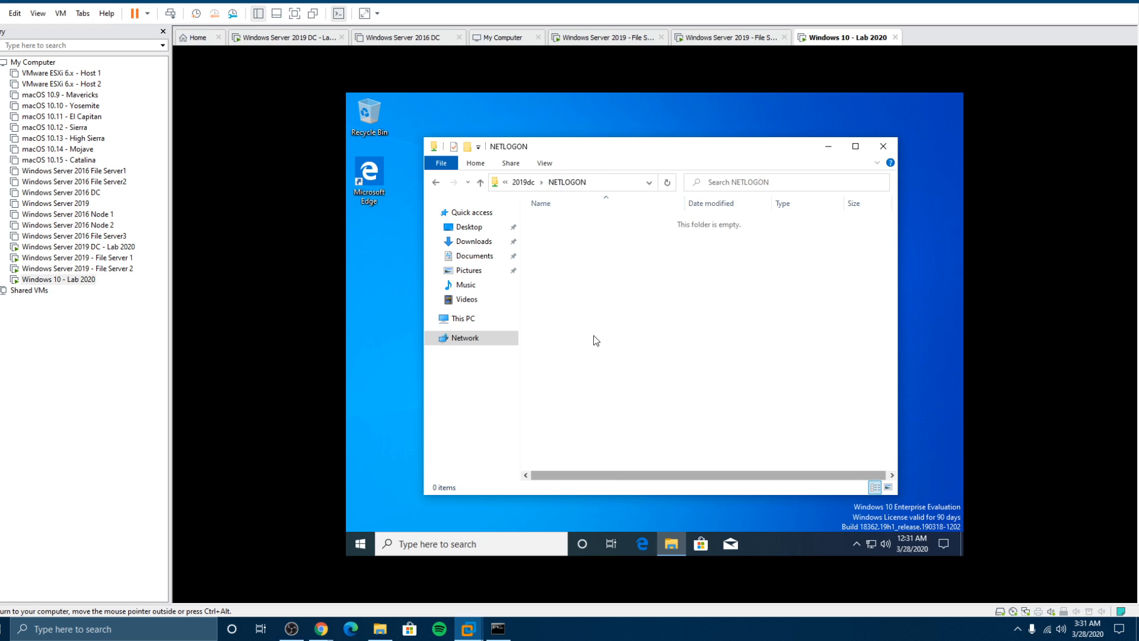
Step: Explore the SYSVOL share's compuguy.info folder, including its scripts and Policies subfolders
{"action": "left_click", "coordinate": [521, 184]}
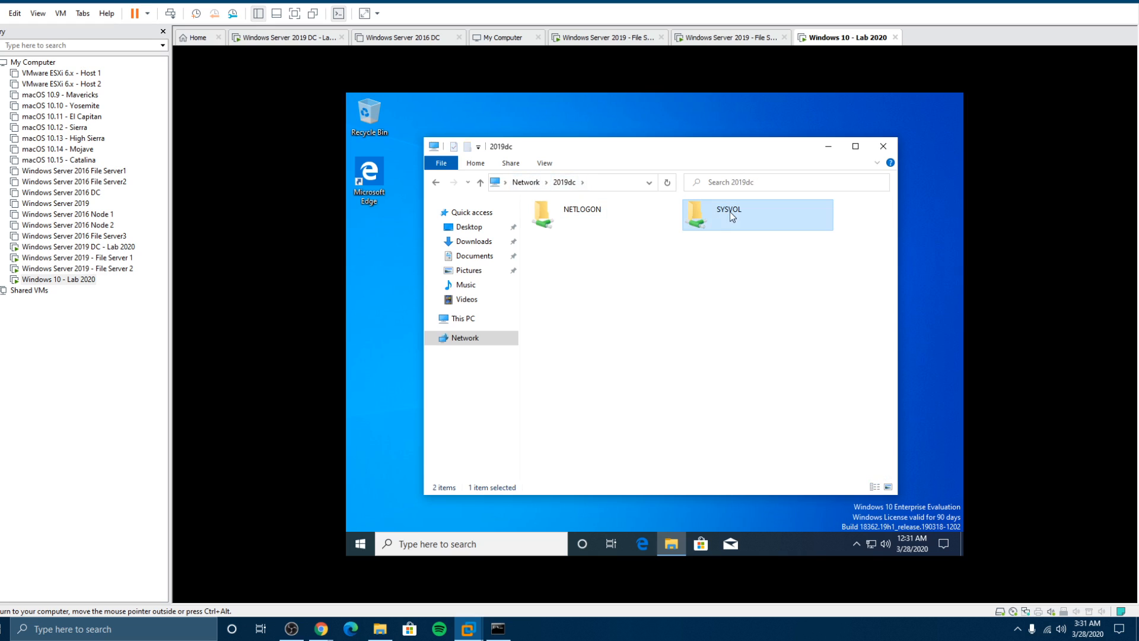
{"action": "double_click", "coordinate": [730, 212]}
{"action": "double_click", "coordinate": [557, 223]}
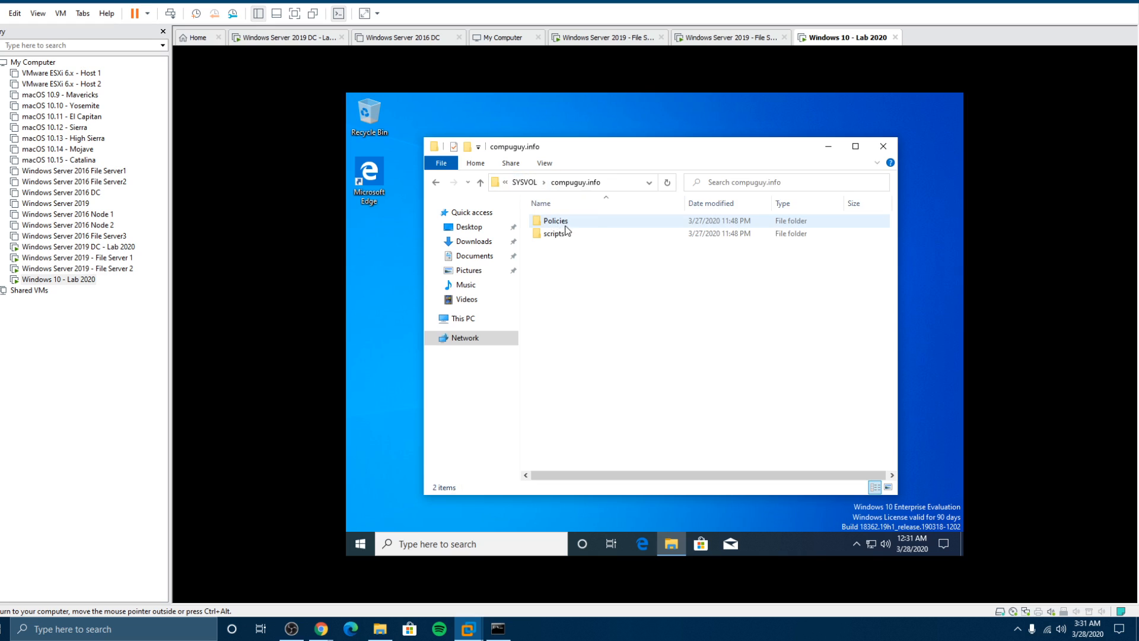
{"action": "double_click", "coordinate": [557, 234]}
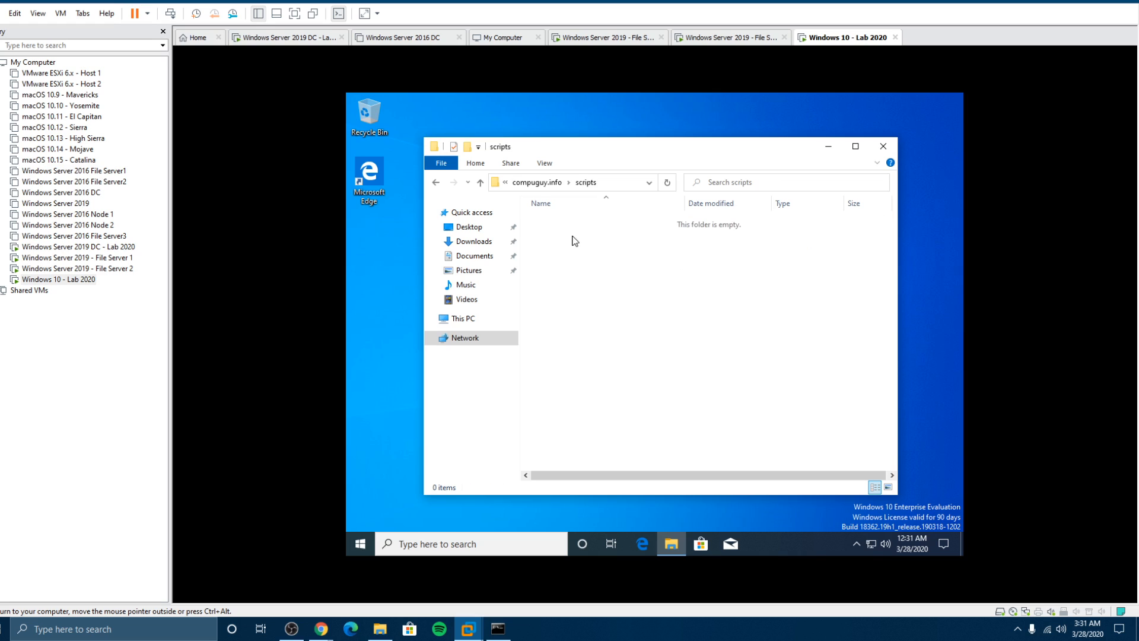
{"action": "left_click", "coordinate": [534, 183]}
{"action": "left_click", "coordinate": [571, 223]}
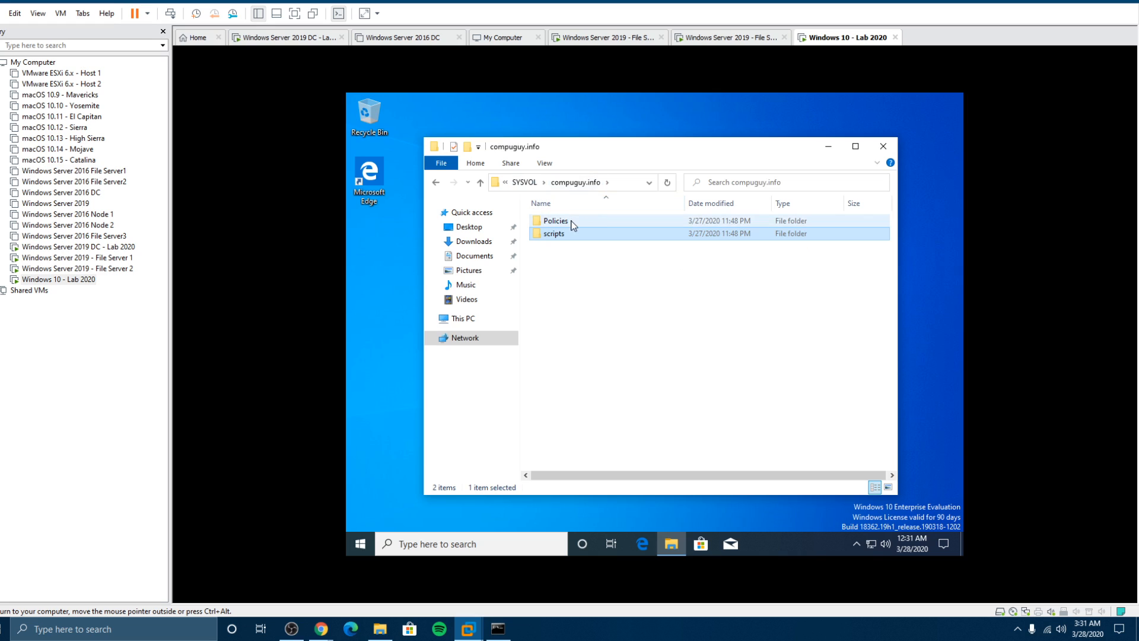
{"action": "double_click", "coordinate": [571, 223]}
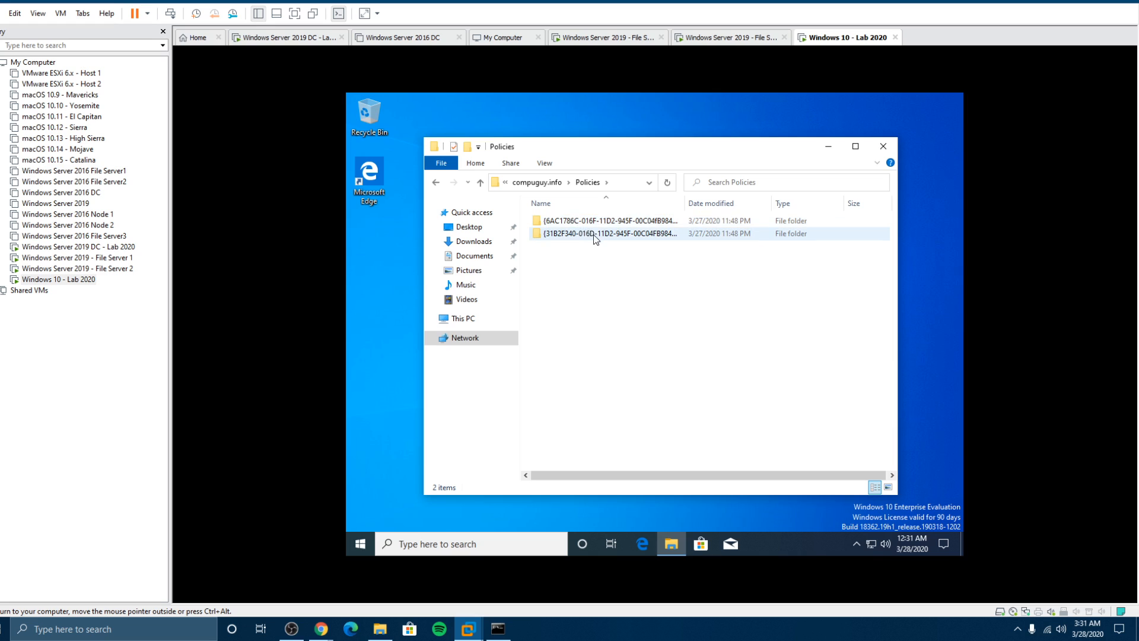
{"action": "left_click", "coordinate": [528, 185]}
Step: Step back through the visited folders to the 2019dc server and close File Explorer
{"action": "left_click", "coordinate": [505, 182]}
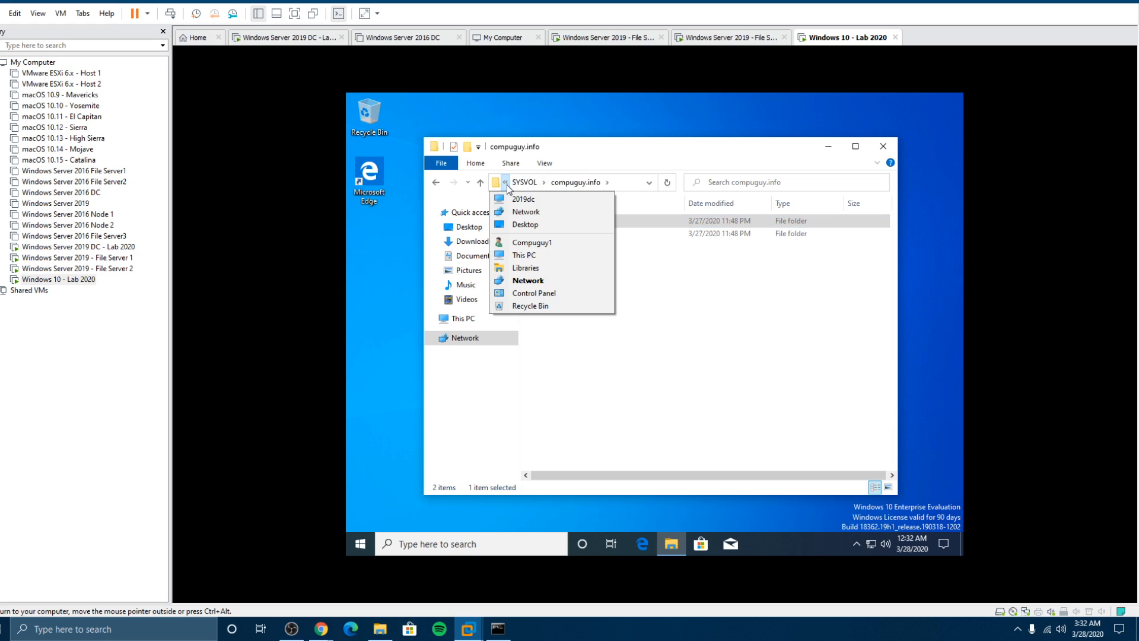
{"action": "mouse_move", "coordinate": [531, 189]}
{"action": "left_click", "coordinate": [436, 183]}
{"action": "left_click", "coordinate": [436, 183]}
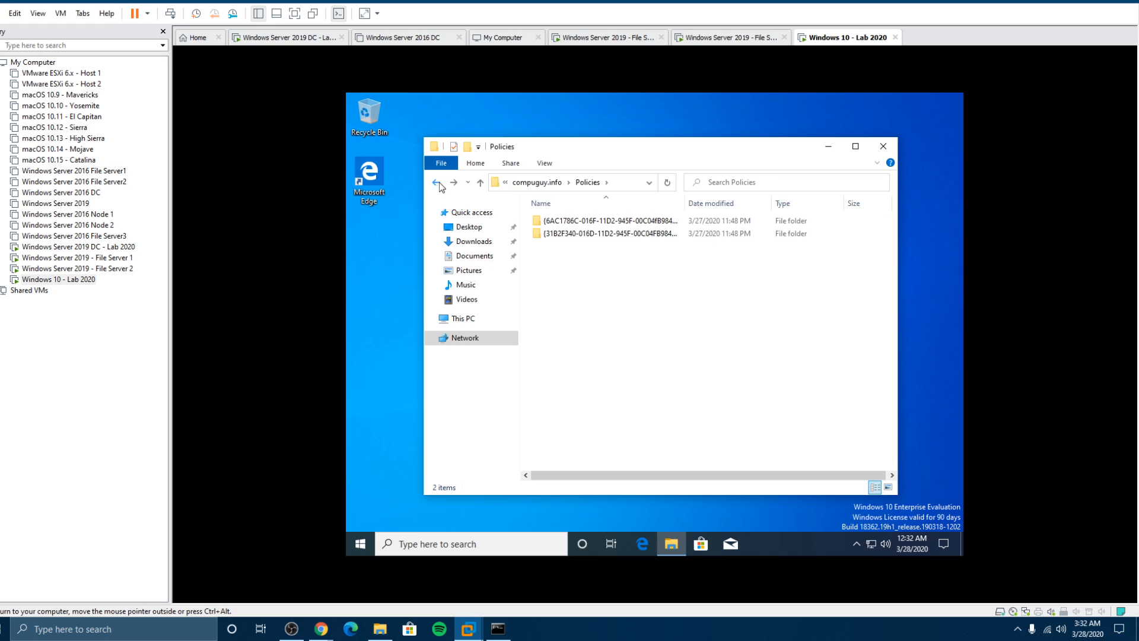
{"action": "left_click", "coordinate": [436, 184]}
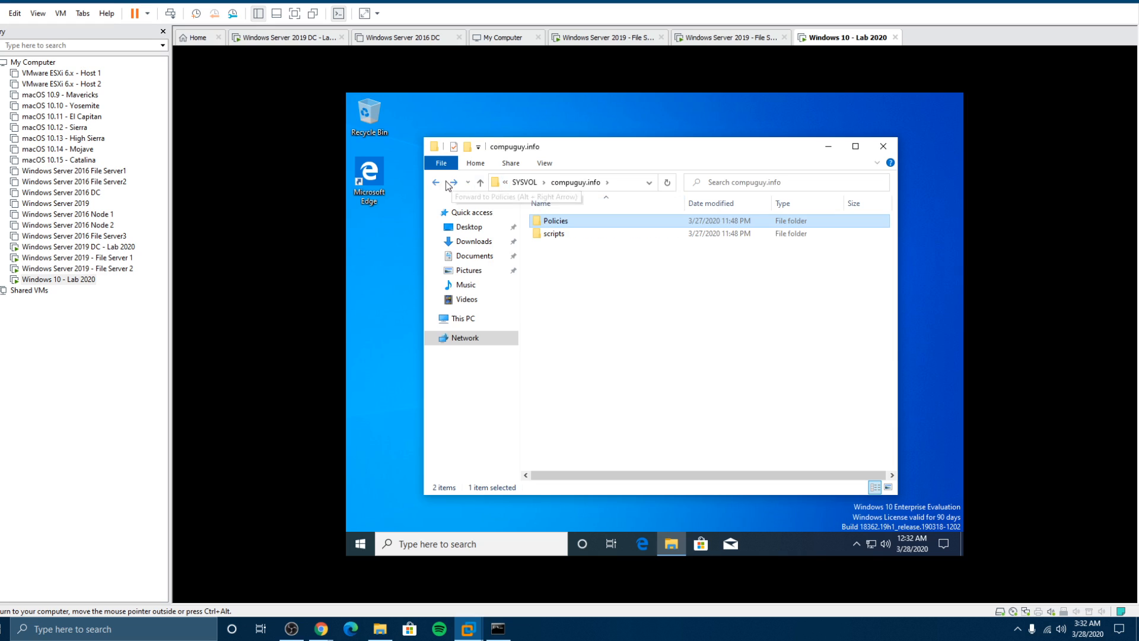
{"action": "left_click", "coordinate": [437, 185]}
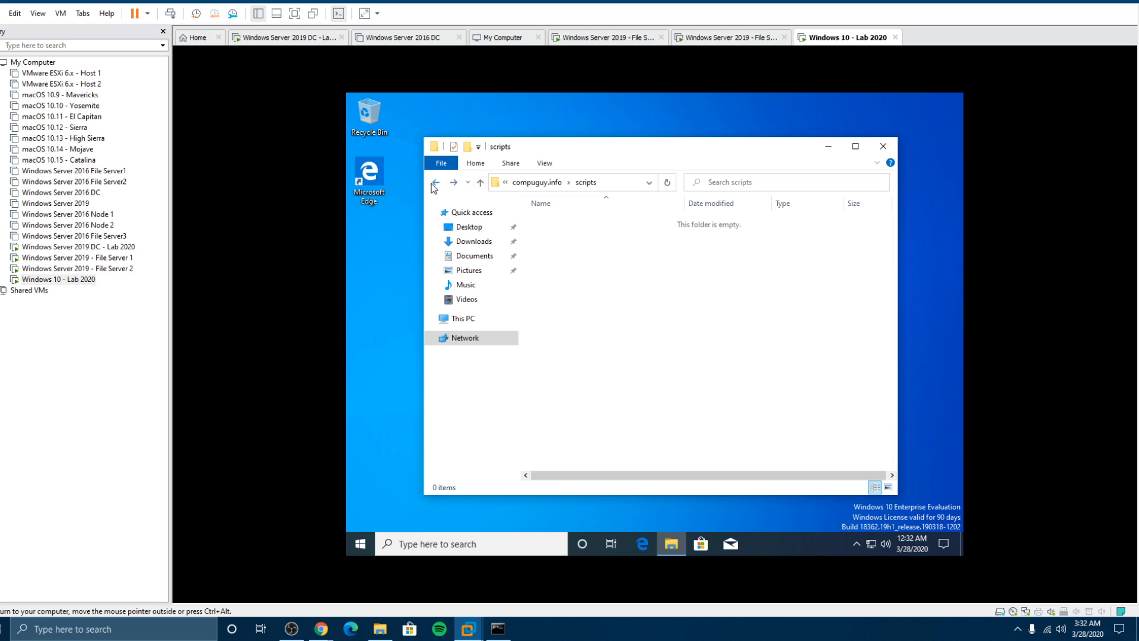
{"action": "left_click", "coordinate": [435, 186]}
{"action": "left_click", "coordinate": [435, 185]}
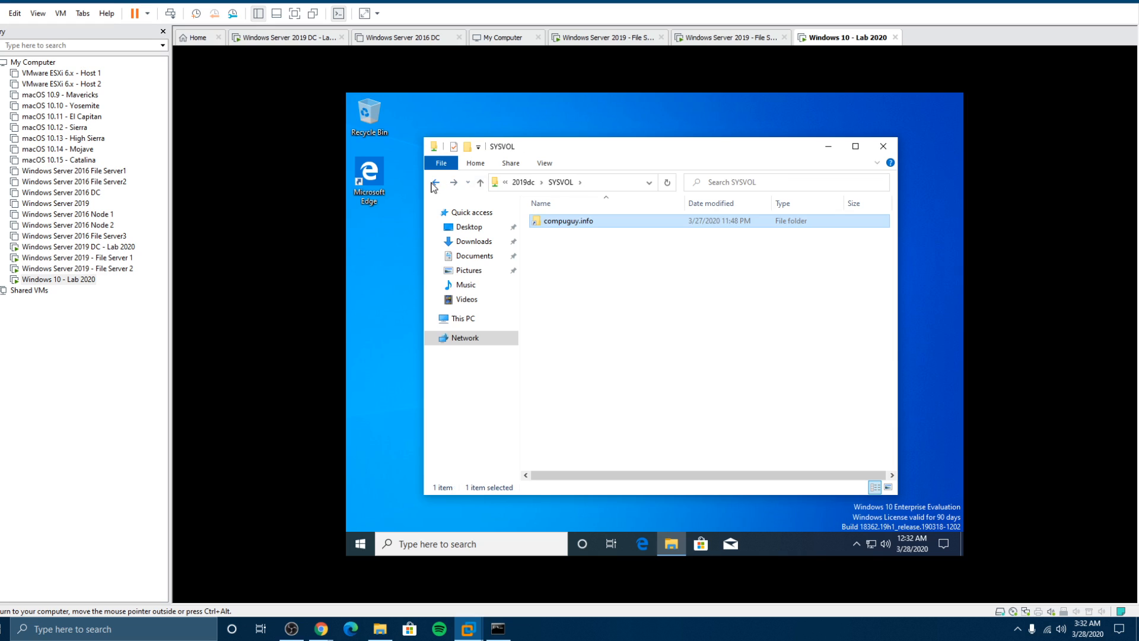
{"action": "left_click", "coordinate": [435, 185]}
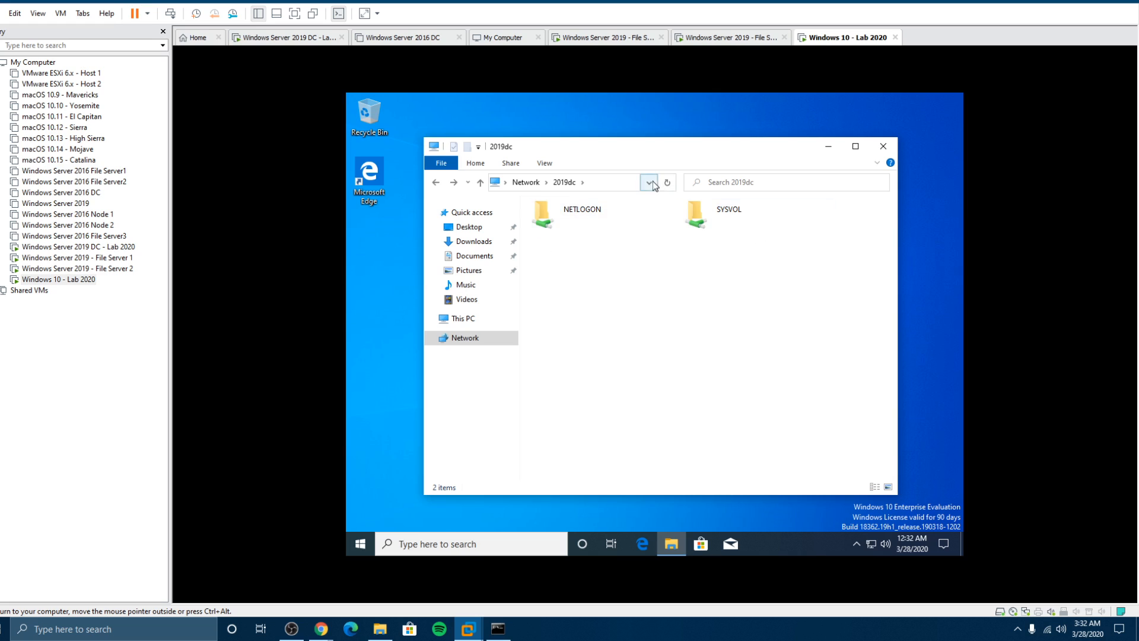
{"action": "left_click", "coordinate": [884, 146]}
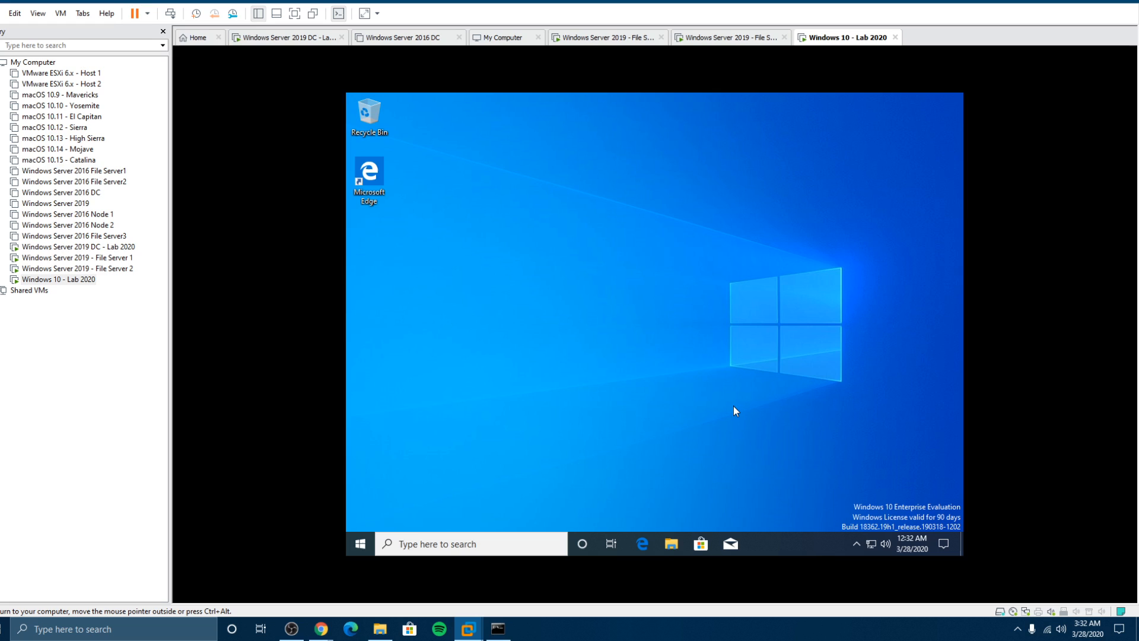
Step: Change the Windows 10 time zone to (UTC-05:00) Eastern Time (US & Canada) in date/time settings
{"action": "left_click", "coordinate": [909, 538]}
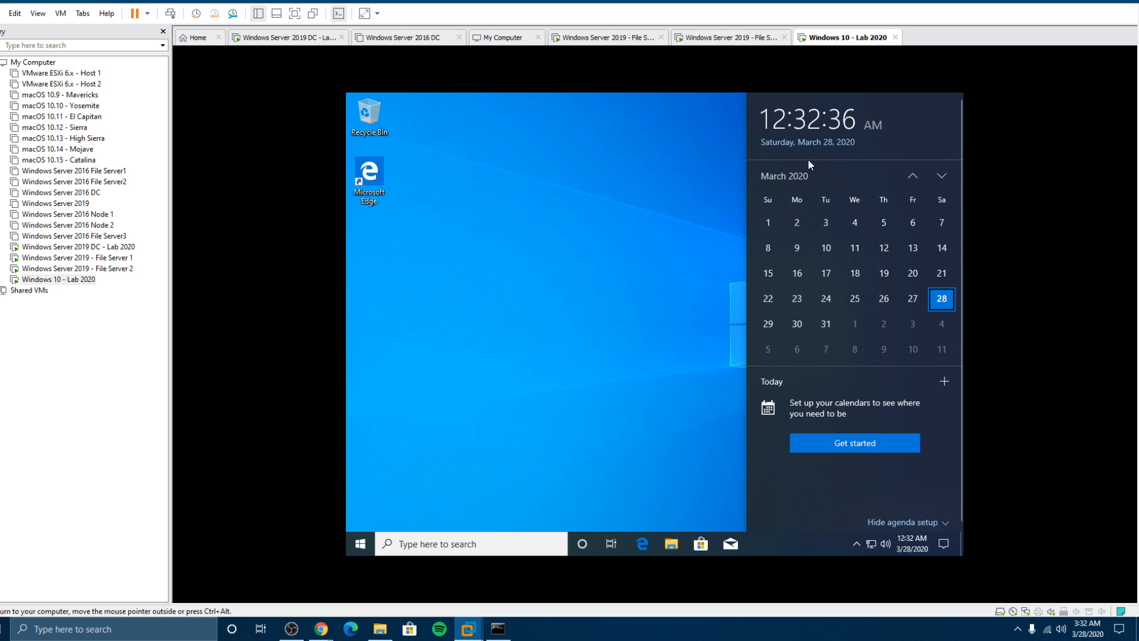
{"action": "right_click", "coordinate": [903, 546]}
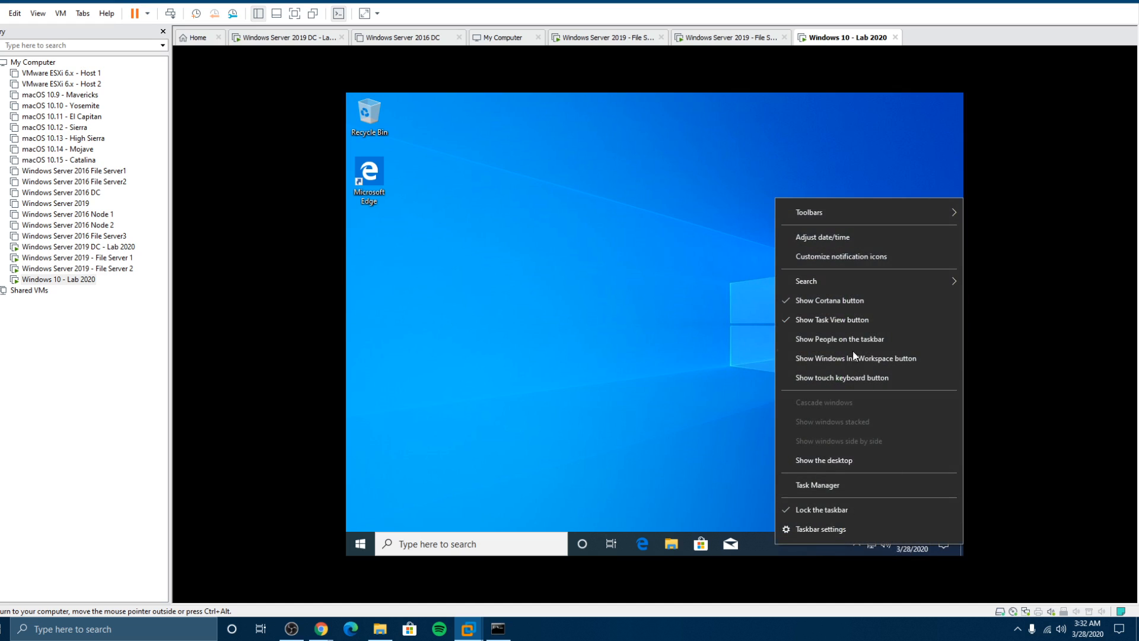
{"action": "left_click", "coordinate": [808, 237]}
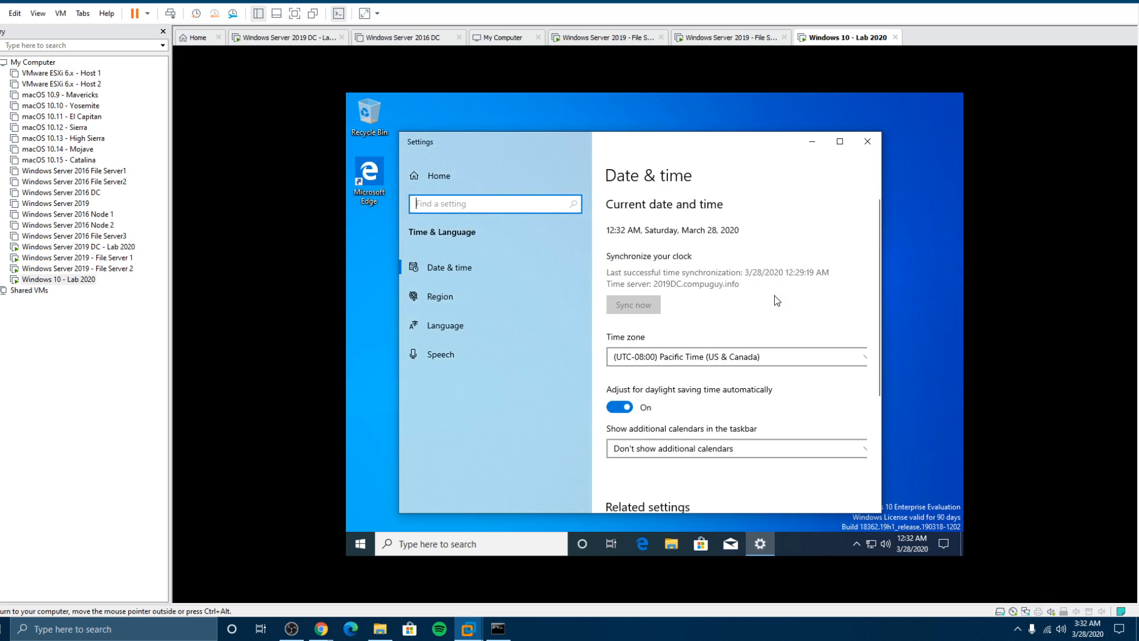
{"action": "left_click", "coordinate": [722, 356]}
{"action": "scroll", "coordinate": [723, 357], "scroll_direction": "down", "scroll_amount": 2}
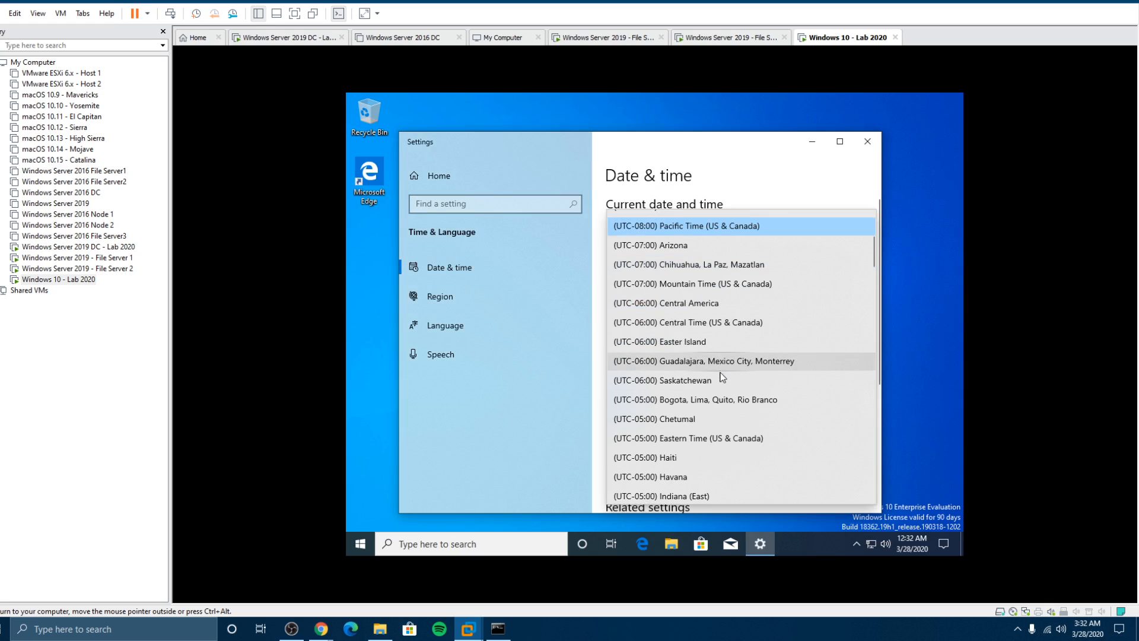
{"action": "left_click", "coordinate": [727, 429]}
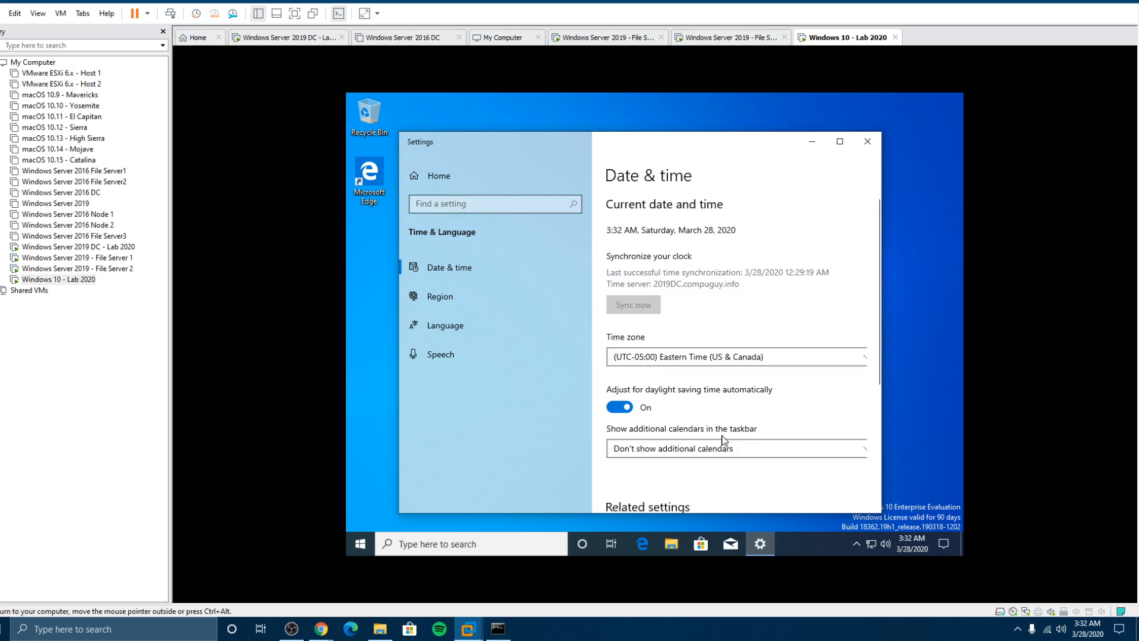
{"action": "left_click", "coordinate": [868, 141]}
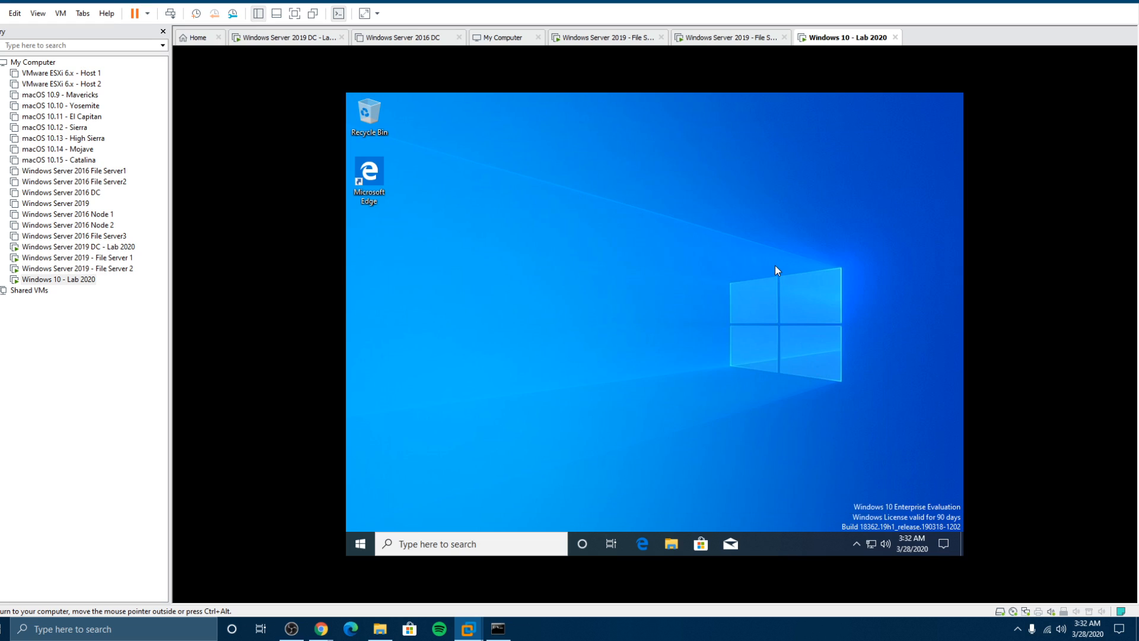